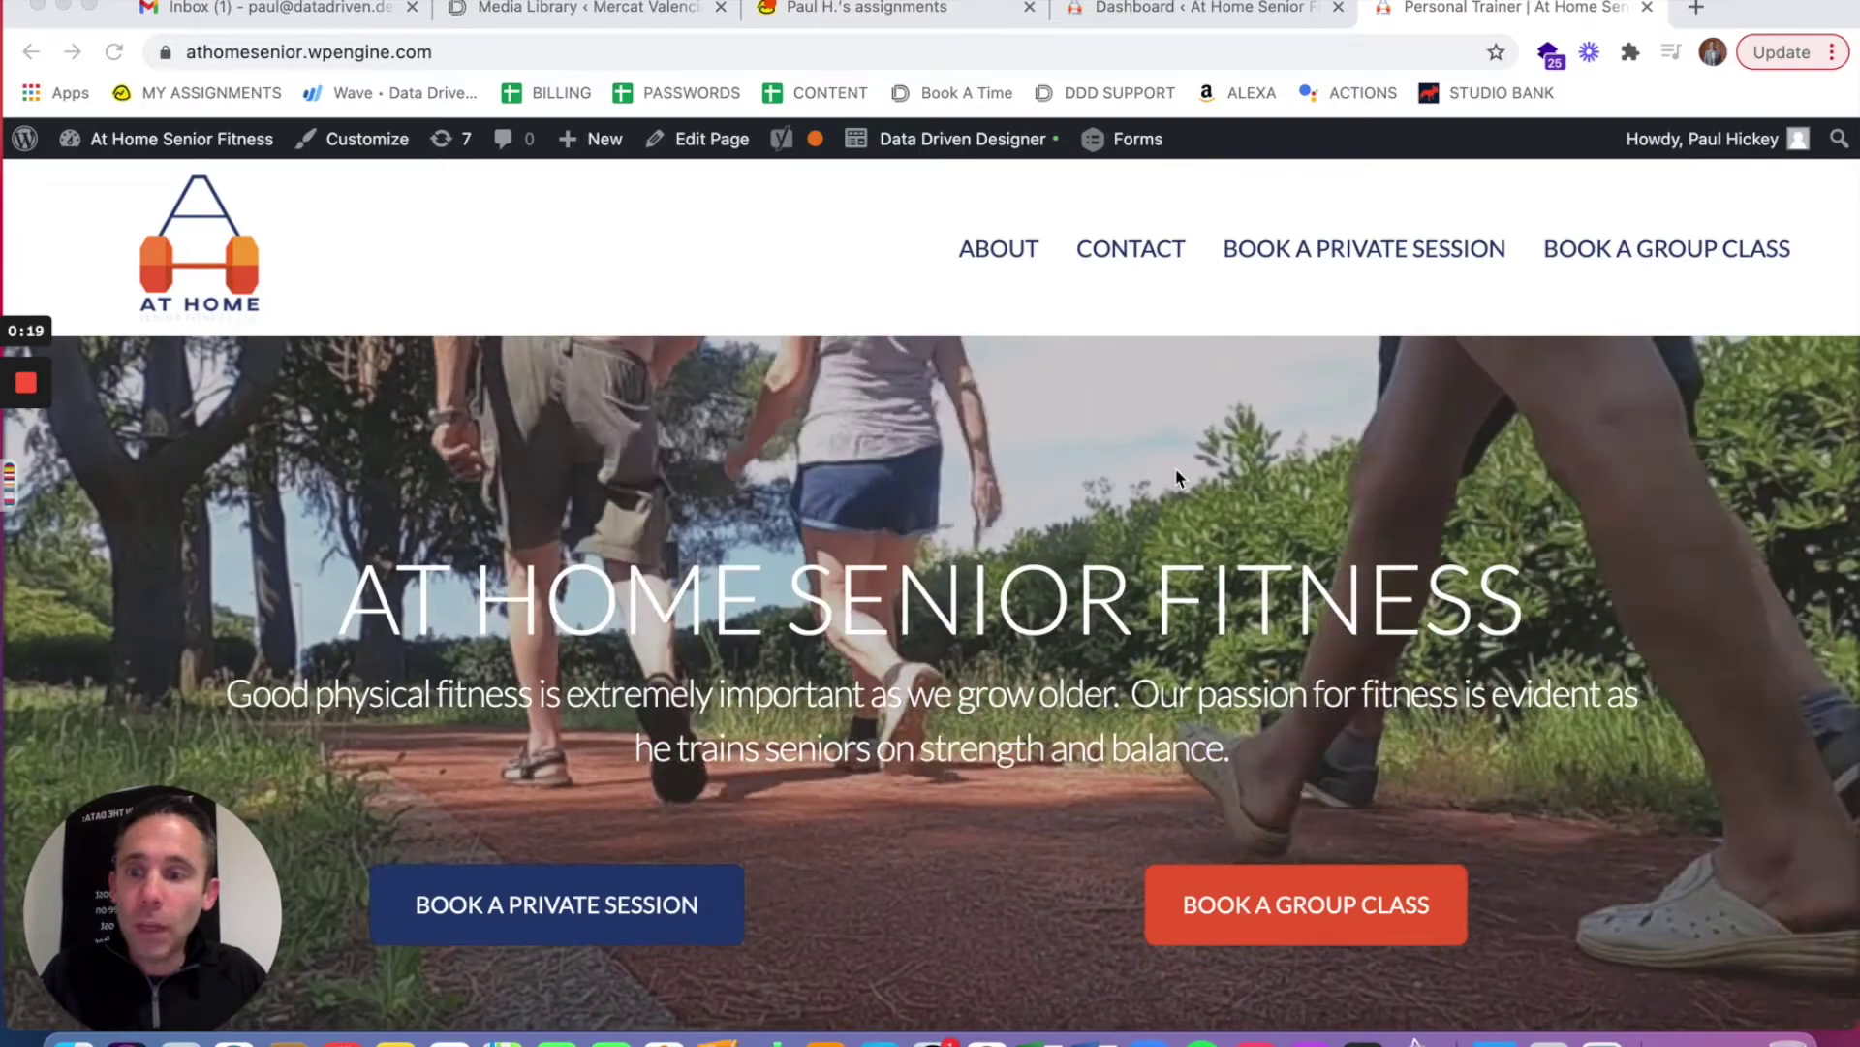
Step: Scroll up and down through the At Home Senior Fitness public homepage
{"action": "scroll", "coordinate": [1066, 567], "scroll_direction": "down", "scroll_amount": 3}
{"action": "scroll", "coordinate": [1066, 570], "scroll_direction": "up", "scroll_amount": 3}
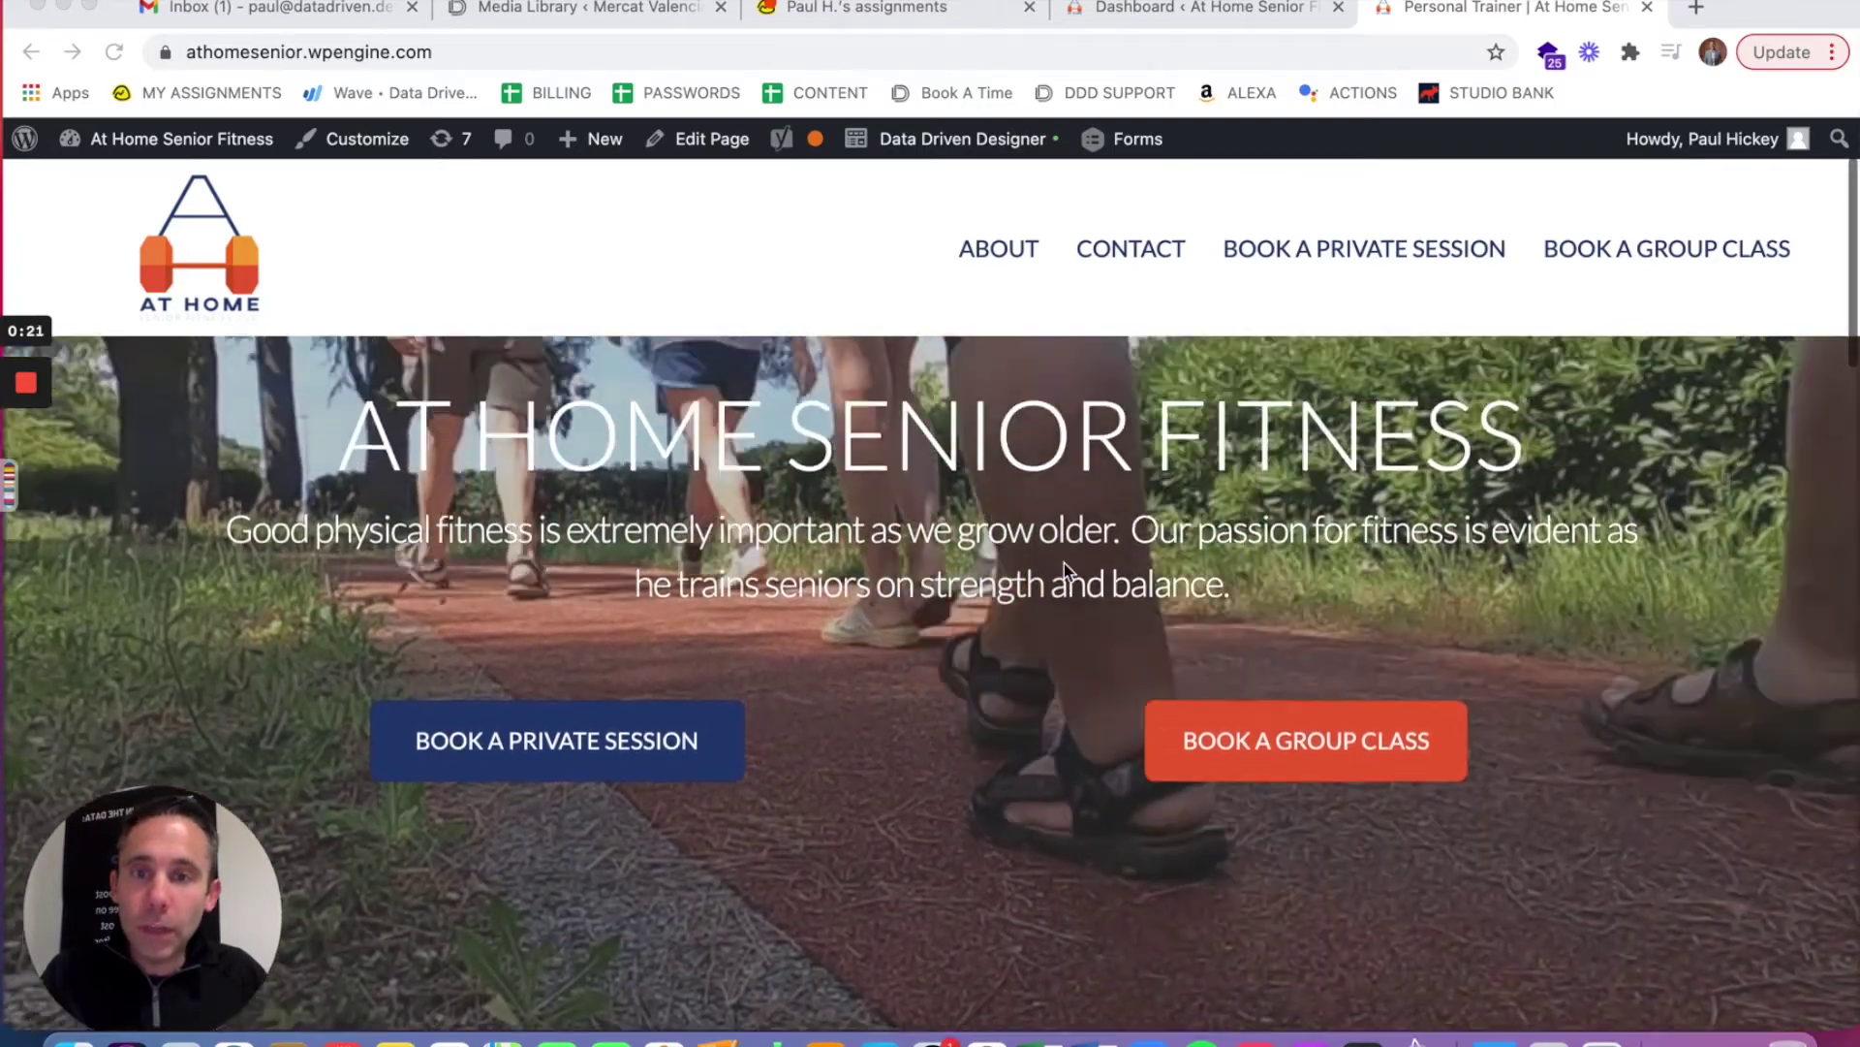
{"action": "scroll", "coordinate": [1063, 567], "scroll_direction": "down", "scroll_amount": 10}
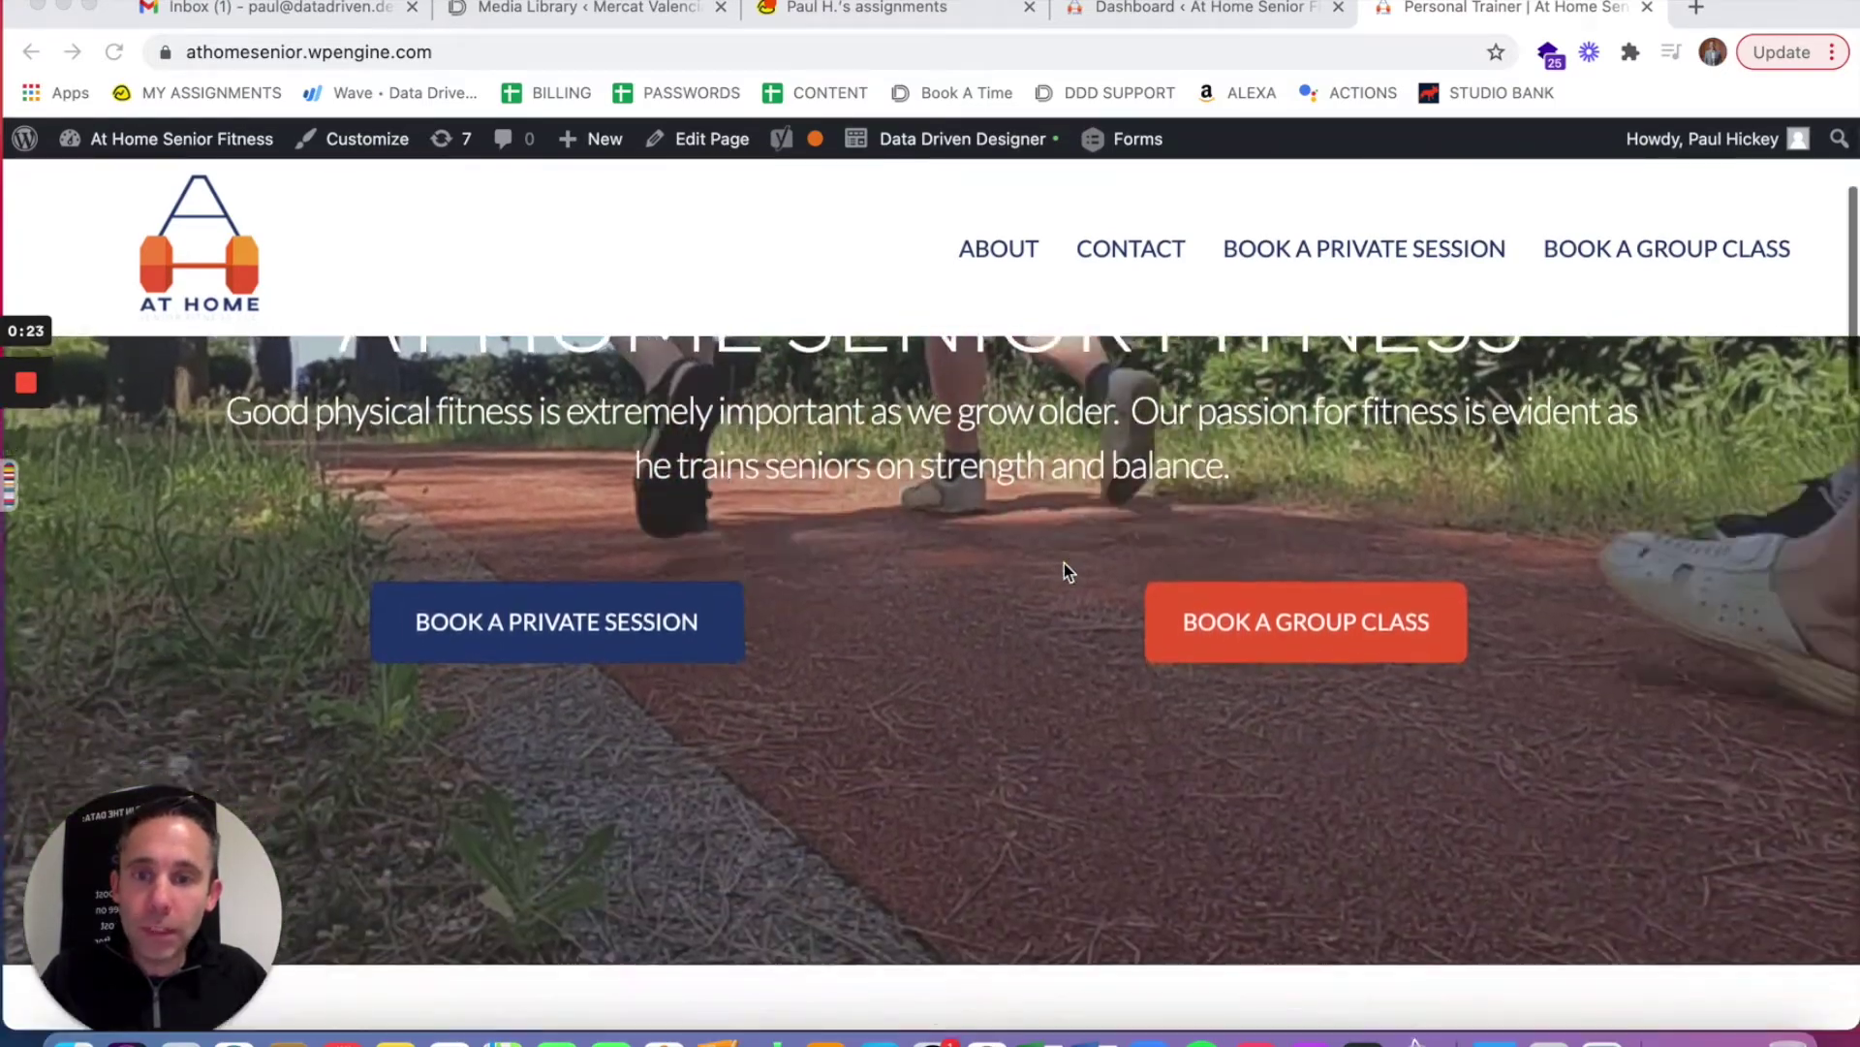
{"action": "scroll", "coordinate": [1064, 562], "scroll_direction": "down", "scroll_amount": 6}
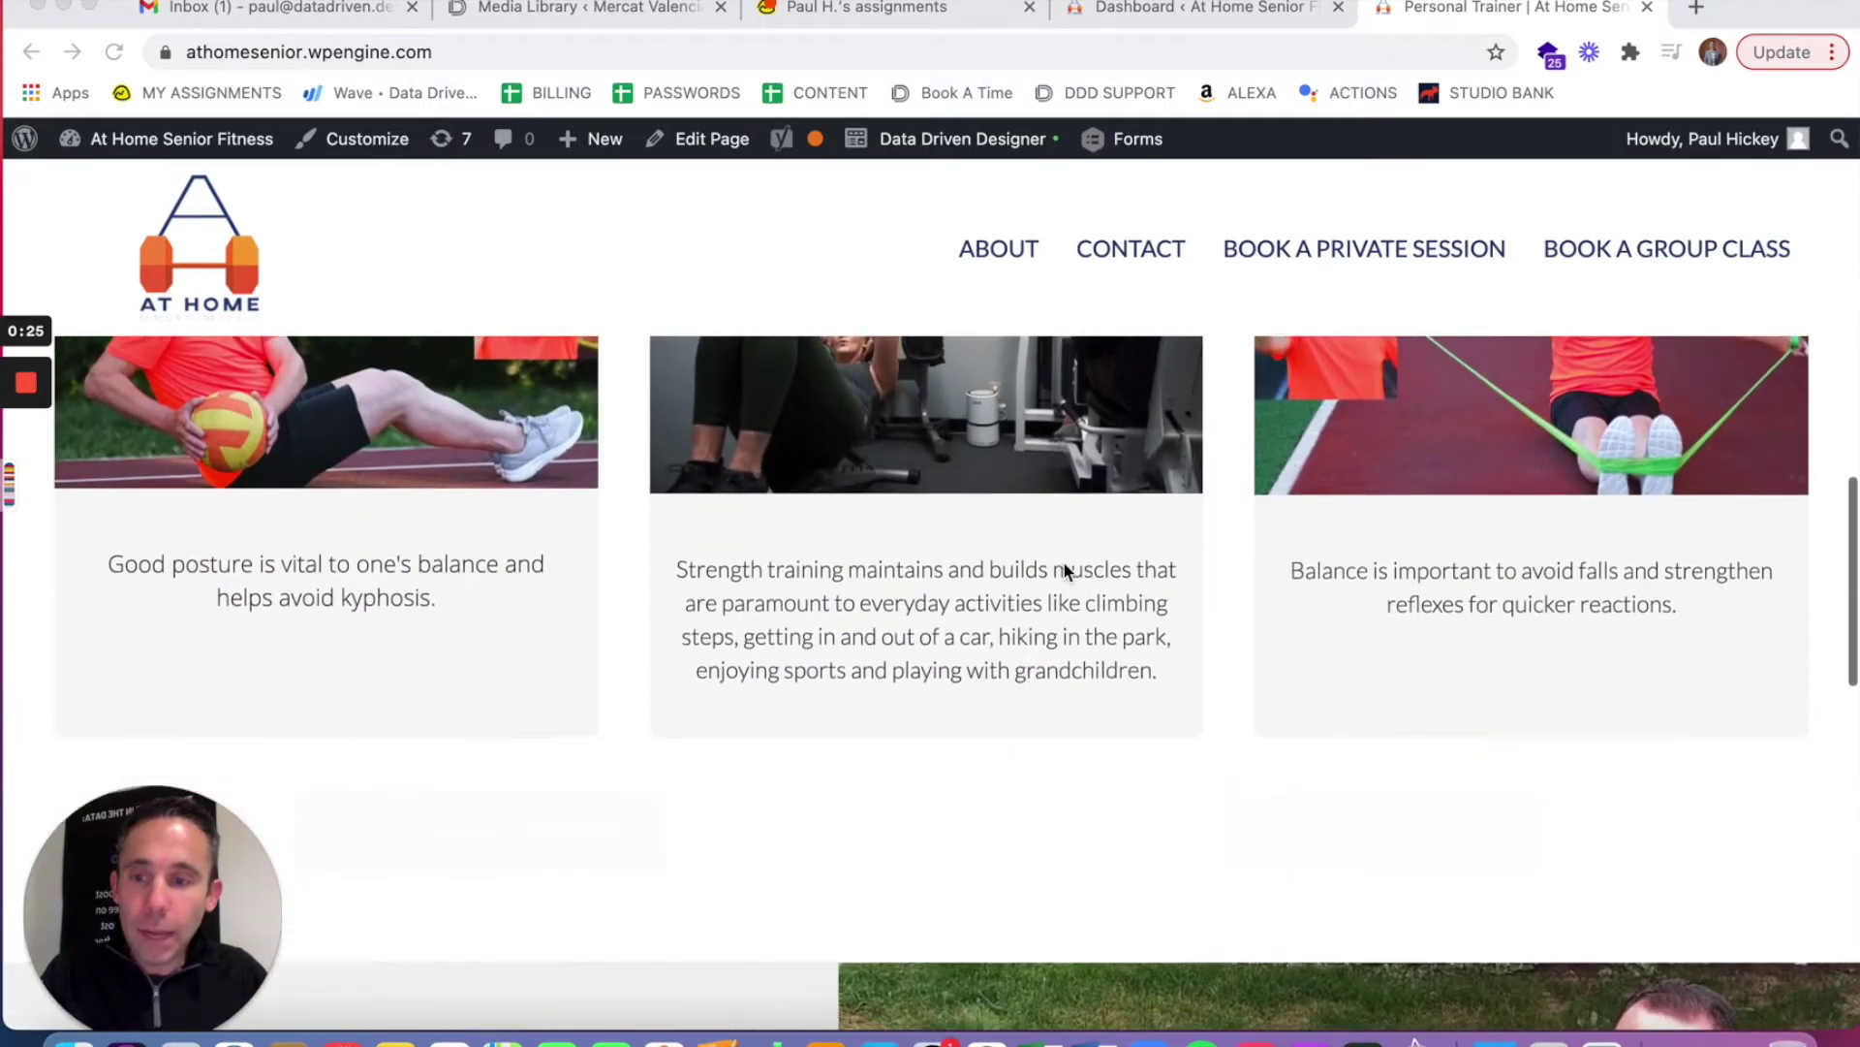
{"action": "scroll", "coordinate": [1064, 570], "scroll_direction": "up", "scroll_amount": 1}
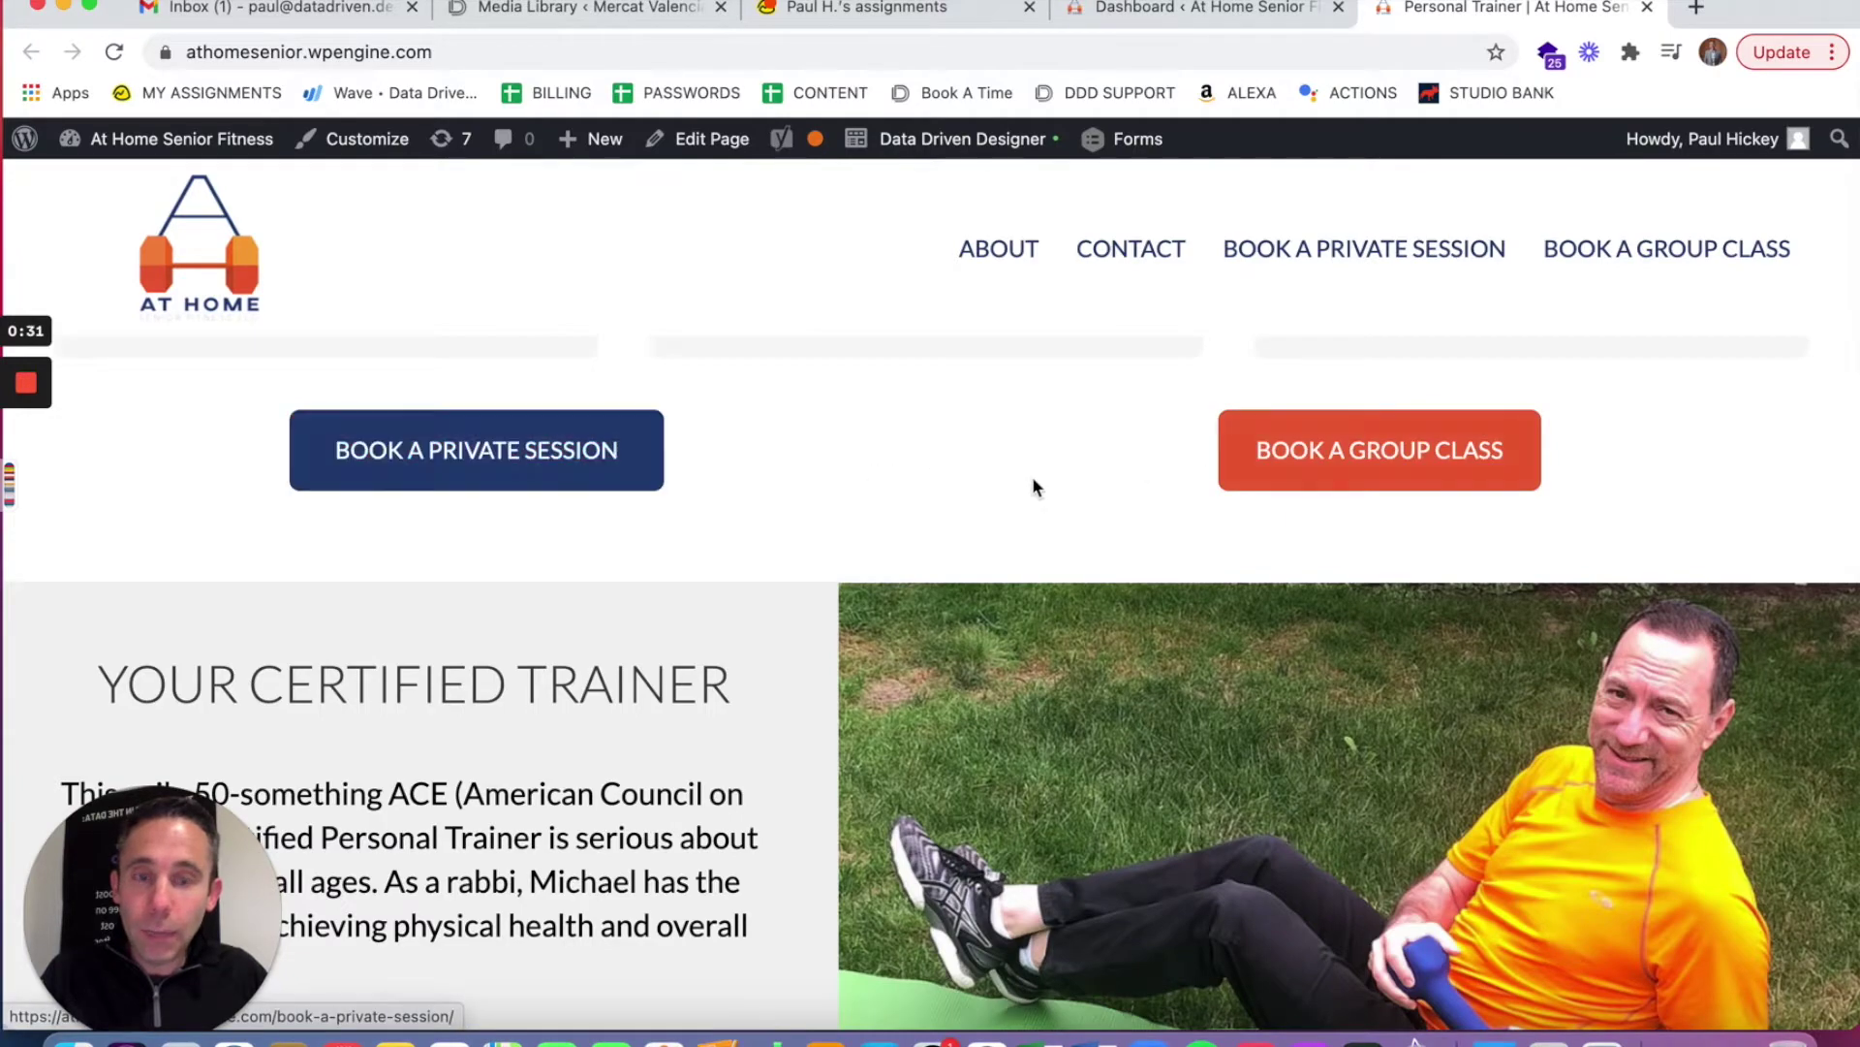
{"action": "scroll", "coordinate": [1241, 508], "scroll_direction": "down", "scroll_amount": 5}
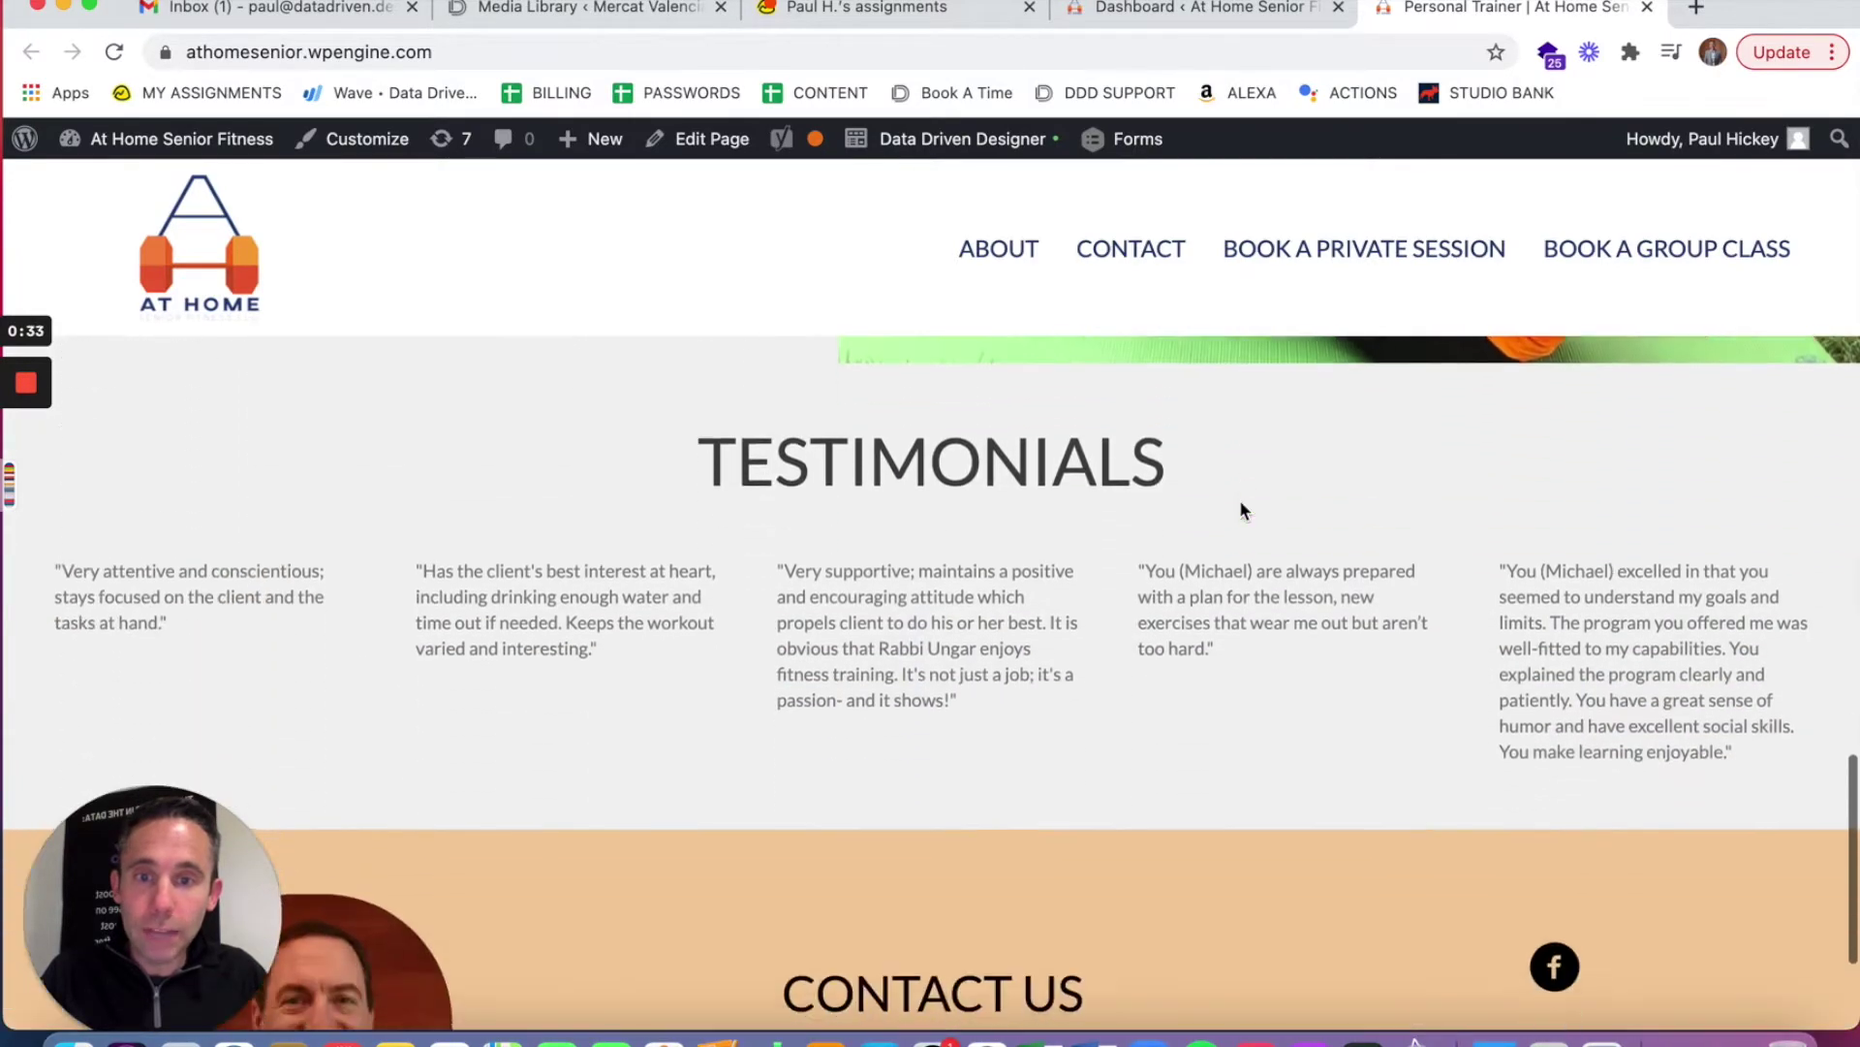
{"action": "scroll", "coordinate": [1238, 504], "scroll_direction": "up", "scroll_amount": 15}
{"action": "scroll", "coordinate": [1247, 422], "scroll_direction": "up", "scroll_amount": 5}
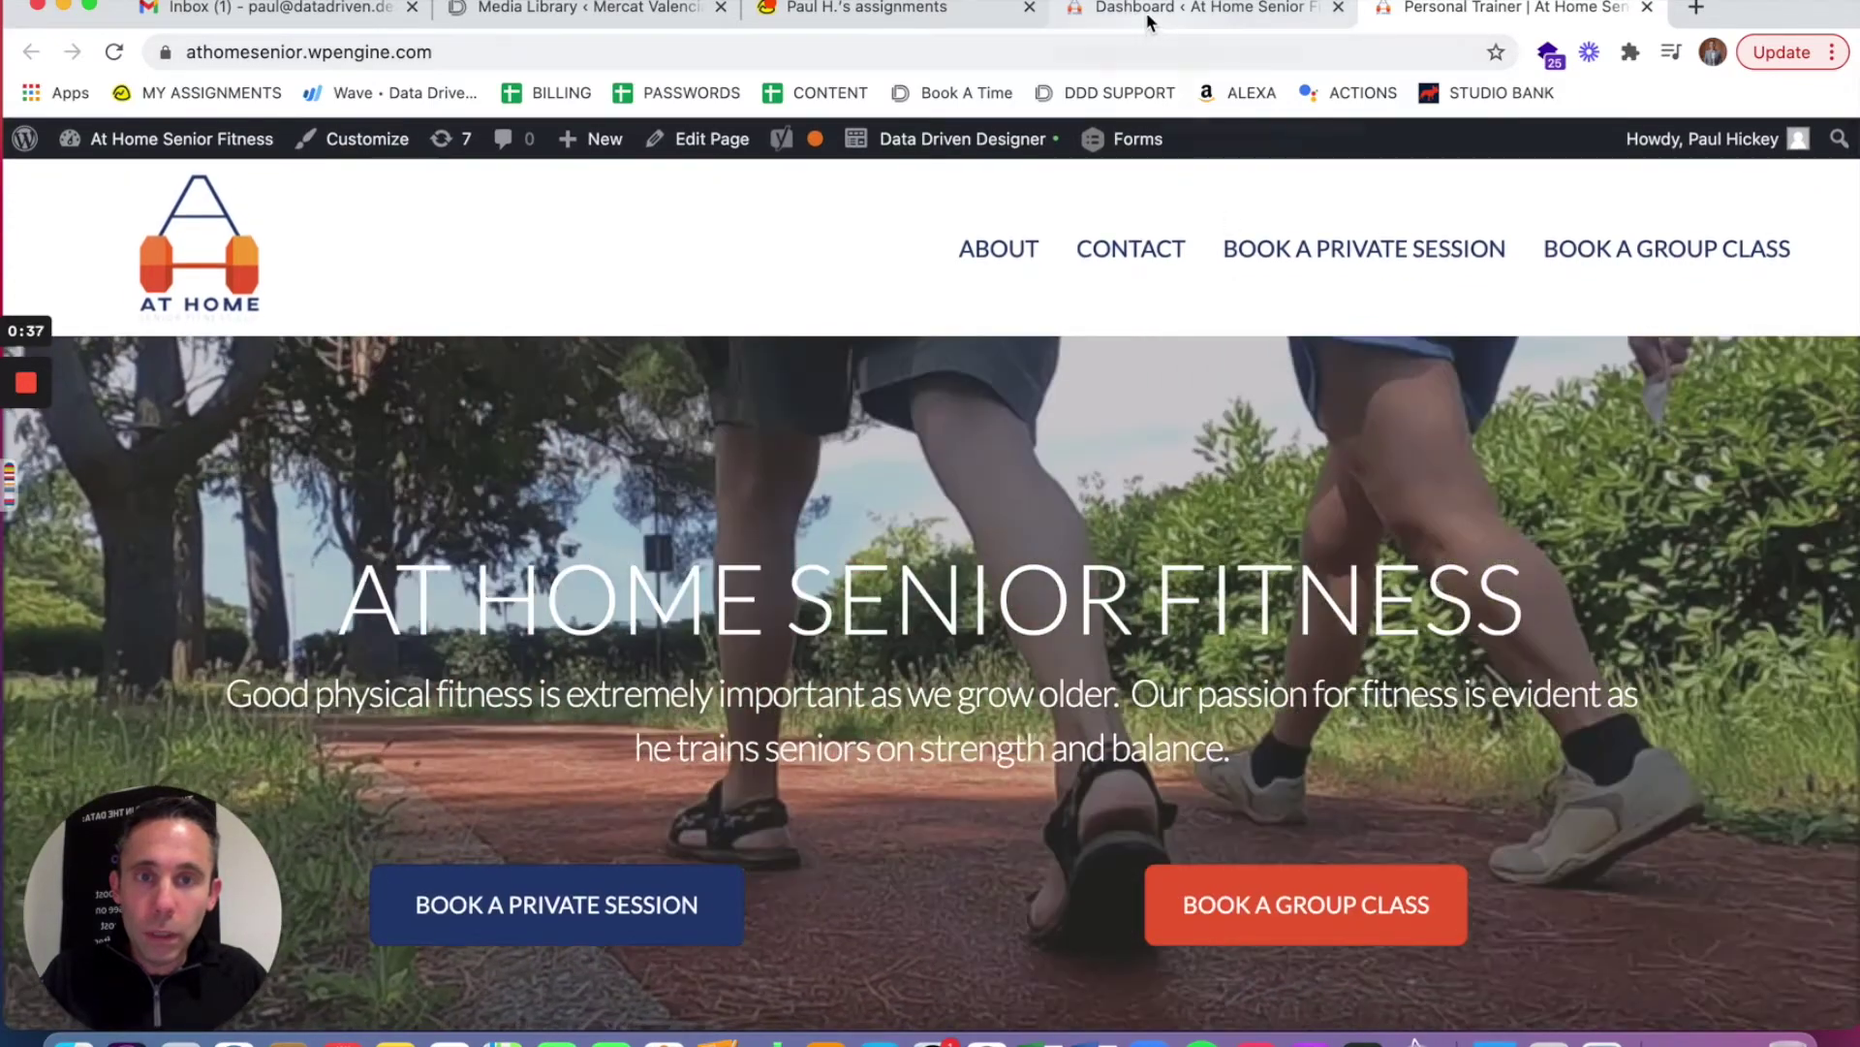
Step: Switch to the WordPress admin and find WooCommerce Stripe Gateway in the Plugins list
{"action": "left_click", "coordinate": [1147, 14]}
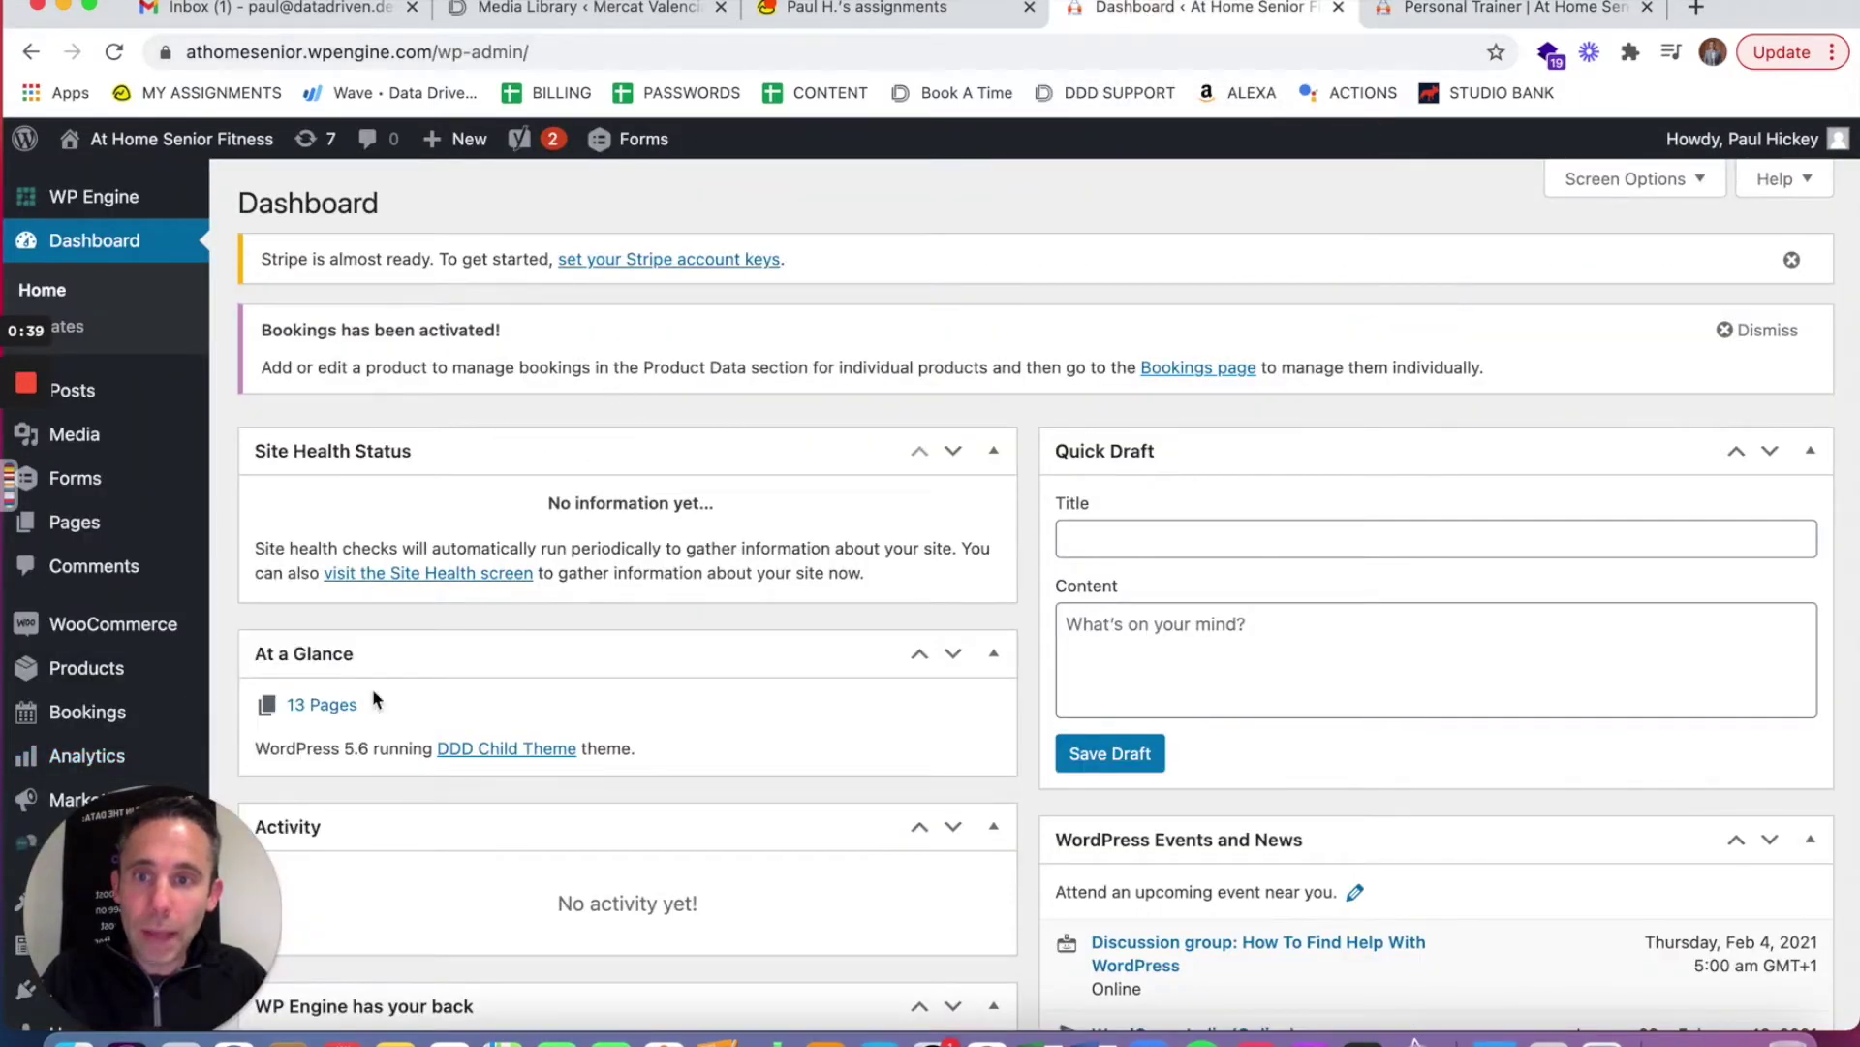
{"action": "left_click_drag", "start_coordinate": [247, 913], "coordinate": [1804, 880]}
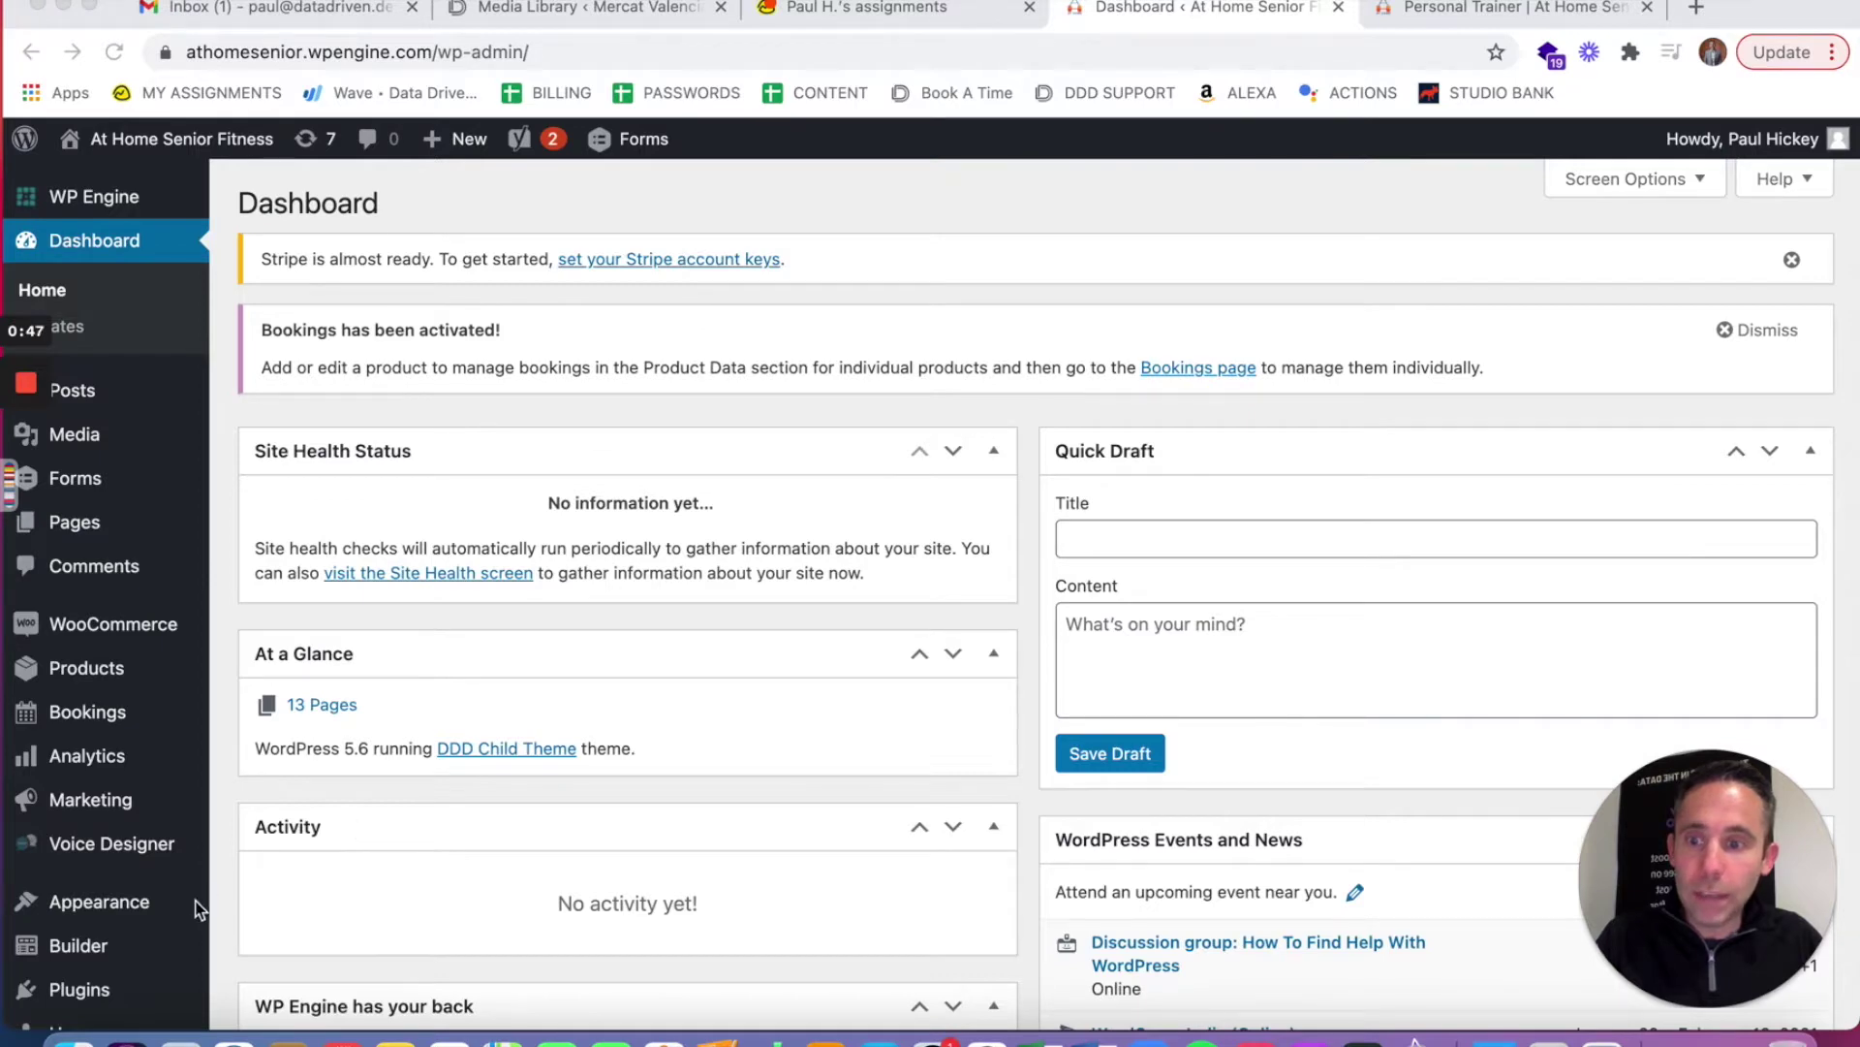
{"action": "left_click", "coordinate": [77, 987]}
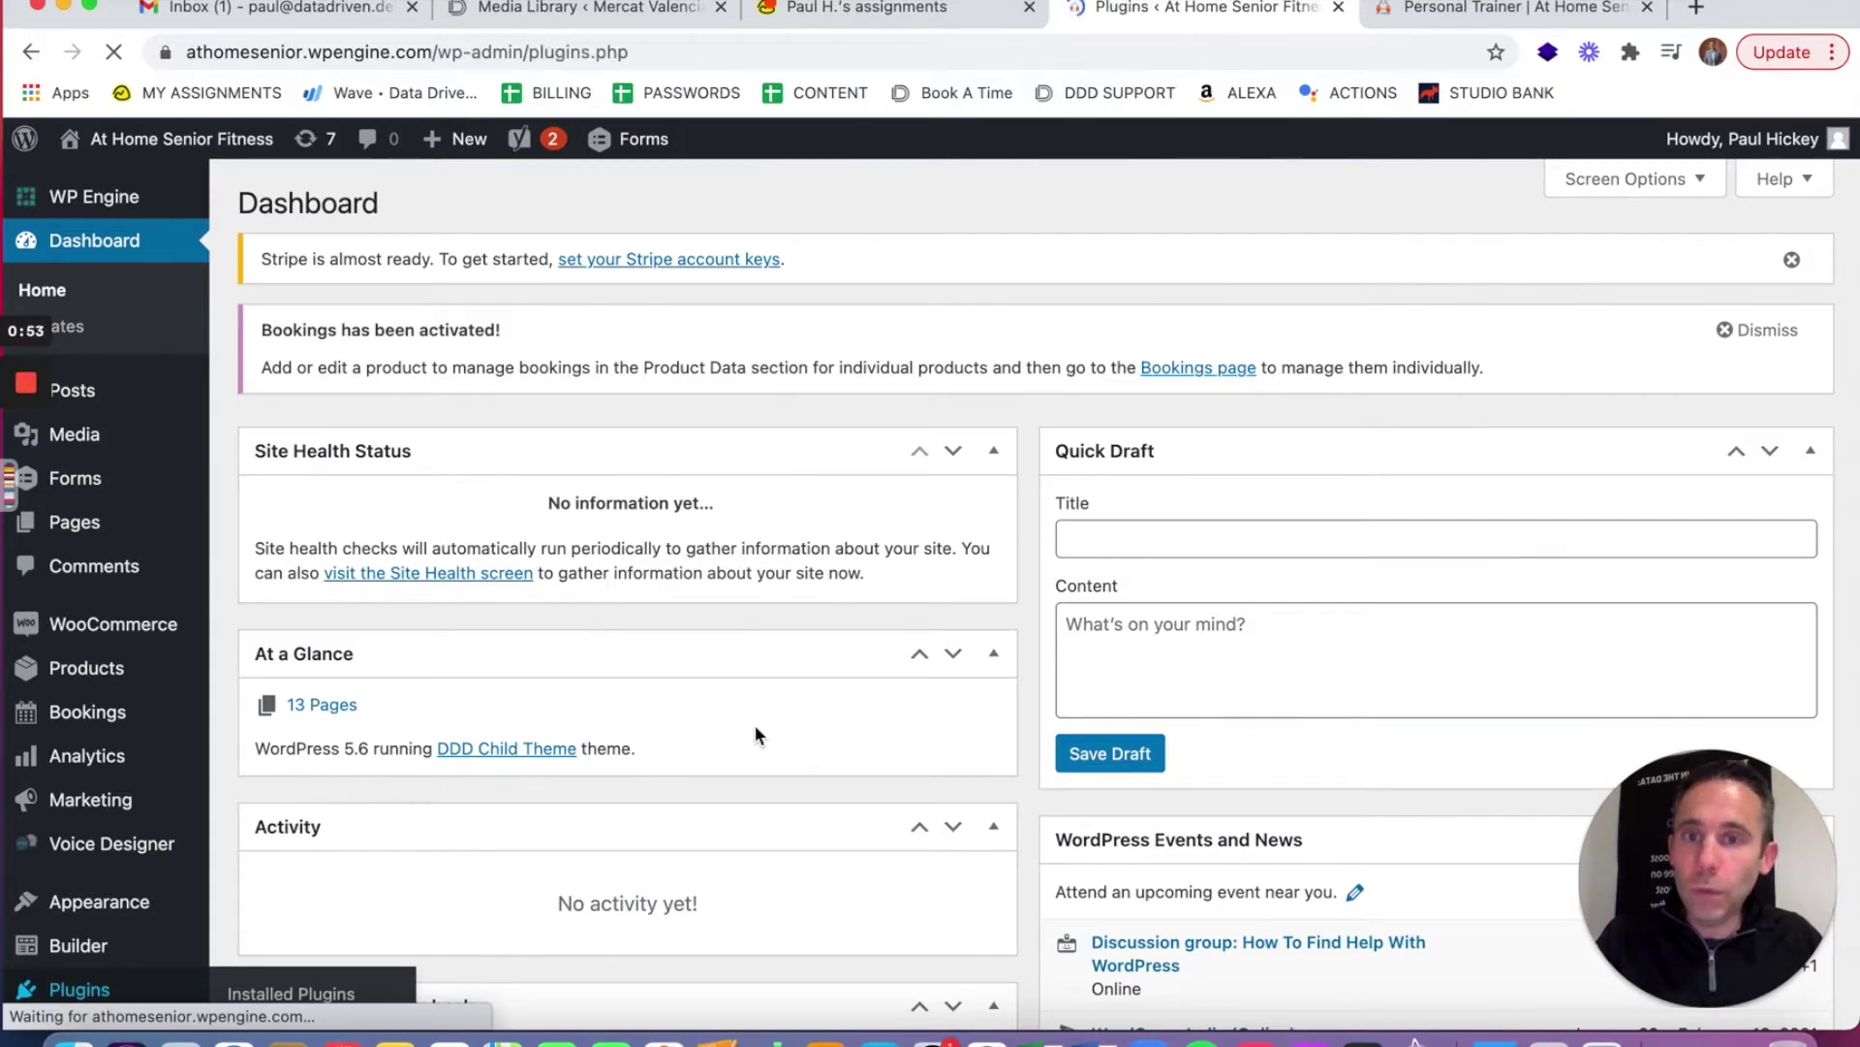
{"action": "scroll", "coordinate": [834, 737], "scroll_direction": "down", "scroll_amount": 15}
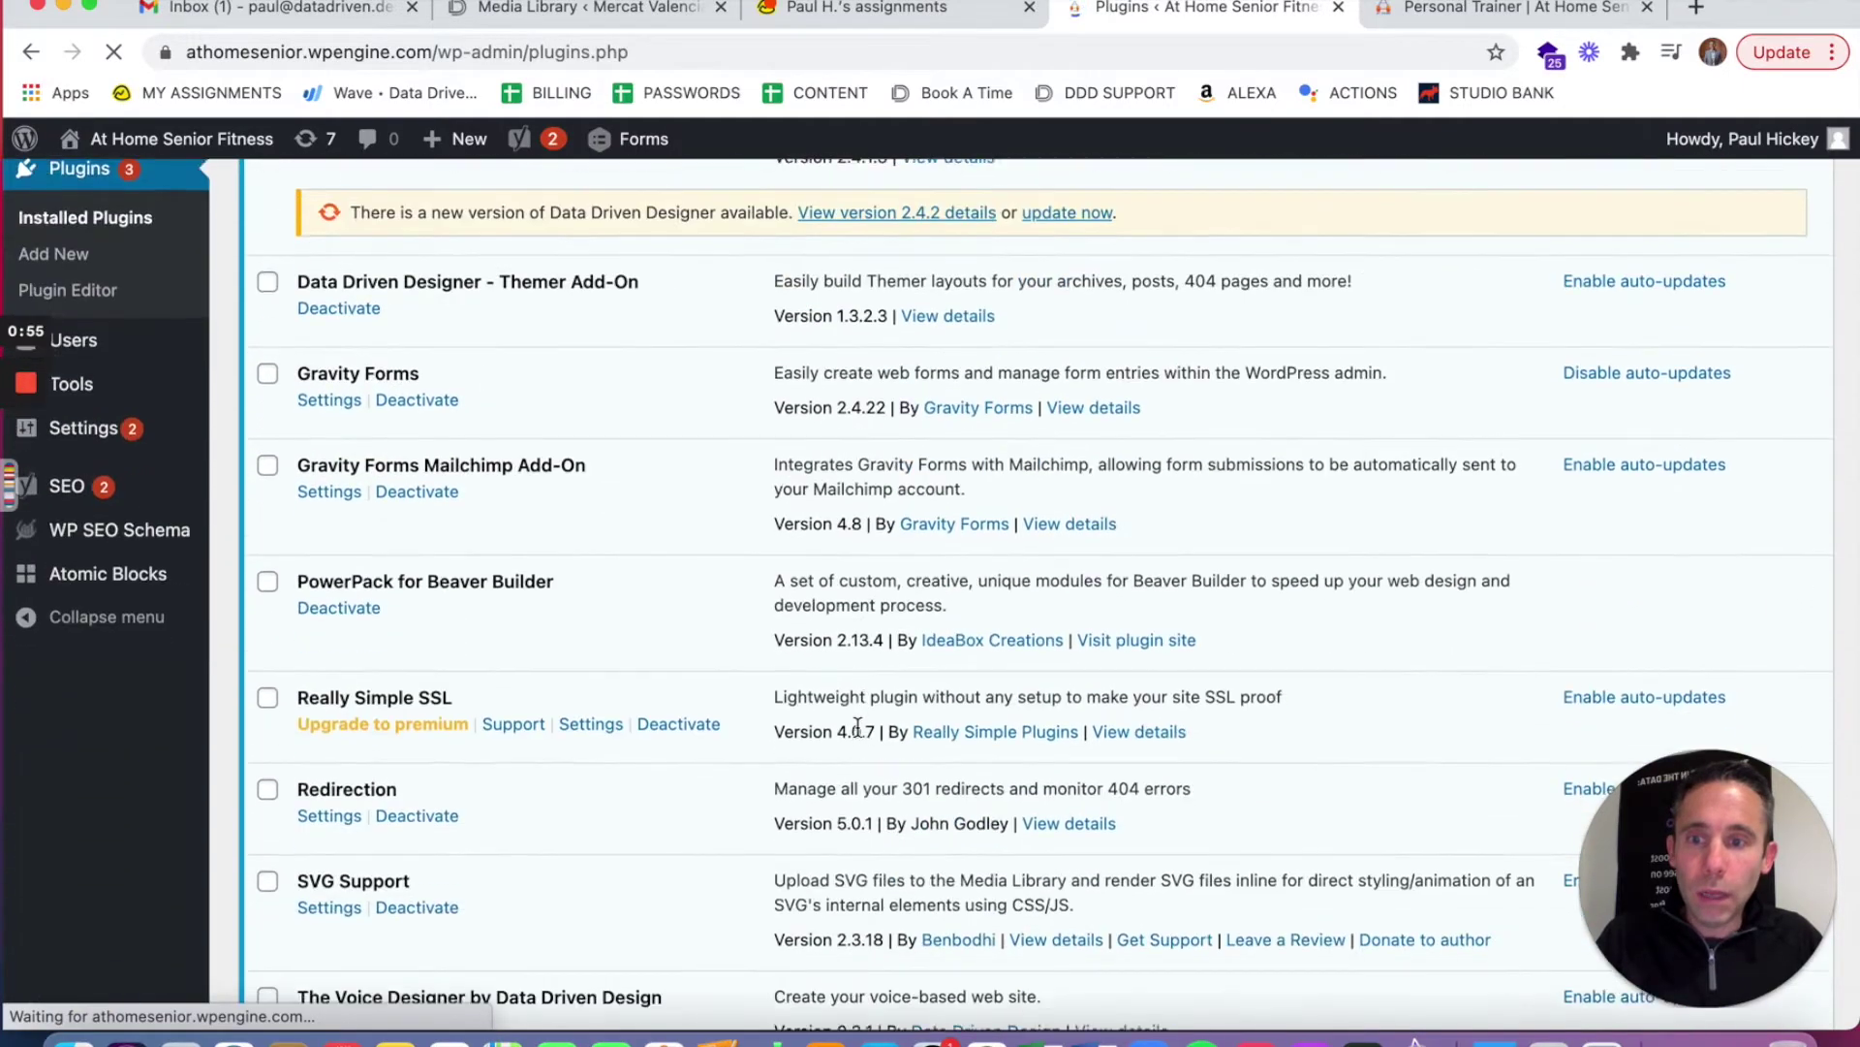
{"action": "scroll", "coordinate": [858, 727], "scroll_direction": "down", "scroll_amount": 5}
{"action": "scroll", "coordinate": [969, 659], "scroll_direction": "up", "scroll_amount": 4}
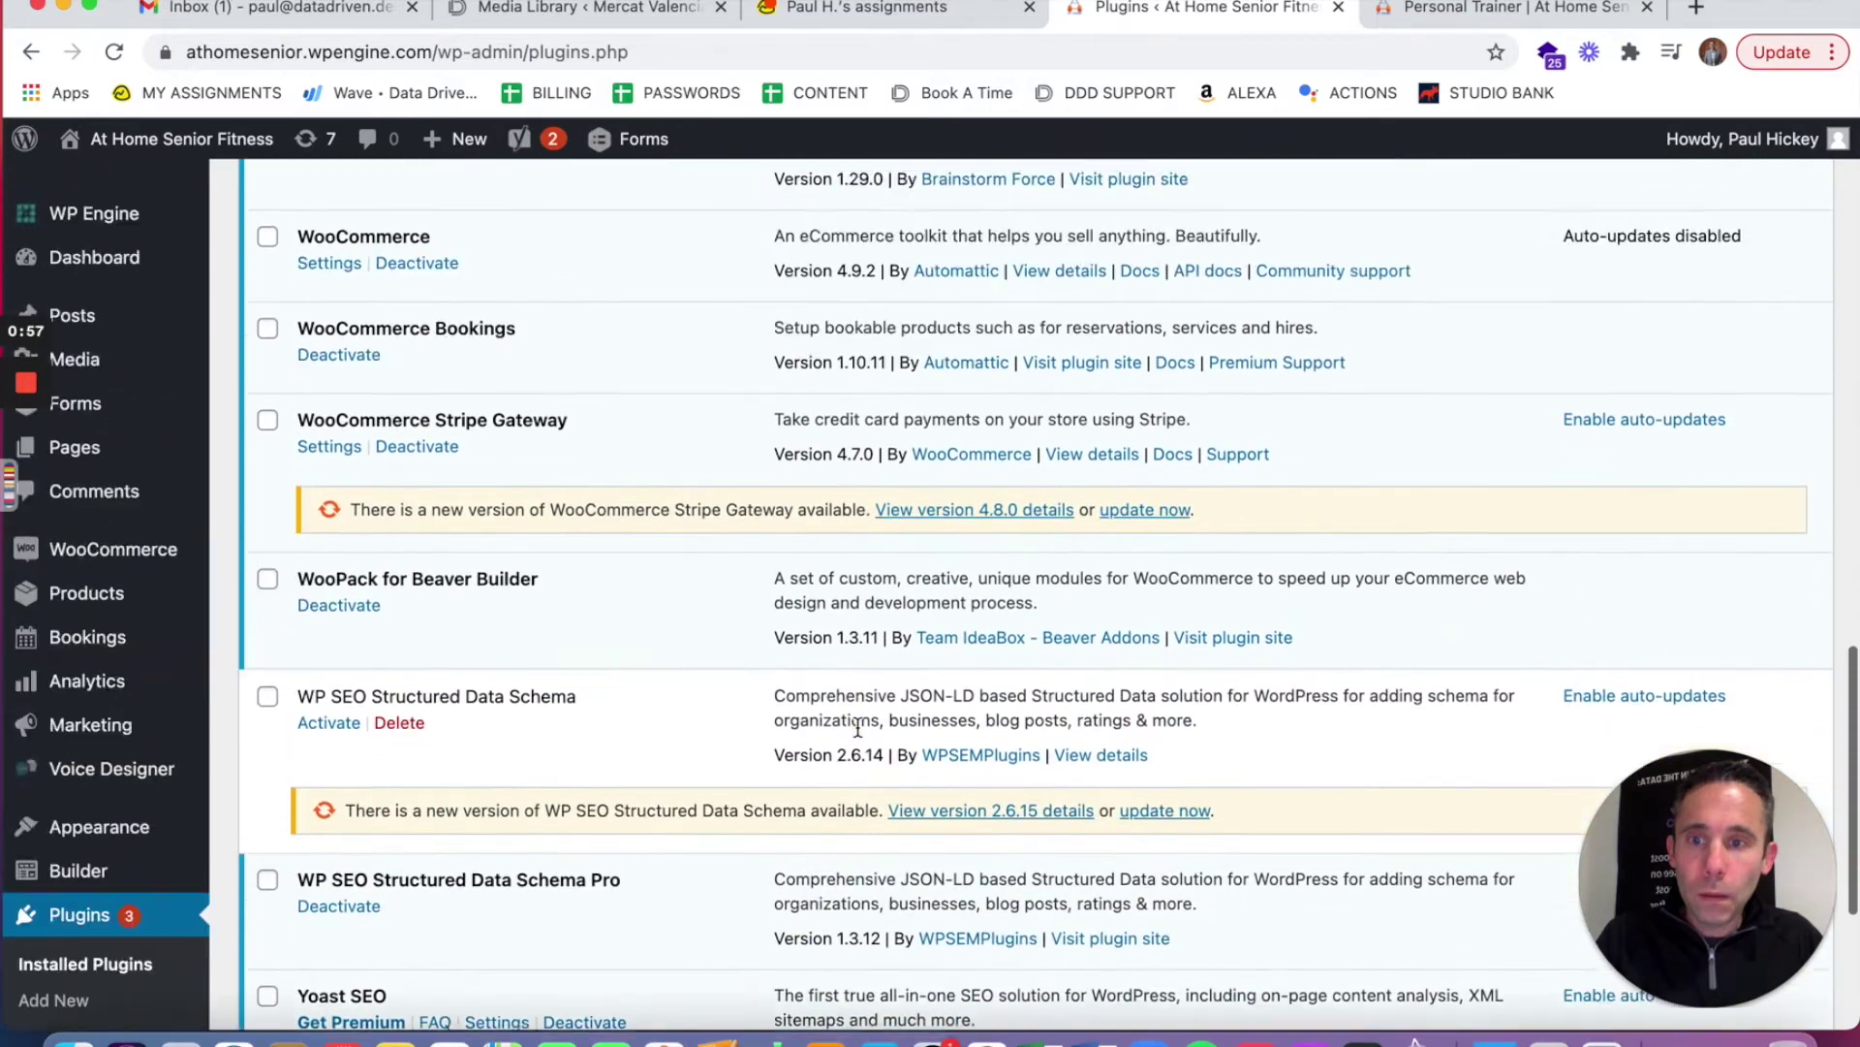
Step: Update WooCommerce Stripe Gateway to version 4.8.0 and go to its Stripe settings
{"action": "left_click", "coordinate": [1148, 567]}
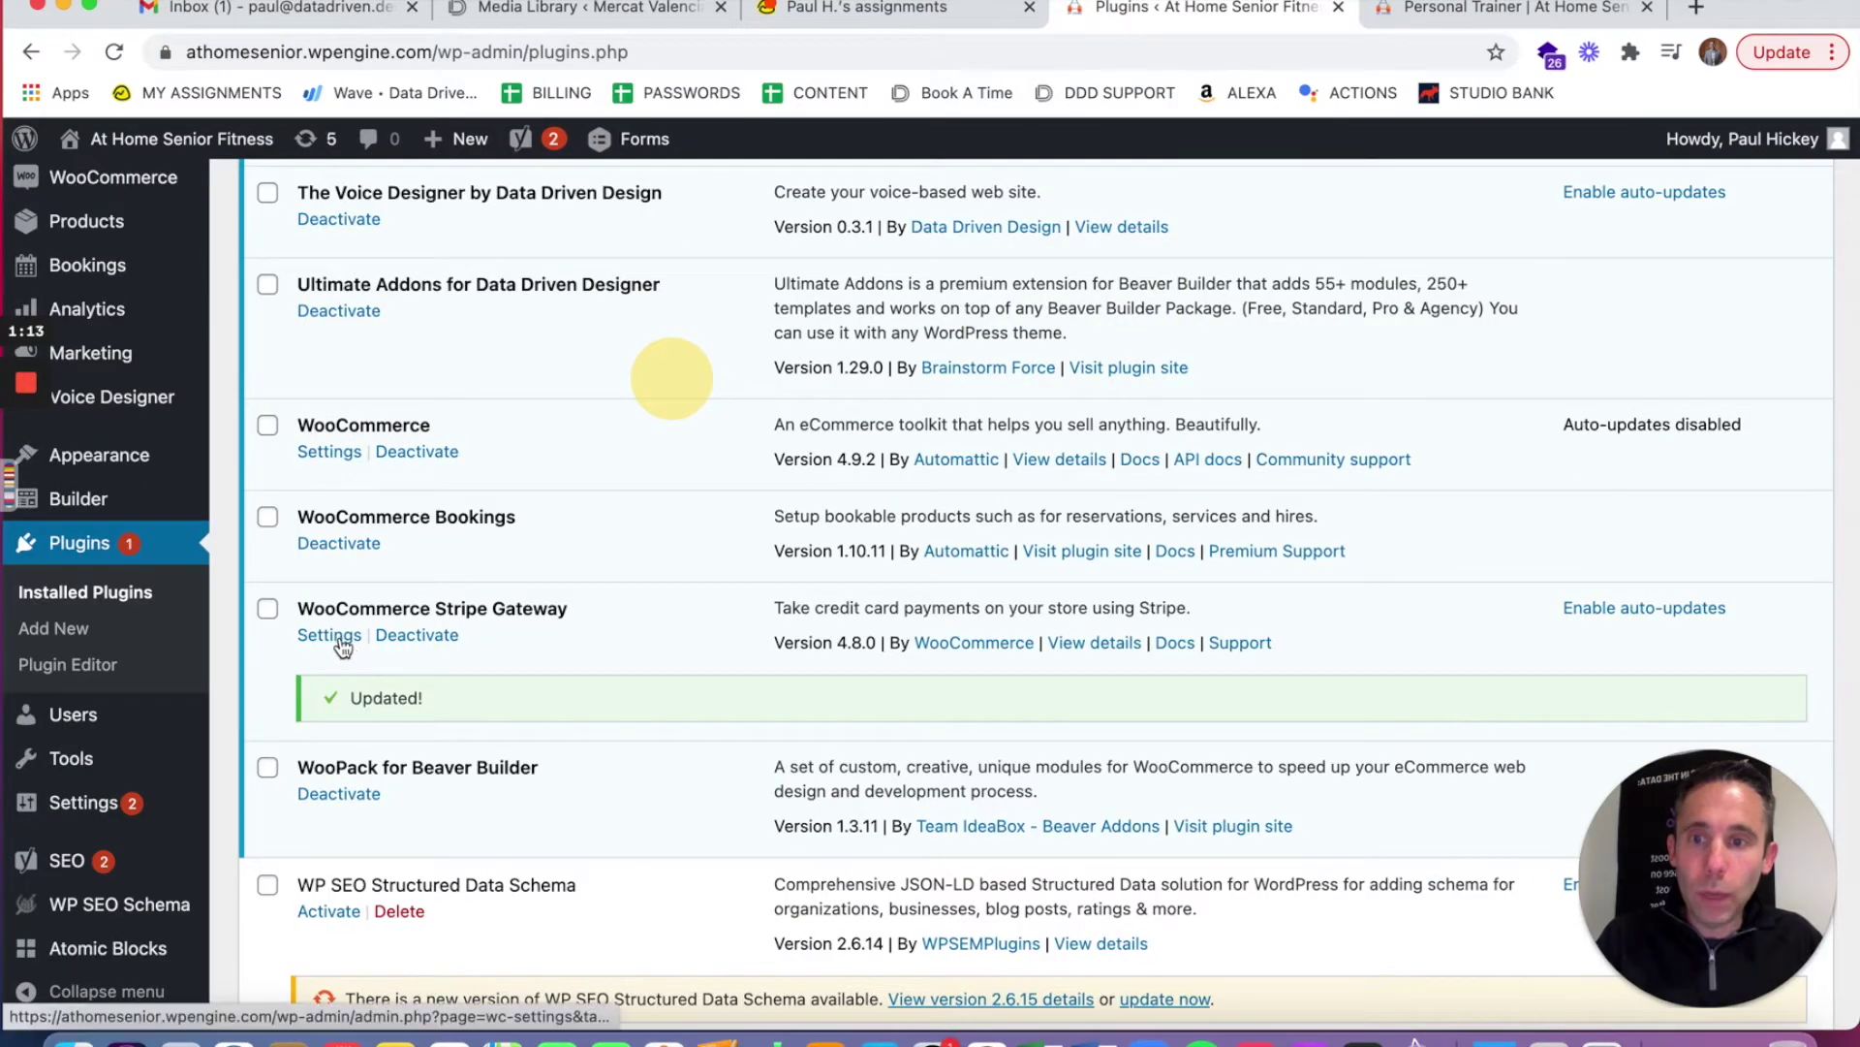
{"action": "scroll", "coordinate": [569, 644], "scroll_direction": "up", "scroll_amount": 15}
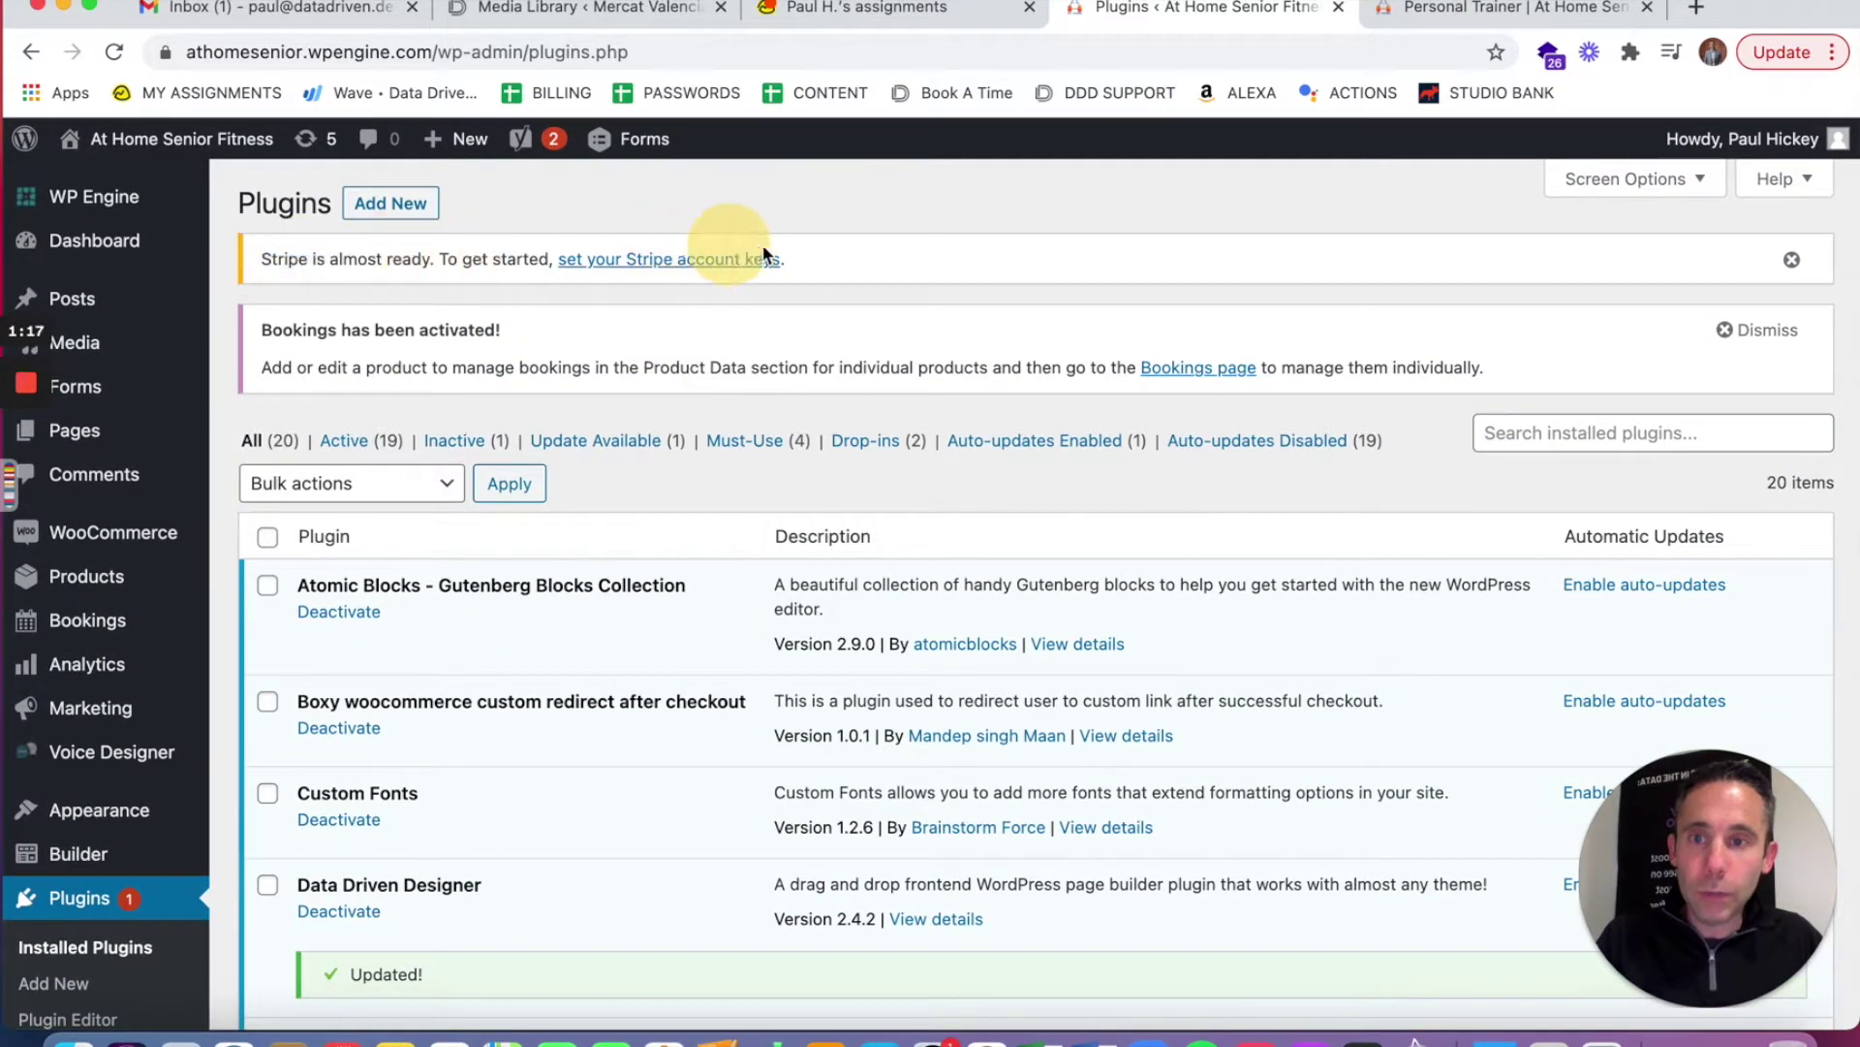
{"action": "left_click", "coordinate": [648, 268]}
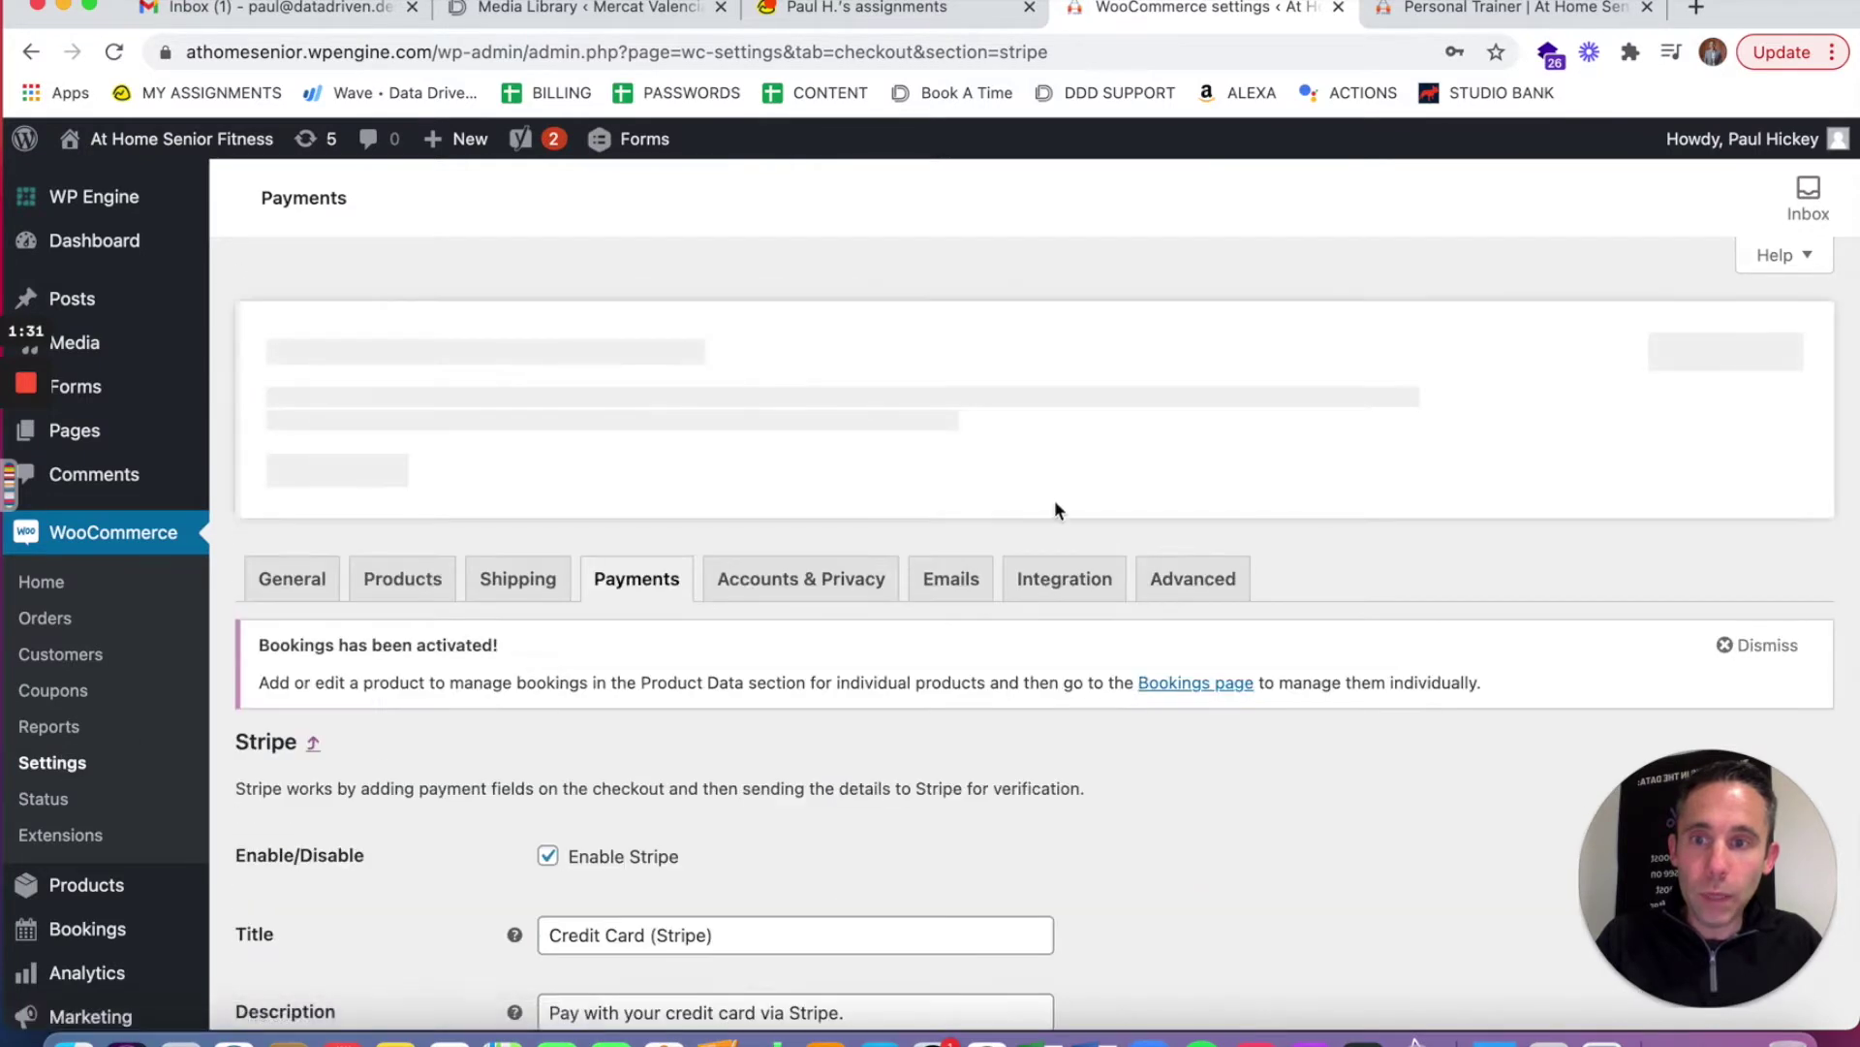
Step: Scroll through the Stripe settings to the Webhook Endpoints and Stripe Account Keys sections
{"action": "scroll", "coordinate": [1176, 727], "scroll_direction": "down", "scroll_amount": 5}
{"action": "scroll", "coordinate": [1176, 722], "scroll_direction": "down", "scroll_amount": 4}
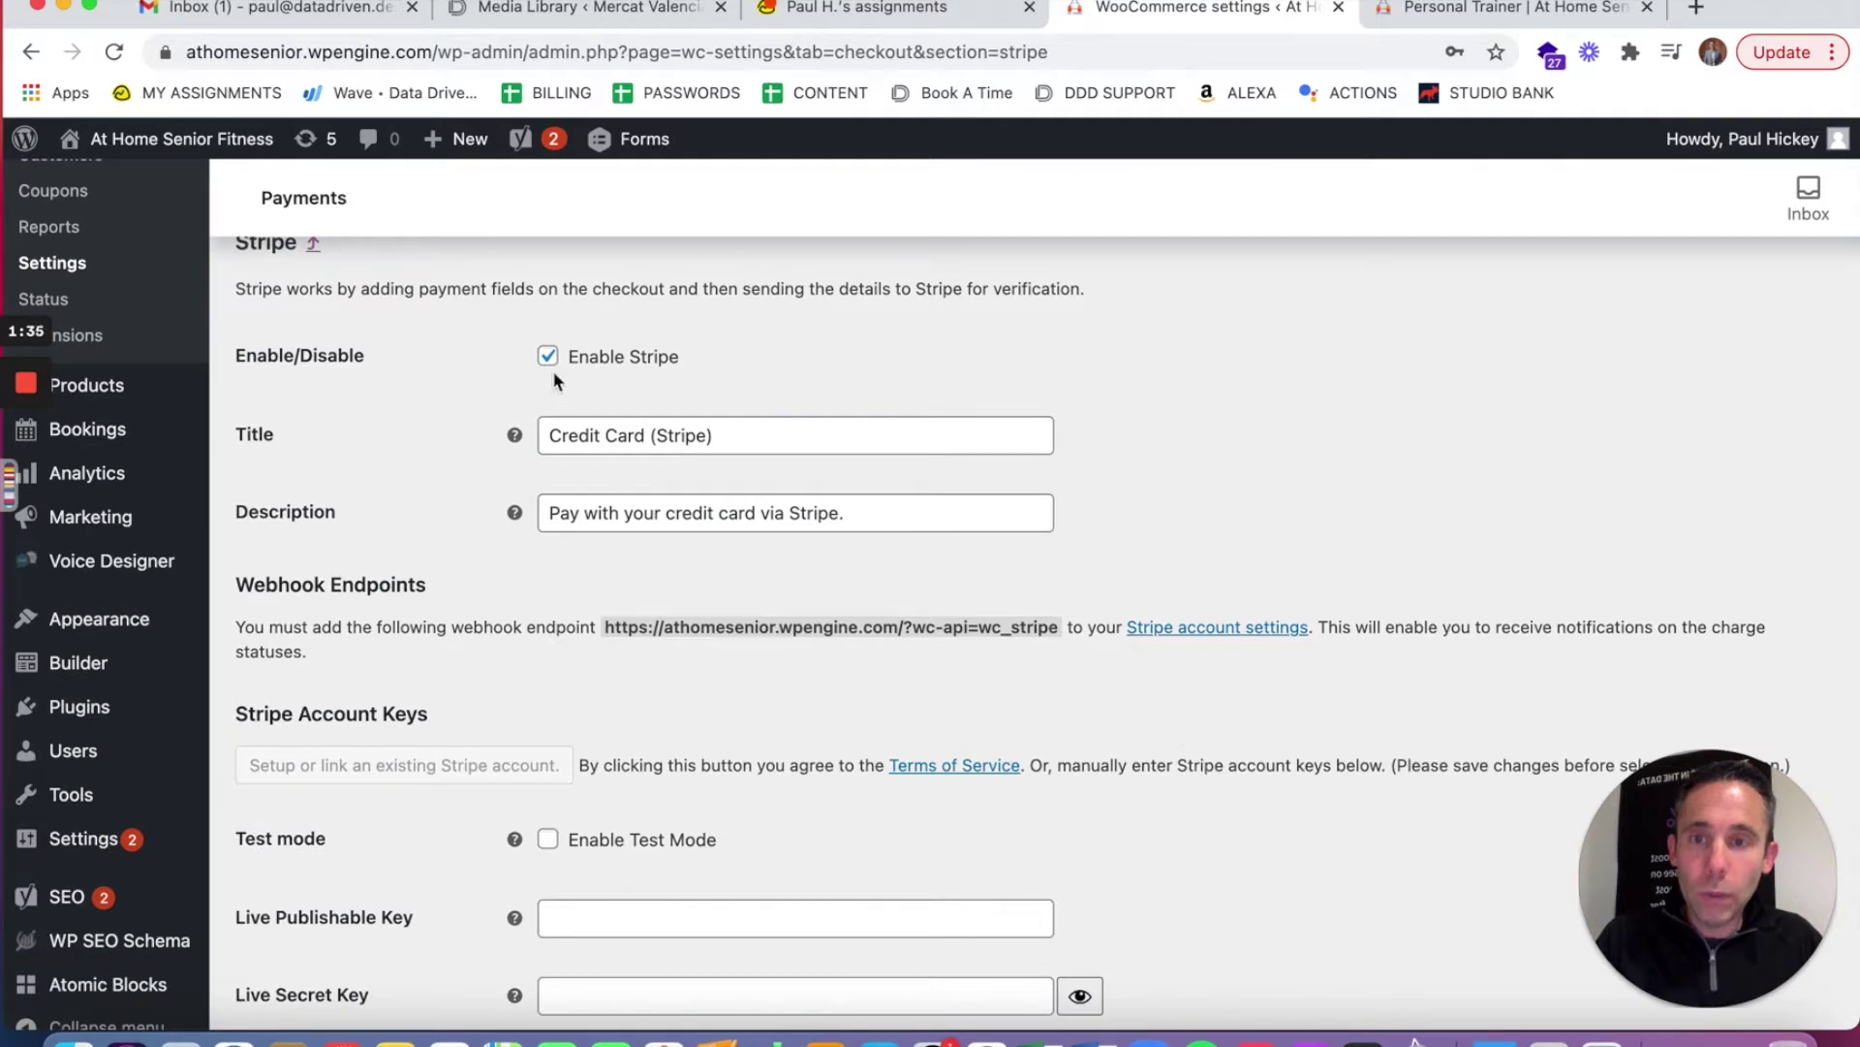
{"action": "scroll", "coordinate": [1172, 543], "scroll_direction": "down", "scroll_amount": 4}
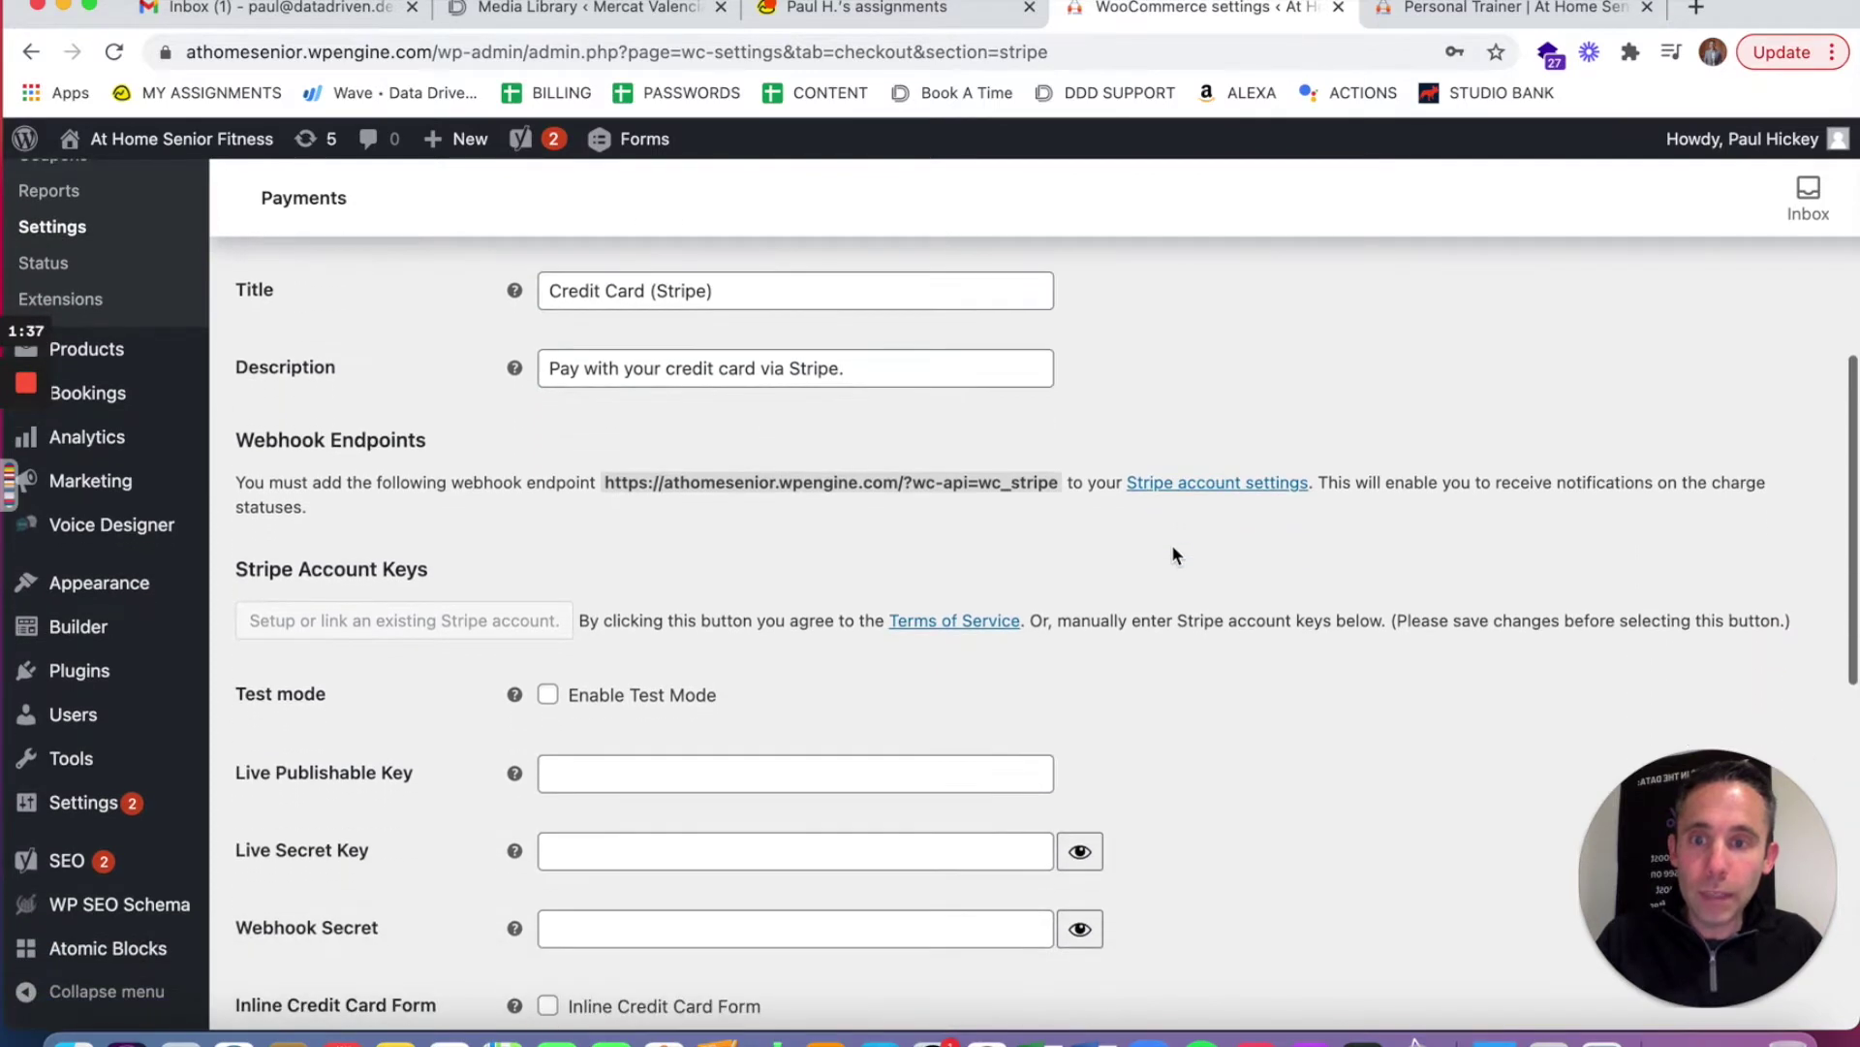
{"action": "scroll", "coordinate": [1172, 546], "scroll_direction": "down", "scroll_amount": 2}
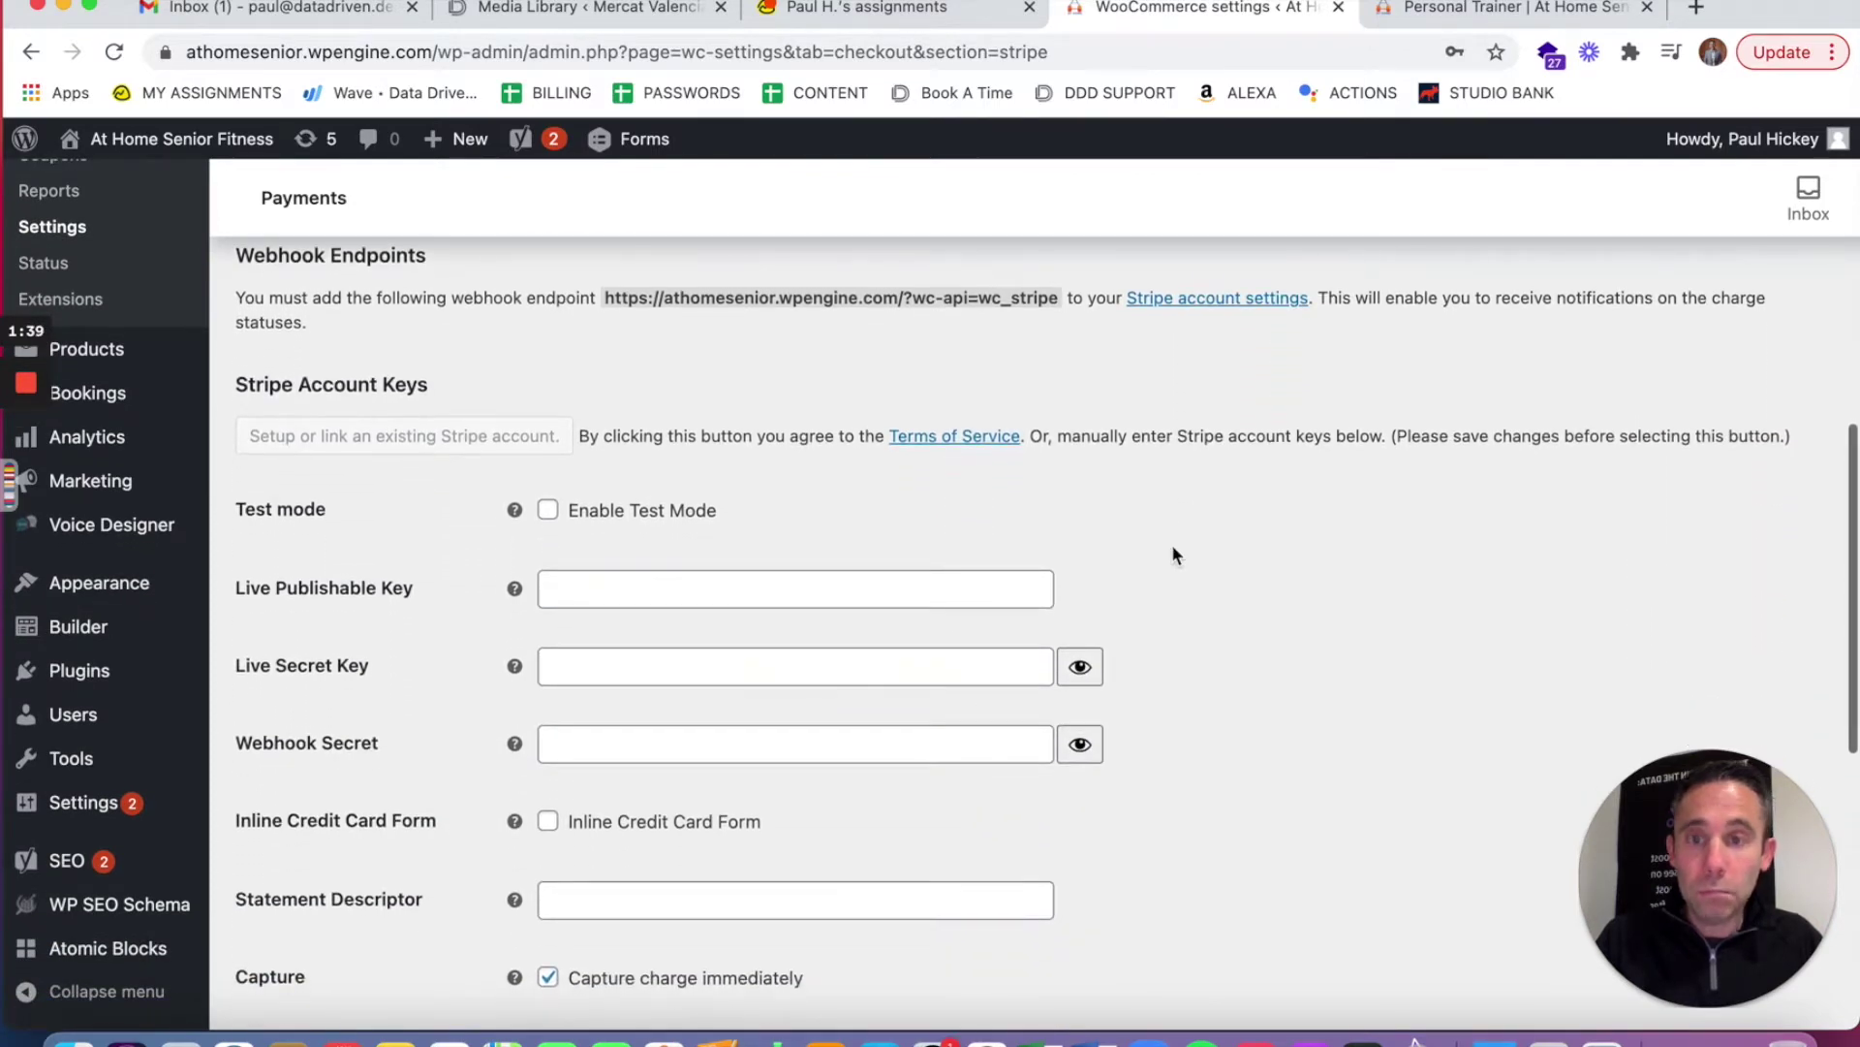
{"action": "scroll", "coordinate": [1174, 554], "scroll_direction": "up", "scroll_amount": 8}
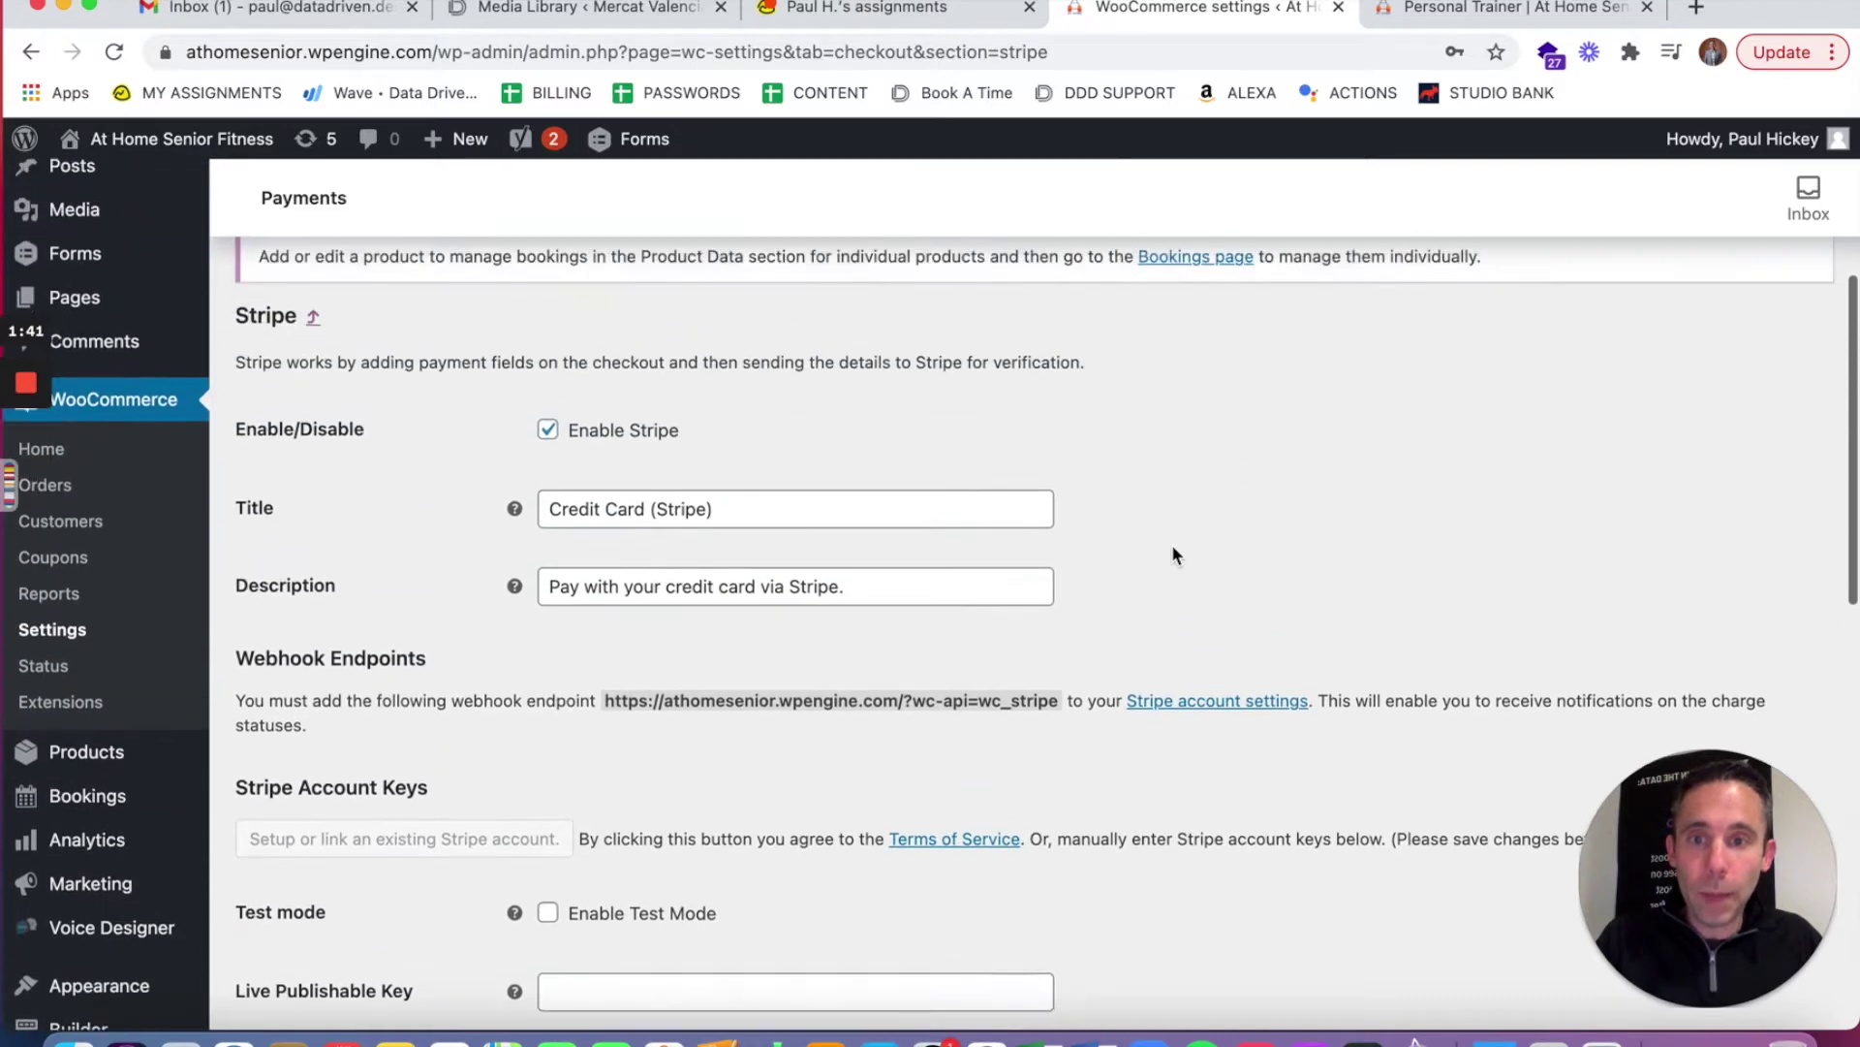
{"action": "scroll", "coordinate": [1171, 554], "scroll_direction": "down", "scroll_amount": 12}
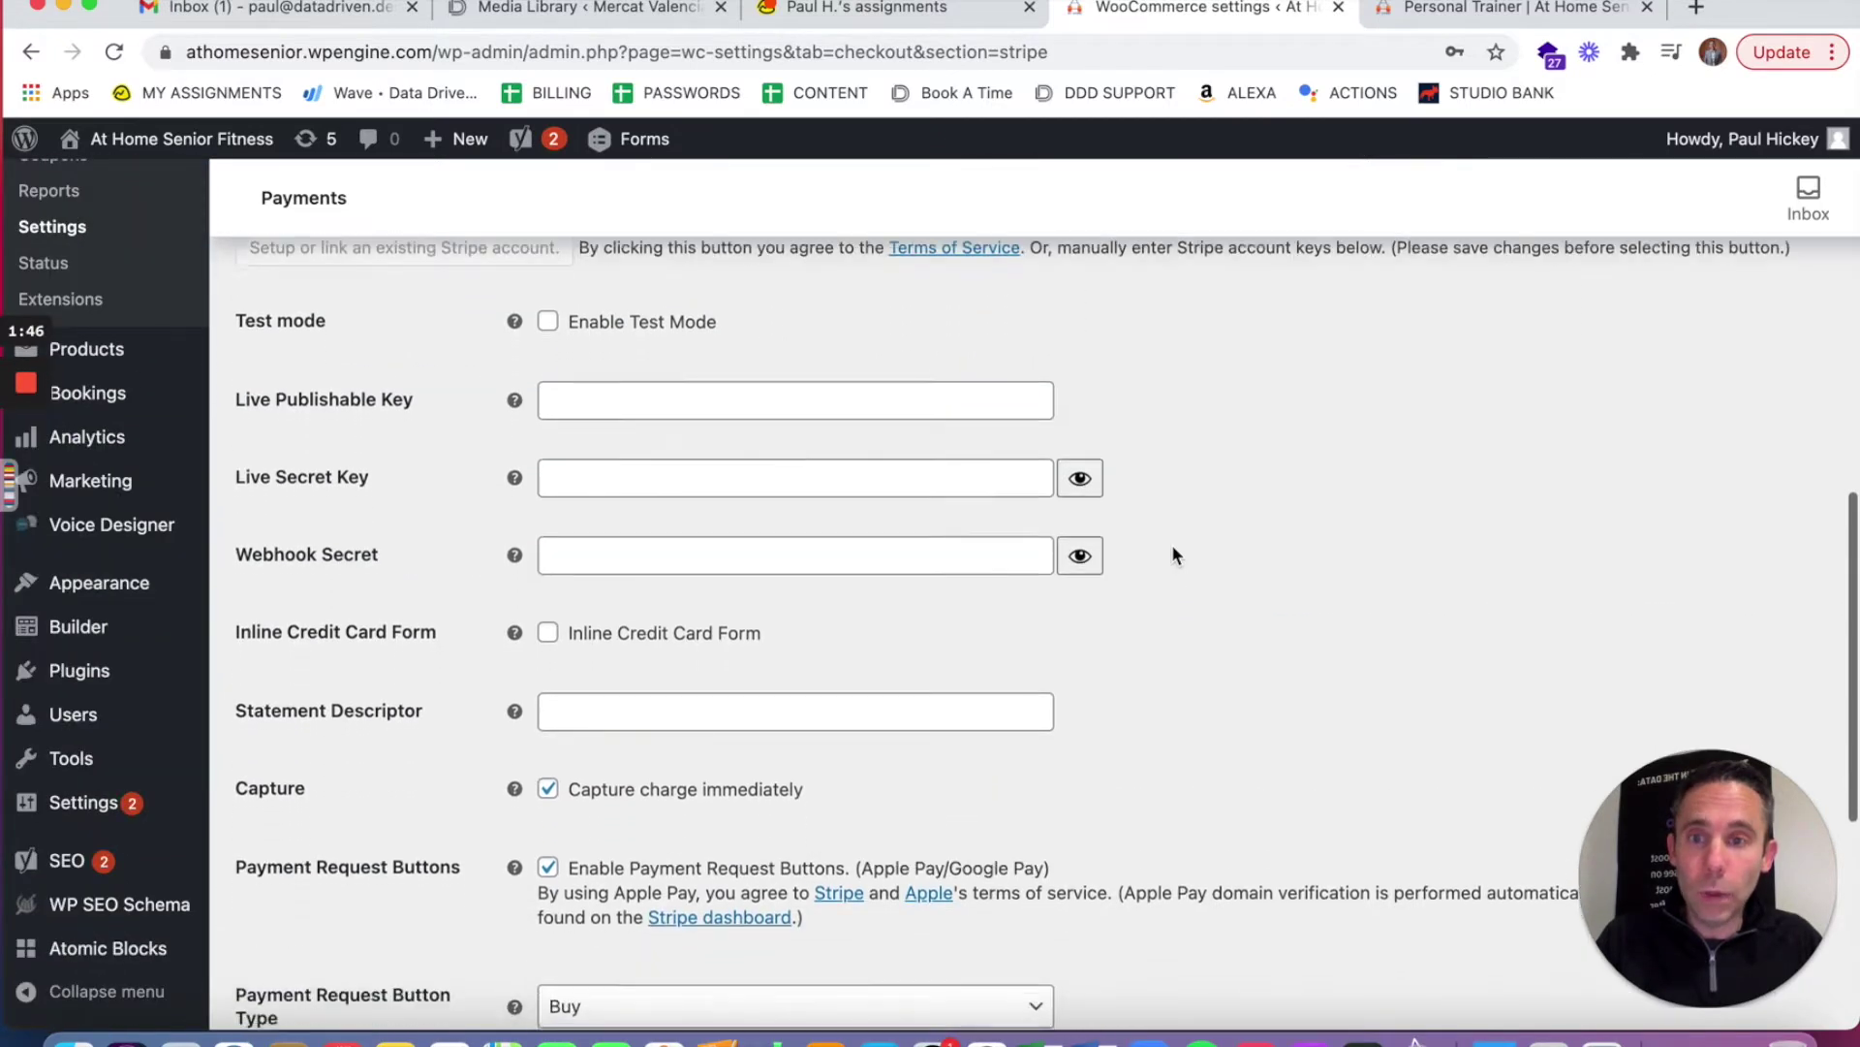
{"action": "scroll", "coordinate": [1172, 548], "scroll_direction": "up", "scroll_amount": 3}
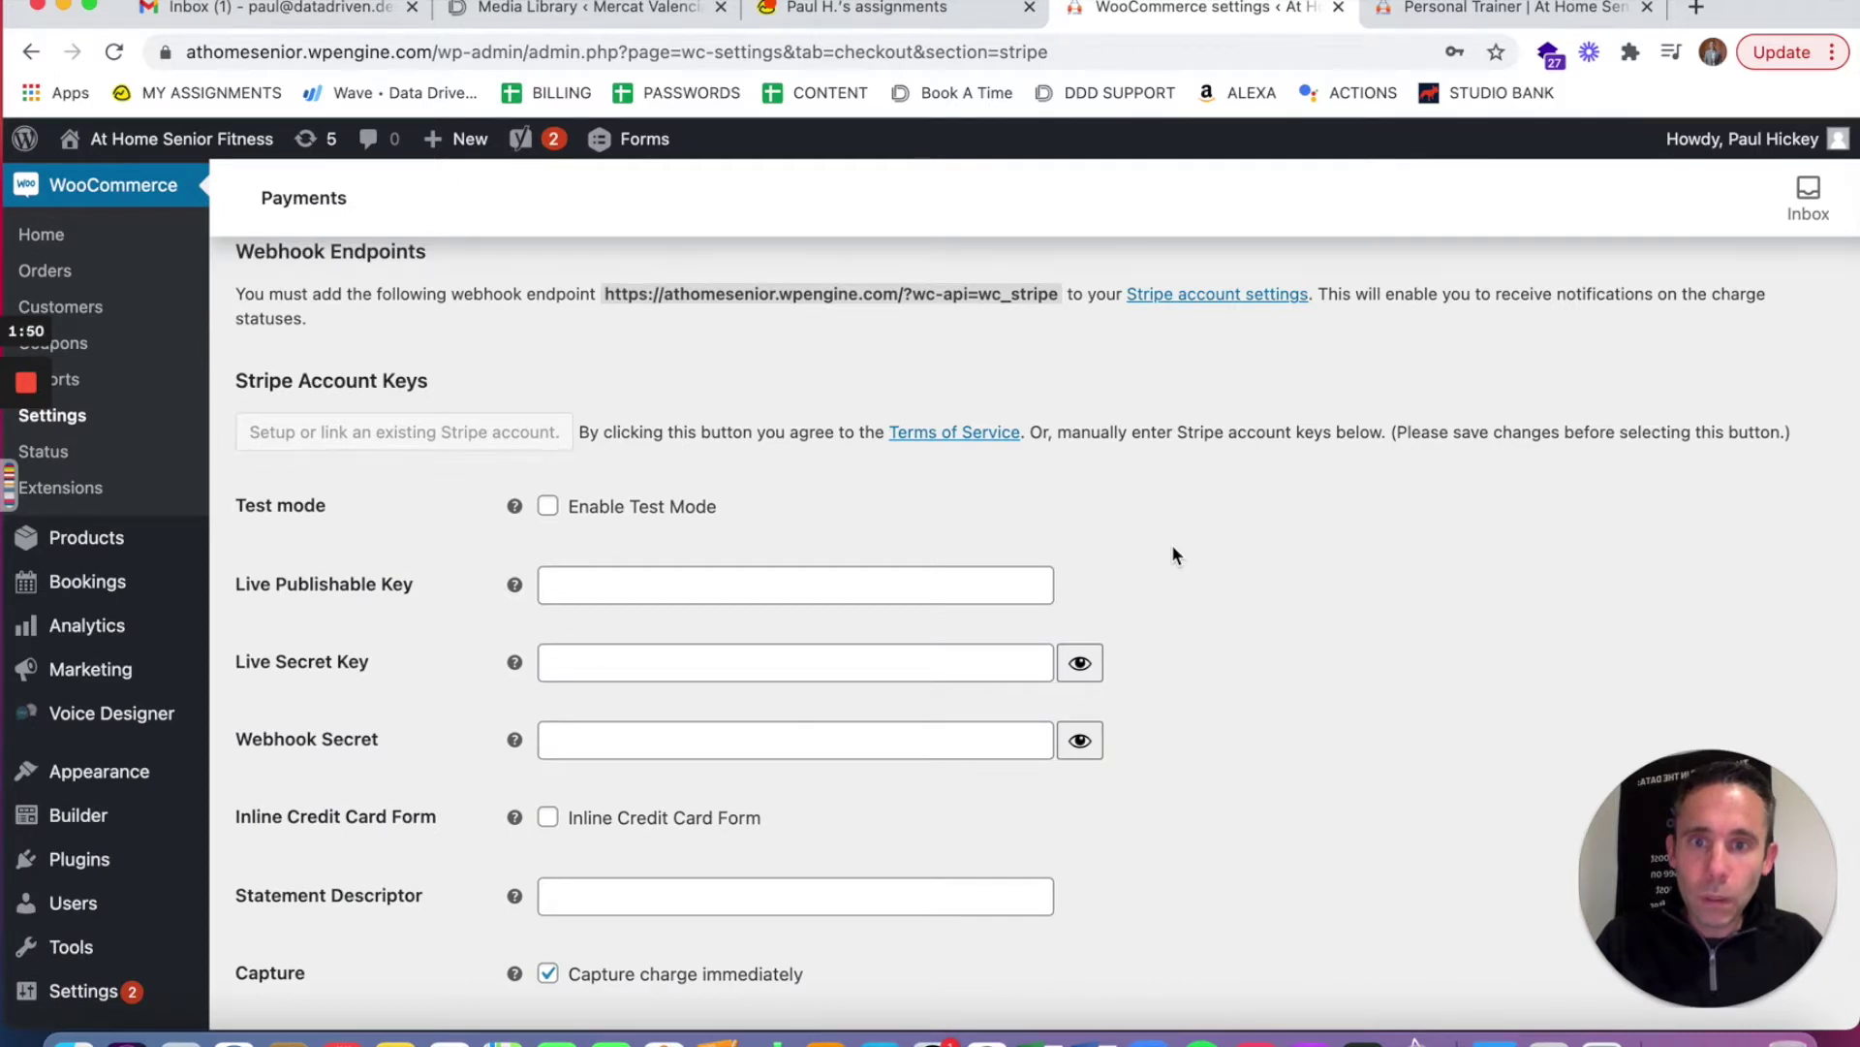
{"action": "scroll", "coordinate": [1172, 555], "scroll_direction": "up", "scroll_amount": 3}
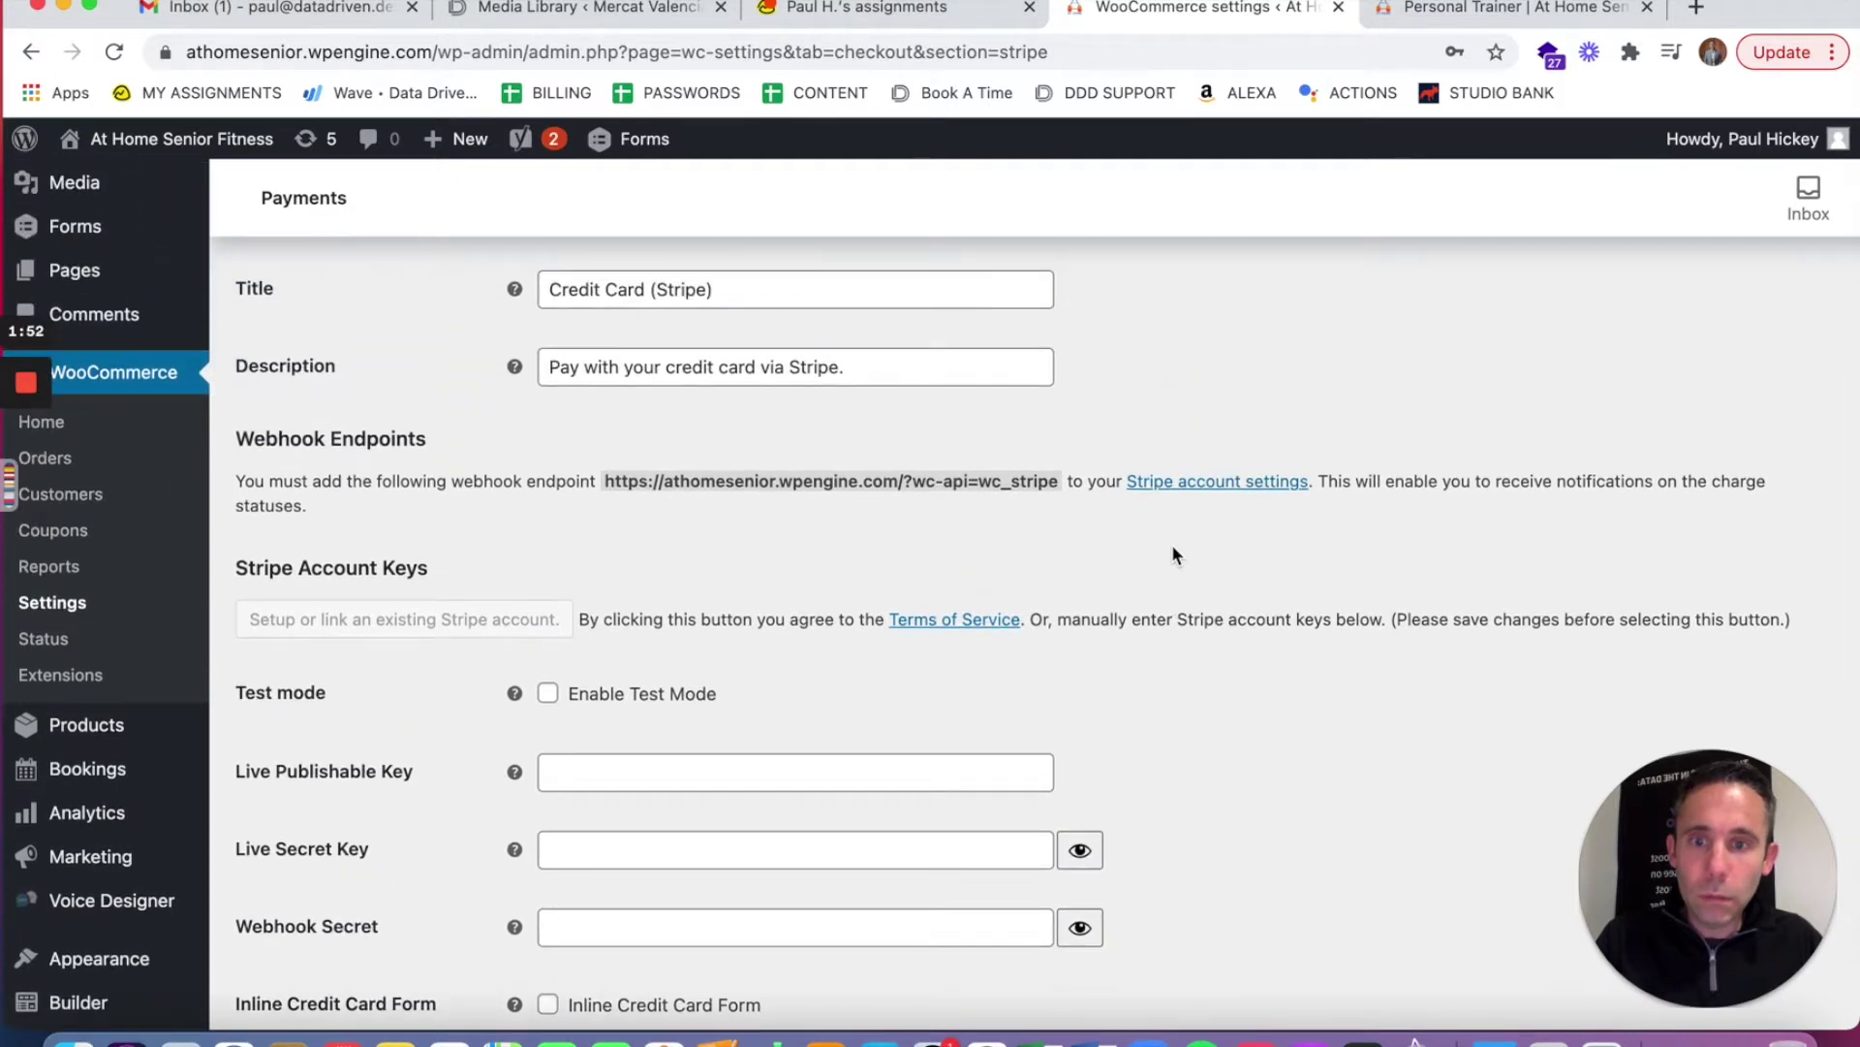
{"action": "scroll", "coordinate": [1172, 554], "scroll_direction": "up", "scroll_amount": 3}
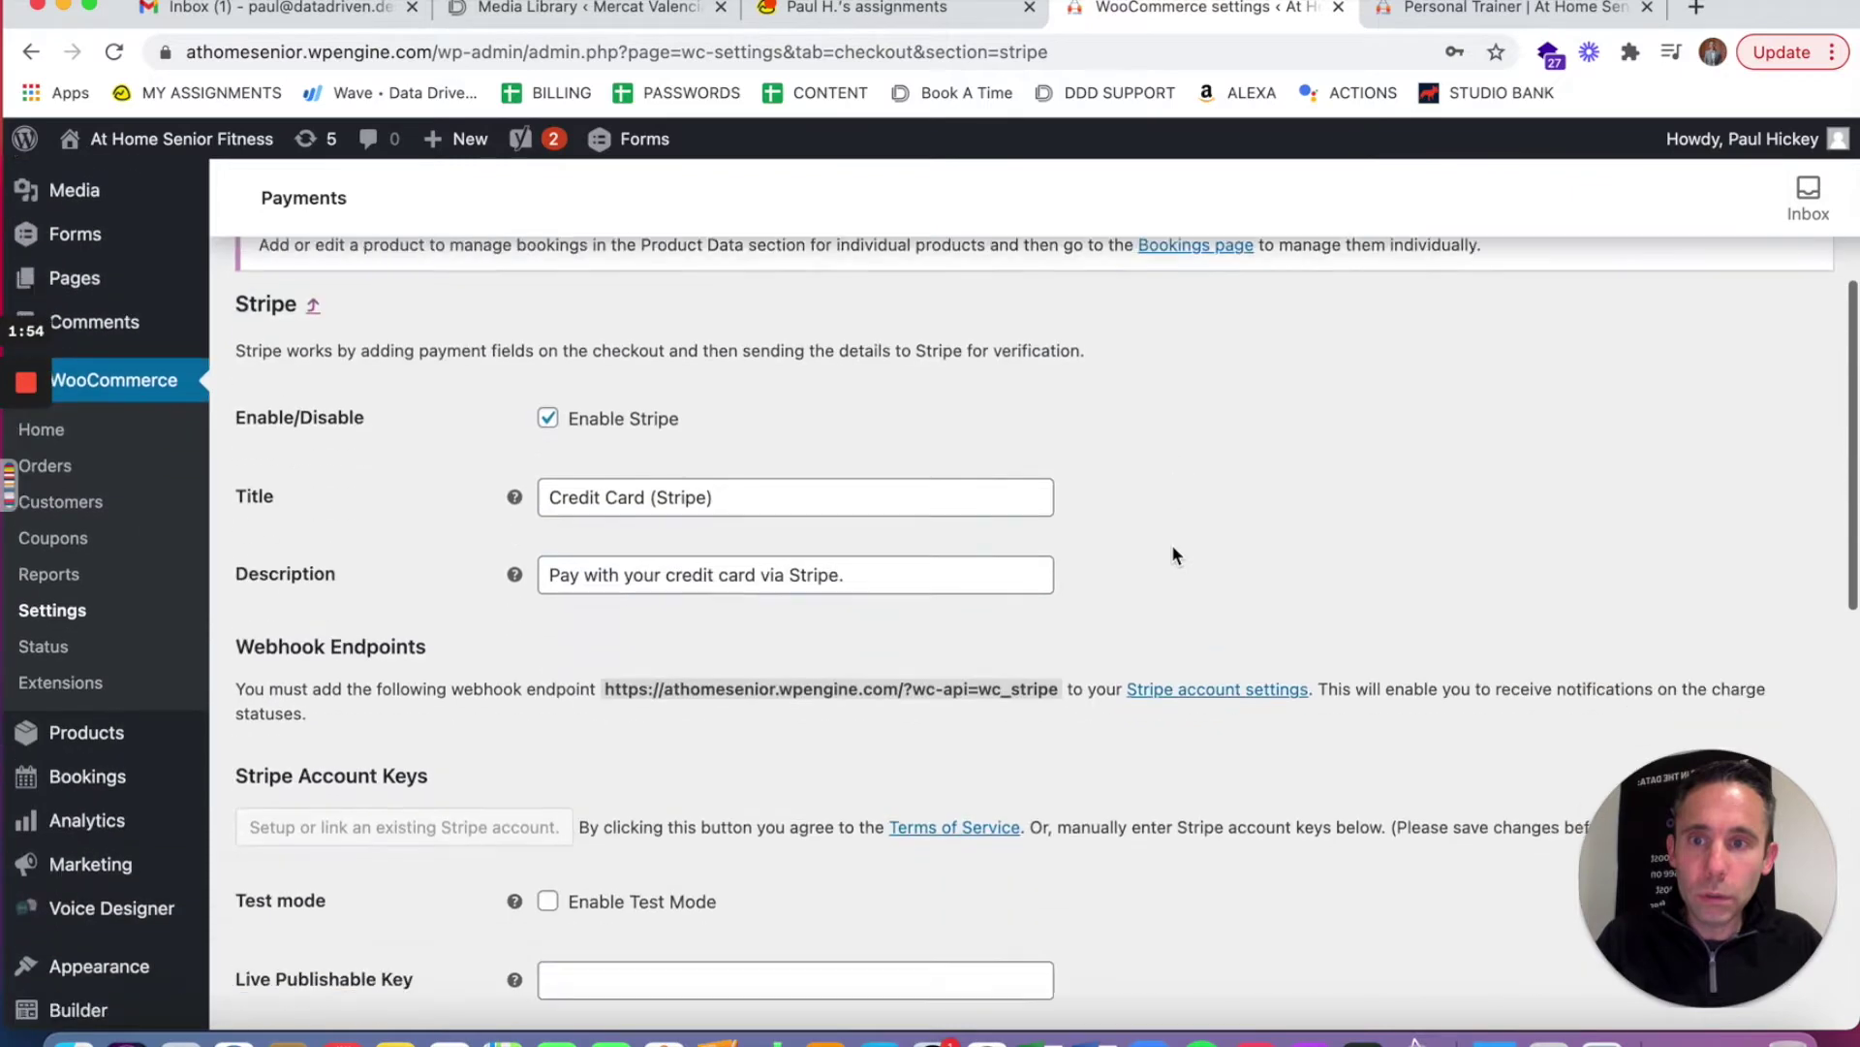
{"action": "scroll", "coordinate": [1173, 555], "scroll_direction": "down", "scroll_amount": 9}
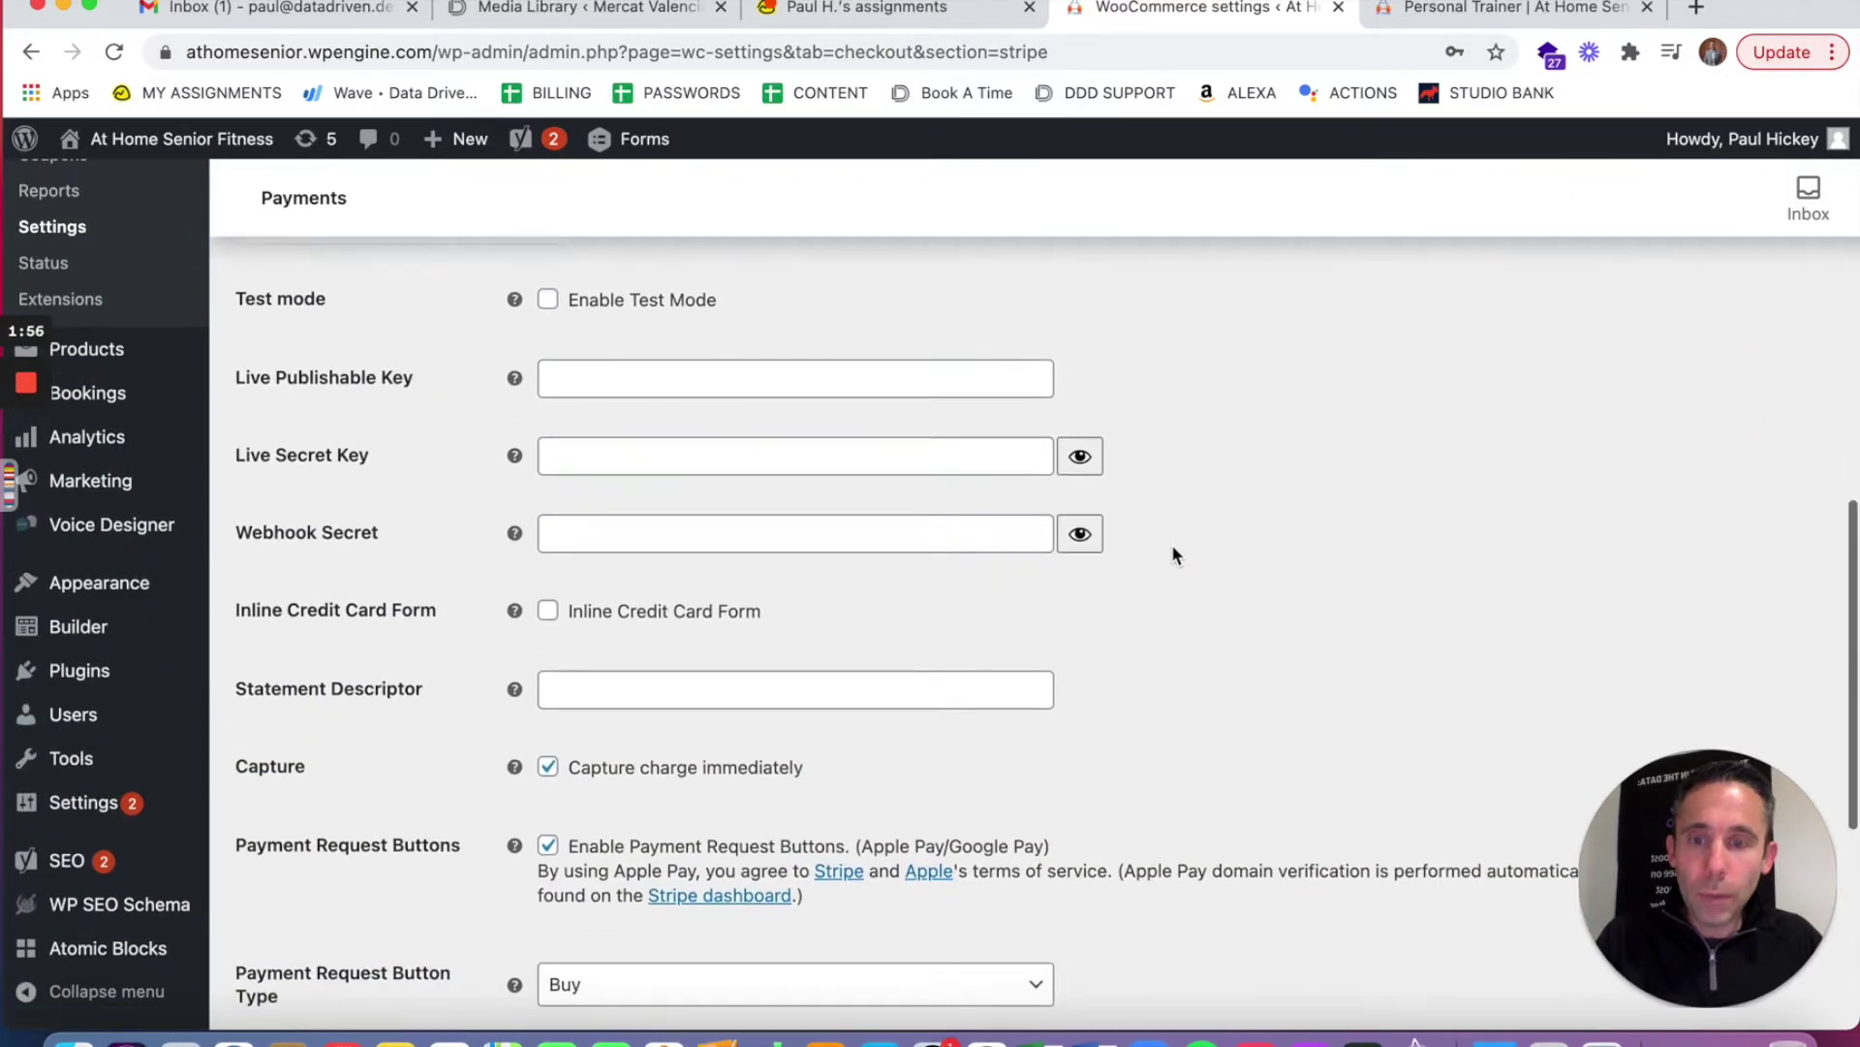
{"action": "scroll", "coordinate": [1172, 555], "scroll_direction": "up", "scroll_amount": 1}
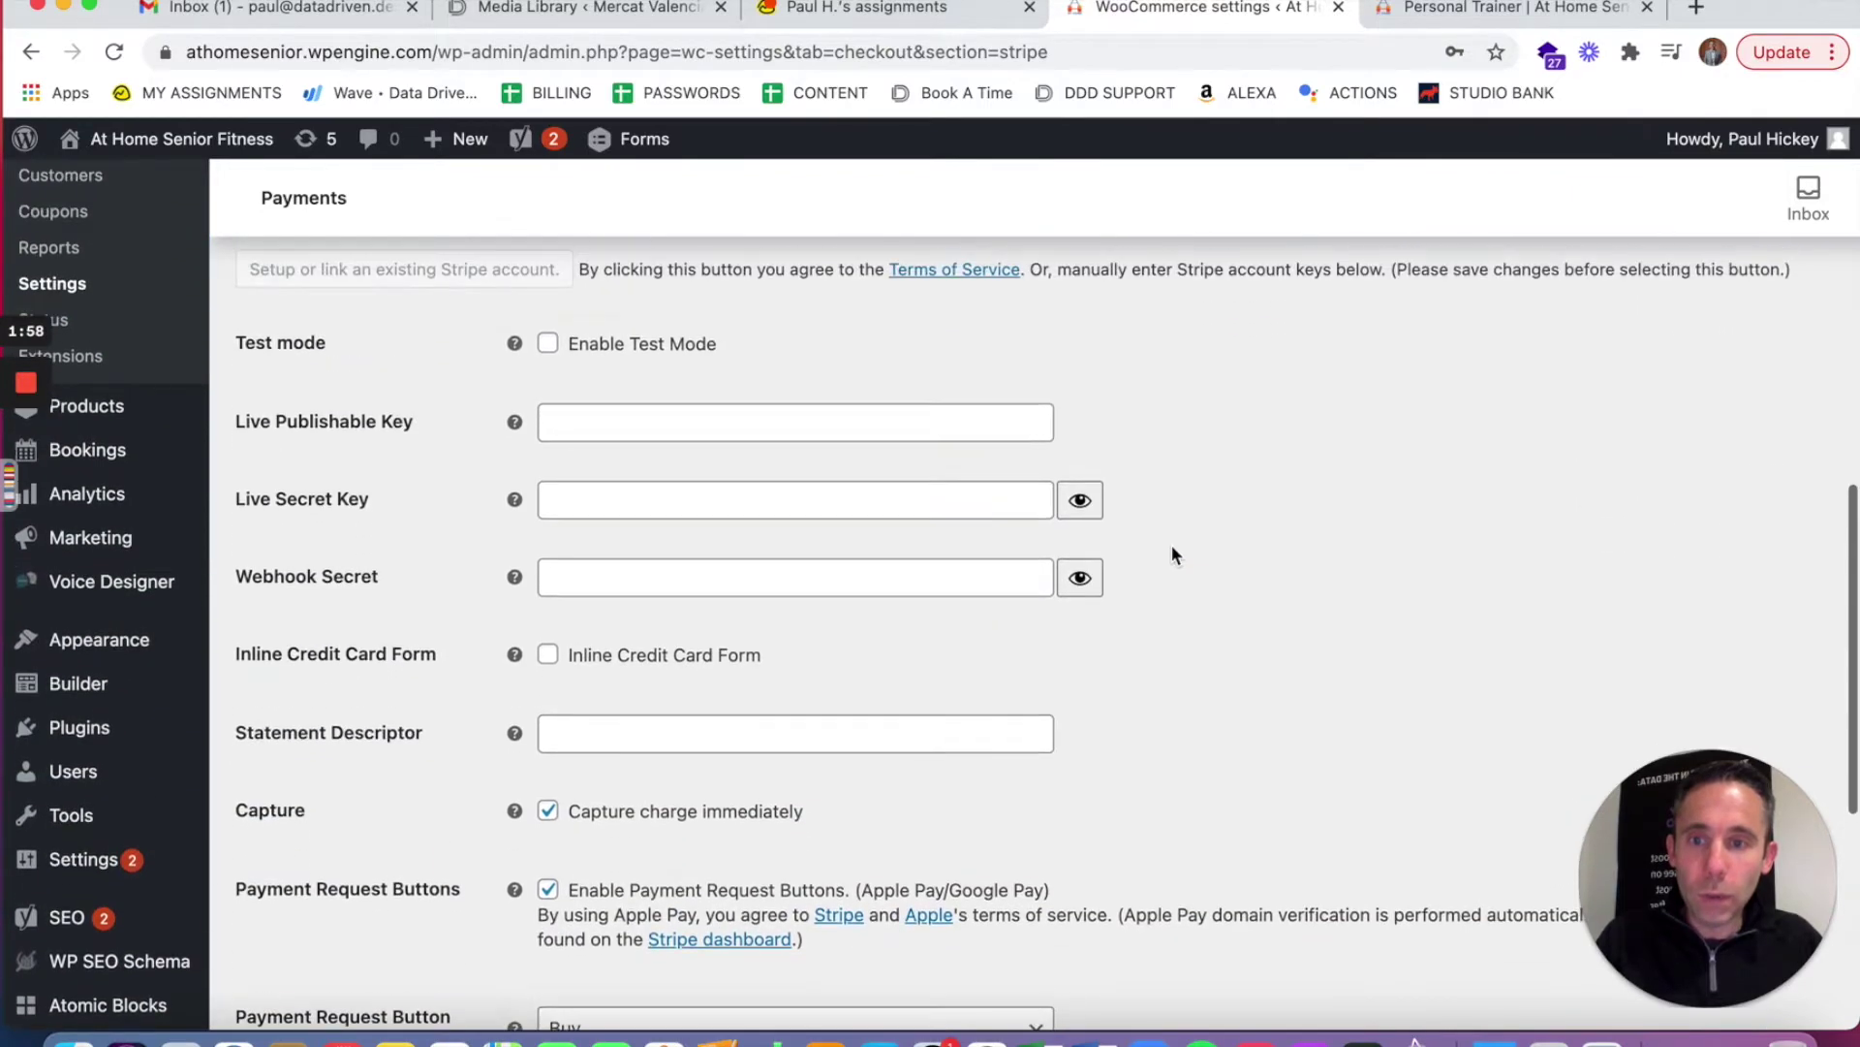
{"action": "mouse_move", "coordinate": [515, 424]}
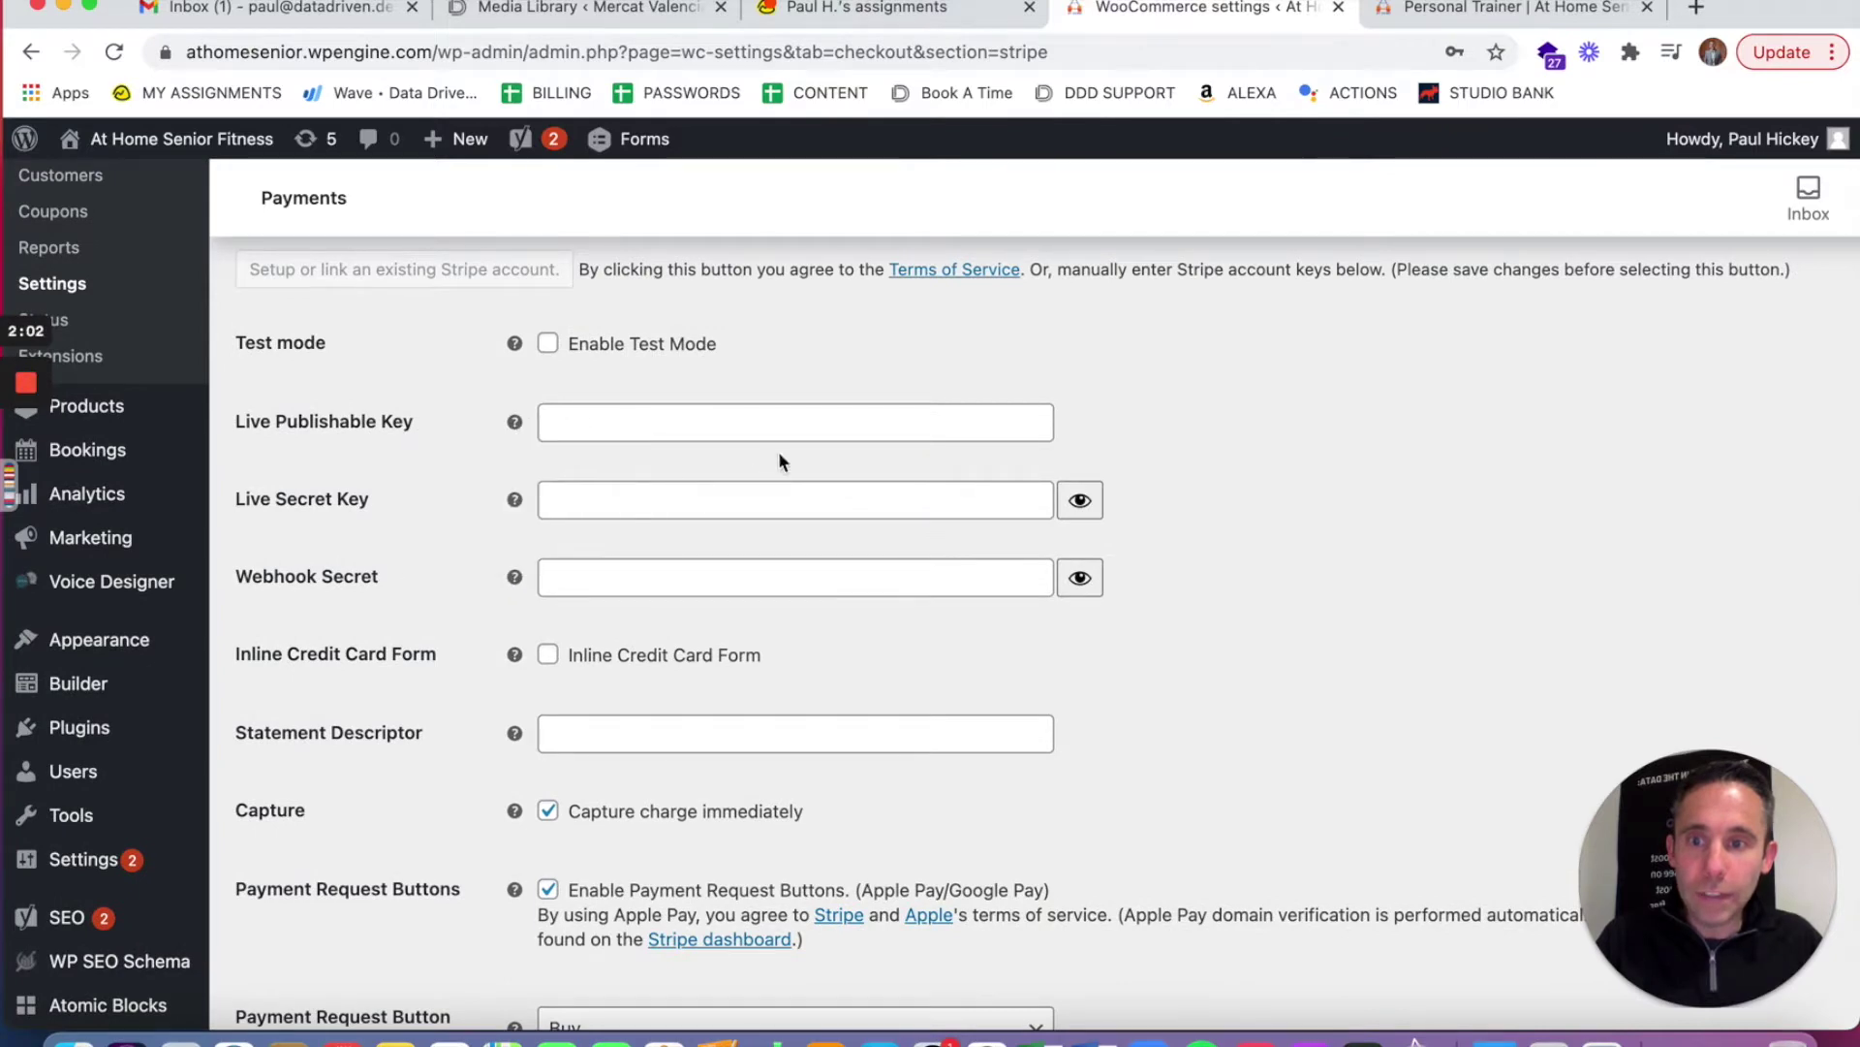
{"action": "scroll", "coordinate": [777, 461], "scroll_direction": "up", "scroll_amount": 1}
Step: Toggle the Stripe test mode checkbox and select the autofilled Test Publishable Key value
{"action": "left_click", "coordinate": [549, 365]}
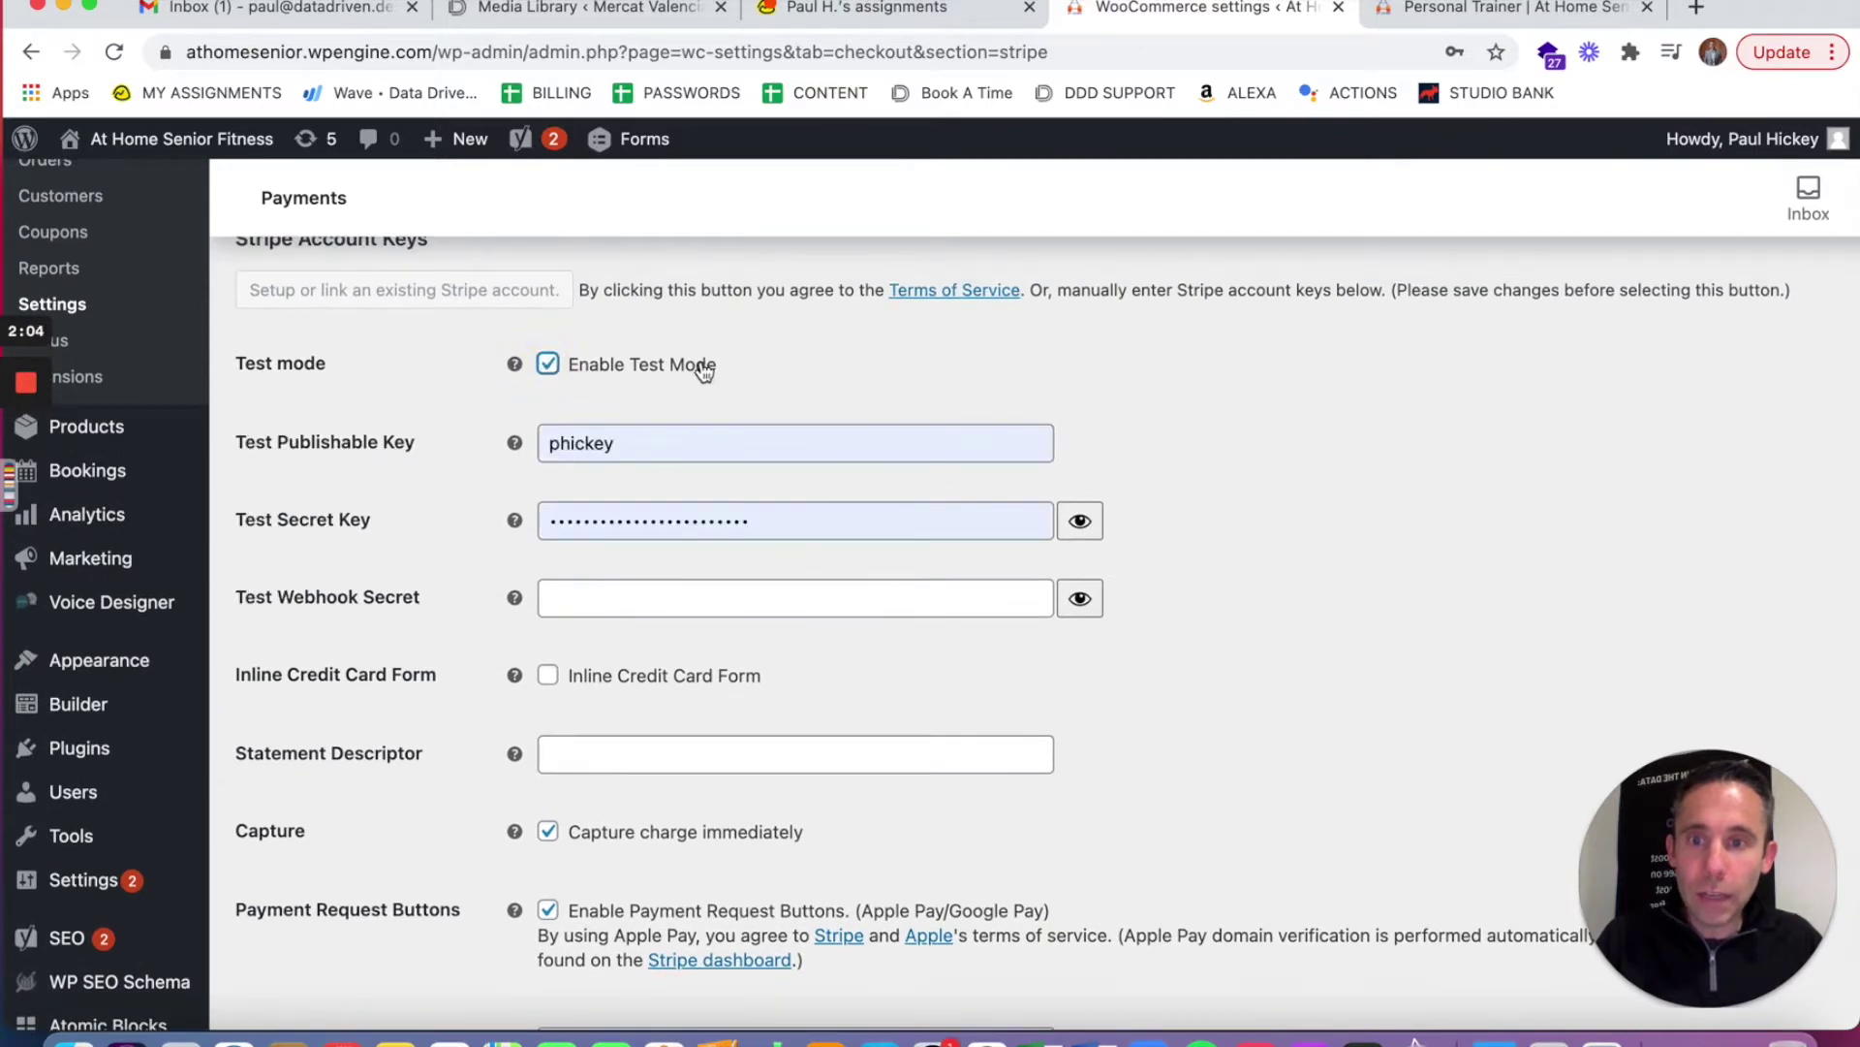
{"action": "left_click", "coordinate": [652, 443]}
{"action": "double_click", "coordinate": [652, 444]}
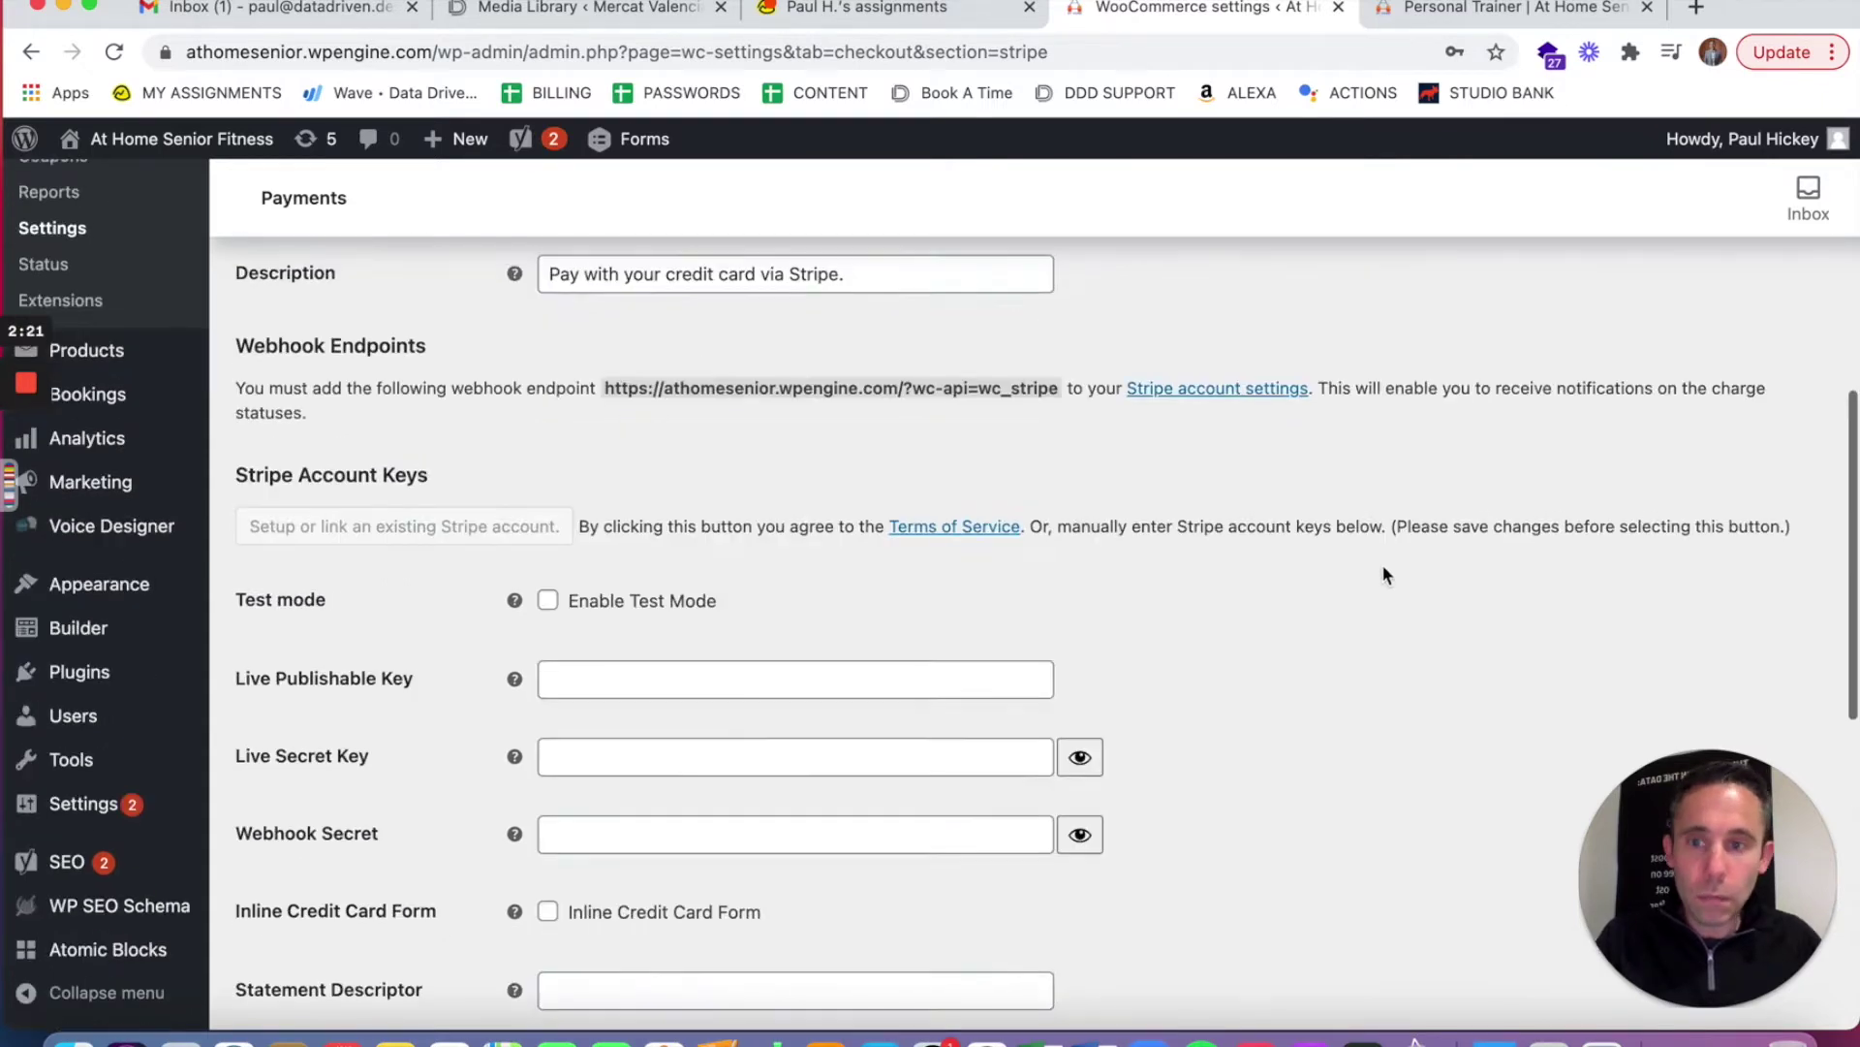
{"action": "scroll", "coordinate": [963, 531], "scroll_direction": "down", "scroll_amount": 1}
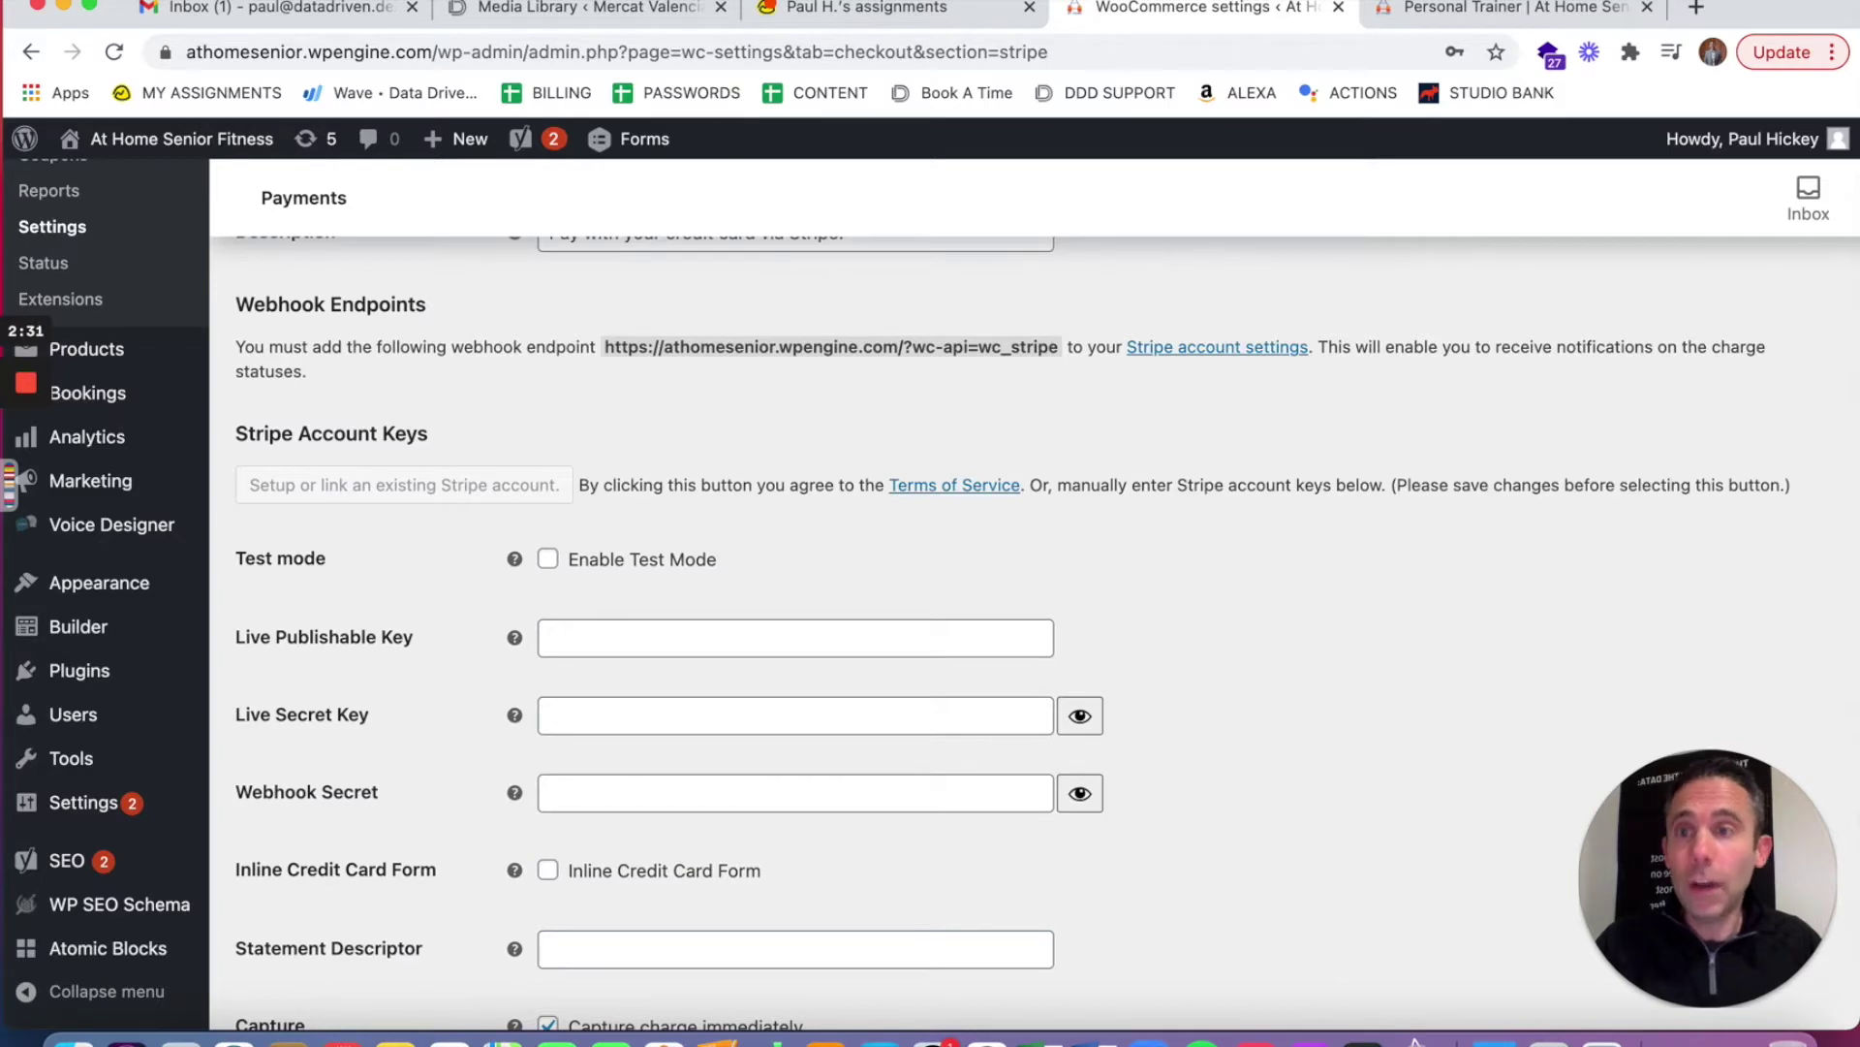
{"action": "left_click", "coordinate": [155, 0]}
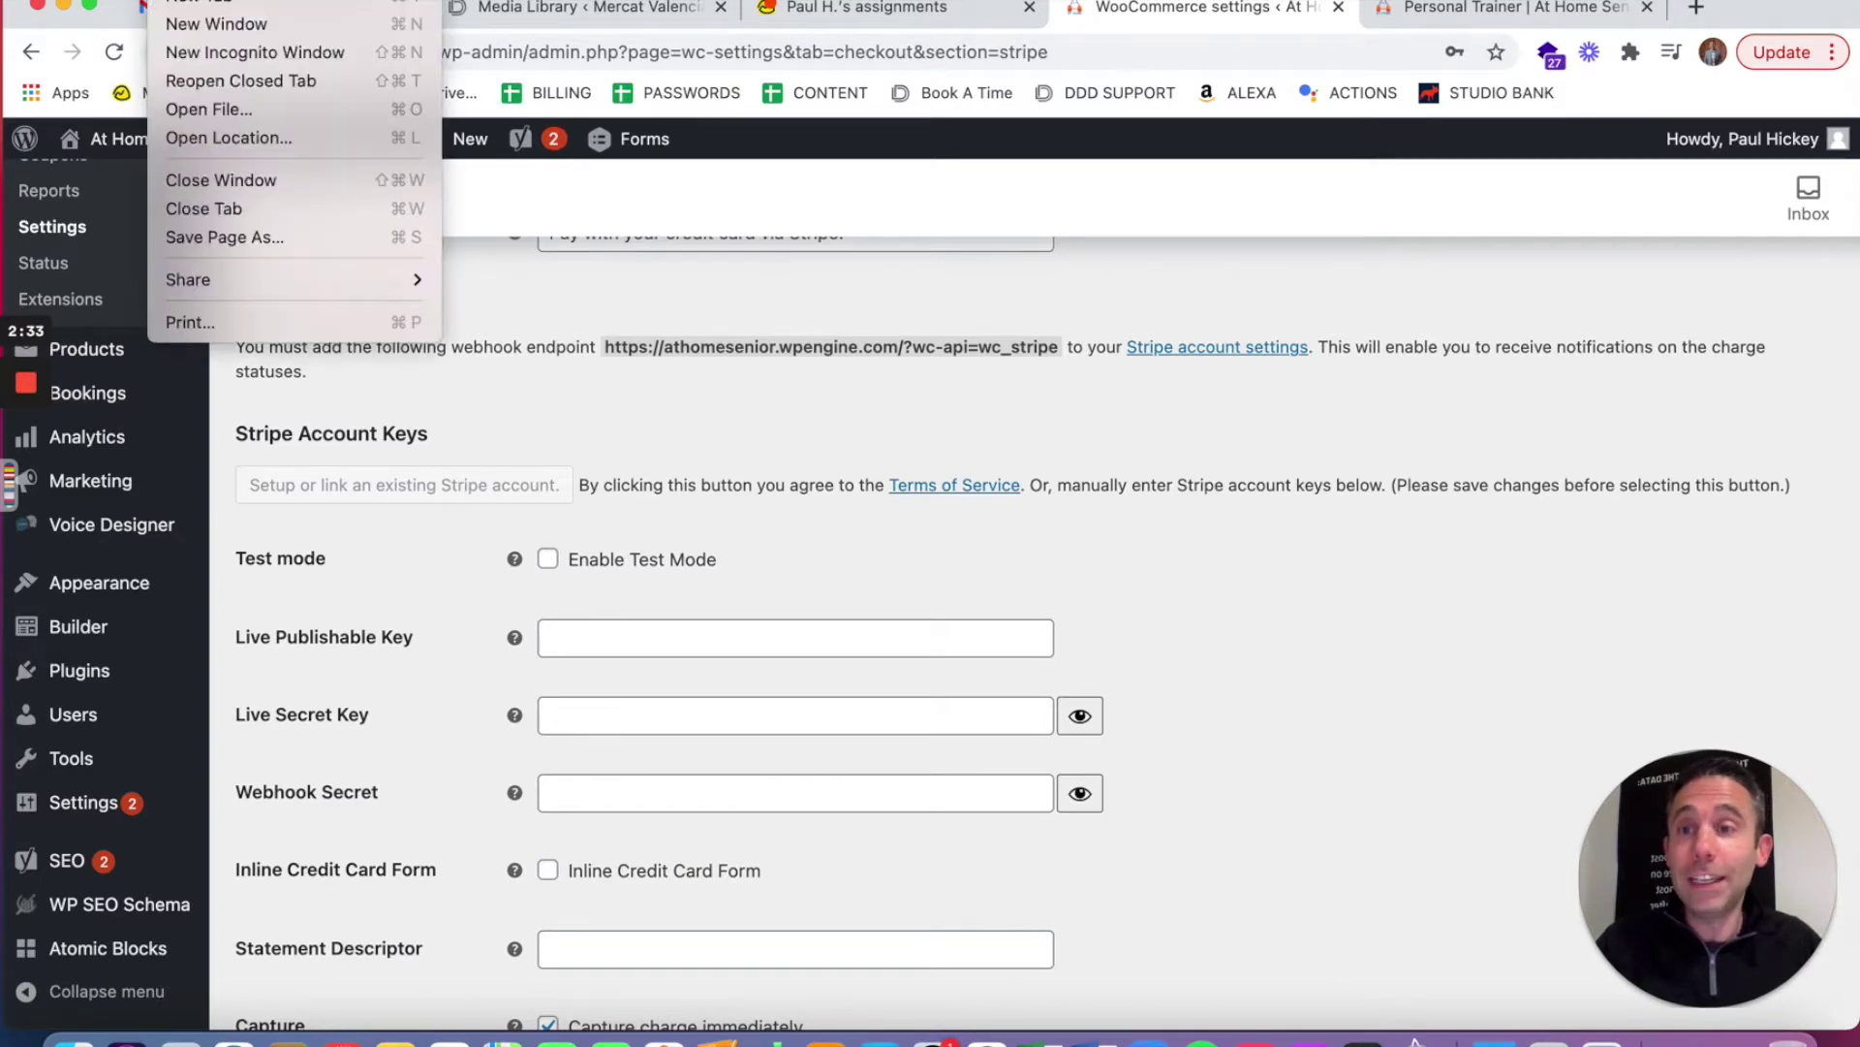
Step: Open a new incognito window and load gmail.com
{"action": "left_click", "coordinate": [233, 49]}
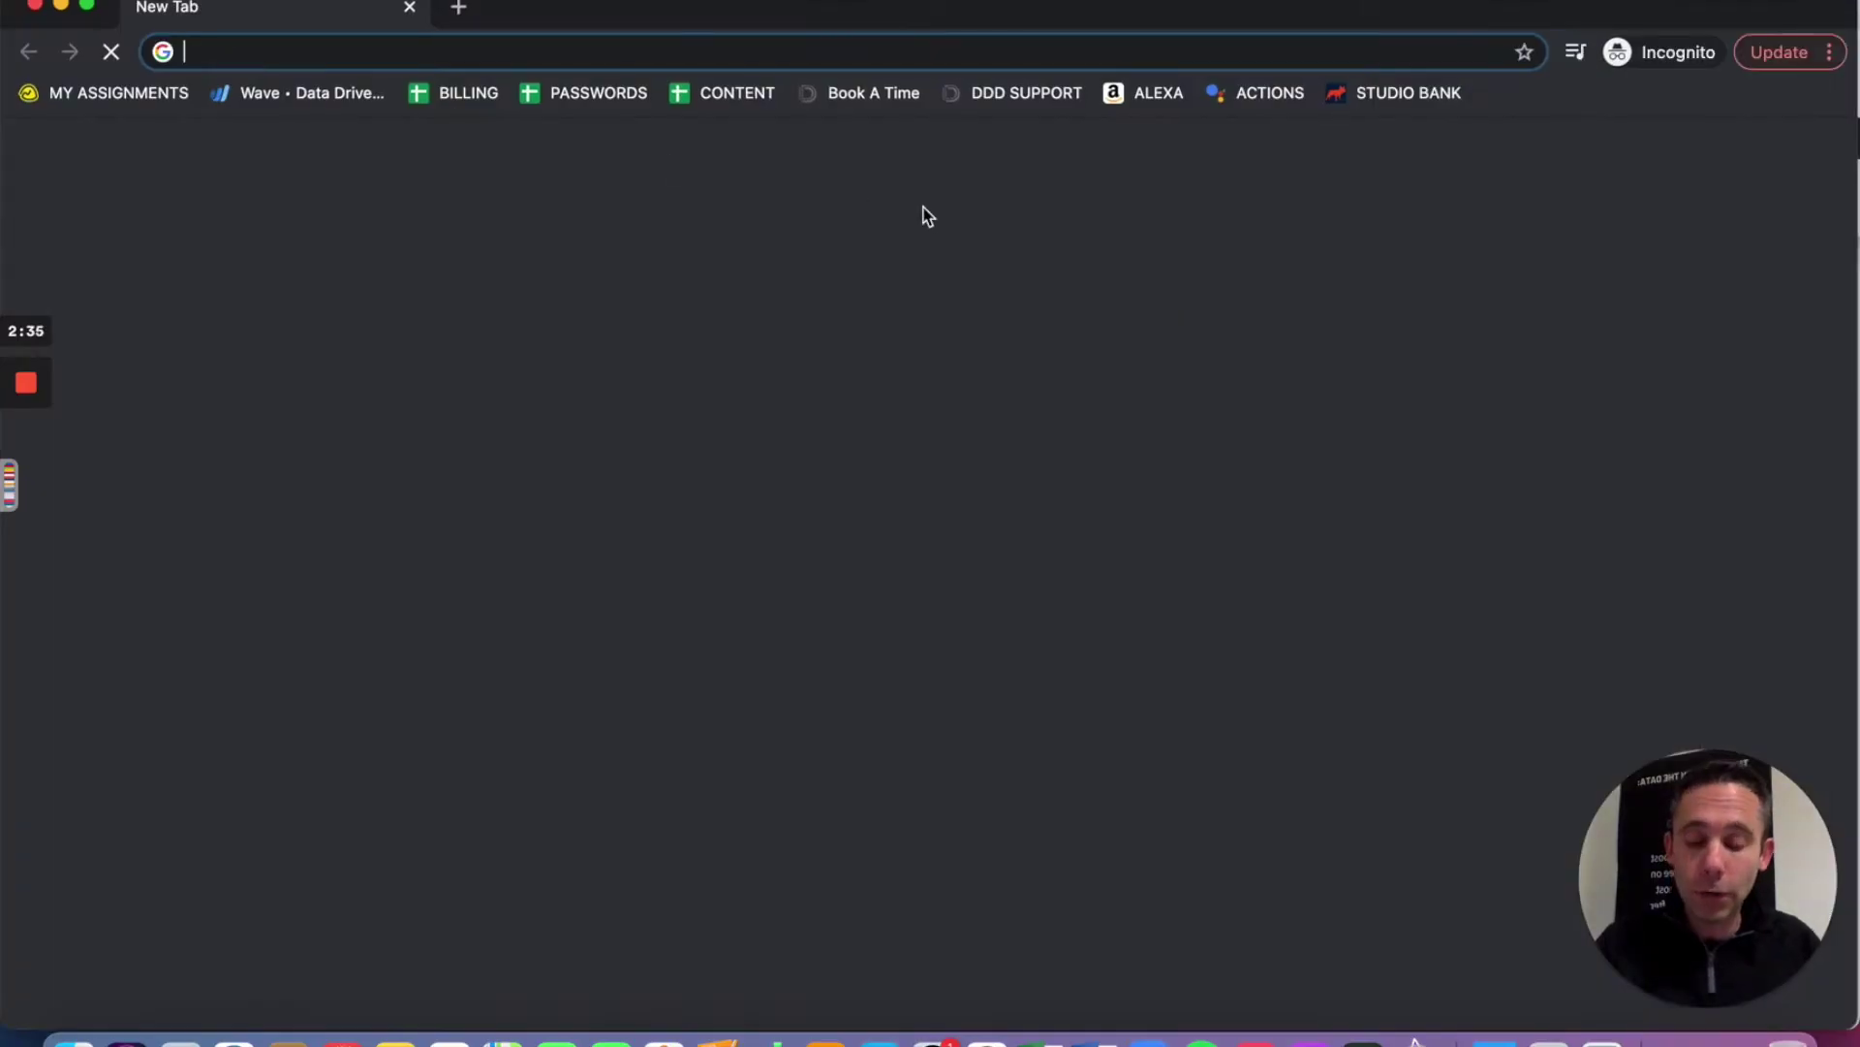
{"action": "type", "text": "gmail.com"}
{"action": "key", "text": "Return"}
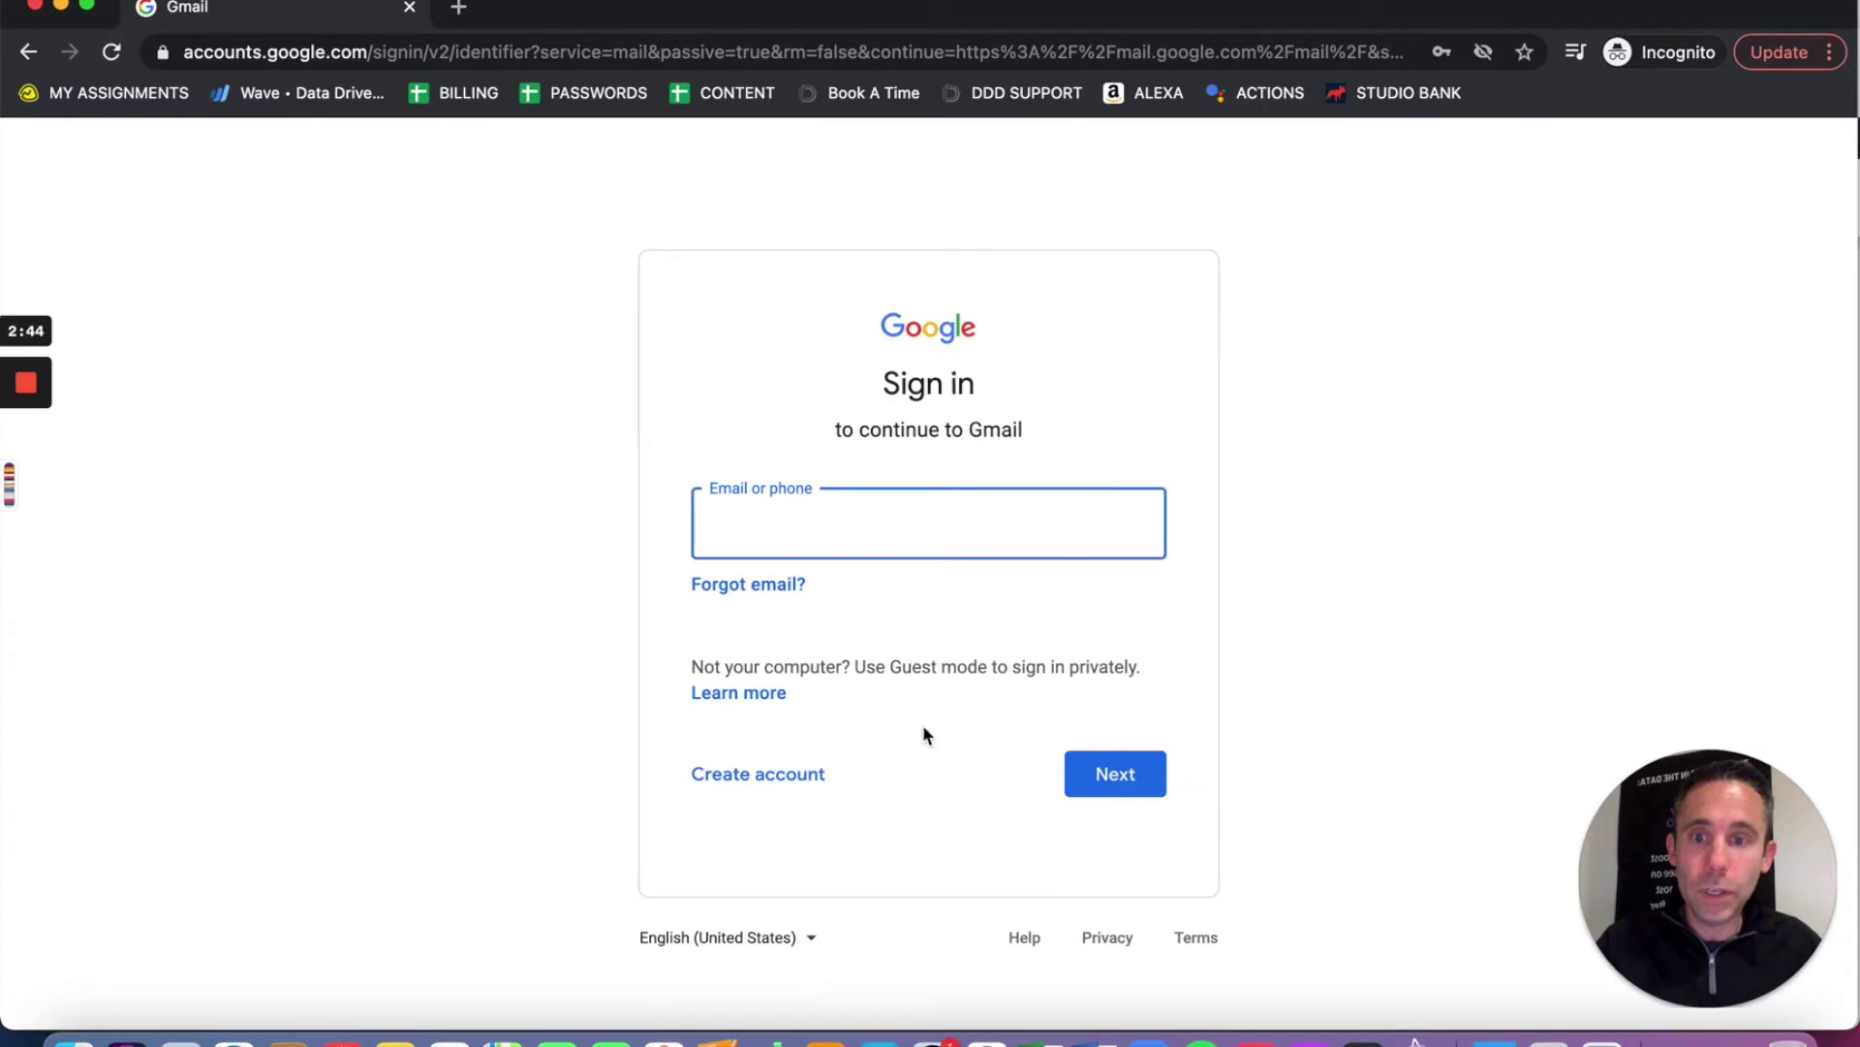
Step: Start a personal Google account and enter the name and a January birth date
{"action": "left_click", "coordinate": [770, 783]}
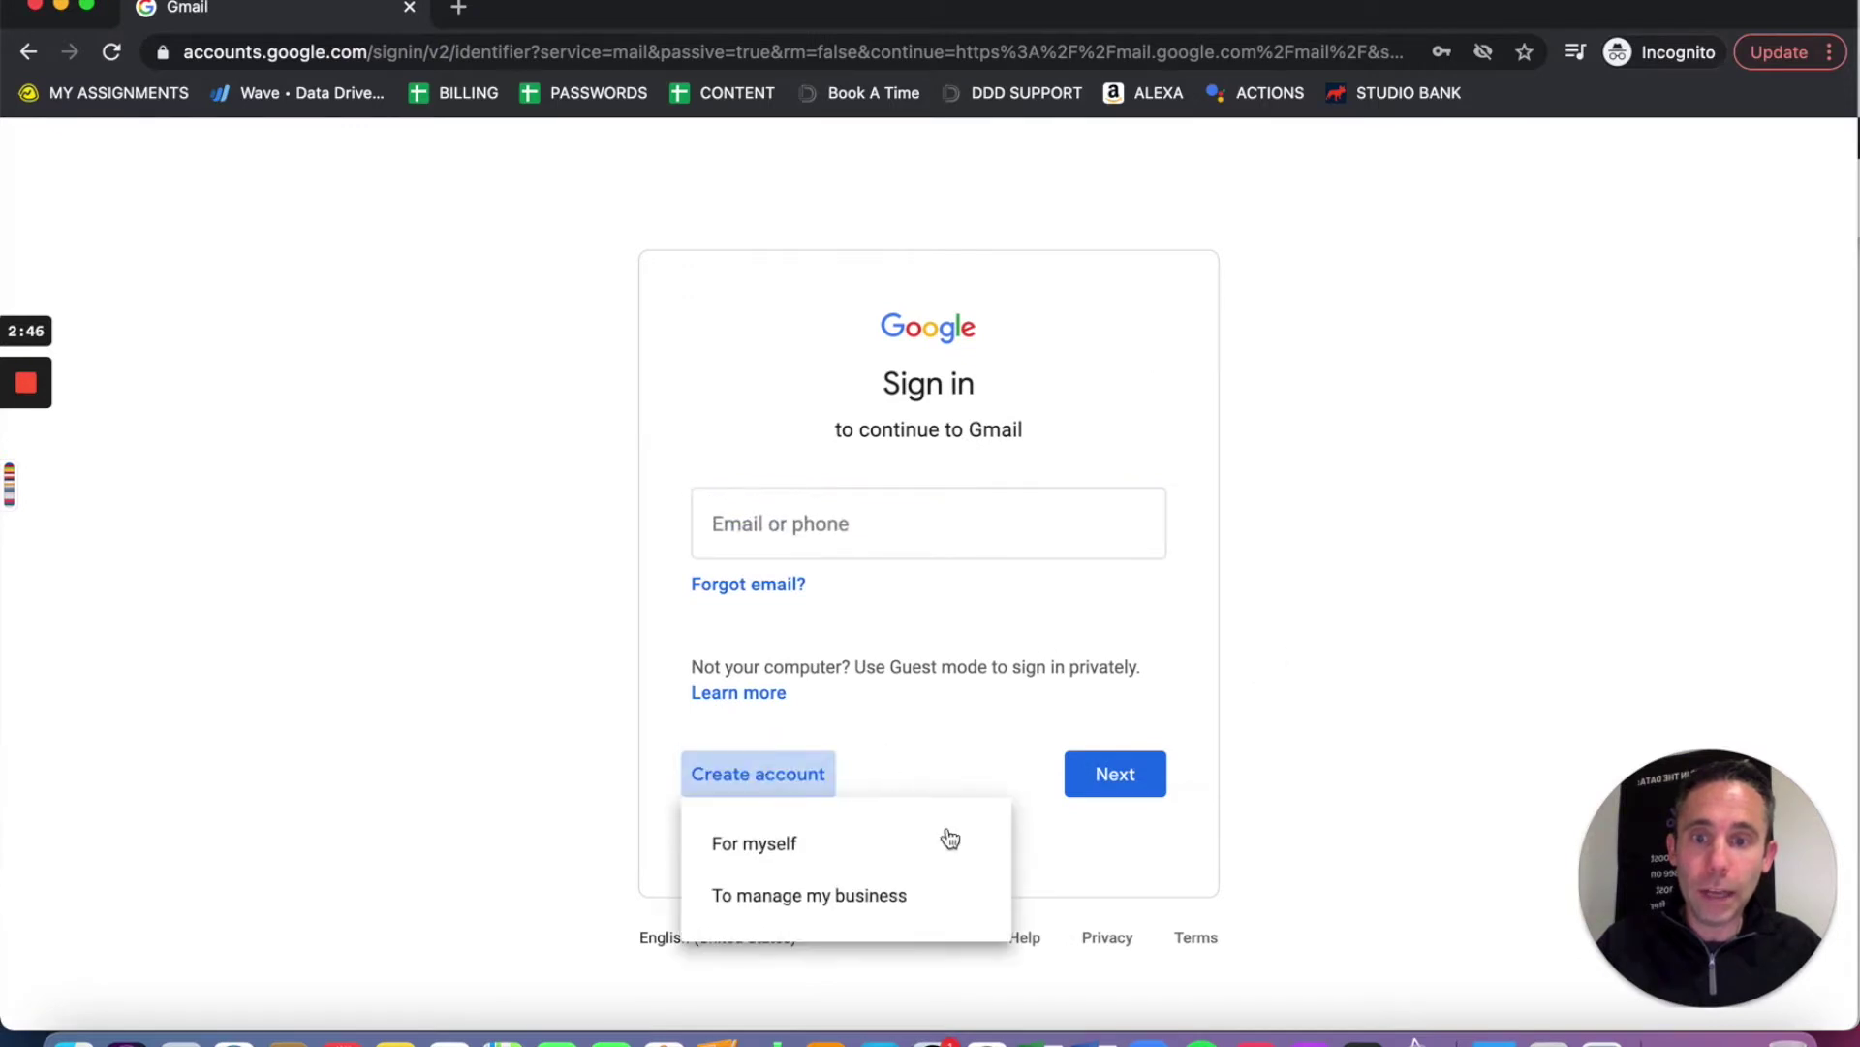
{"action": "left_click", "coordinate": [830, 844]}
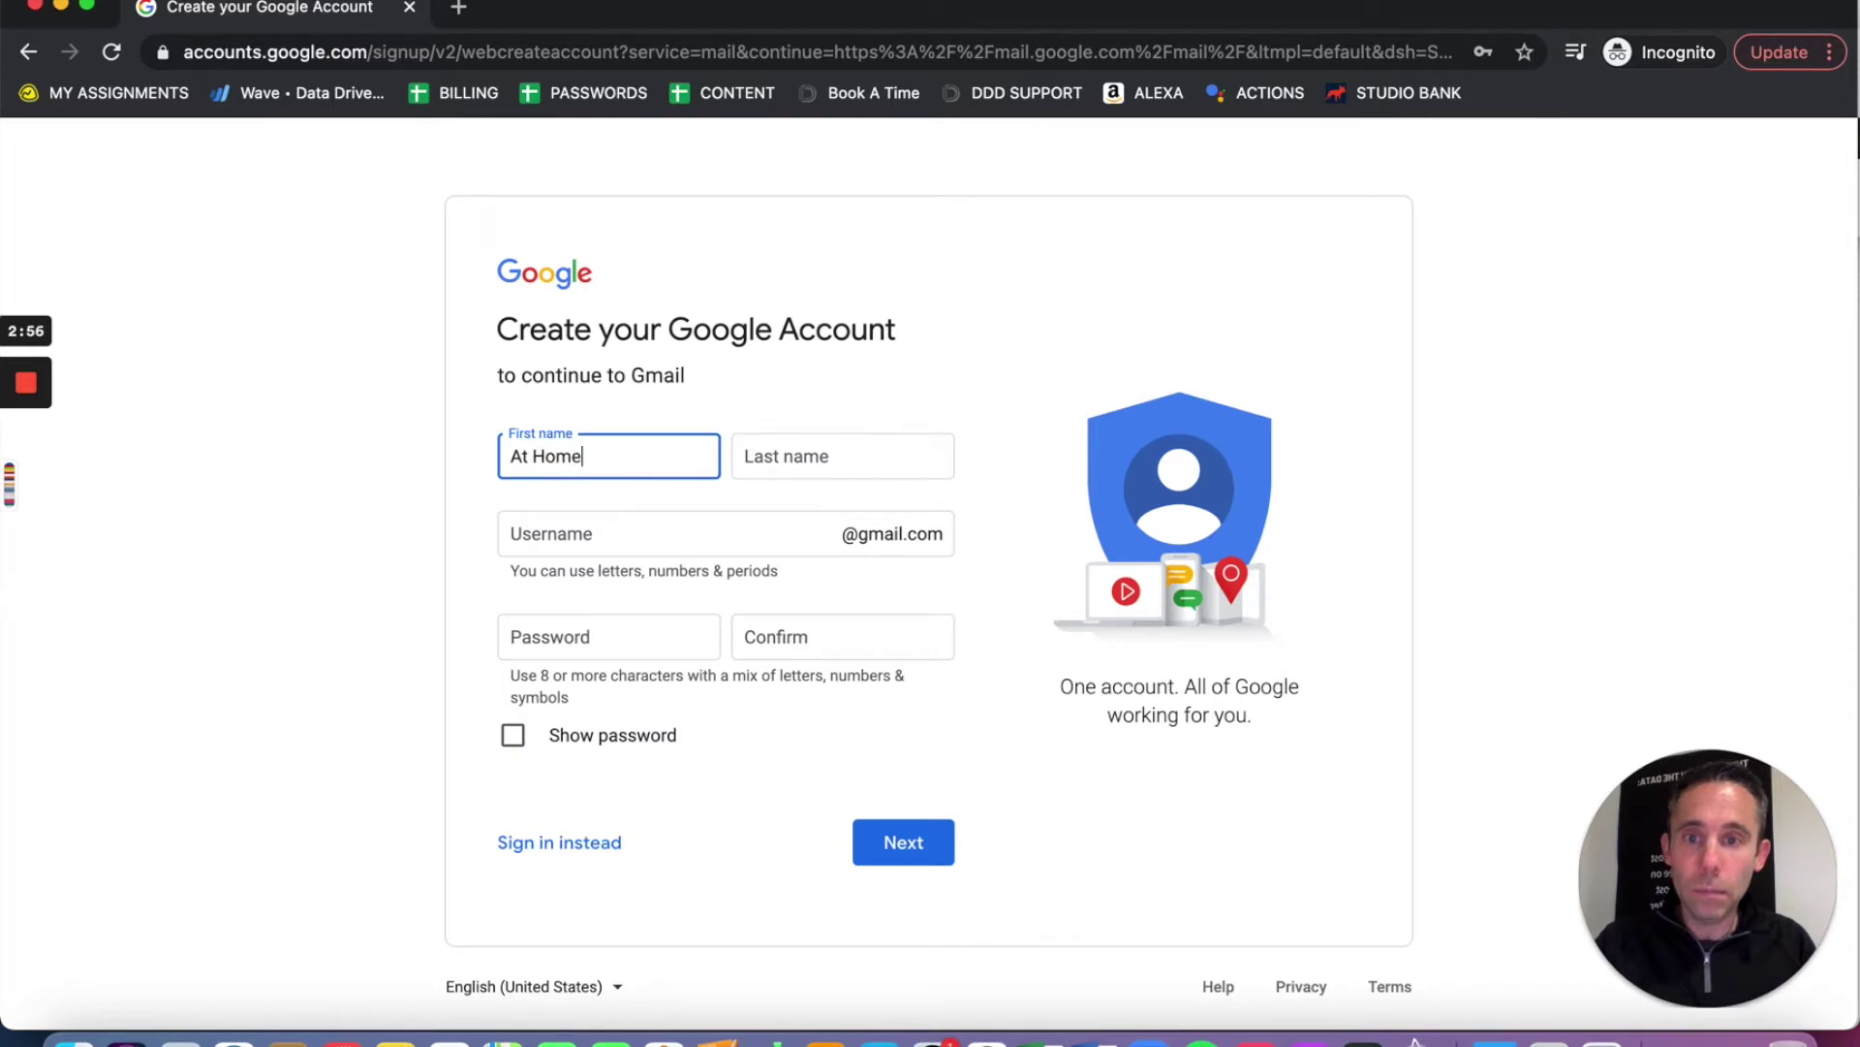
{"action": "left_click", "coordinate": [842, 455]}
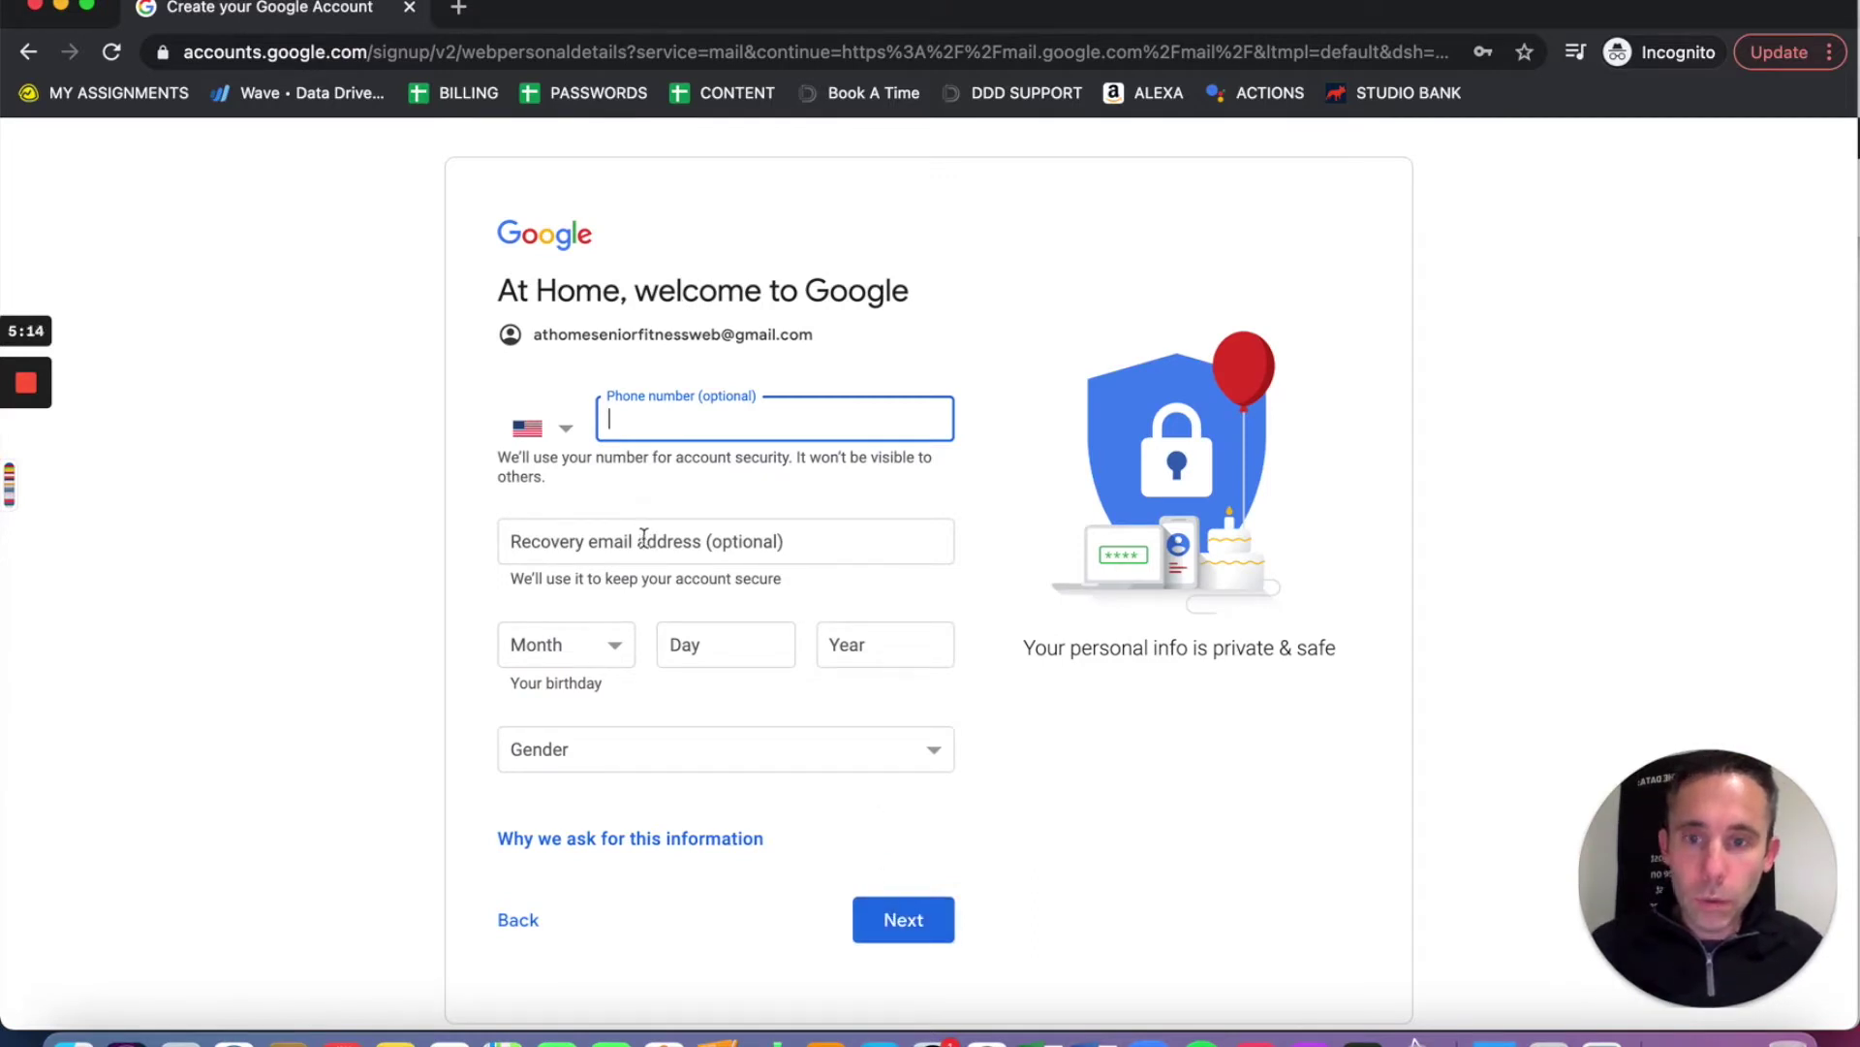
{"action": "left_click", "coordinate": [608, 653]}
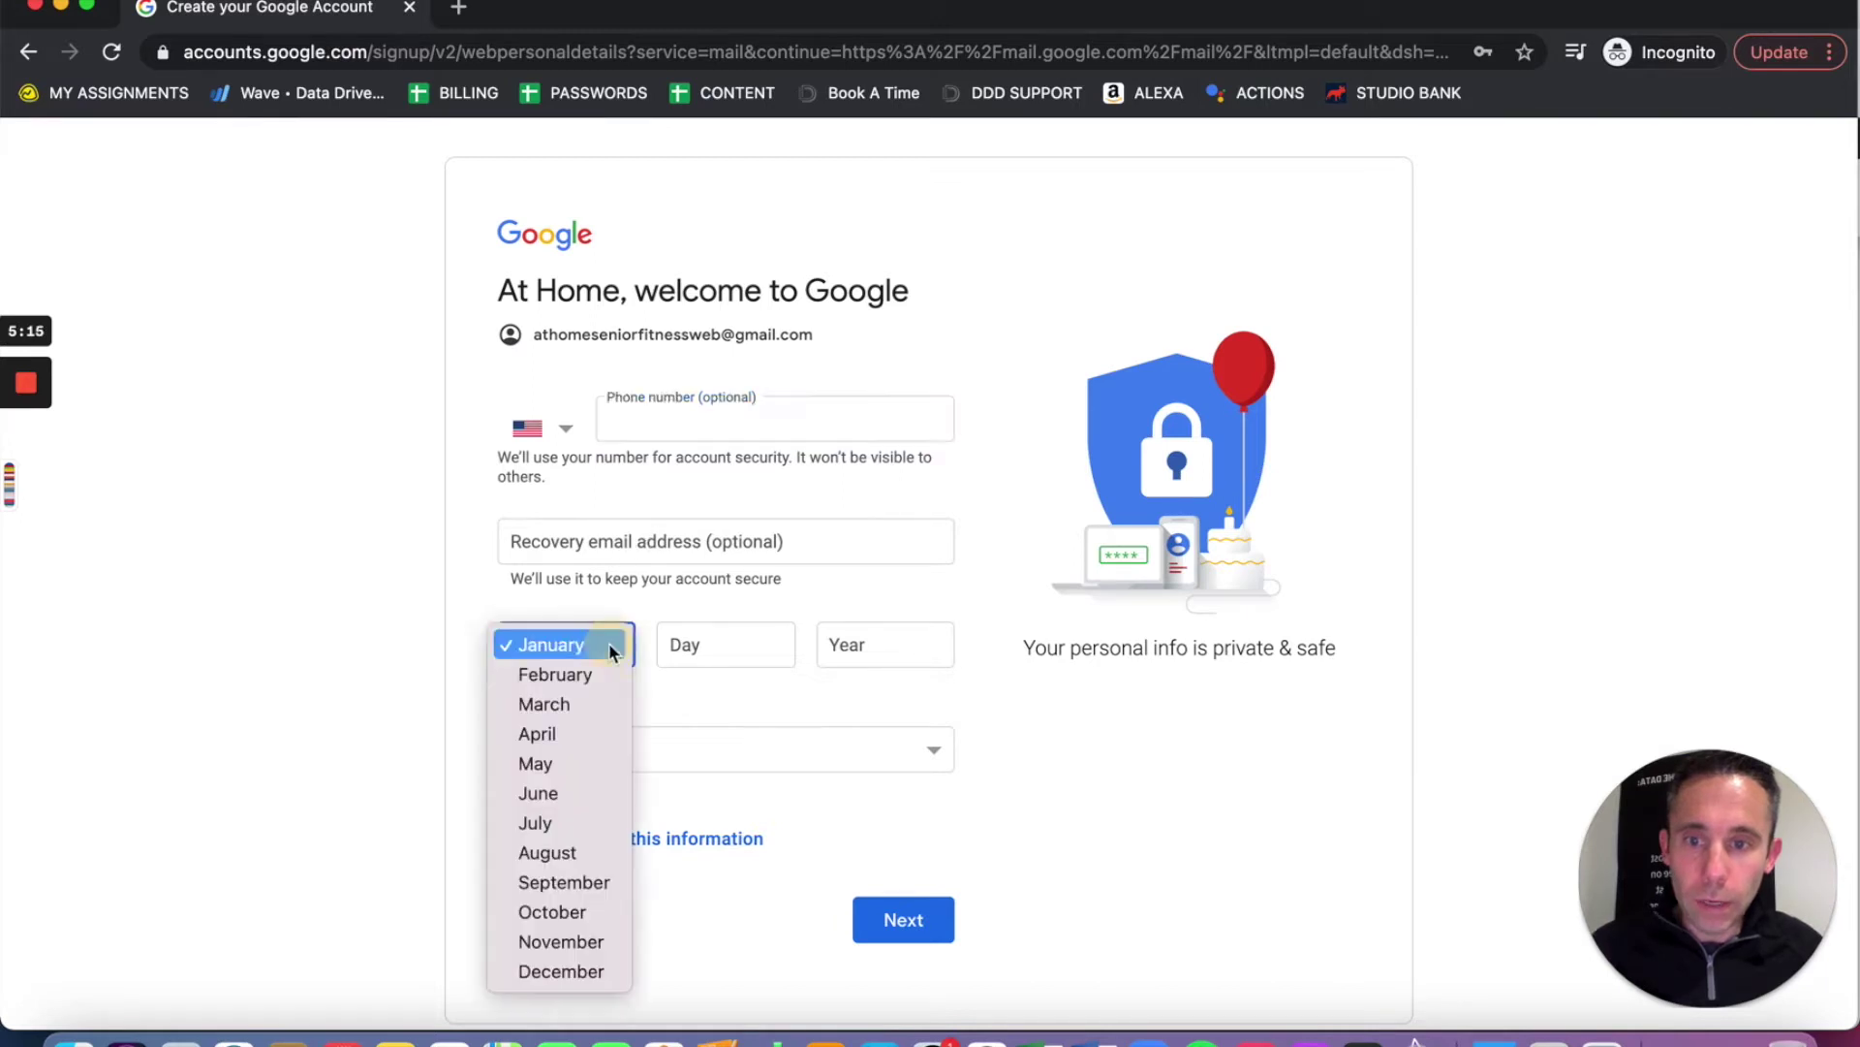
{"action": "left_click", "coordinate": [614, 650]}
{"action": "left_click", "coordinate": [685, 649]}
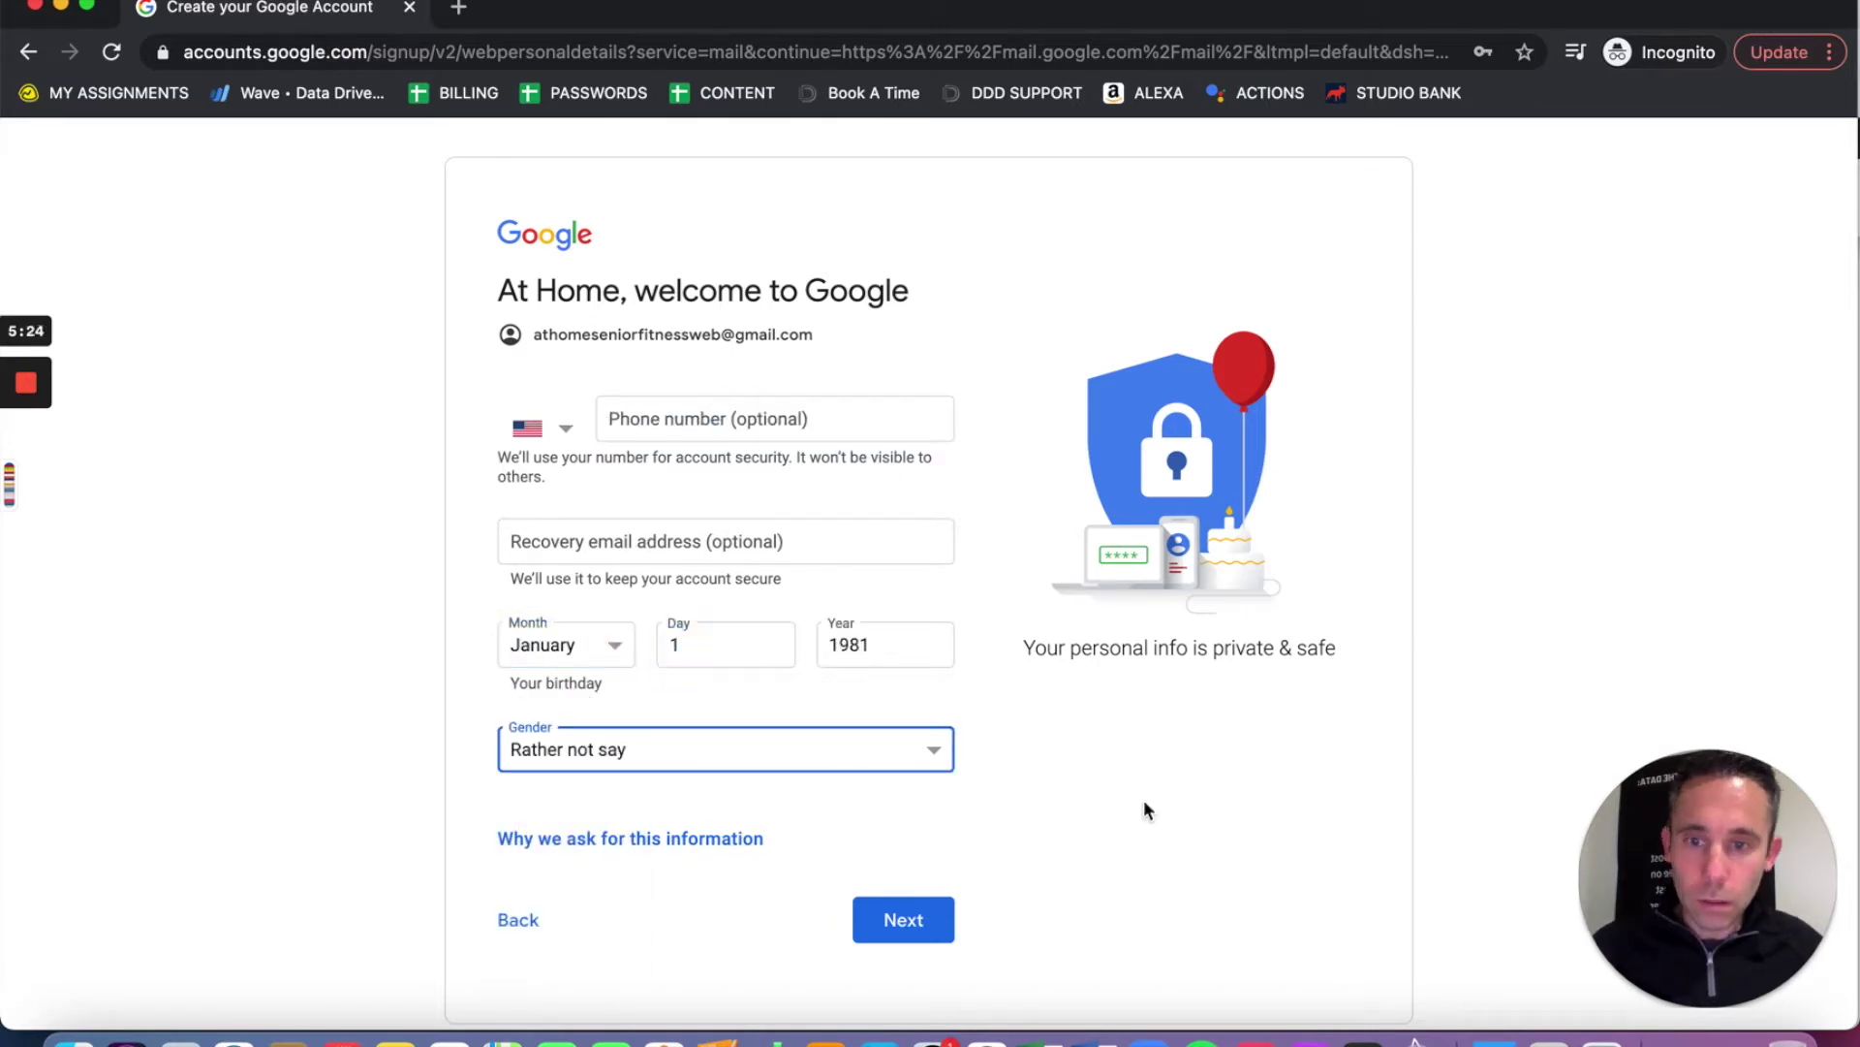
Step: Submit the personal details and accept Google's terms to create the account
{"action": "left_click", "coordinate": [1144, 809]}
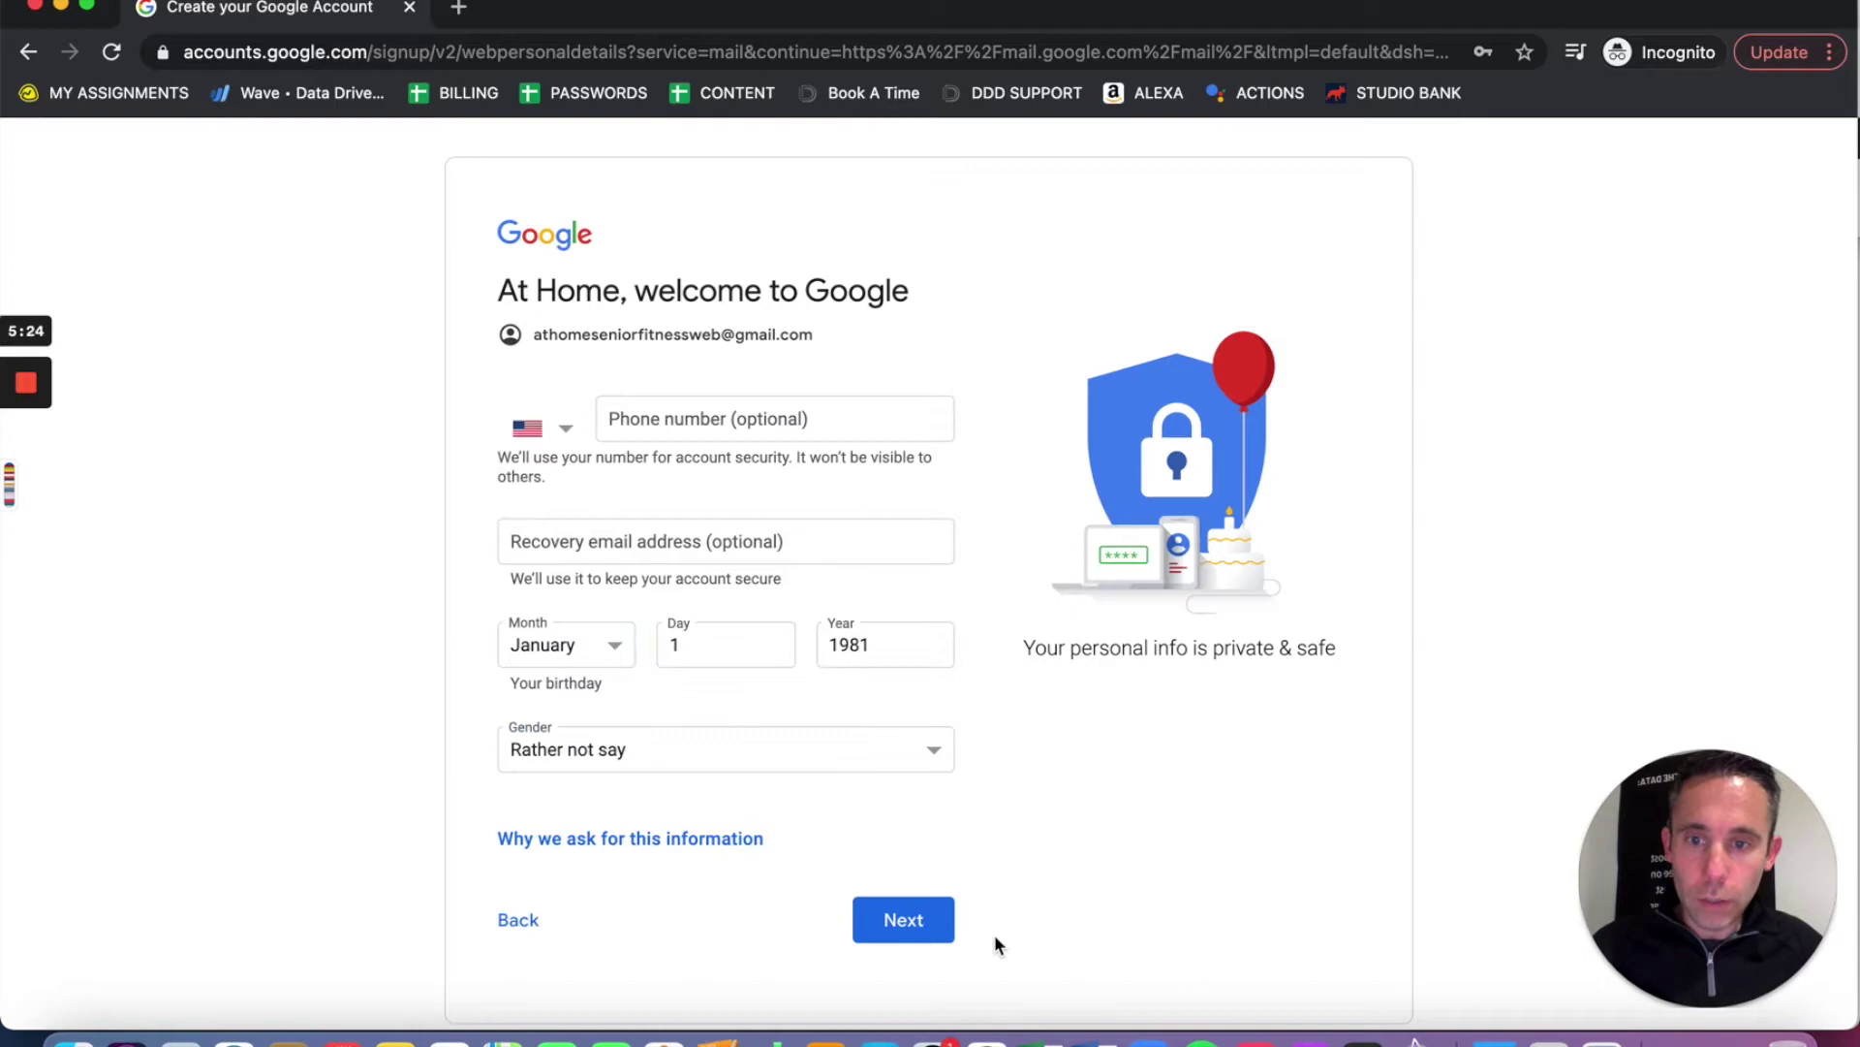
{"action": "left_click", "coordinate": [923, 927]}
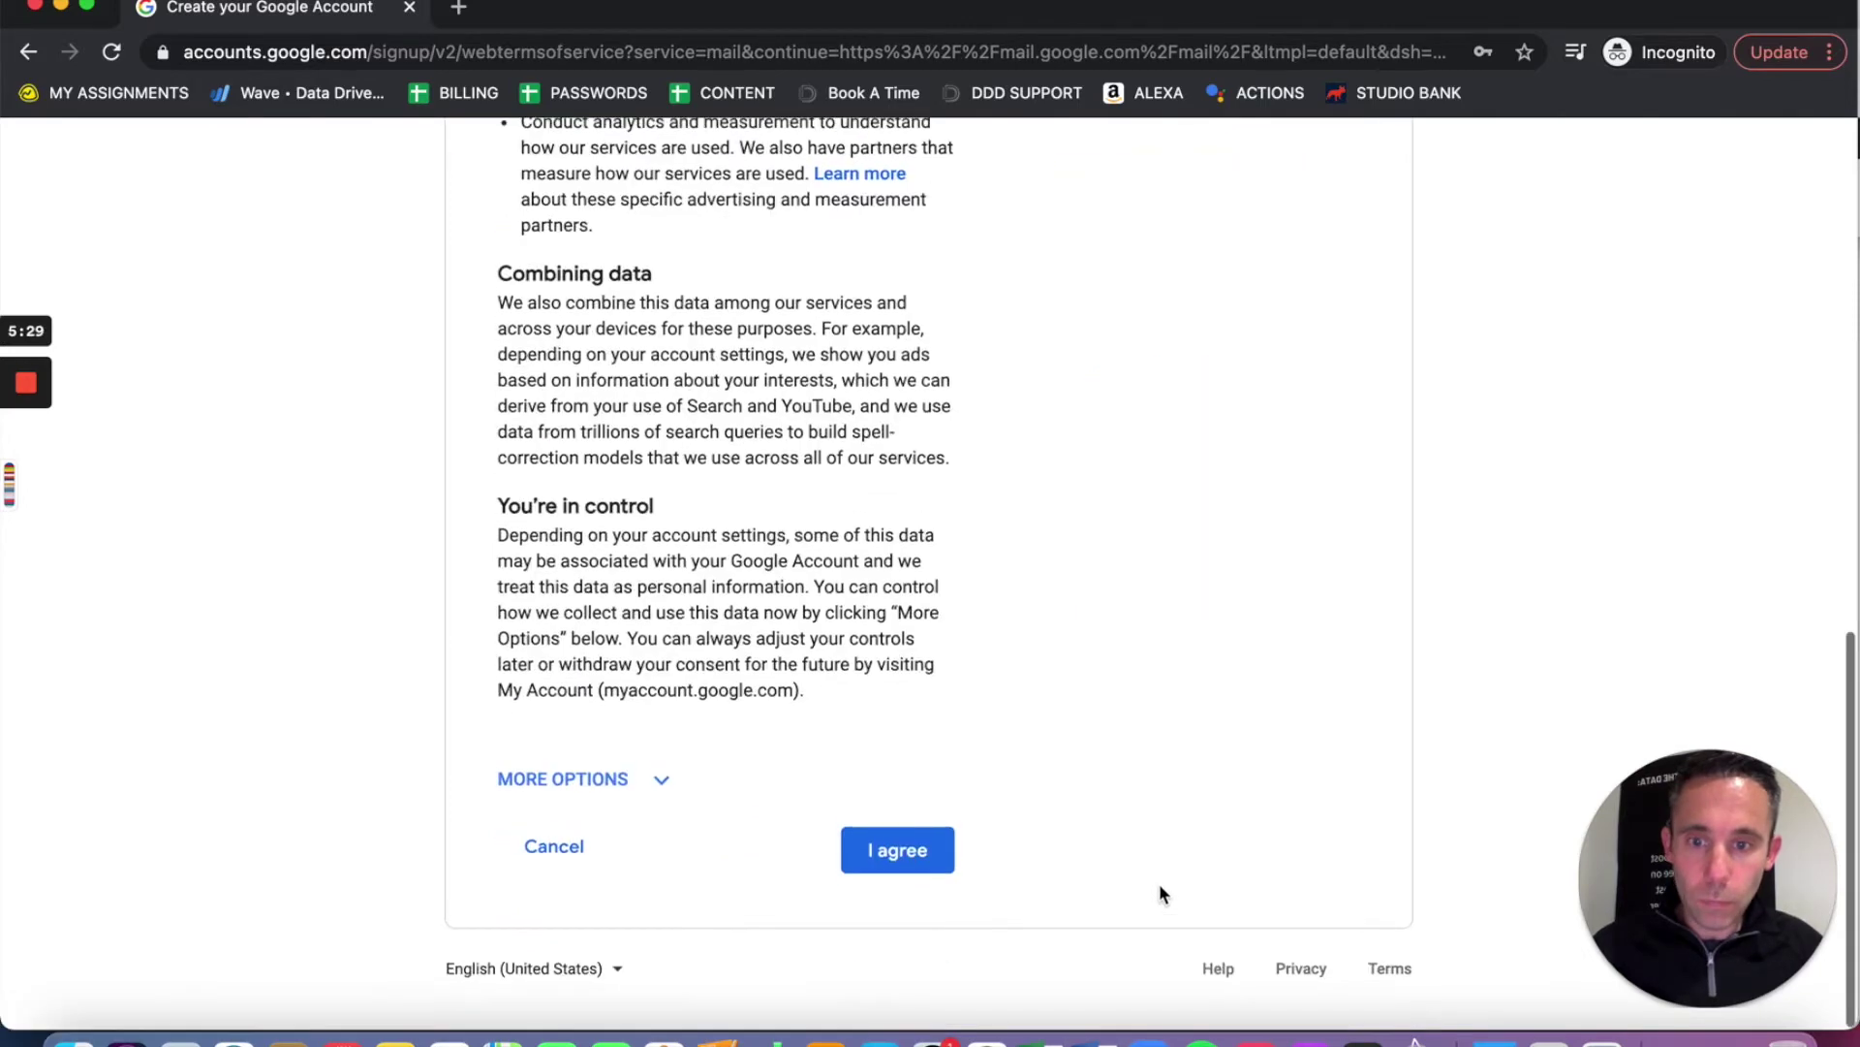
{"action": "left_click", "coordinate": [907, 885]}
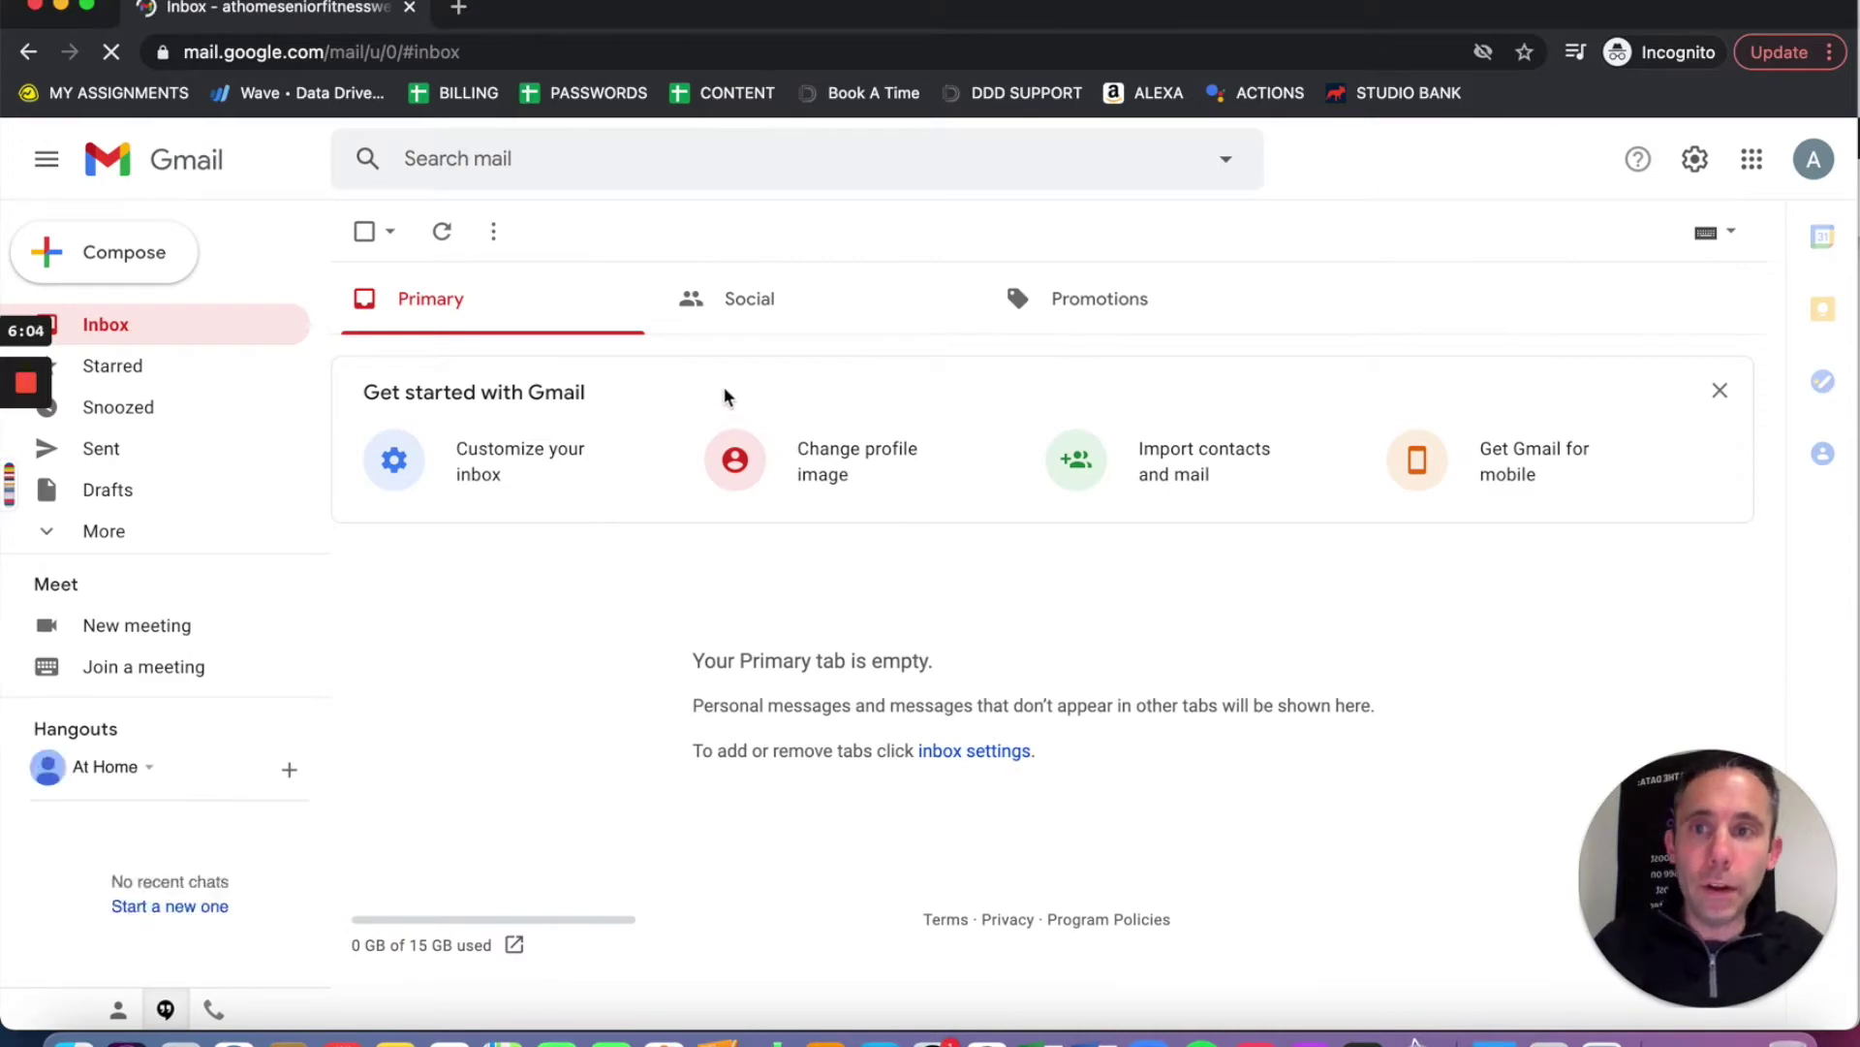
{"action": "left_click", "coordinate": [459, 10]}
Step: Go to stripe.com, complete the signup form and create the Stripe account
{"action": "type", "text": "stripe.com"}
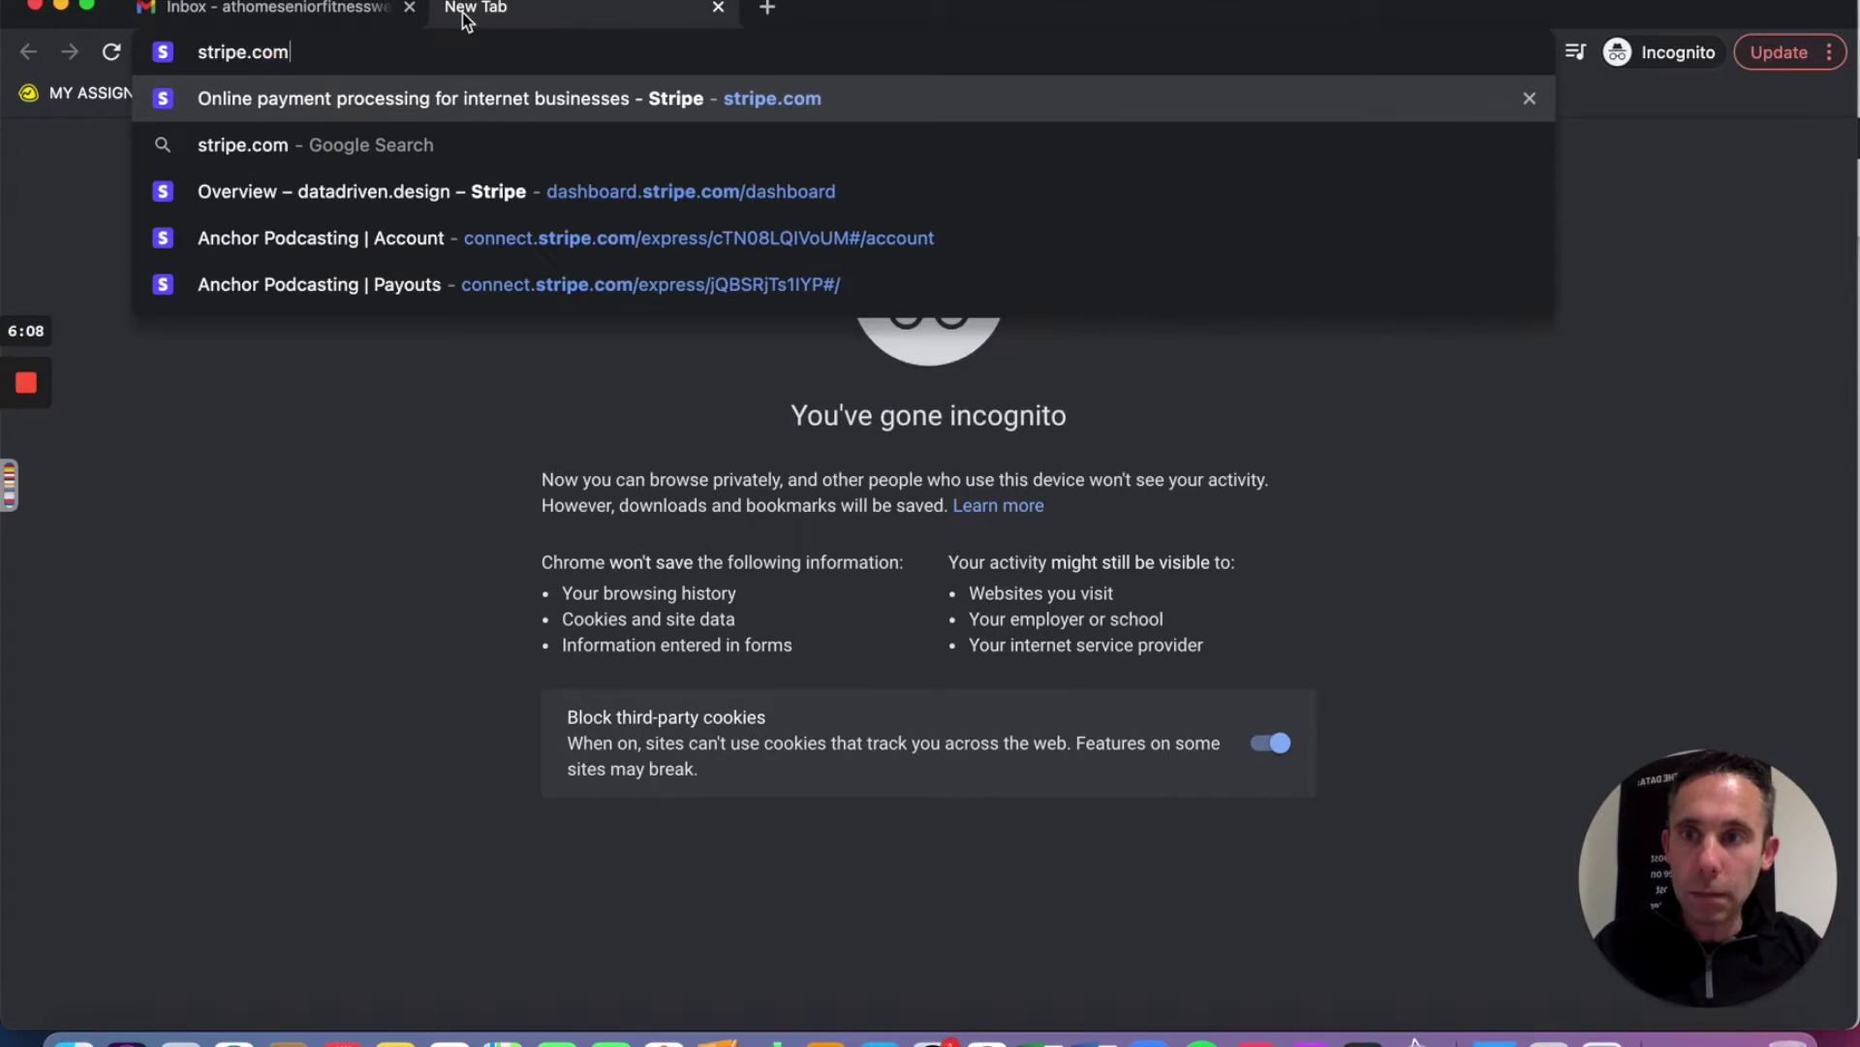
{"action": "key", "text": "Return"}
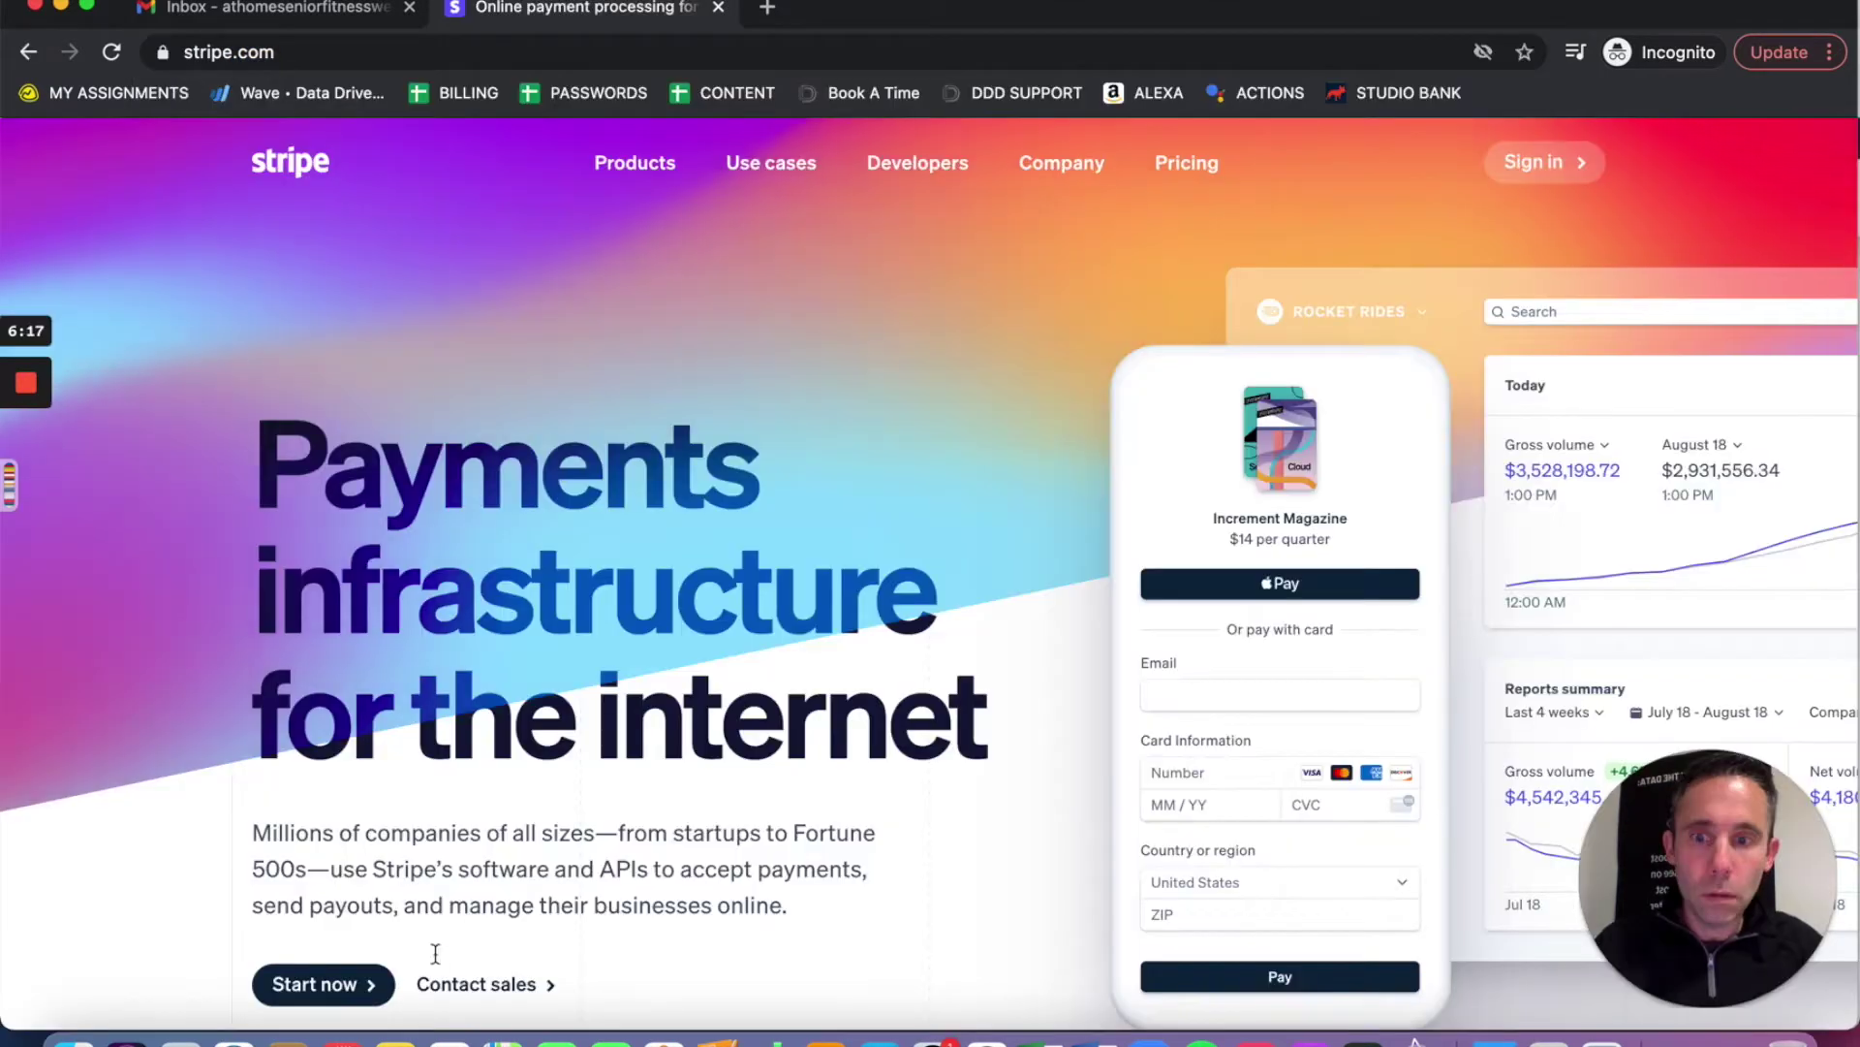
{"action": "left_click", "coordinate": [339, 986]}
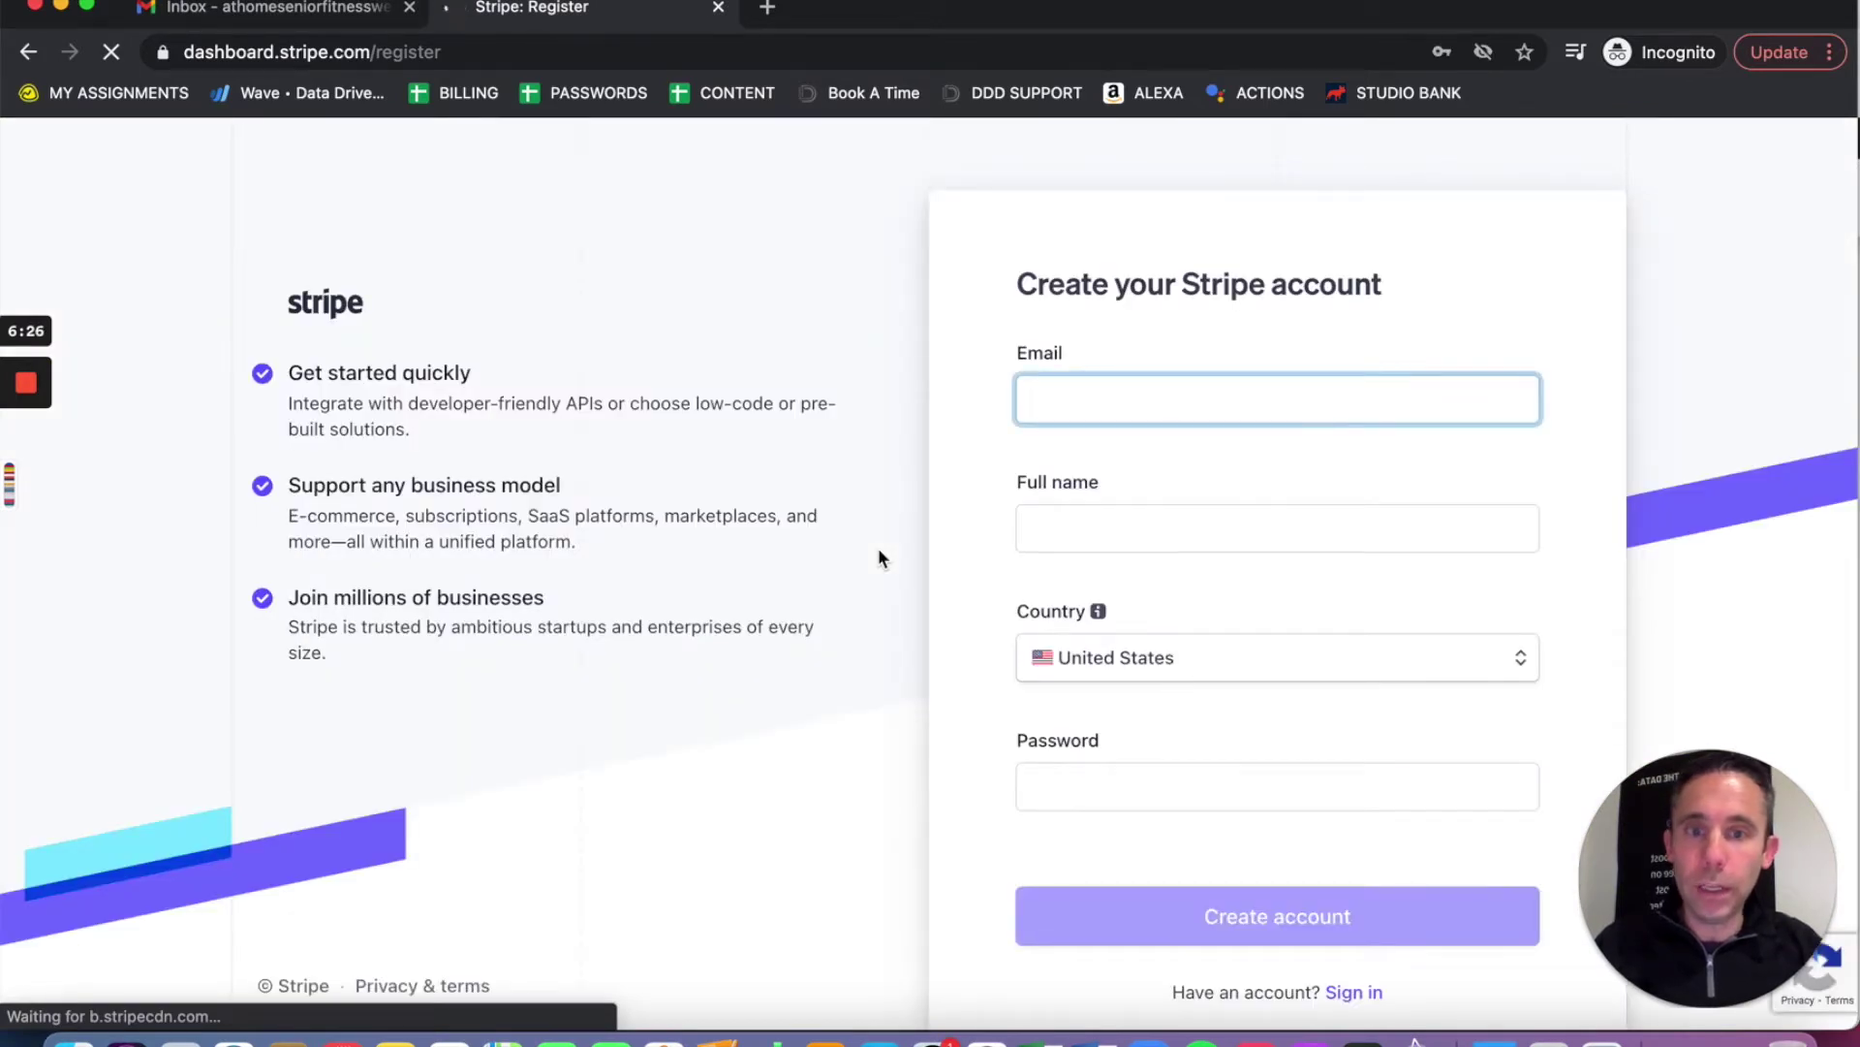
{"action": "left_click", "coordinate": [1376, 914]}
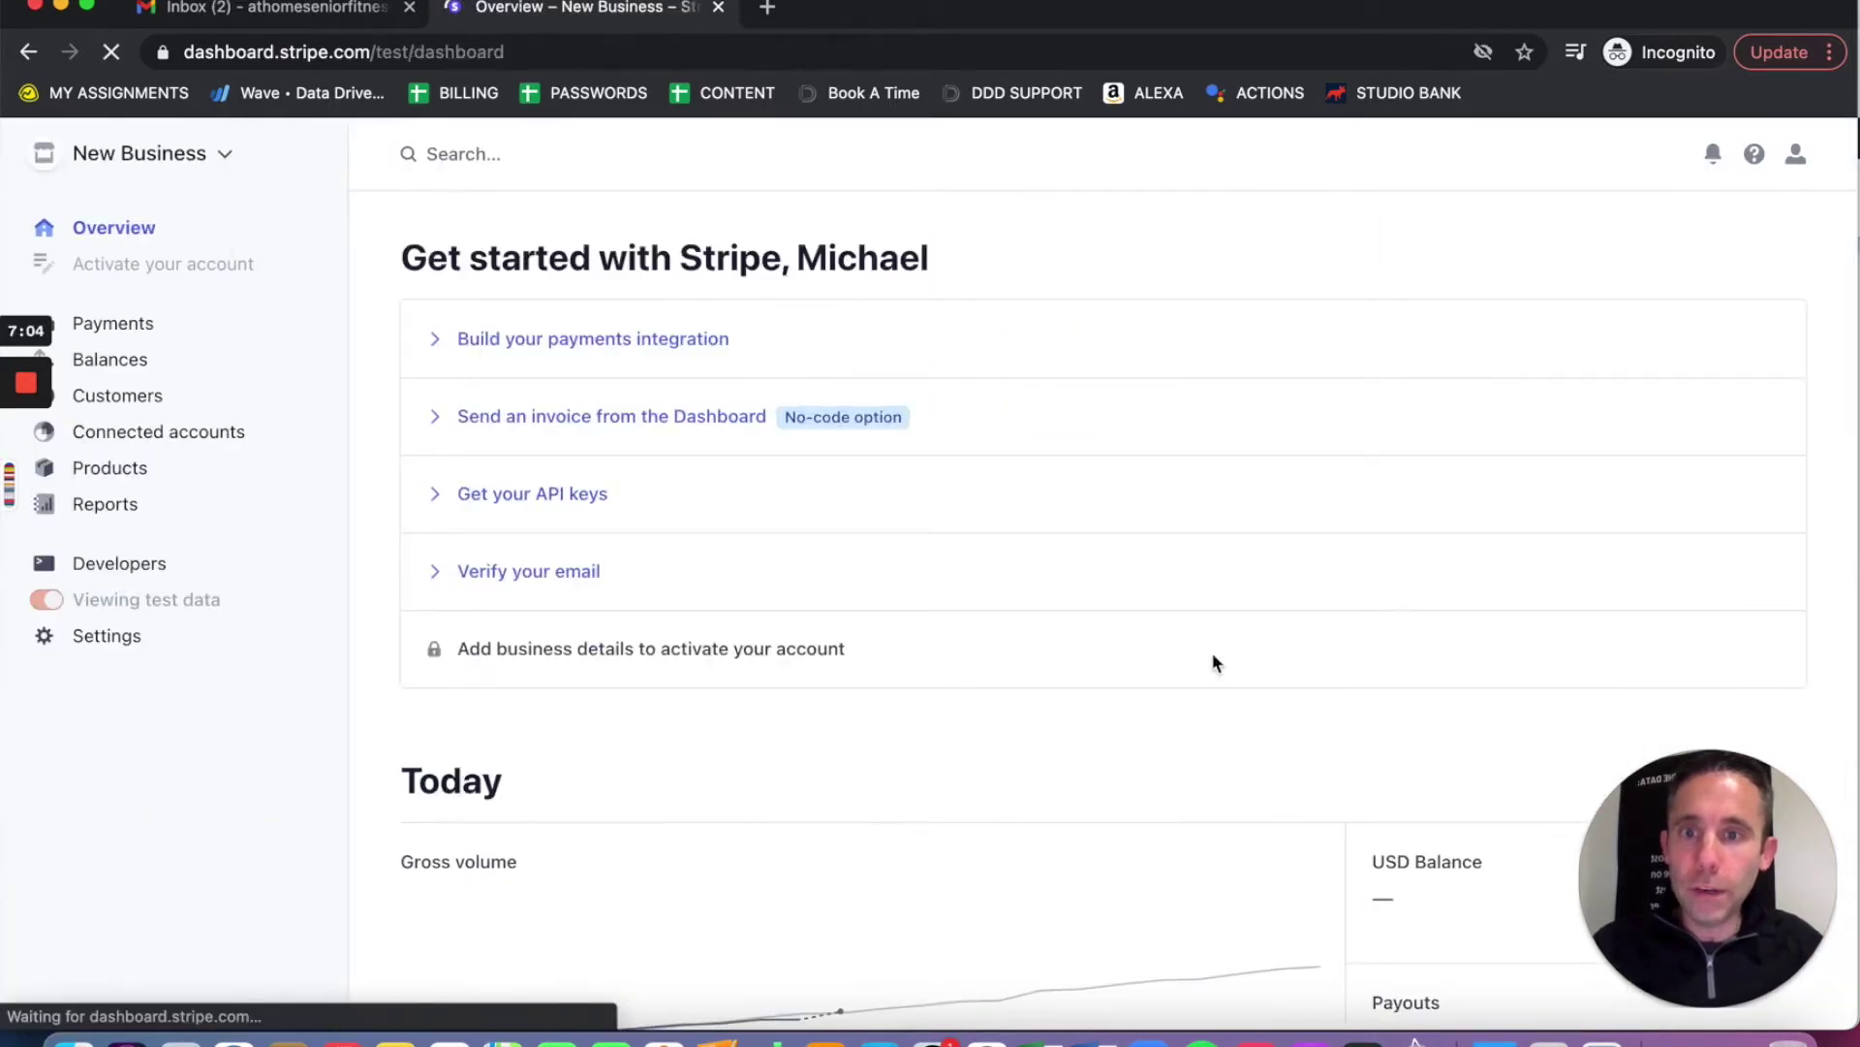
{"action": "left_click", "coordinate": [270, 15]}
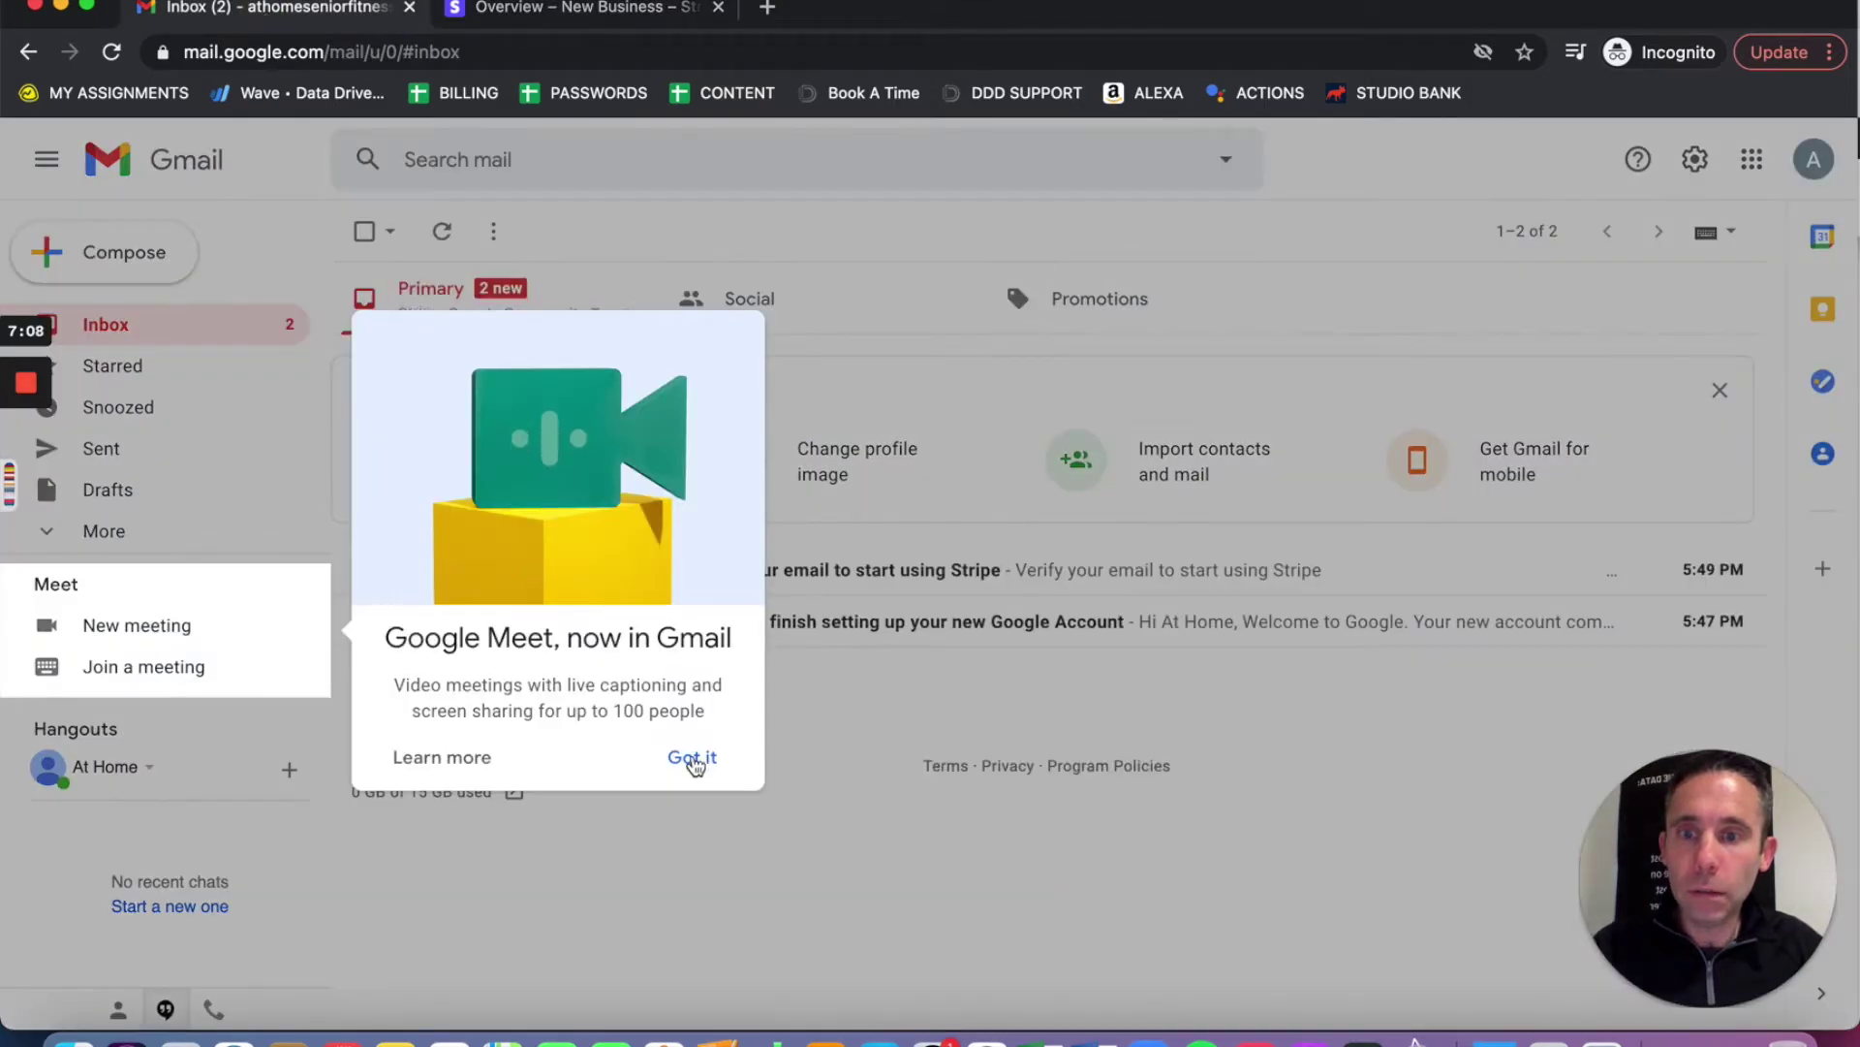
{"action": "left_click", "coordinate": [692, 756]}
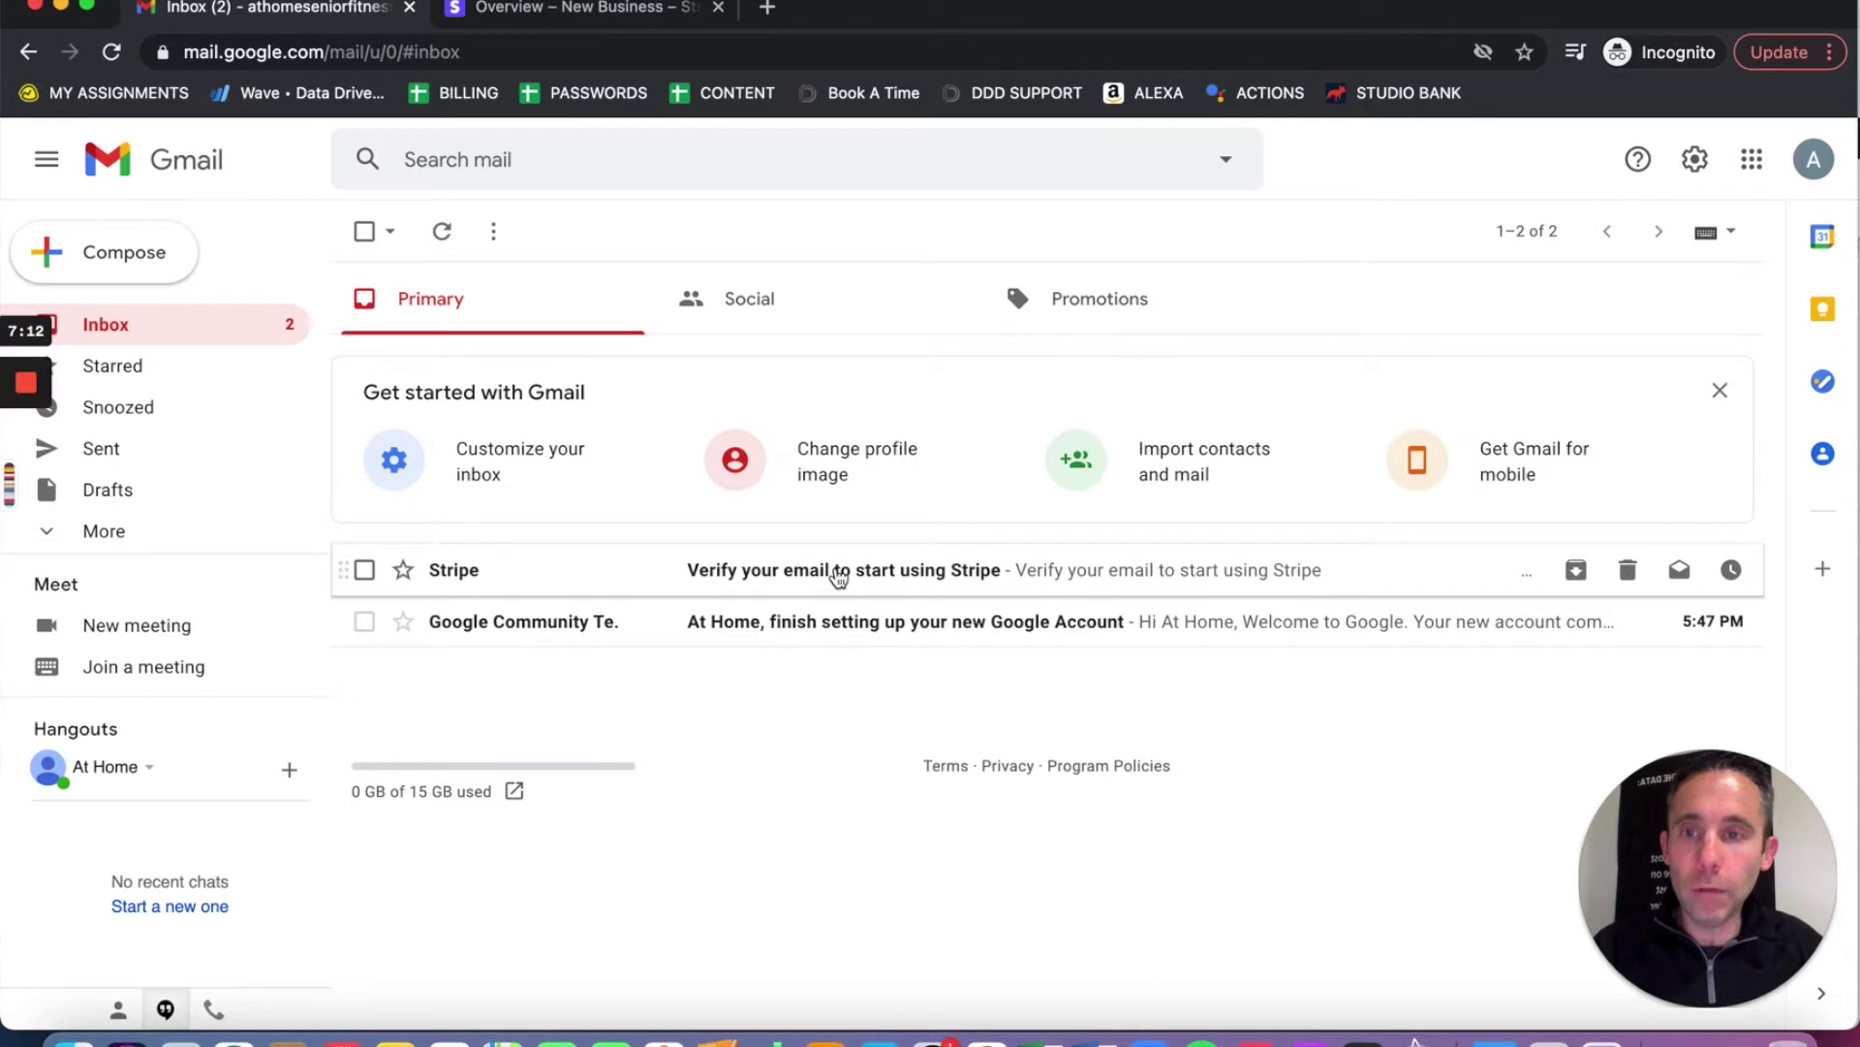
{"action": "left_click", "coordinate": [839, 574]}
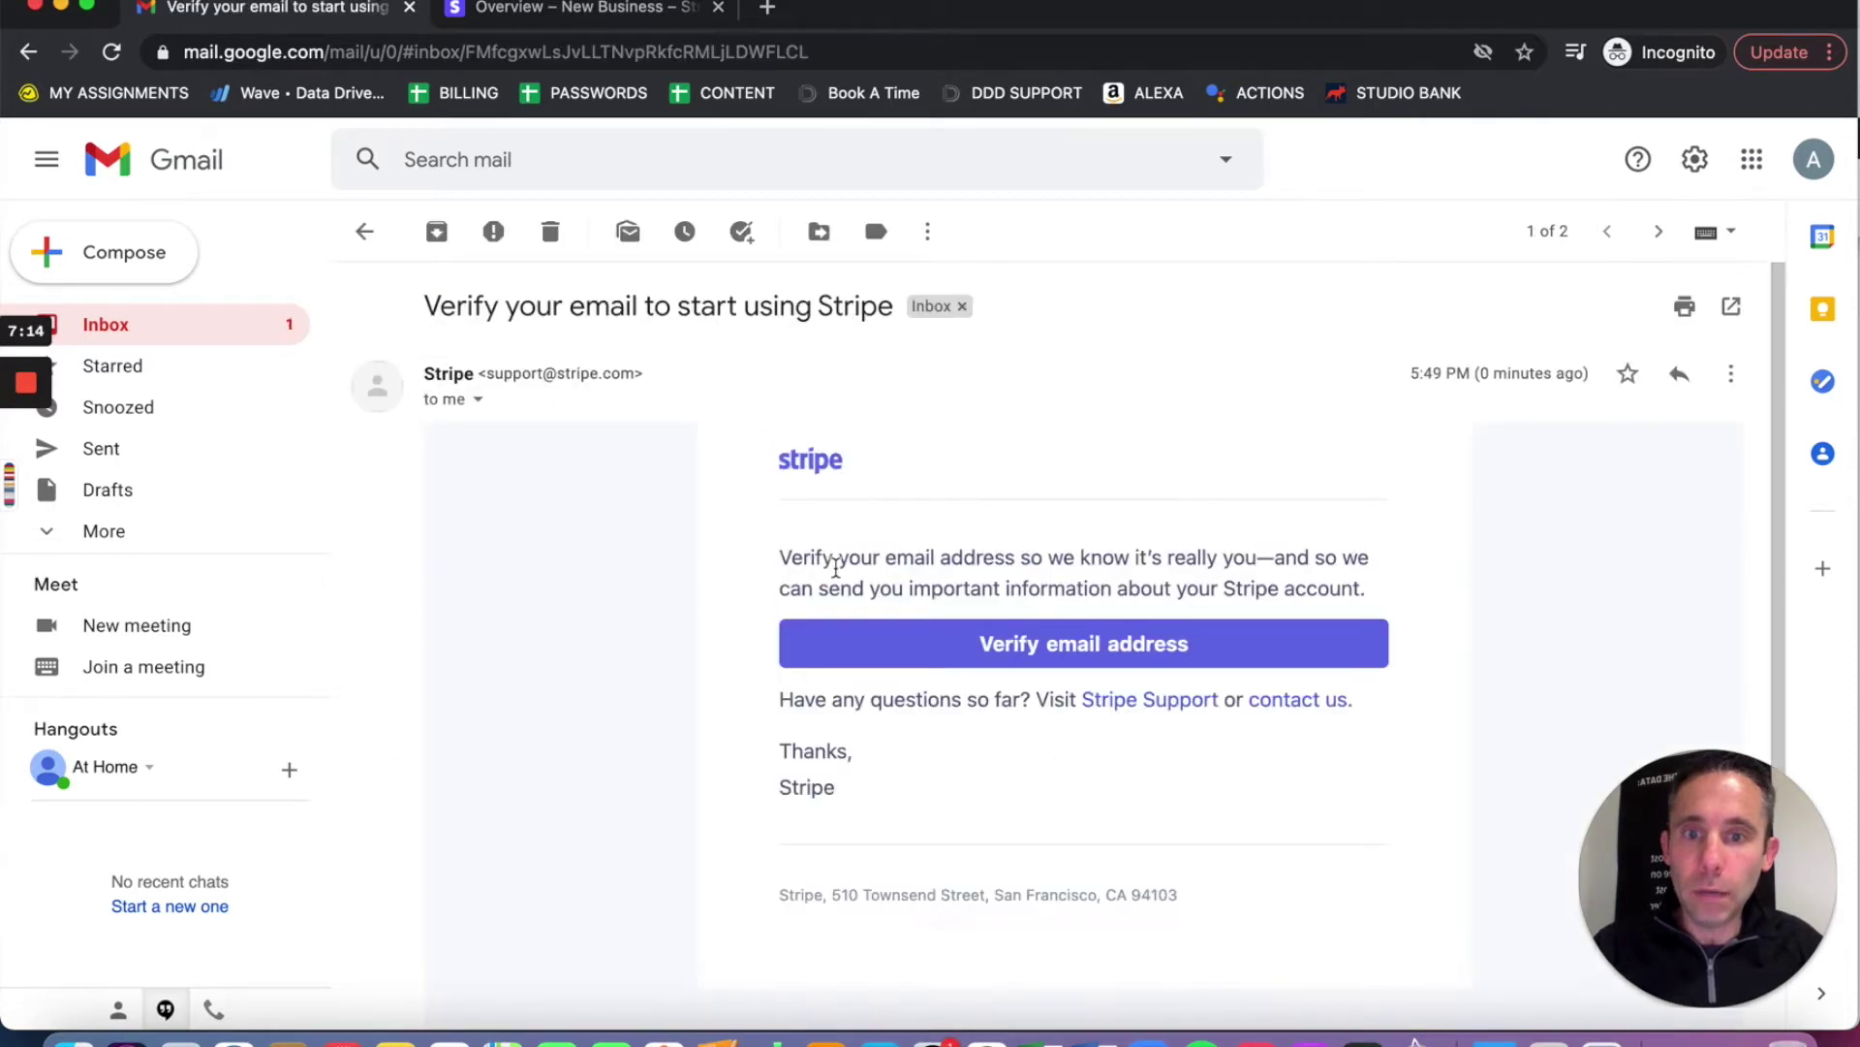
{"action": "left_click", "coordinate": [959, 647]}
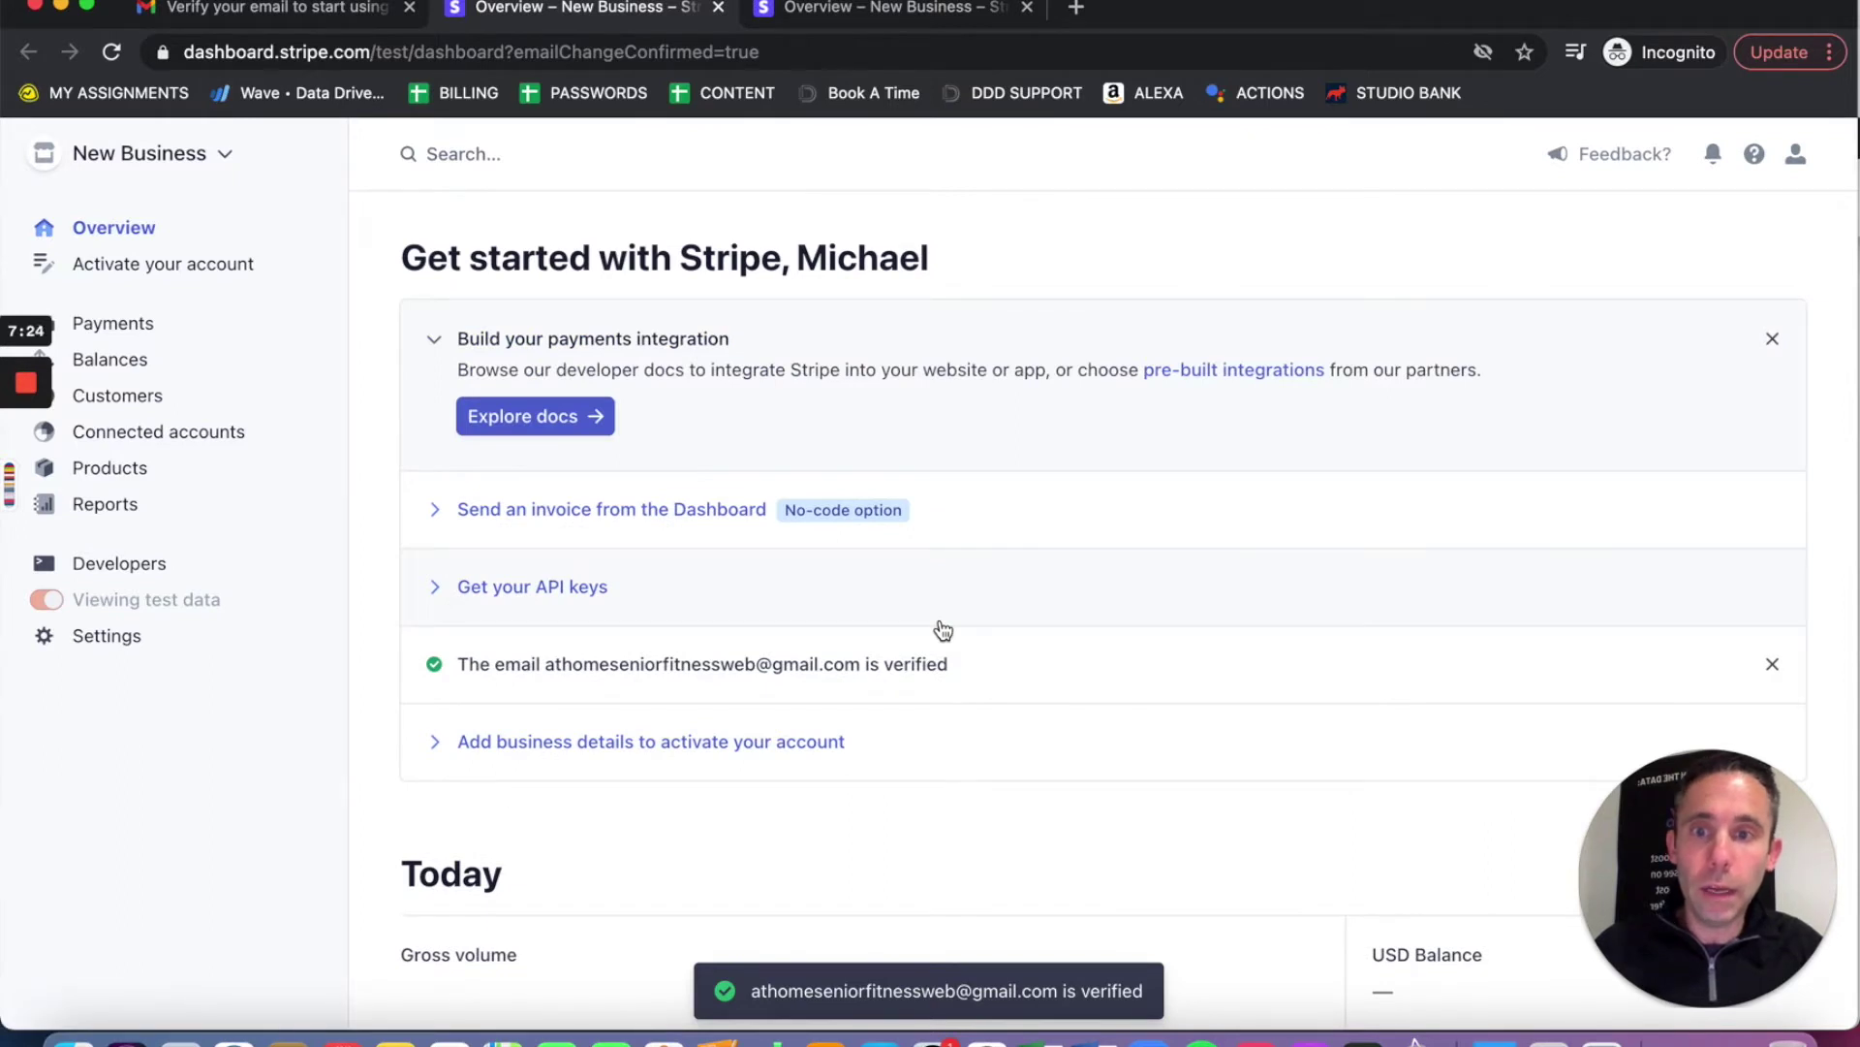
Step: Close the duplicate Overview tab, show the test API keys and copy the publishable key
{"action": "left_click", "coordinate": [1028, 10]}
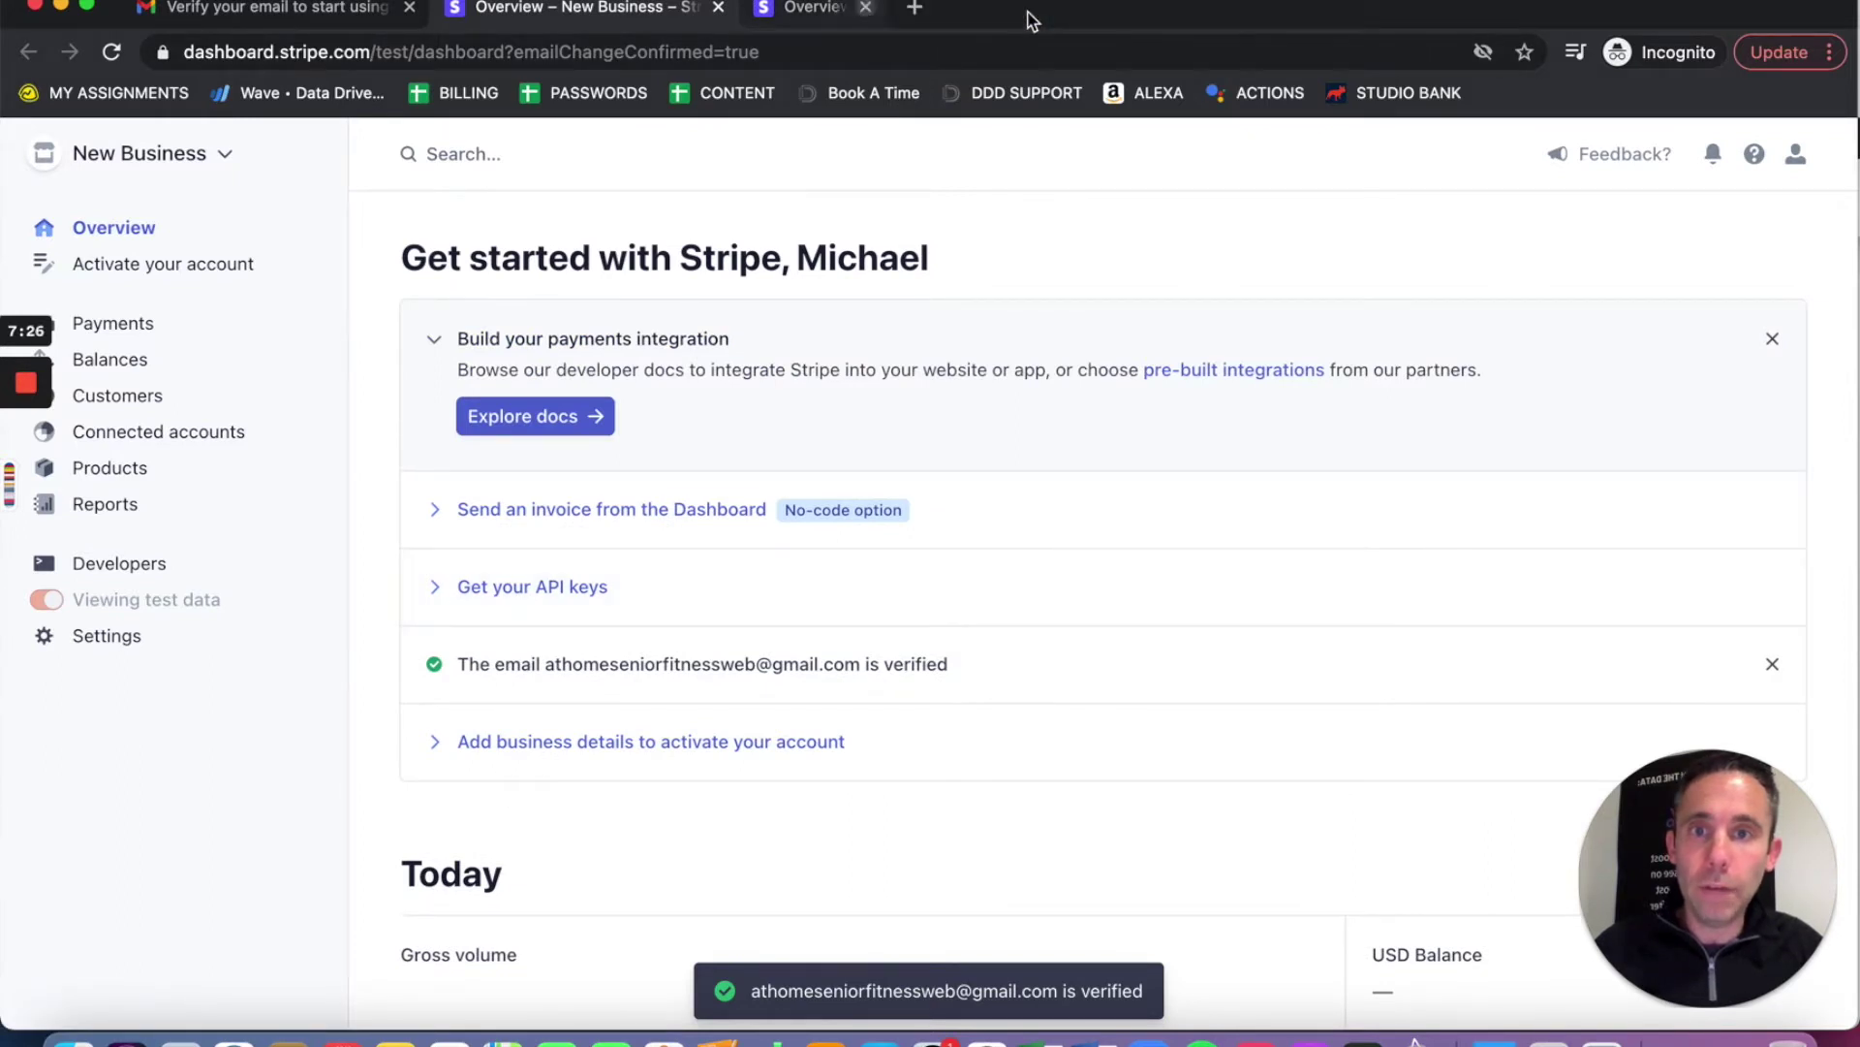
{"action": "left_click", "coordinate": [538, 588]}
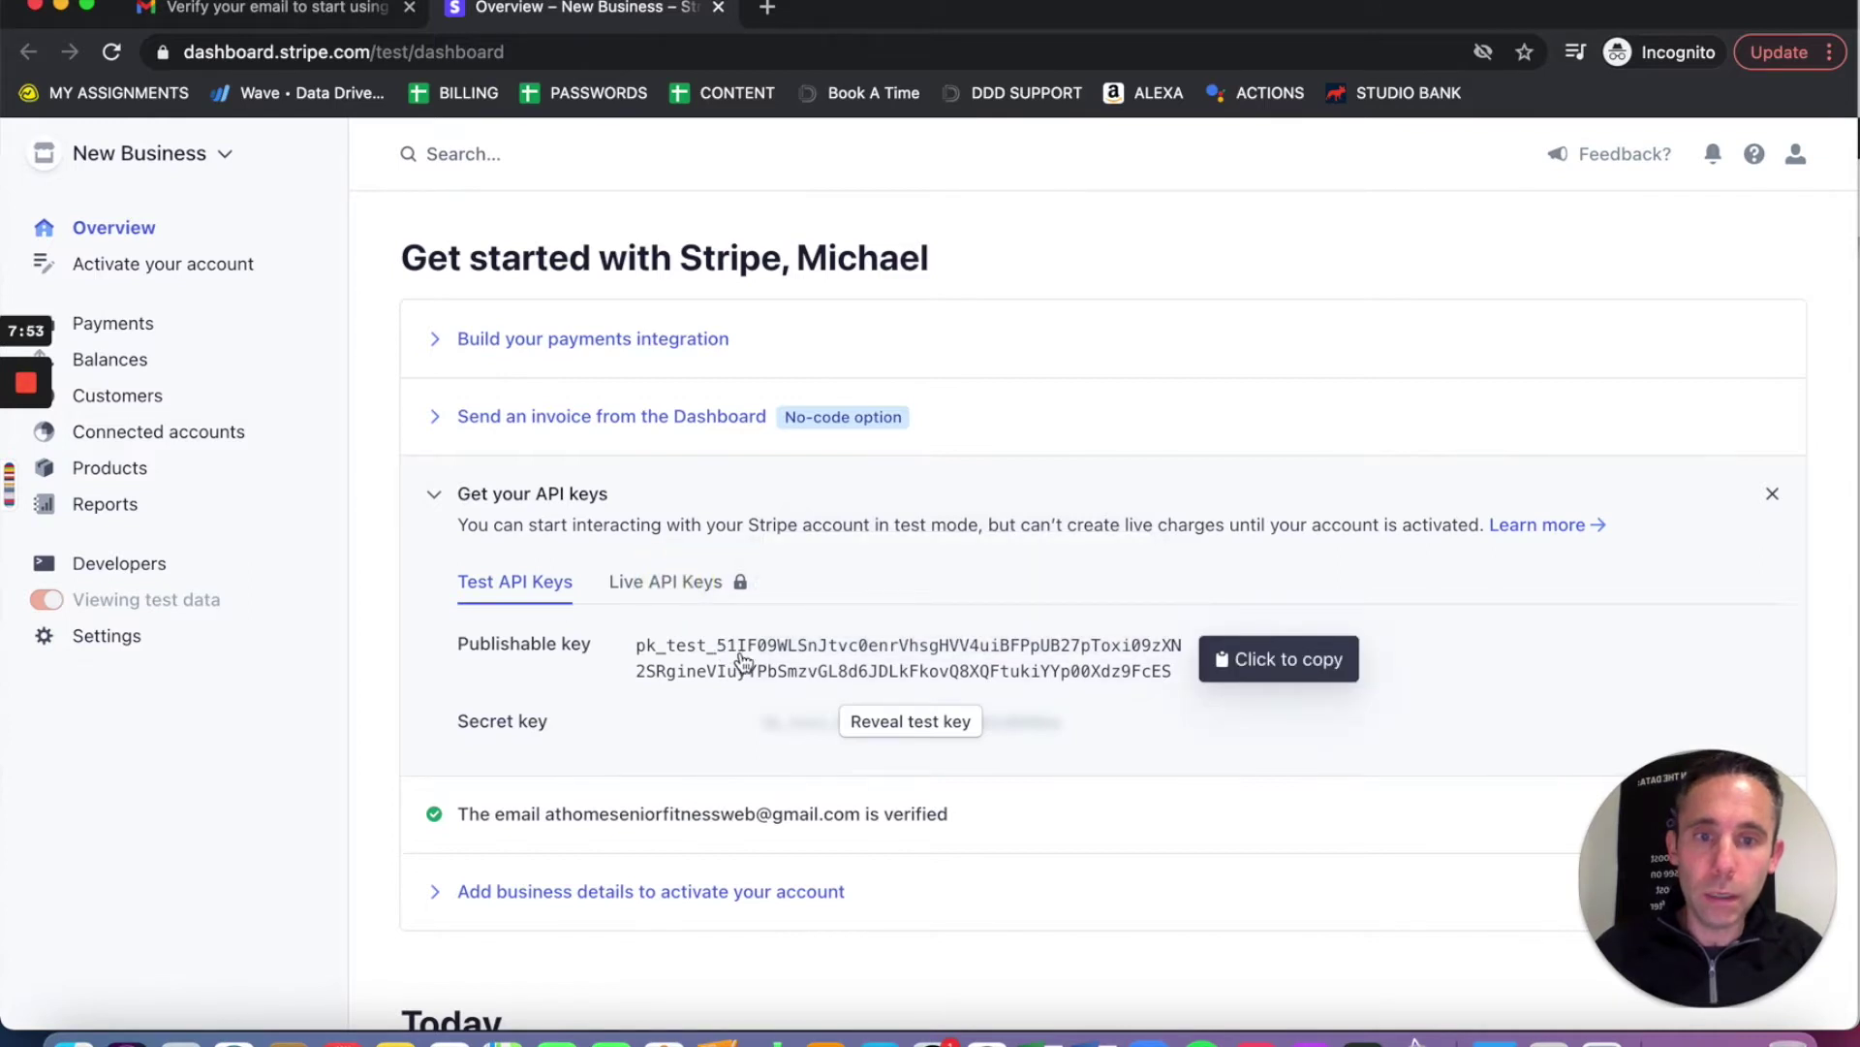
{"action": "left_click", "coordinate": [742, 660]}
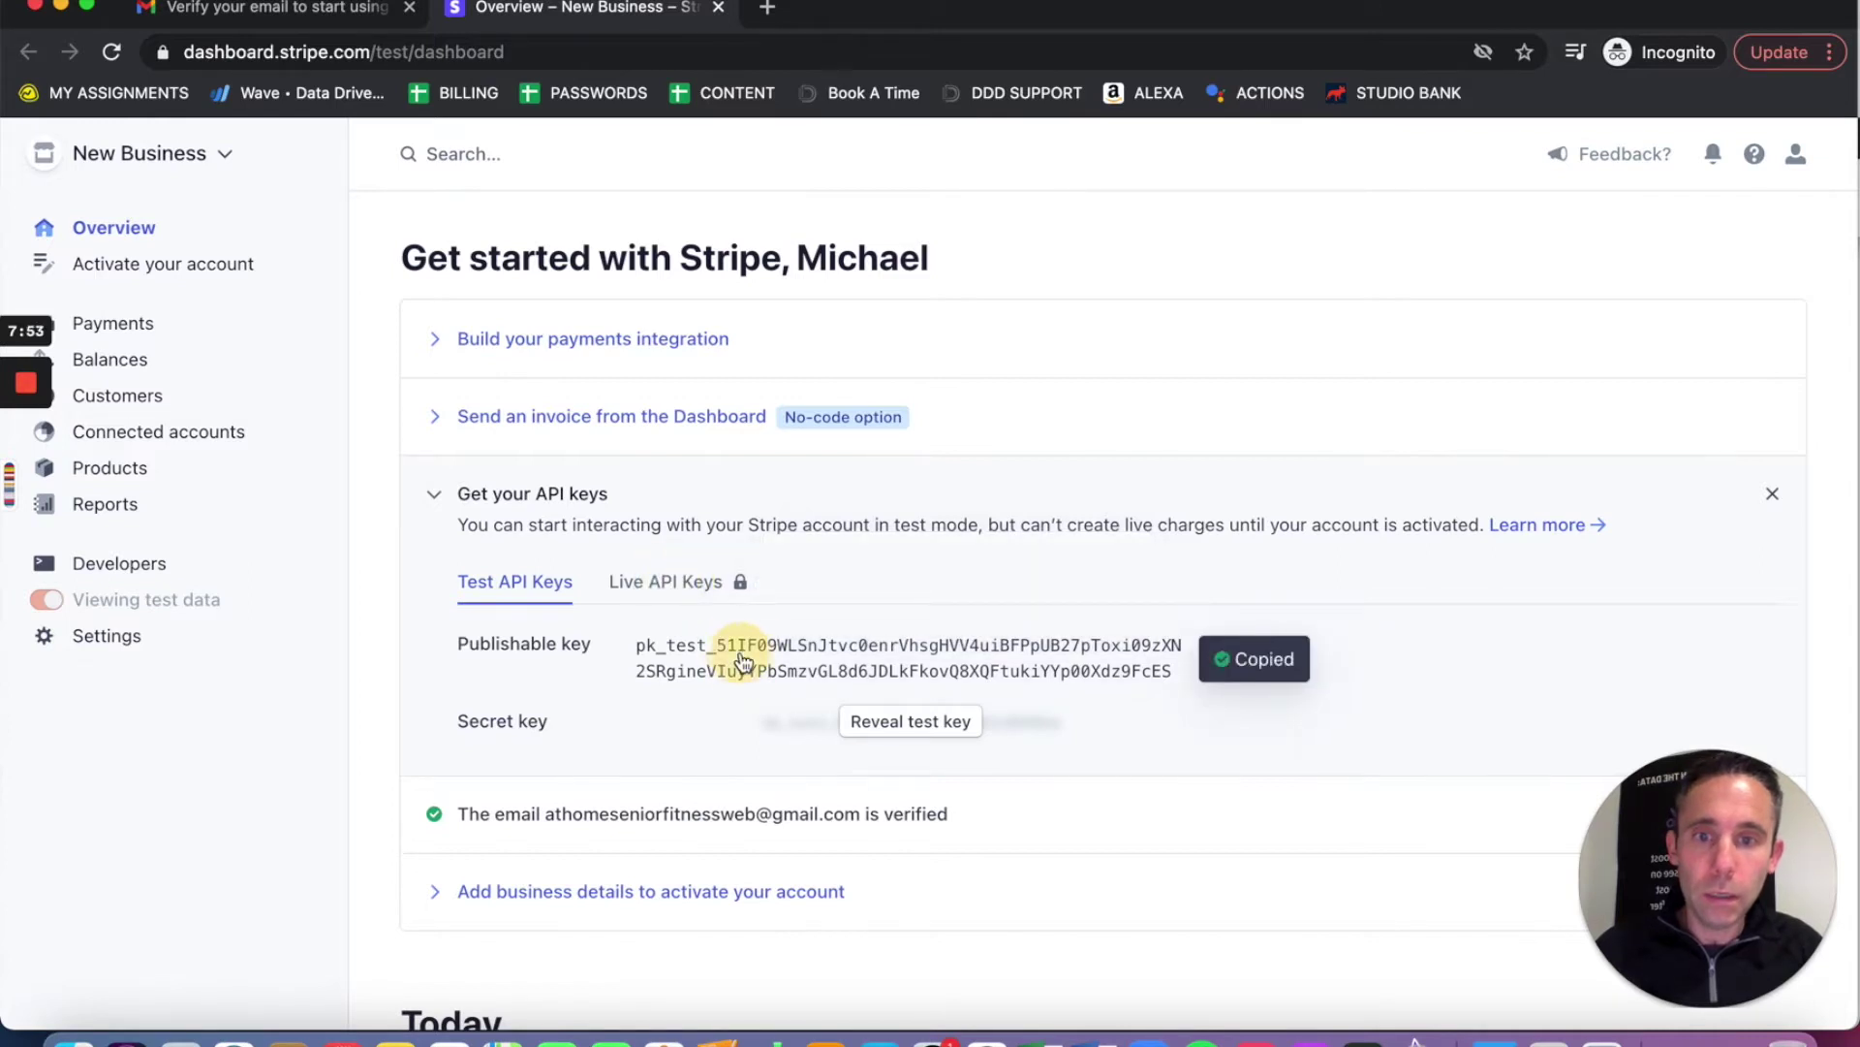
{"action": "left_click", "coordinate": [60, 7]}
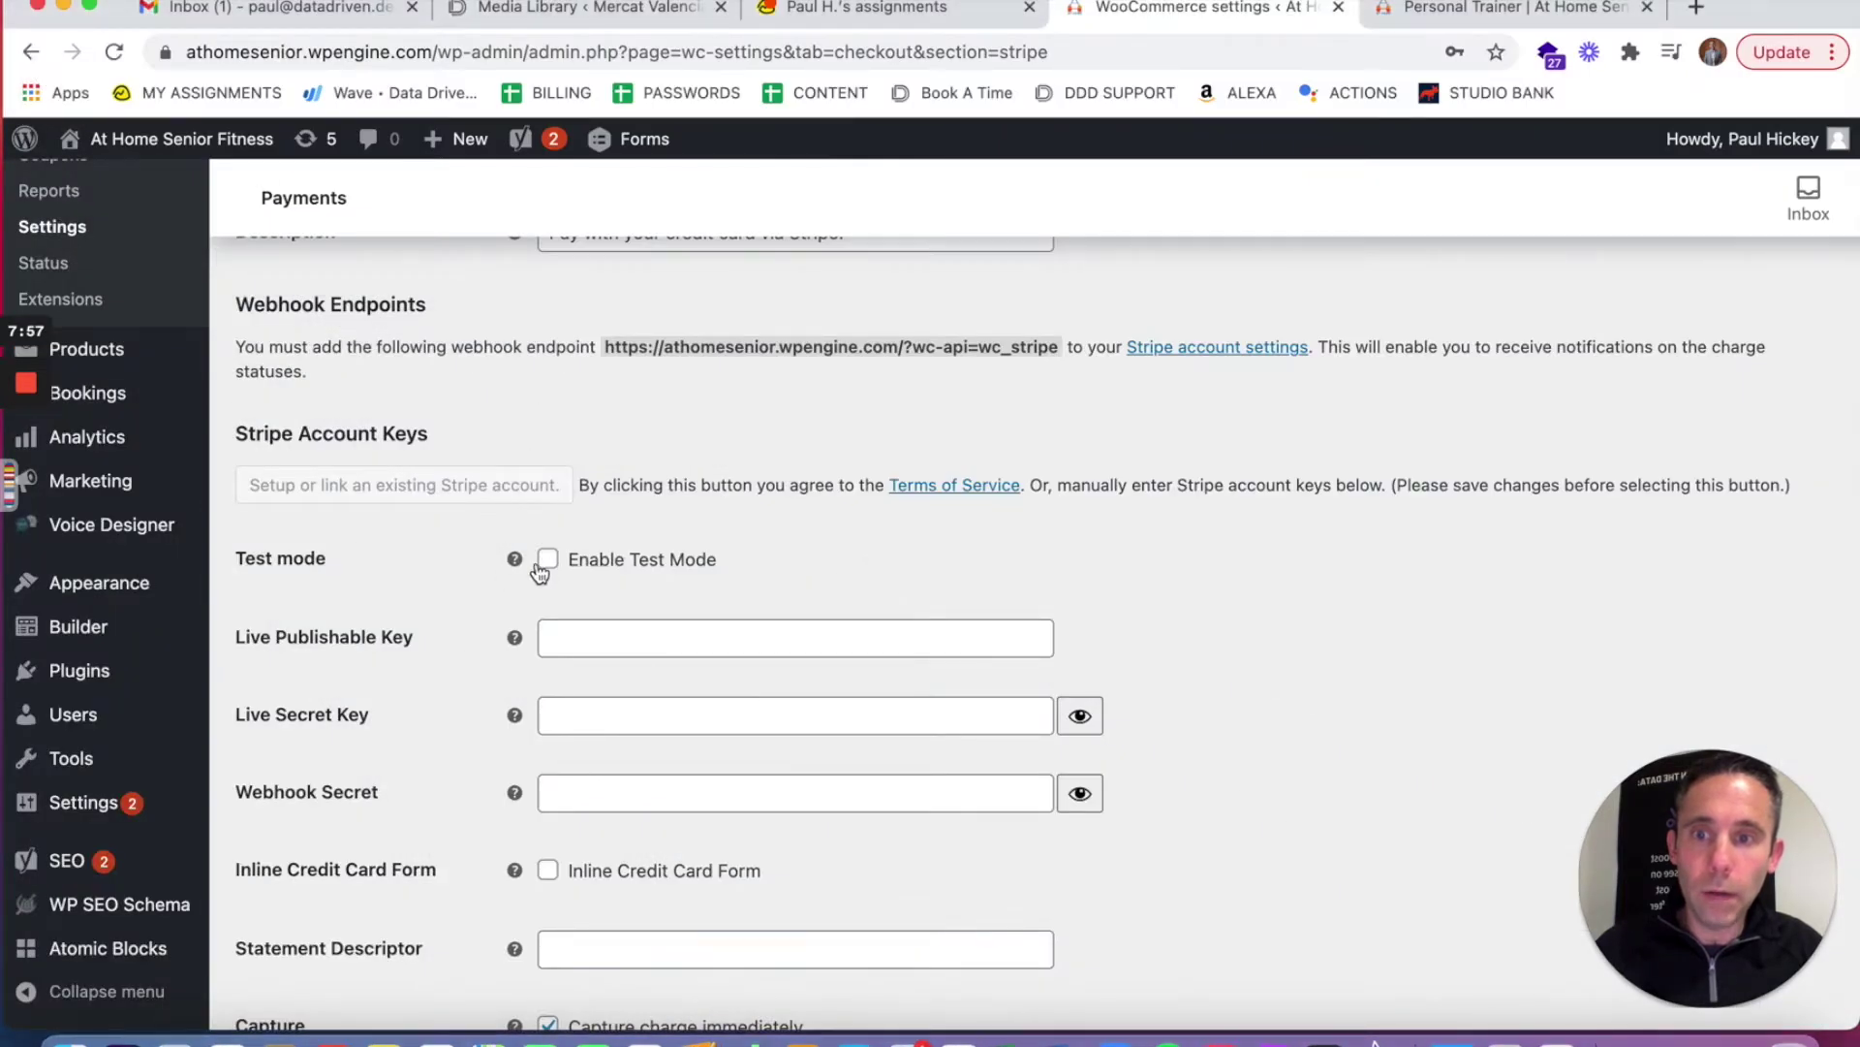
Step: Enable test mode in WooCommerce and paste the copied key into Test Publishable Key
{"action": "left_click", "coordinate": [545, 562]}
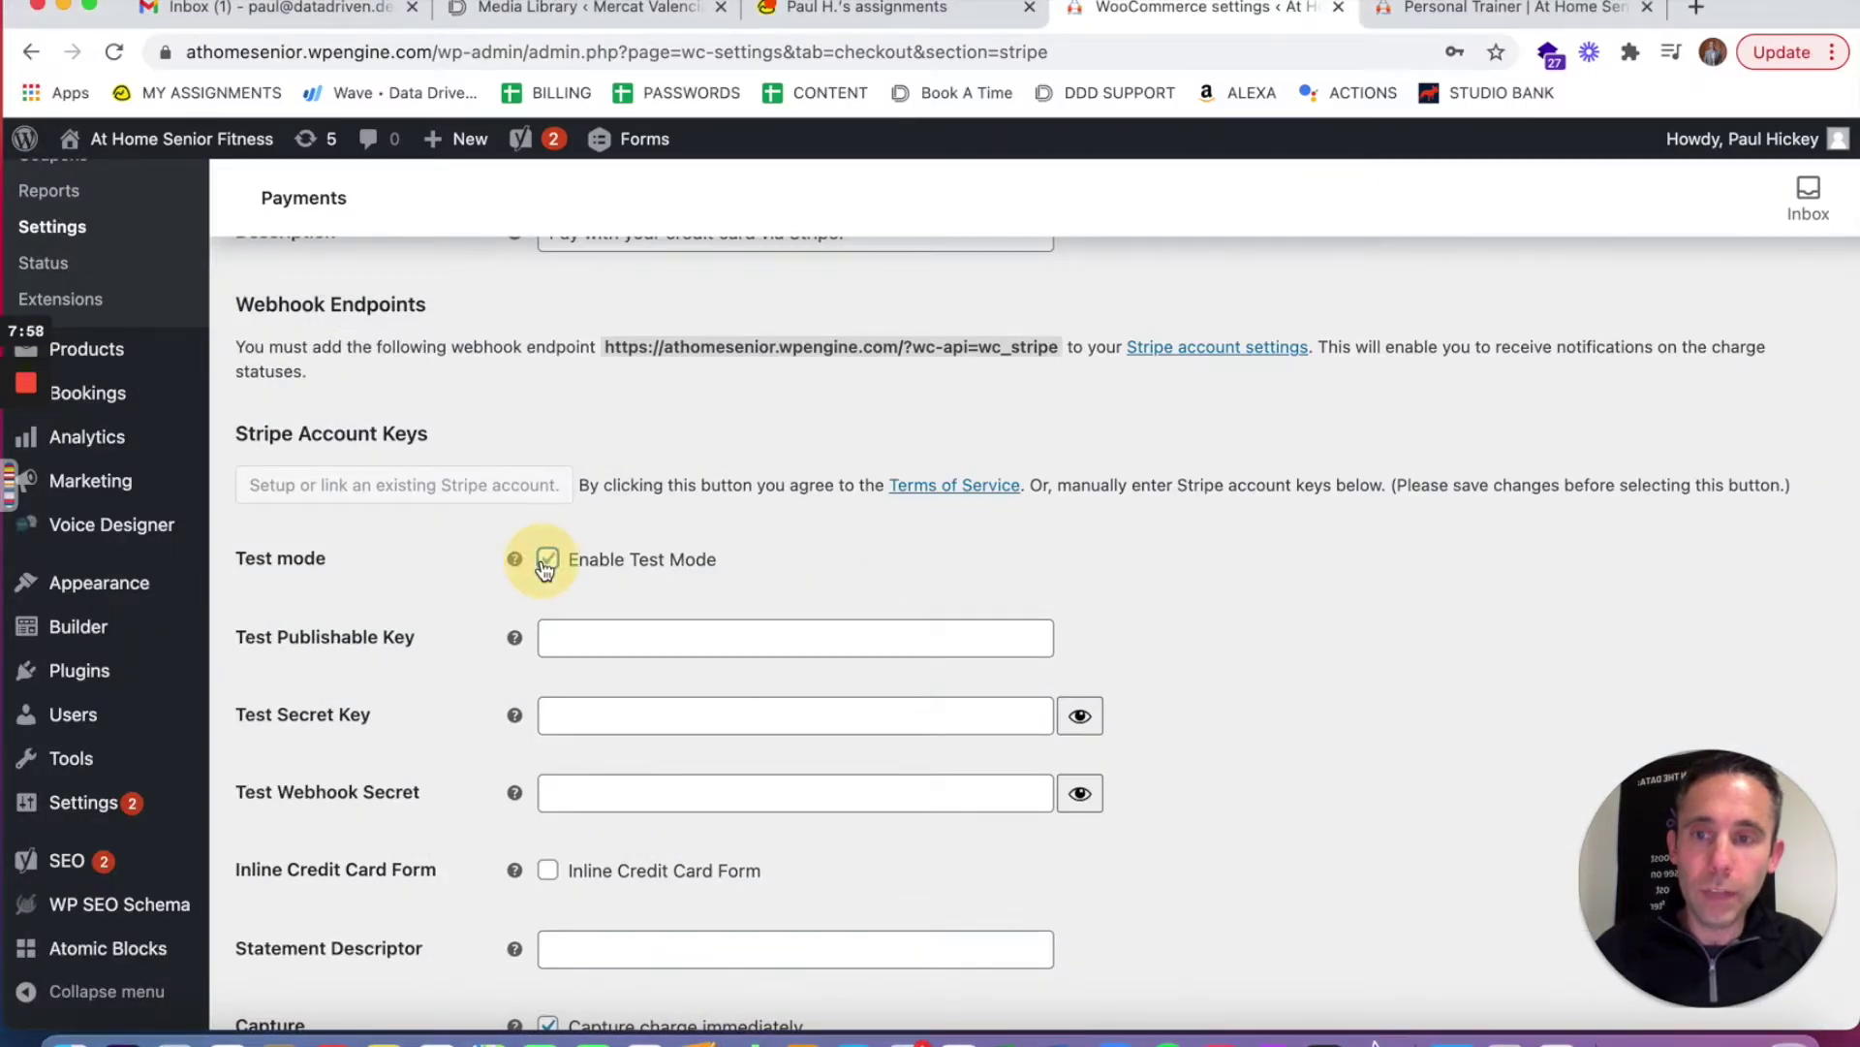
{"action": "left_click", "coordinate": [633, 630]}
{"action": "key", "text": "super+v"}
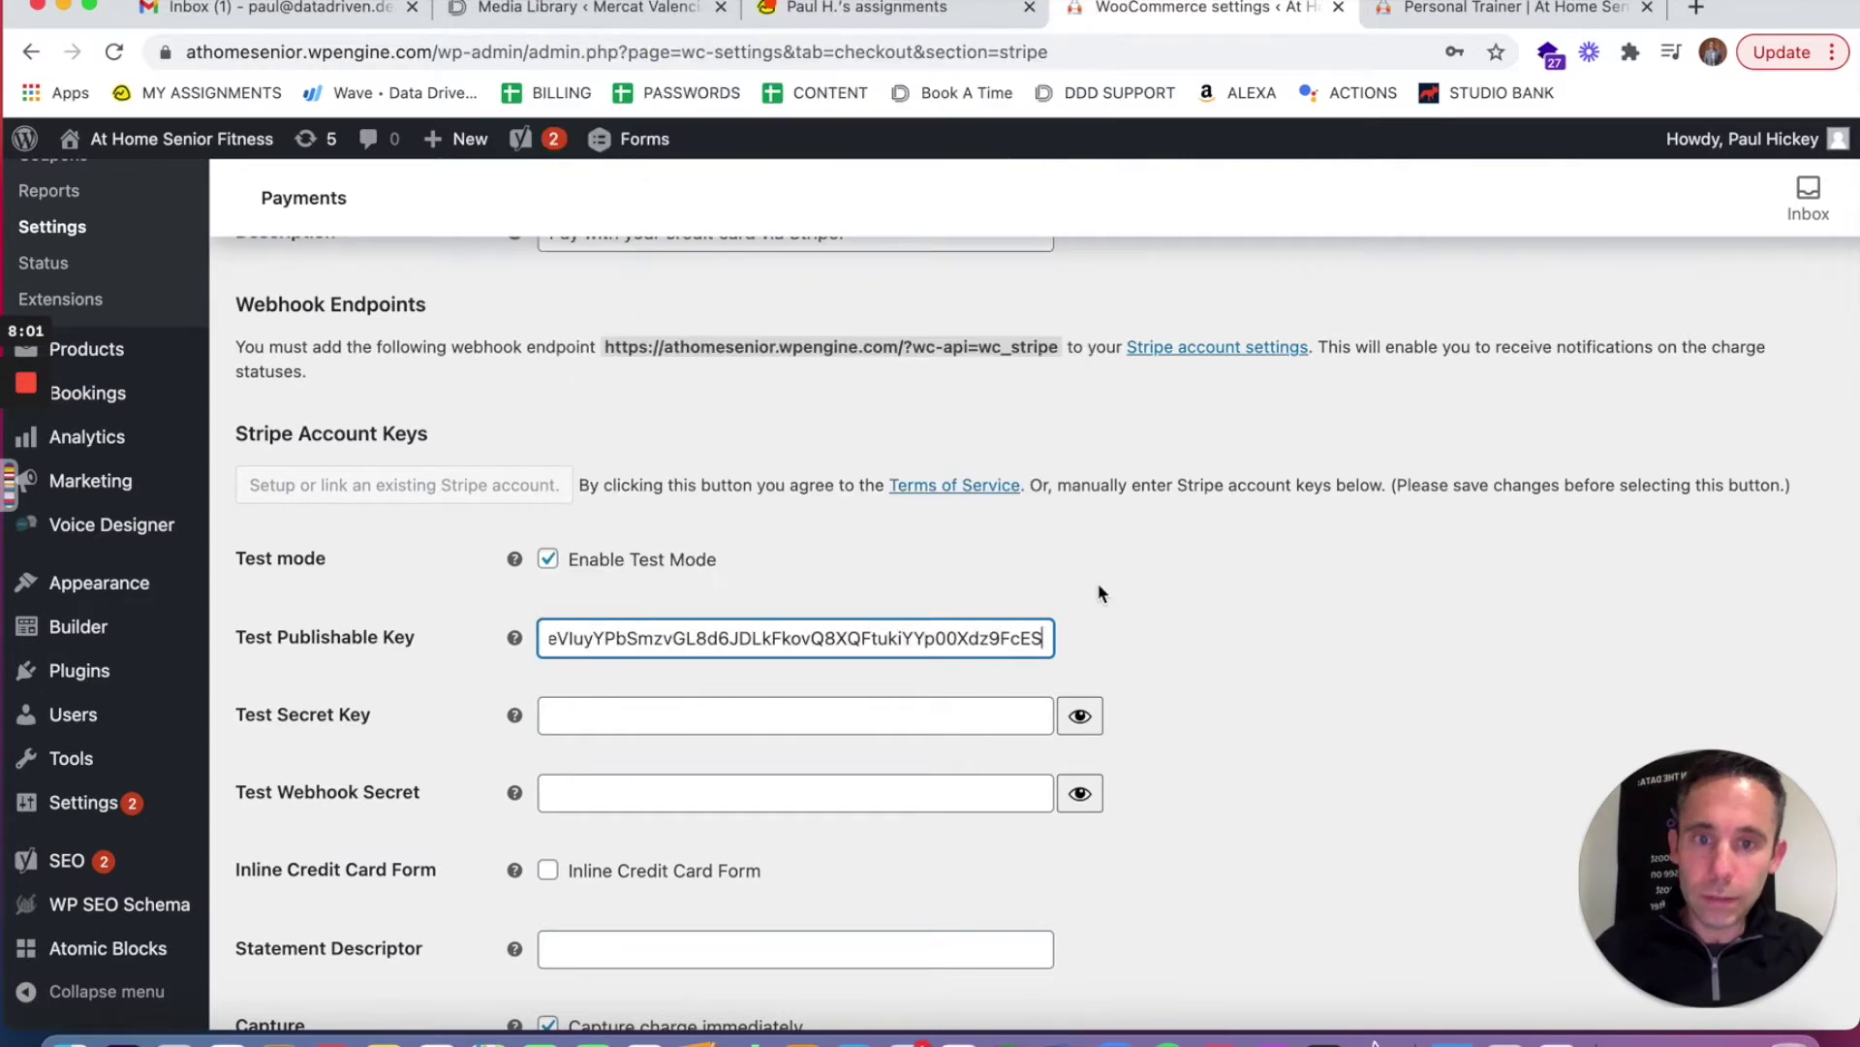
{"action": "left_click", "coordinate": [1102, 593]}
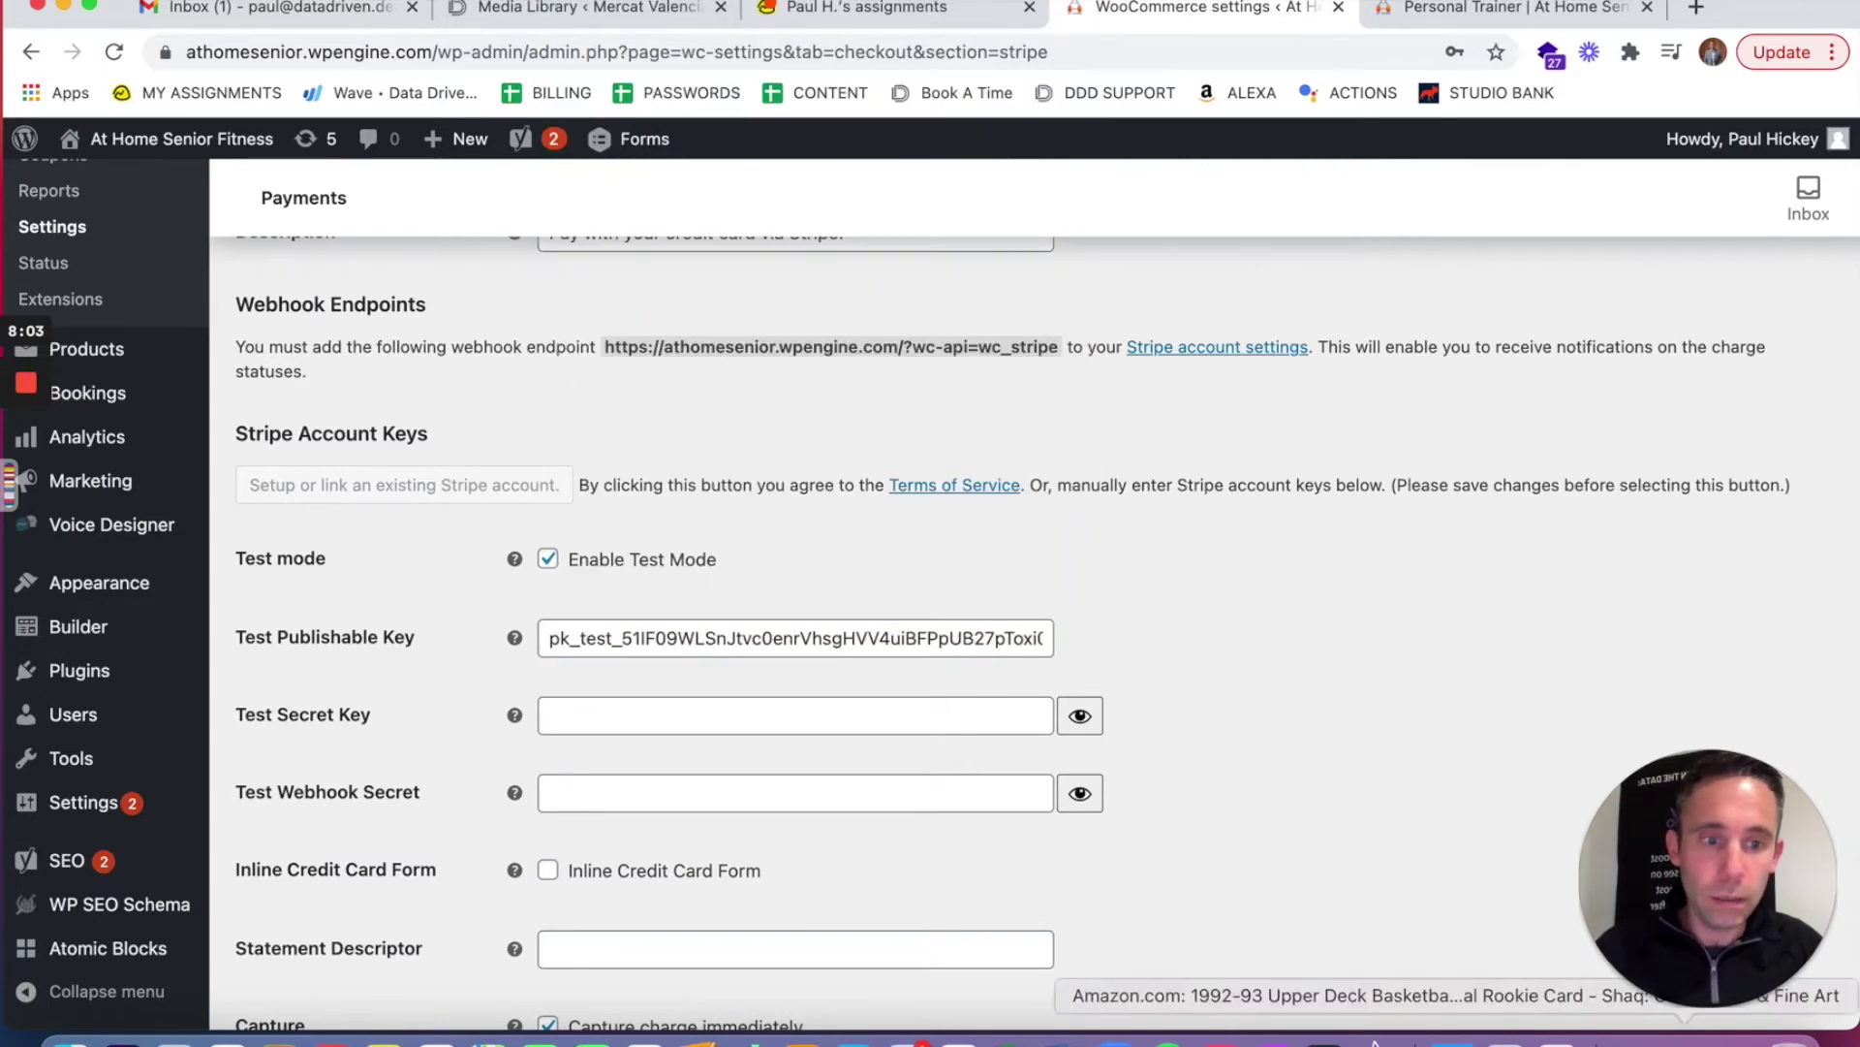
Step: Reveal and copy Stripe's test secret key, then paste it into WooCommerce's Test Secret Key
{"action": "left_click", "coordinate": [1681, 1037]}
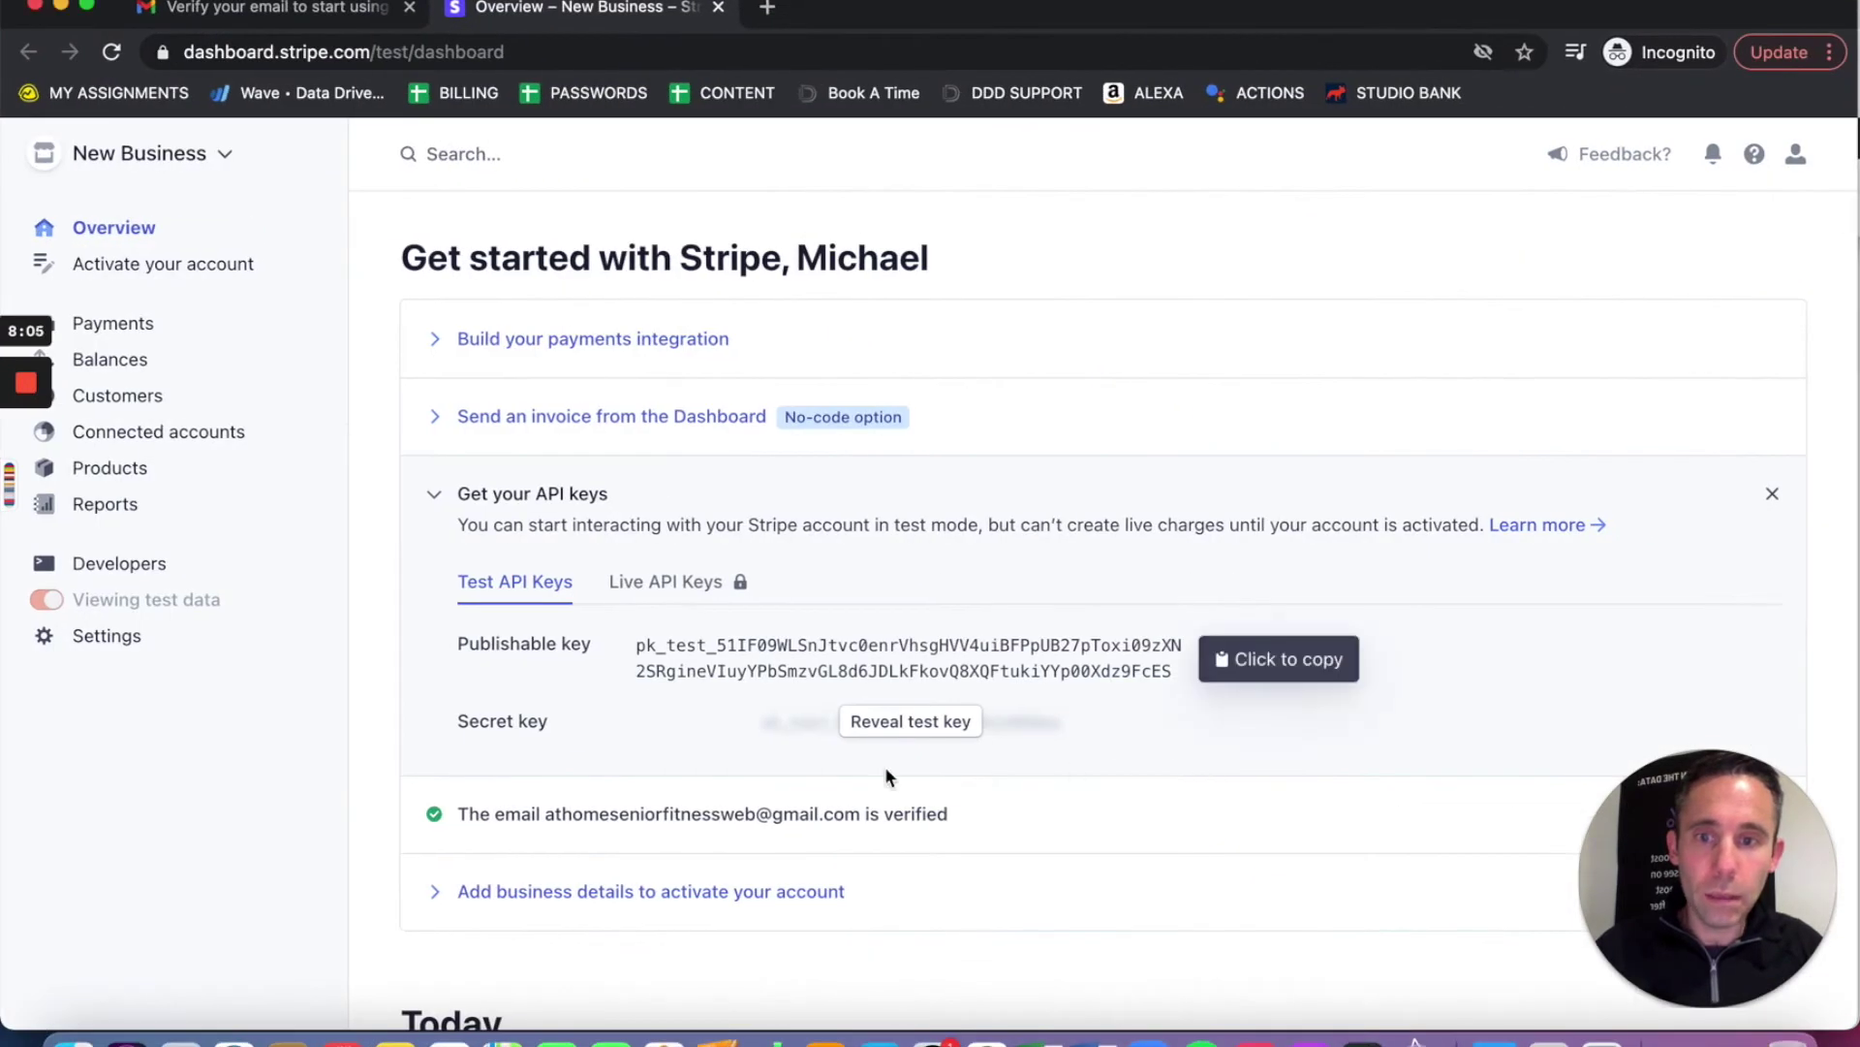
{"action": "left_click", "coordinate": [905, 723]}
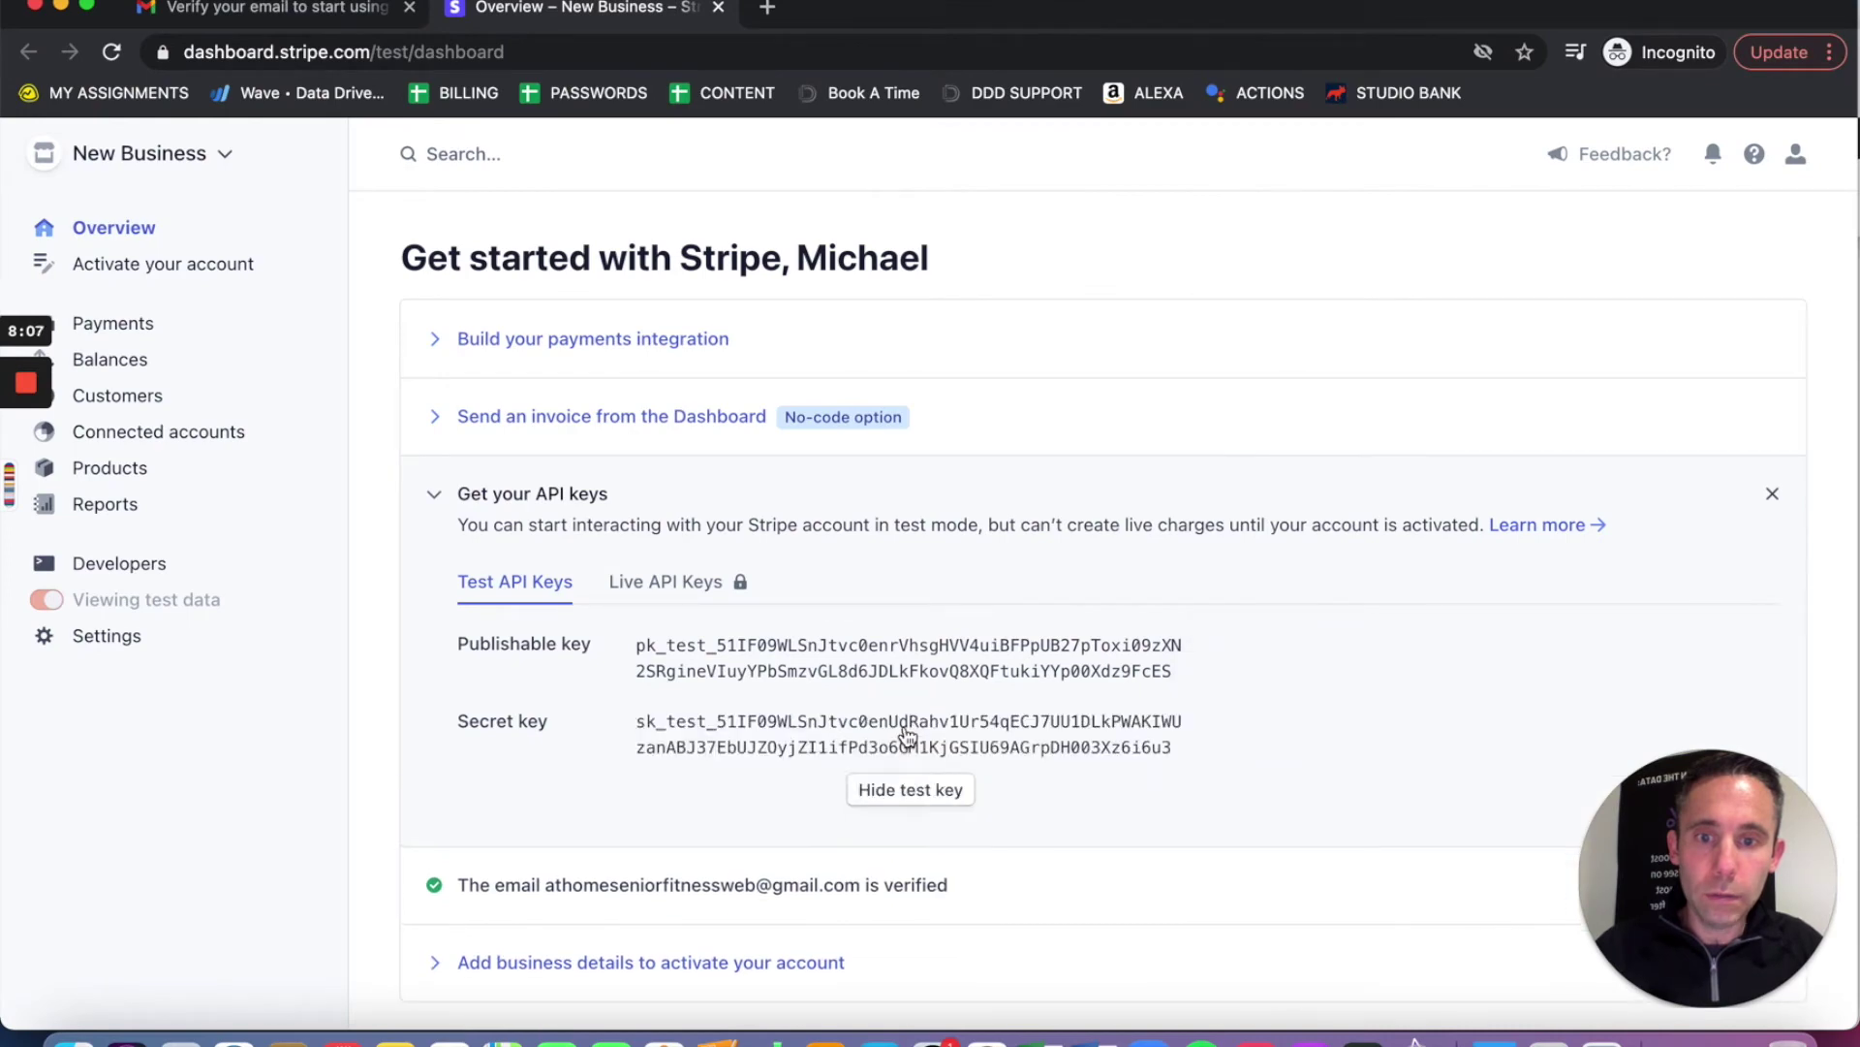
{"action": "left_click", "coordinate": [948, 736]}
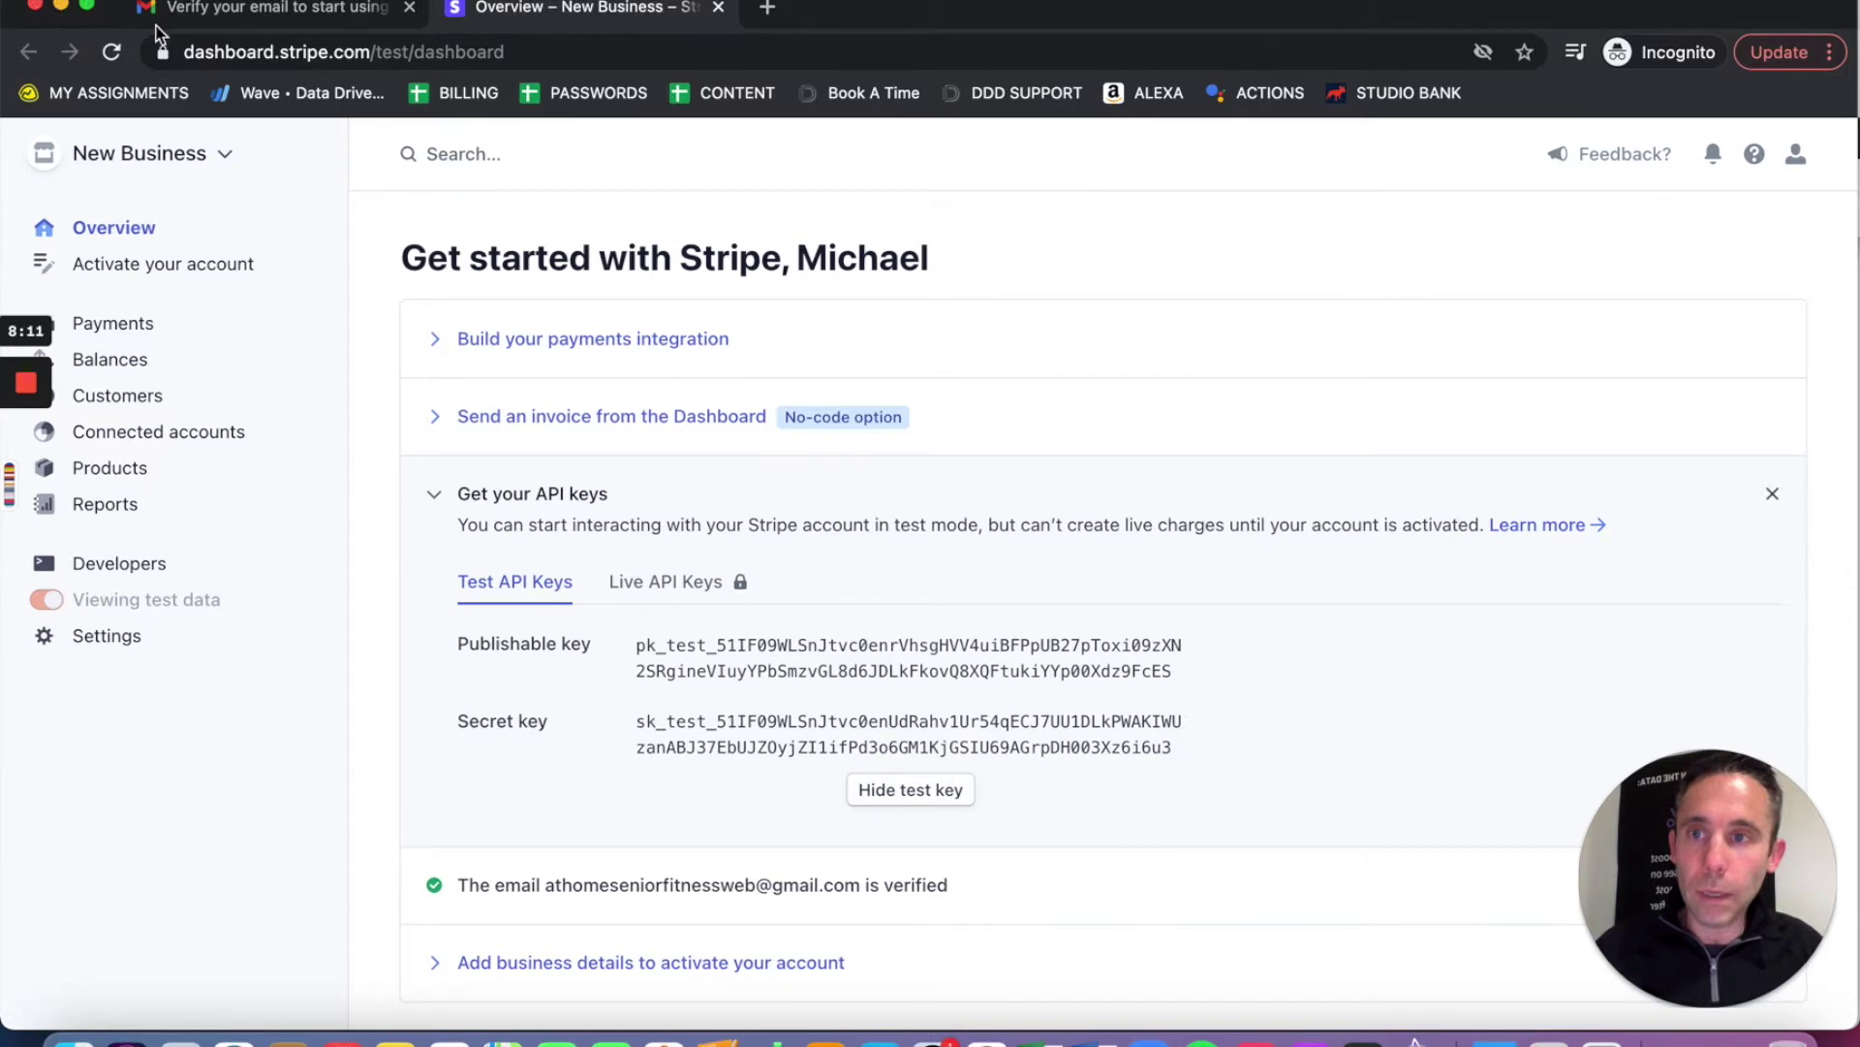
{"action": "left_click", "coordinate": [60, 6]}
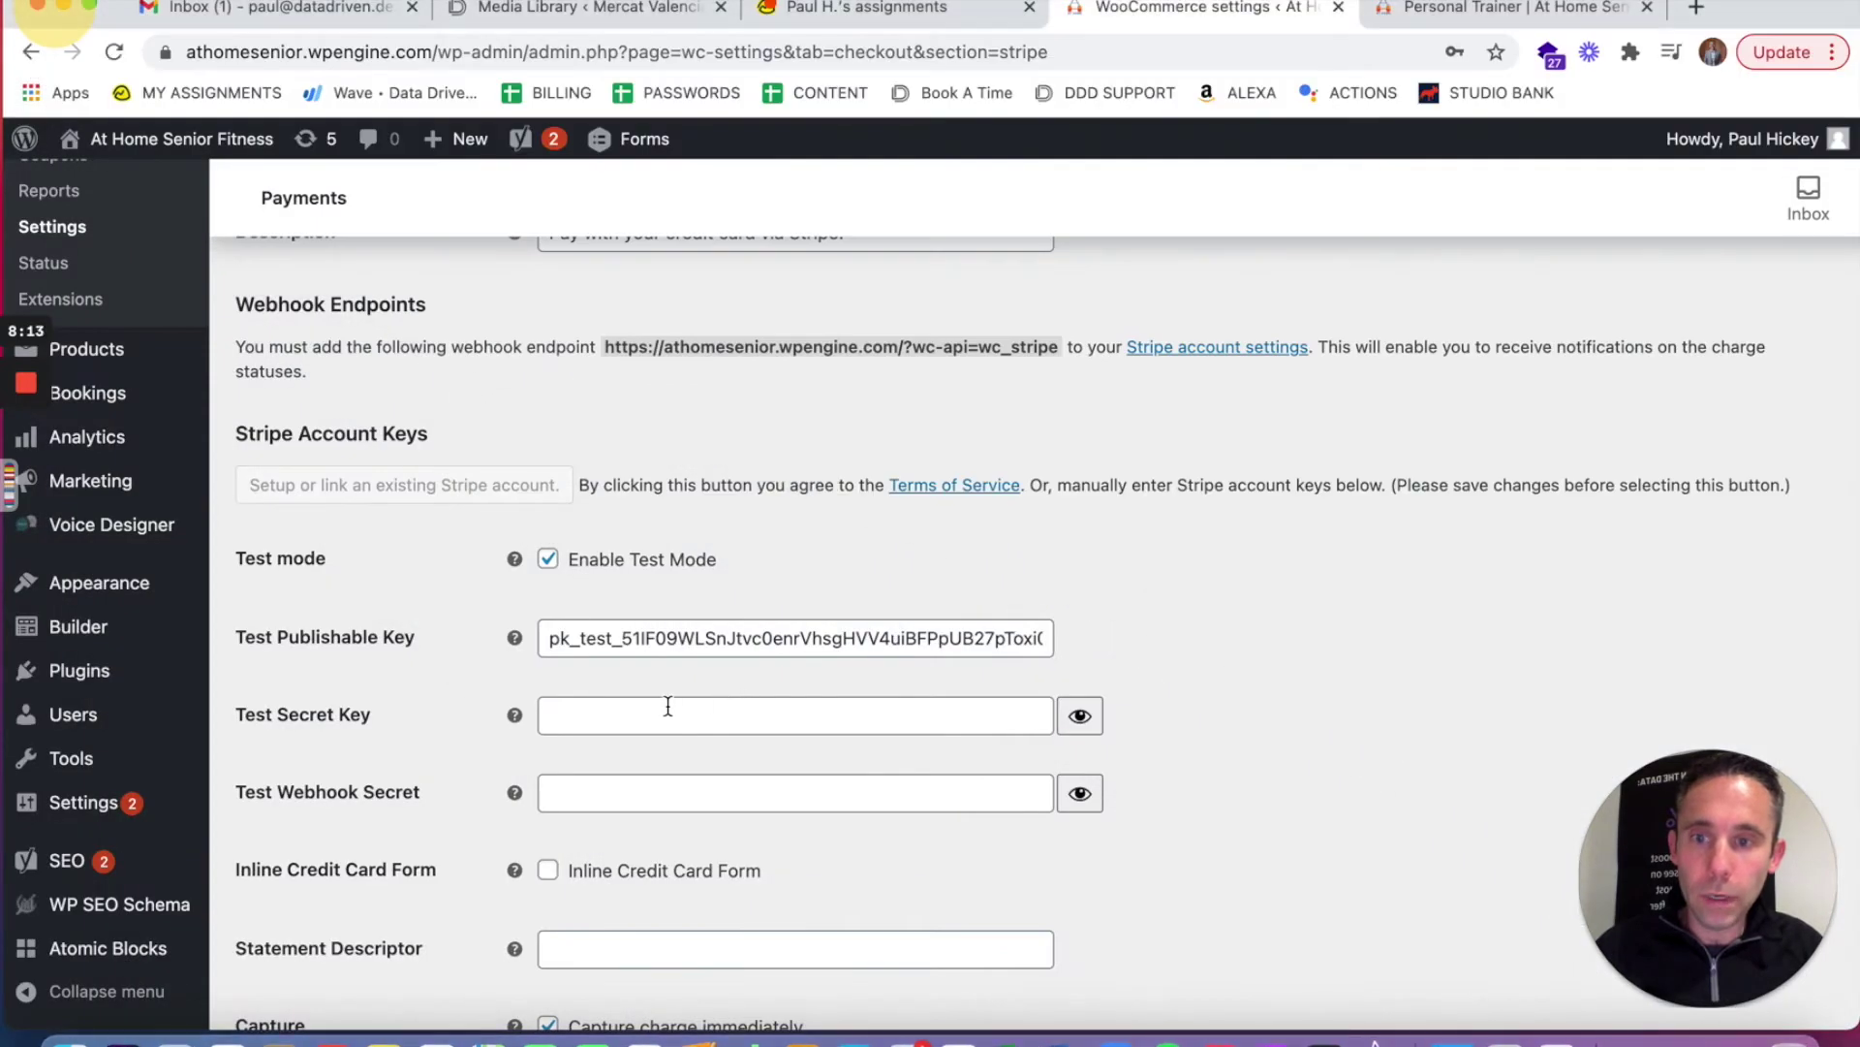
{"action": "left_click", "coordinate": [659, 705]}
{"action": "key", "text": "super+v"}
{"action": "scroll", "coordinate": [1258, 677], "scroll_direction": "down", "scroll_amount": 2}
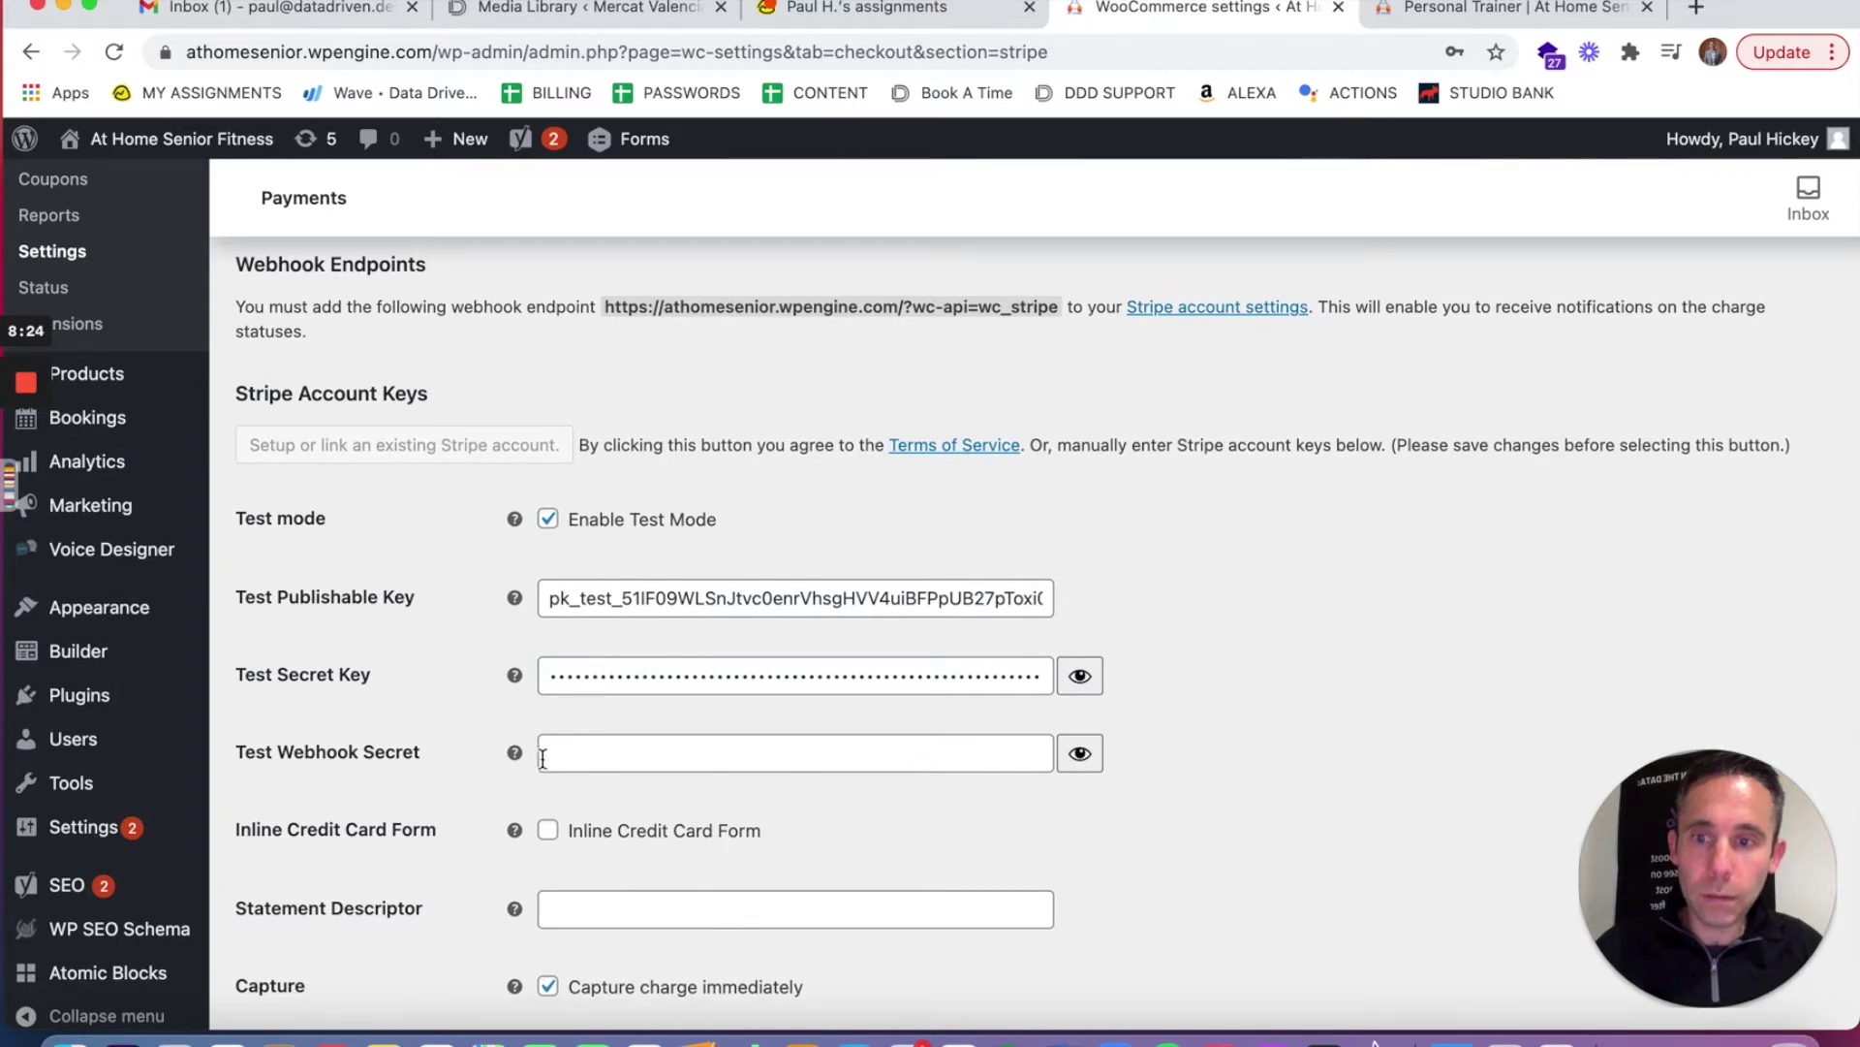
{"action": "mouse_move", "coordinate": [515, 754]}
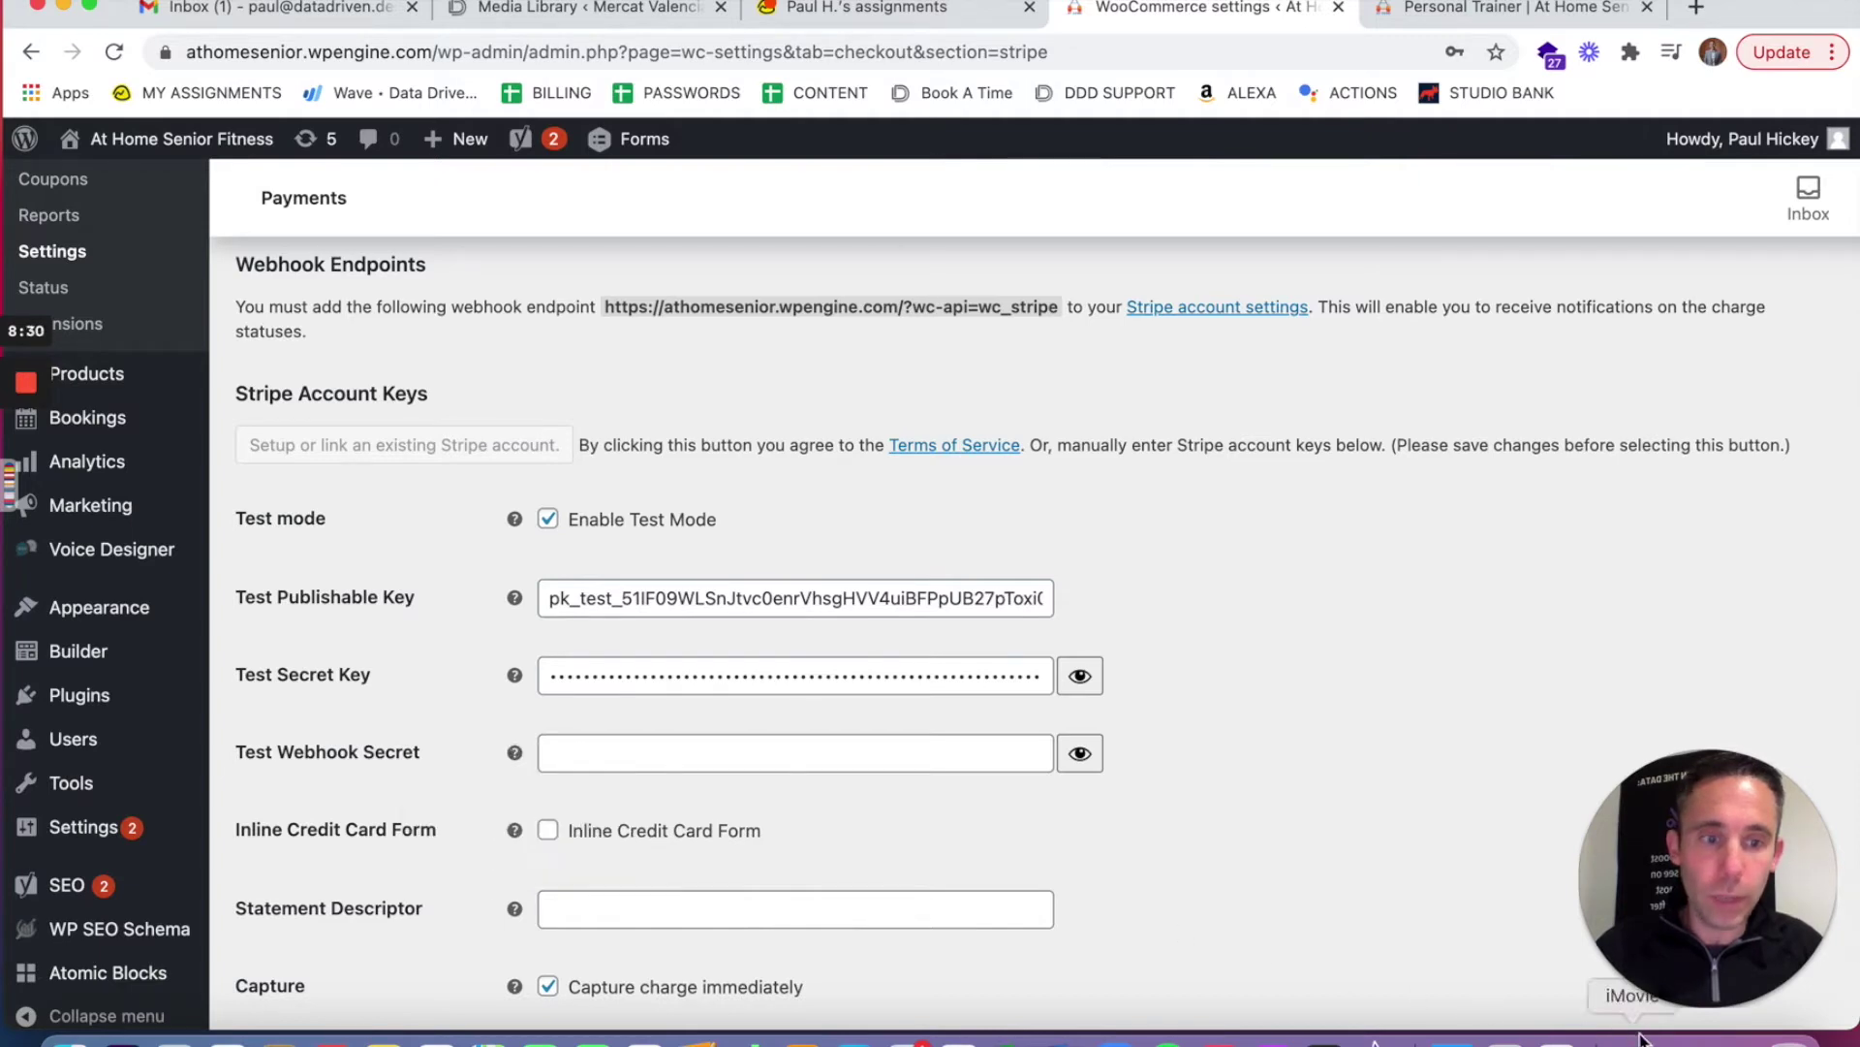
{"action": "left_click", "coordinate": [1735, 1035]}
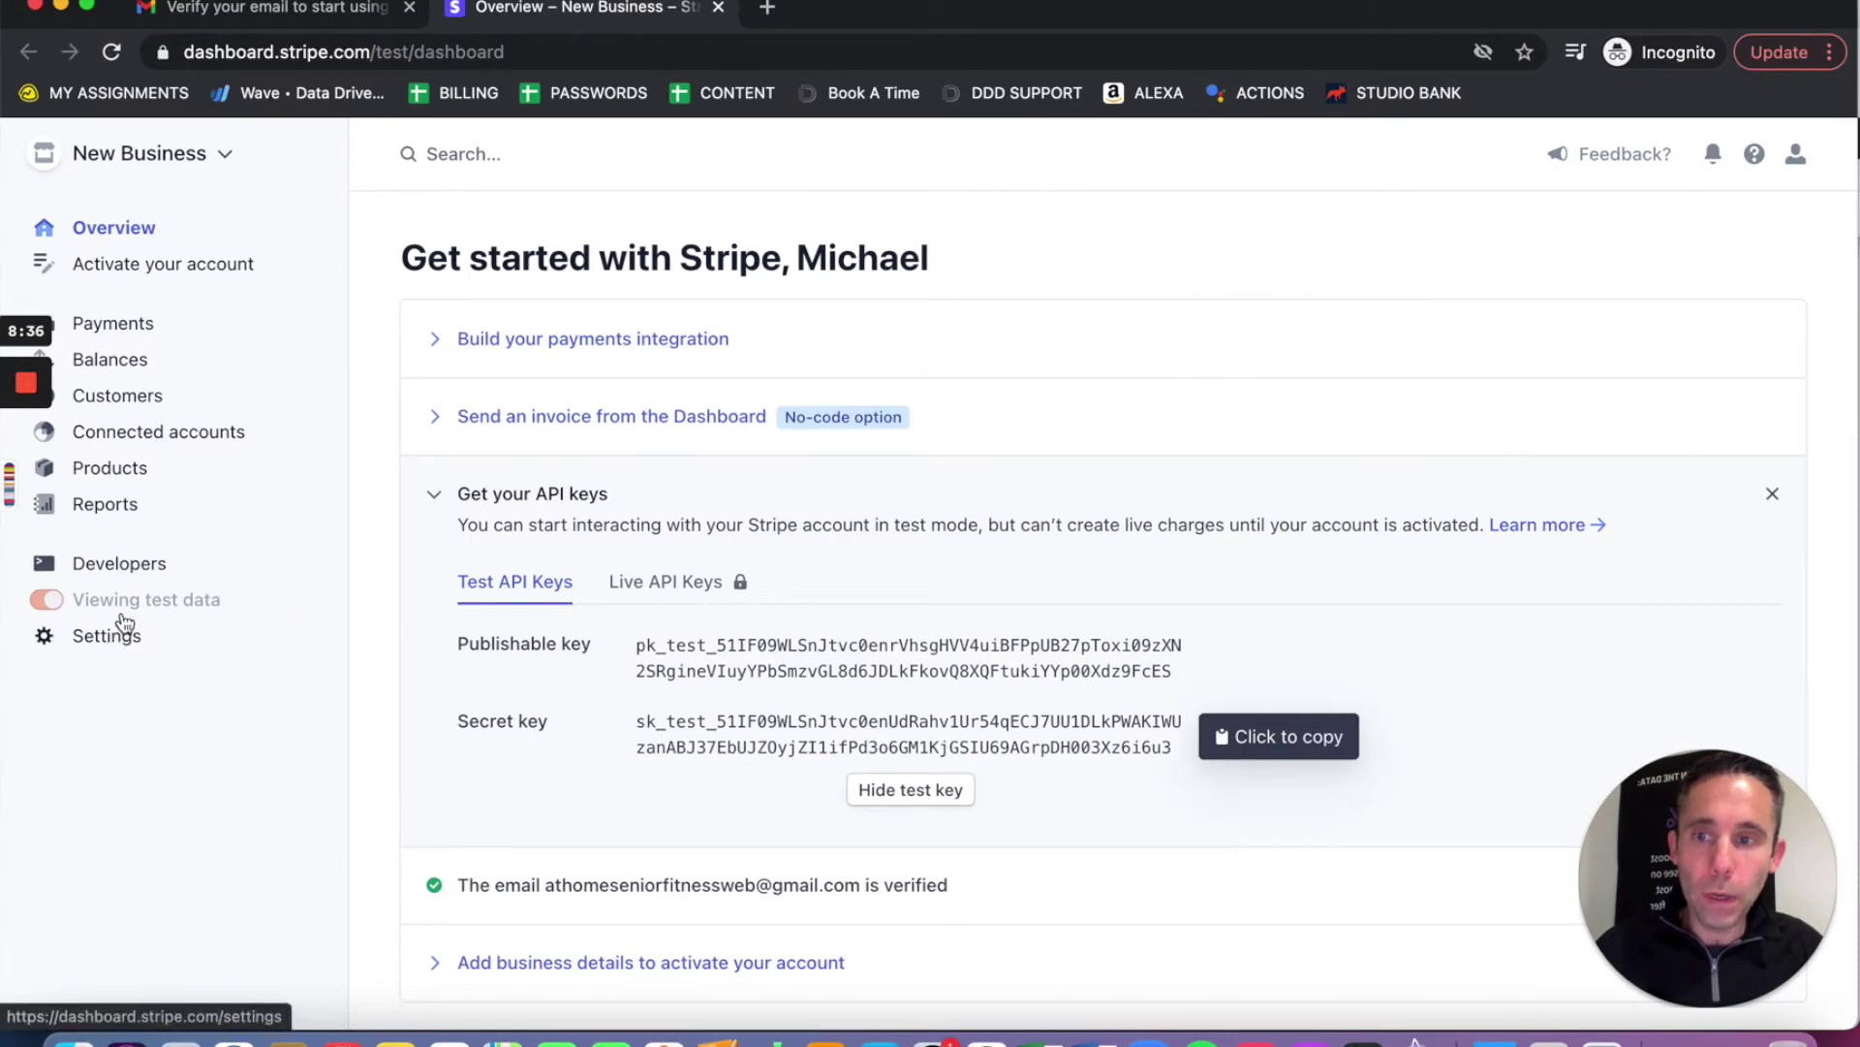
Step: In the Stripe dashboard go to Developers > Webhooks and start adding an endpoint
{"action": "scroll", "coordinate": [525, 609], "scroll_direction": "down", "scroll_amount": 5}
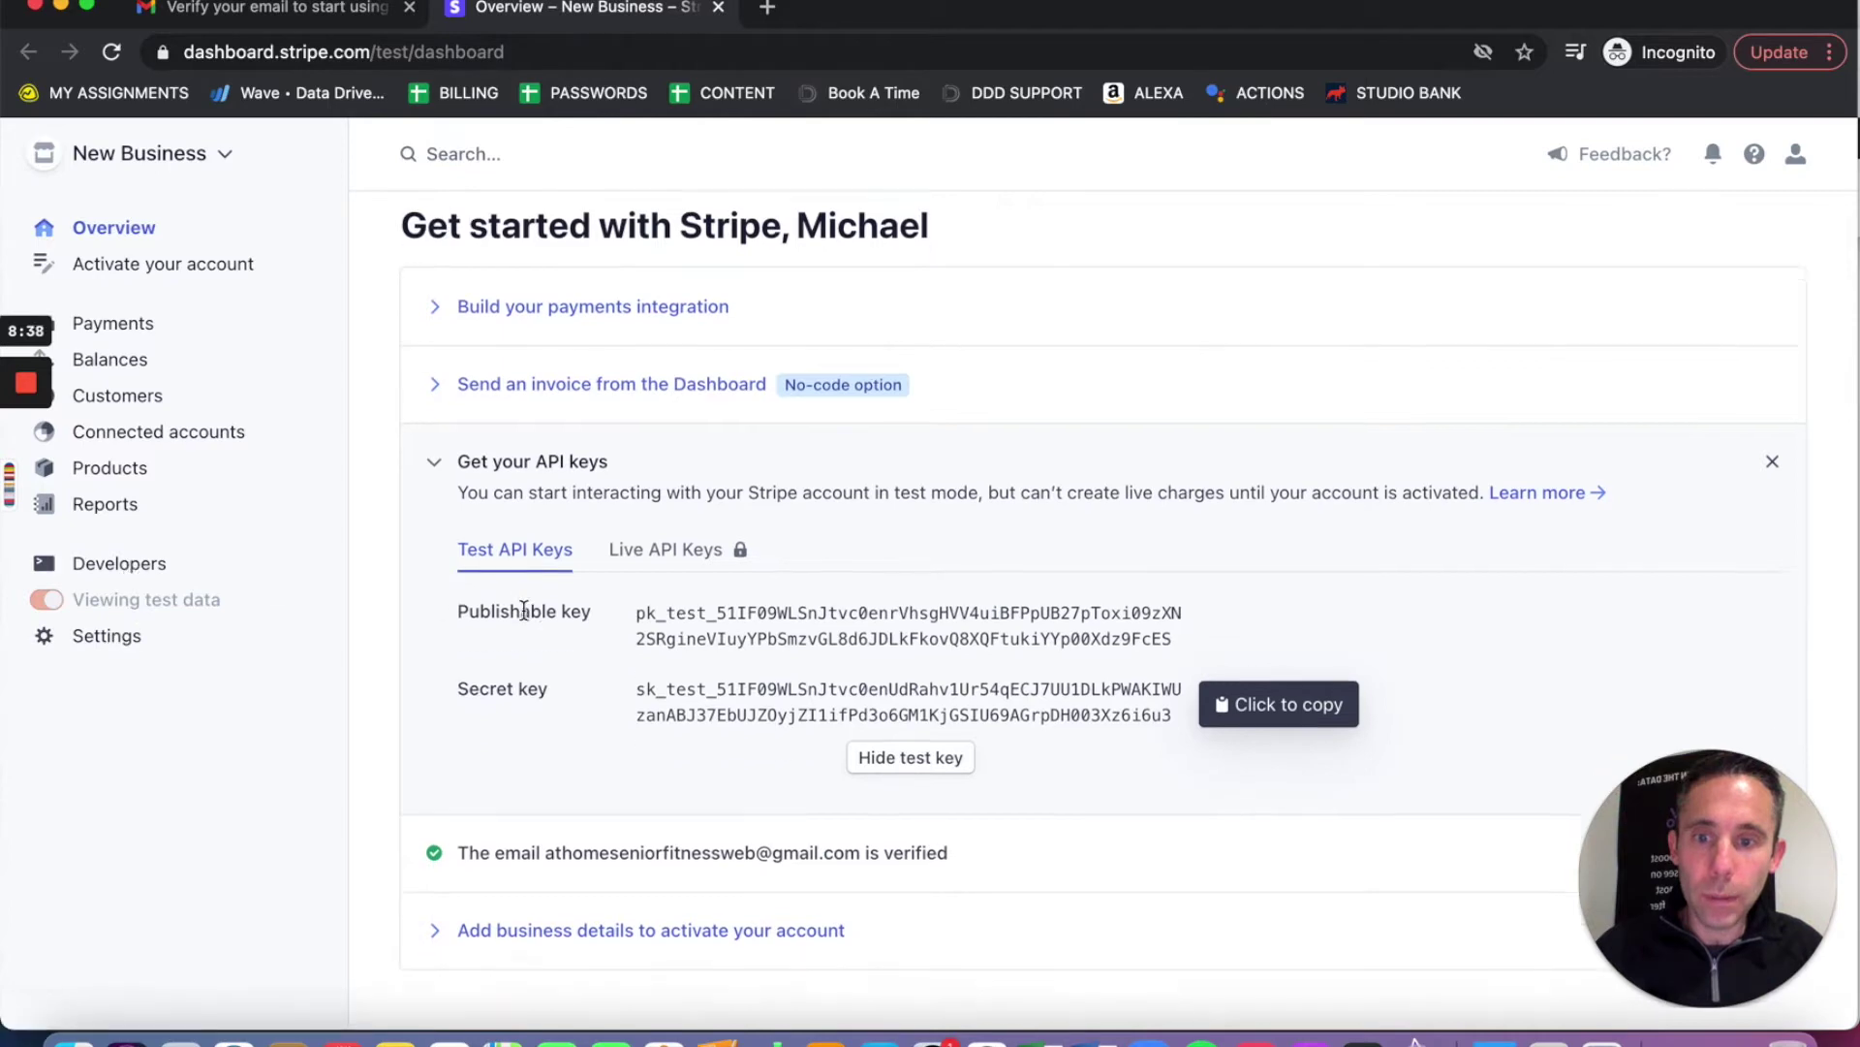
{"action": "scroll", "coordinate": [526, 618], "scroll_direction": "up", "scroll_amount": 5}
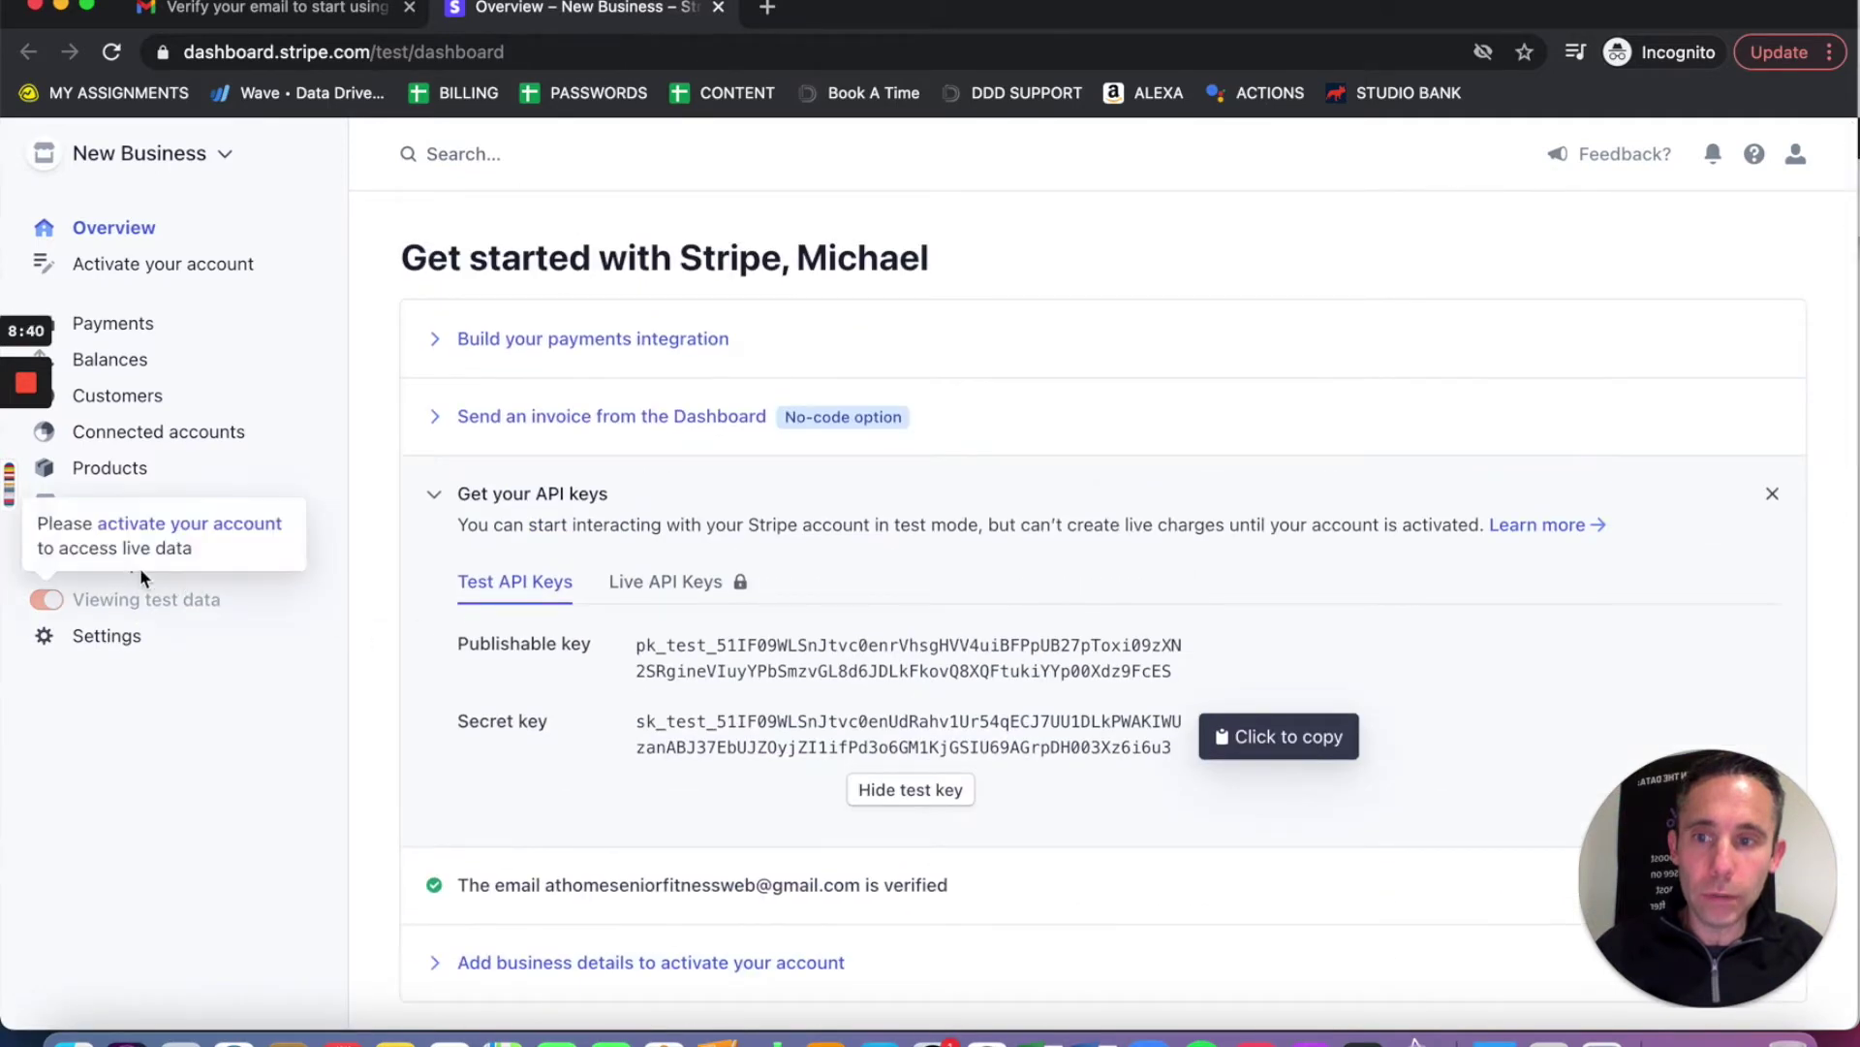
{"action": "left_click", "coordinate": [116, 562]}
{"action": "left_click", "coordinate": [124, 627]}
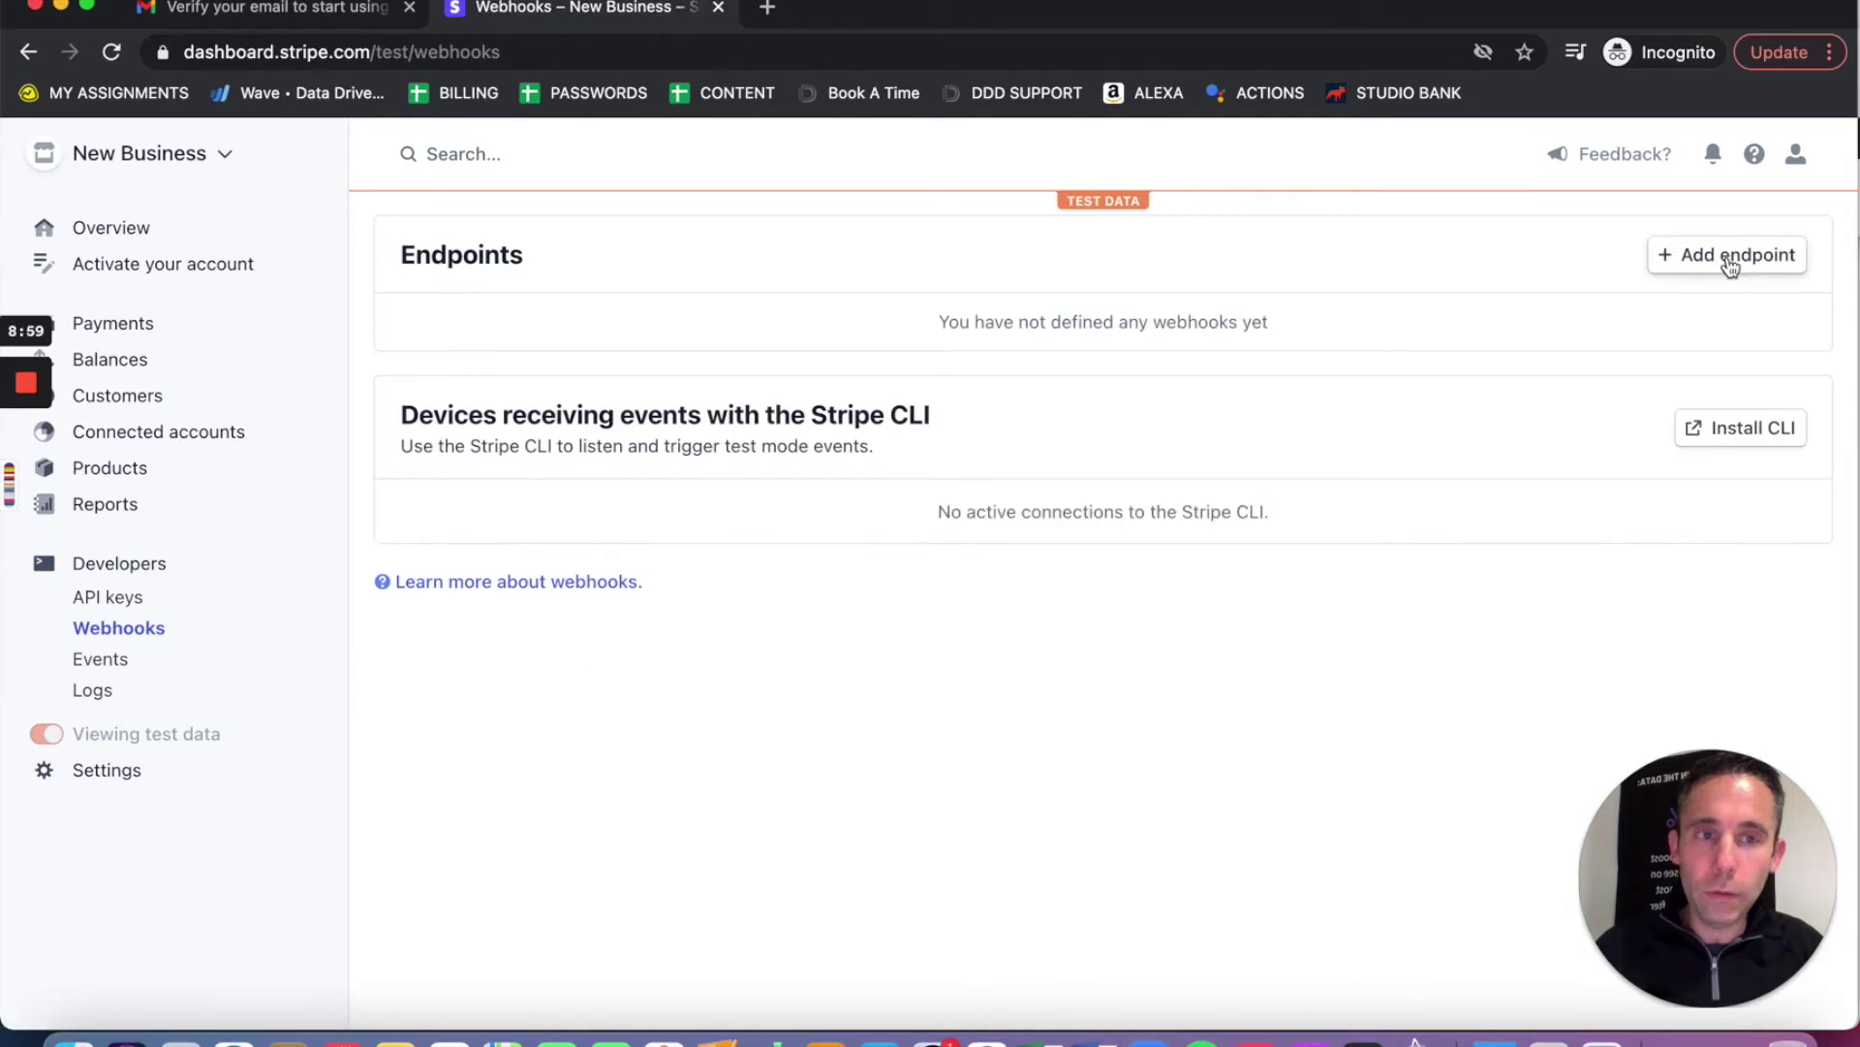
{"action": "left_click", "coordinate": [1730, 258]}
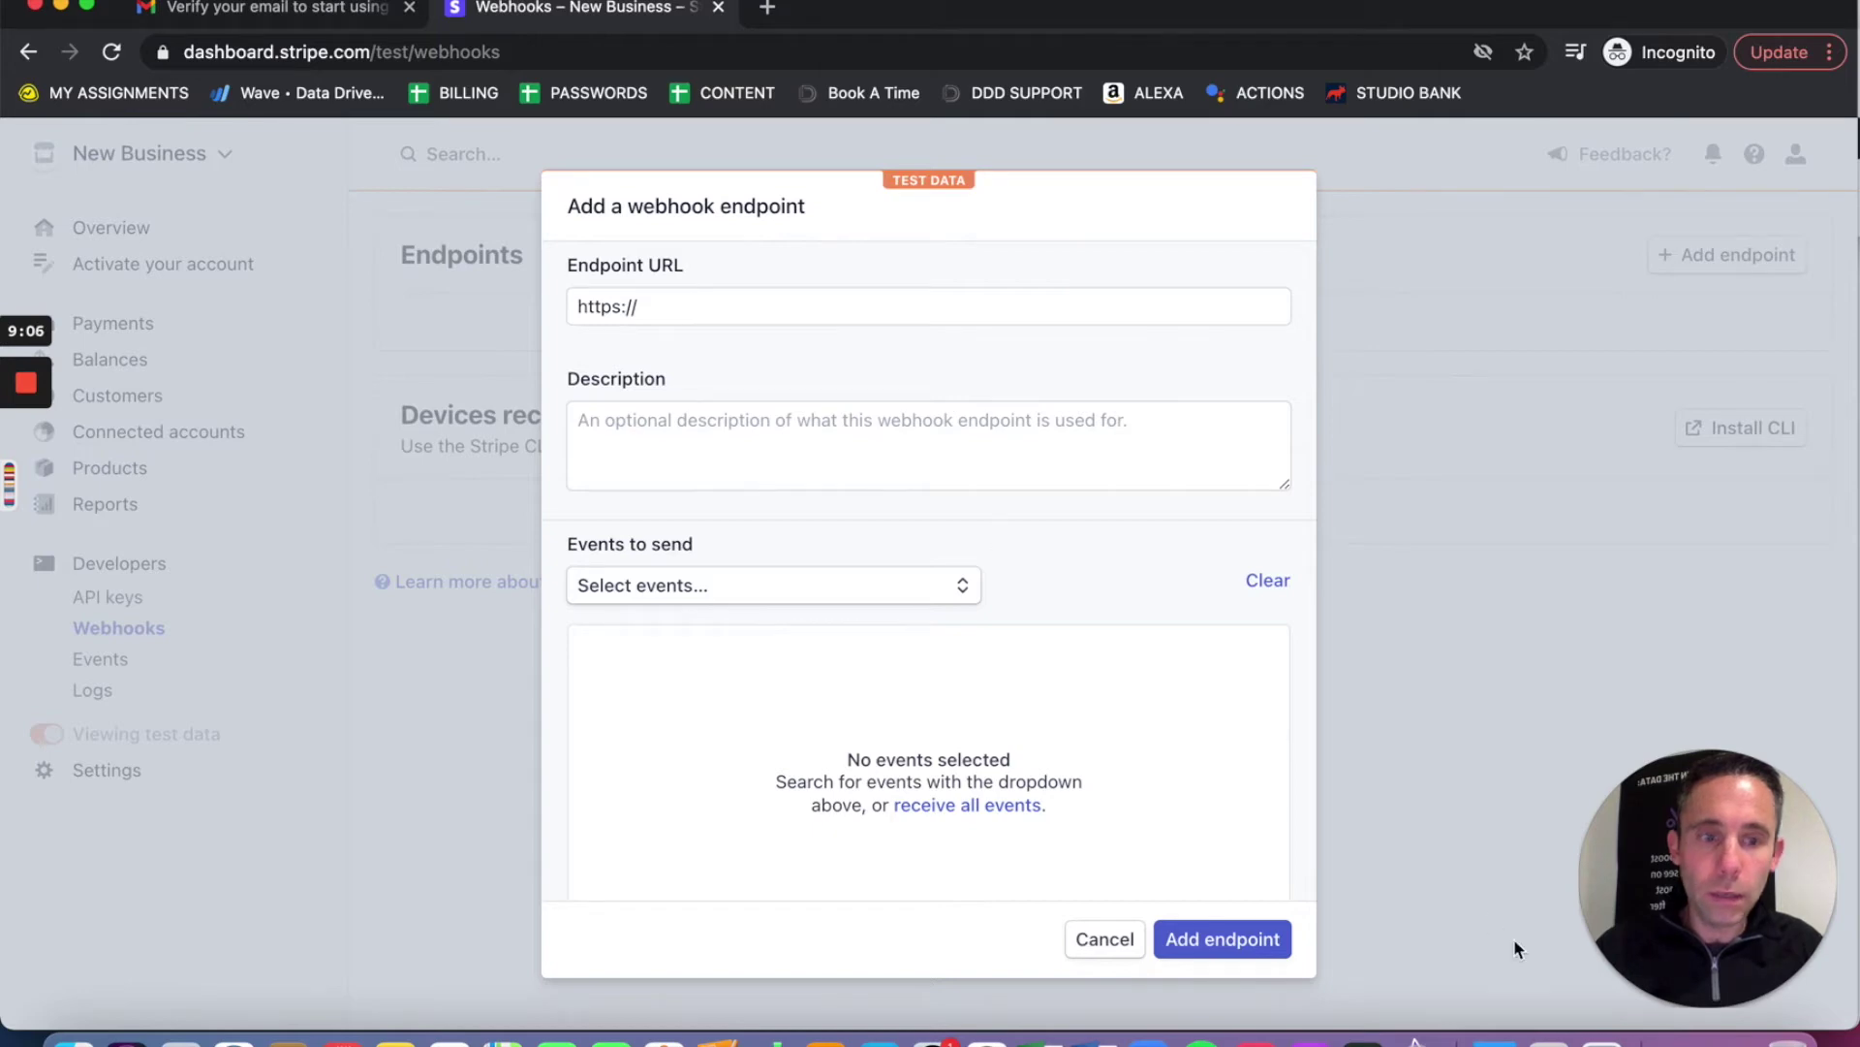
{"action": "left_click", "coordinate": [59, 6]}
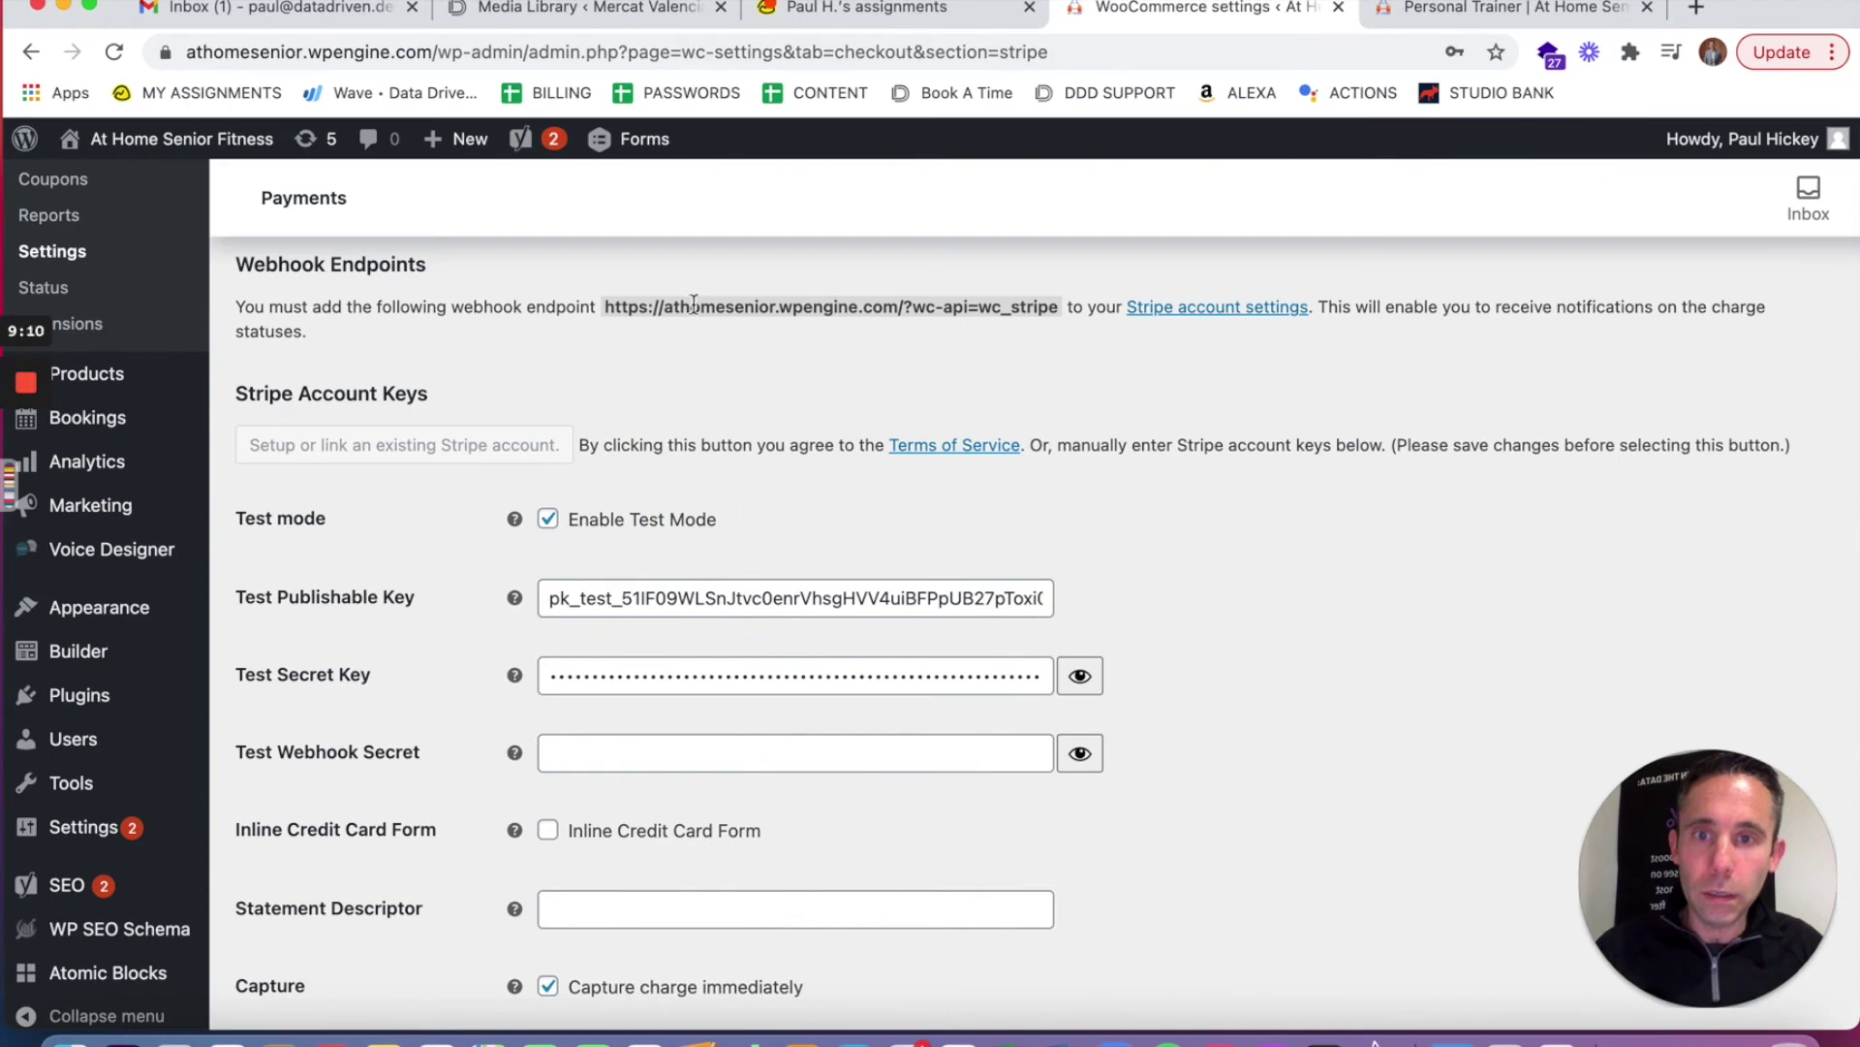
Step: Select the webhook endpoint URL under Webhook Endpoints and copy it
{"action": "left_click_drag", "start_coordinate": [605, 308], "coordinate": [1056, 312]}
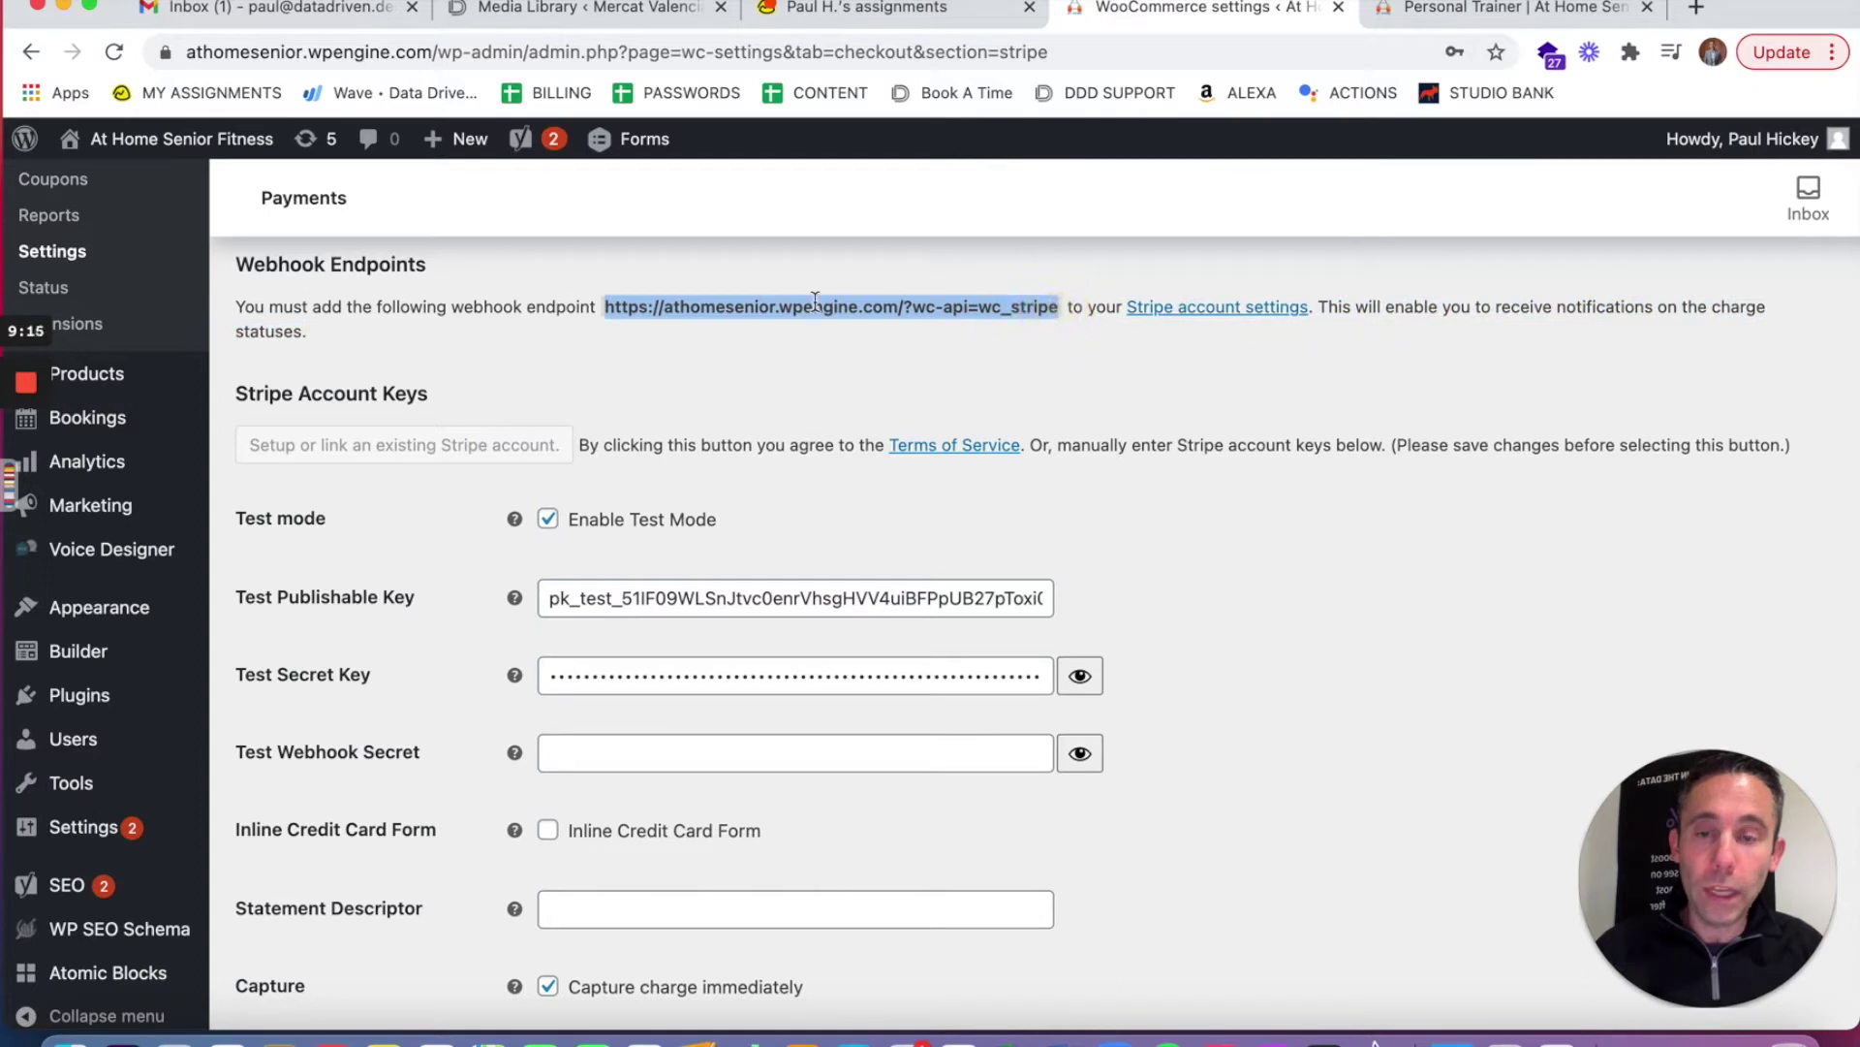
{"action": "right_click", "coordinate": [713, 310]}
{"action": "left_click", "coordinate": [766, 370]}
{"action": "left_click", "coordinate": [1709, 1032]}
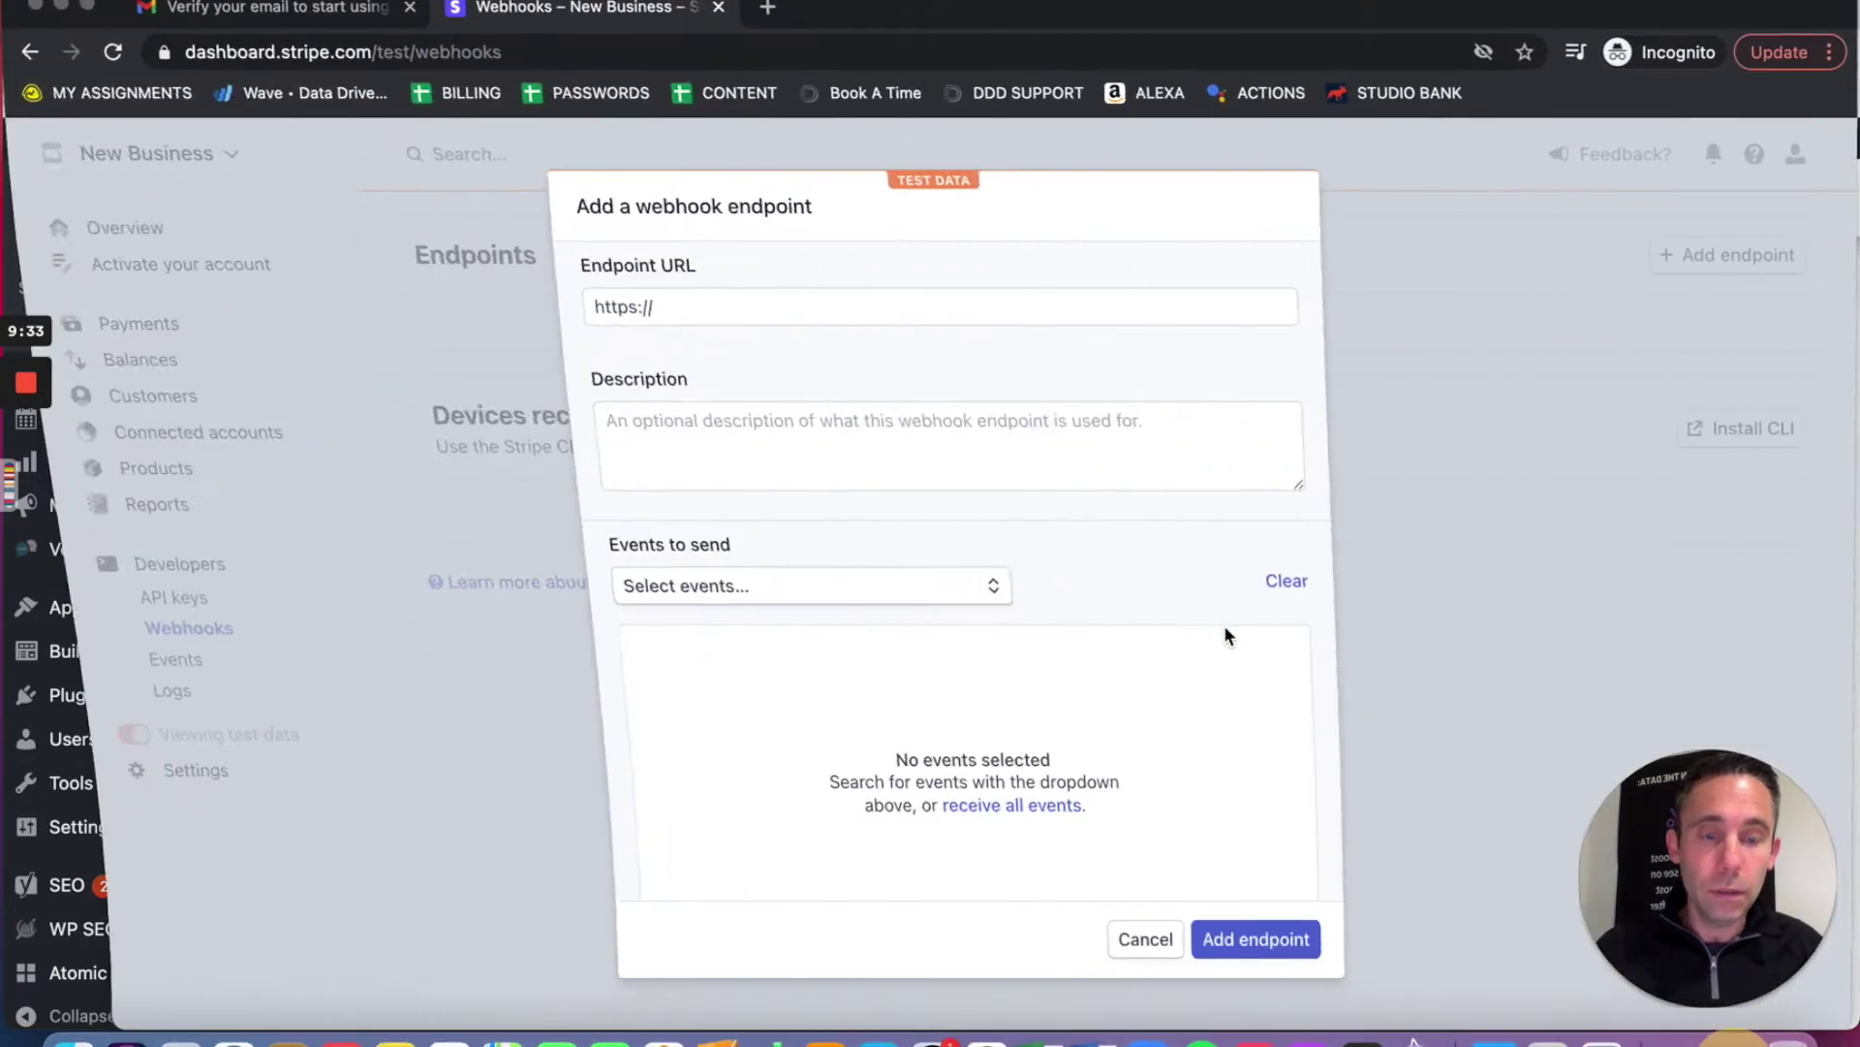
{"action": "left_click", "coordinate": [698, 304]}
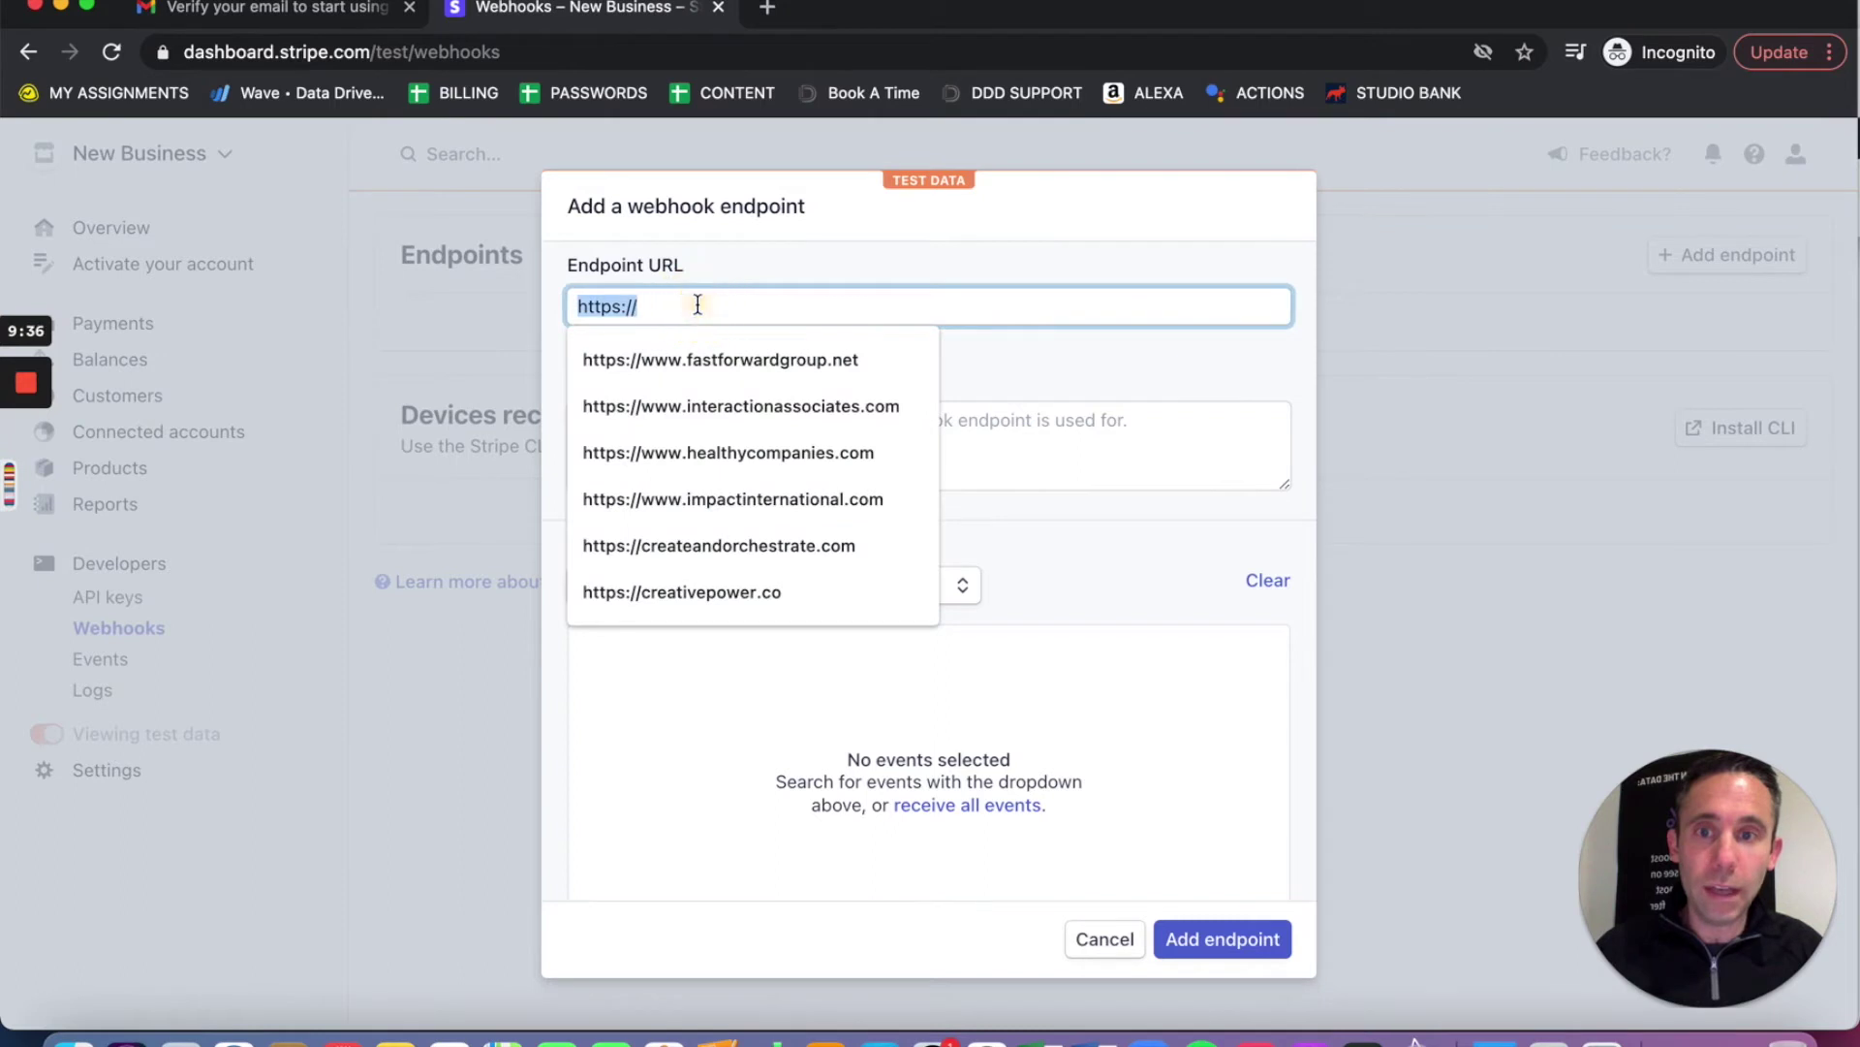
{"action": "key", "text": "super+v"}
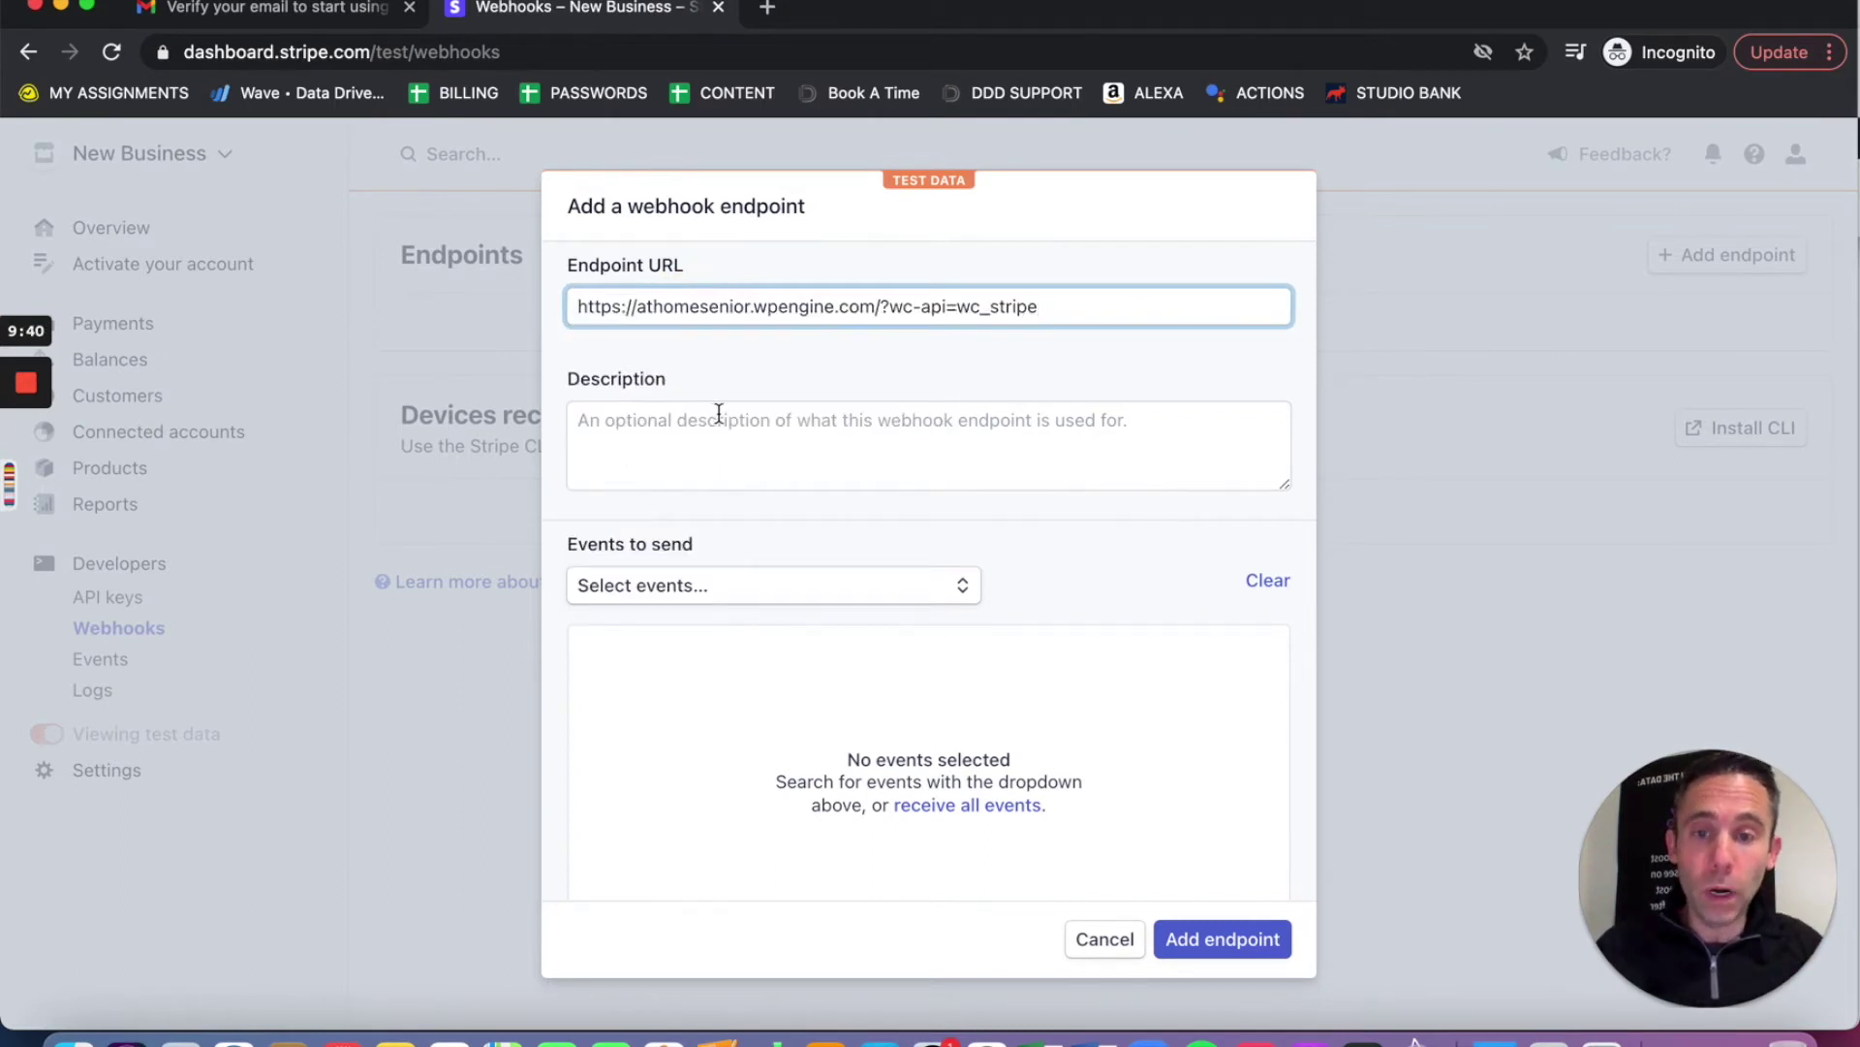
{"action": "left_click", "coordinate": [1070, 547]}
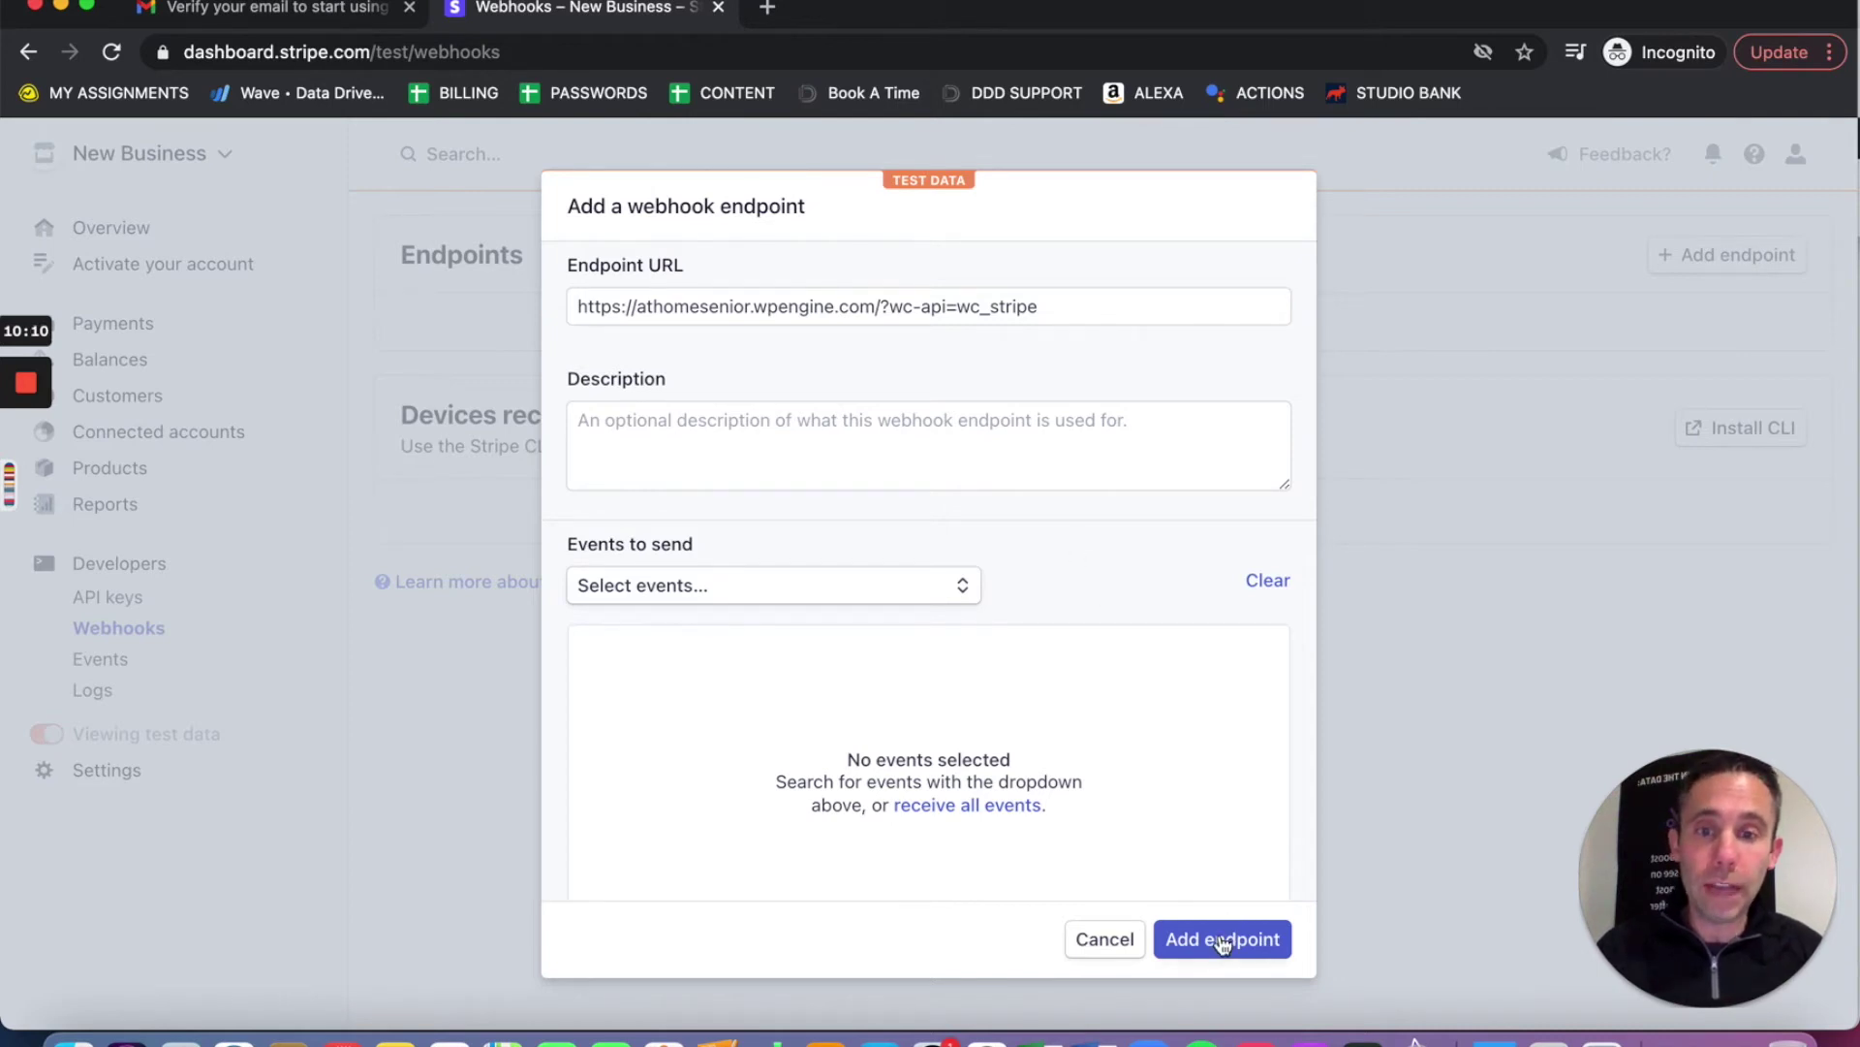
Step: Subscribe the endpoint to all events and add it to Stripe
{"action": "left_click", "coordinate": [946, 589]}
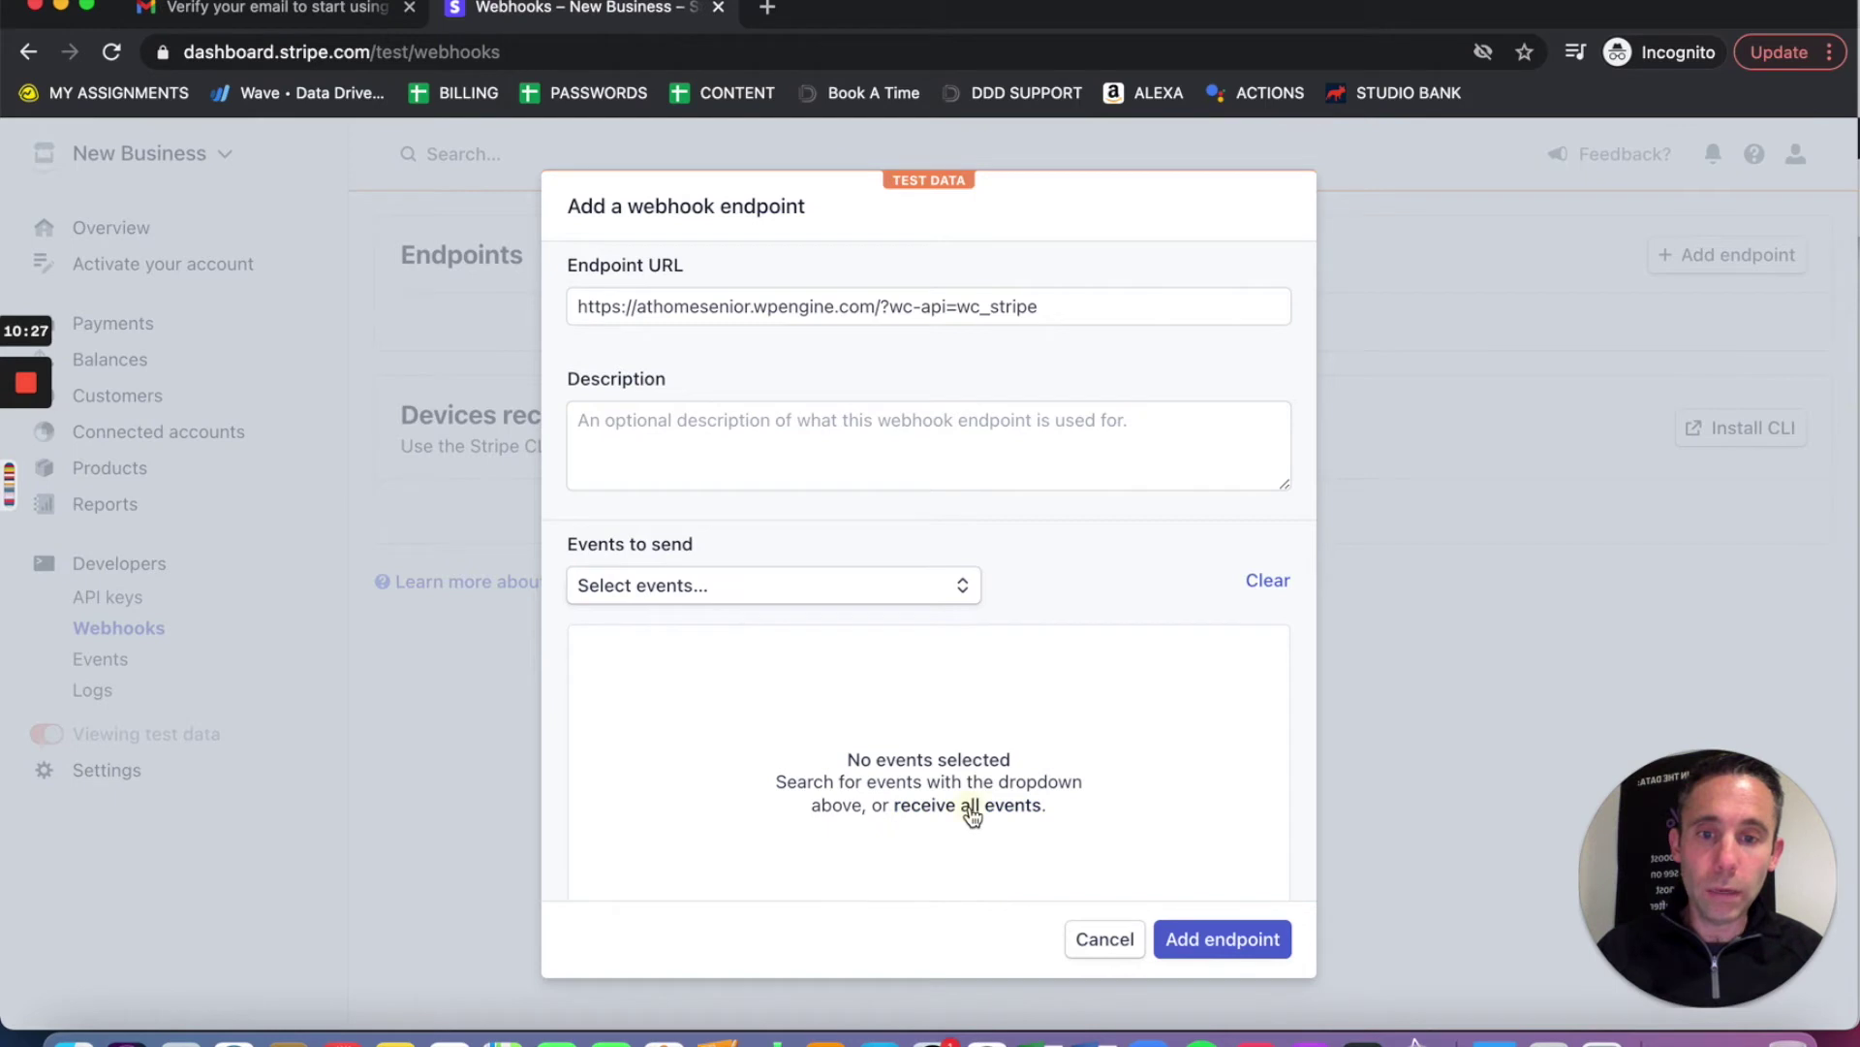
{"action": "left_click", "coordinate": [970, 806]}
{"action": "scroll", "coordinate": [970, 806], "scroll_direction": "down", "scroll_amount": 10}
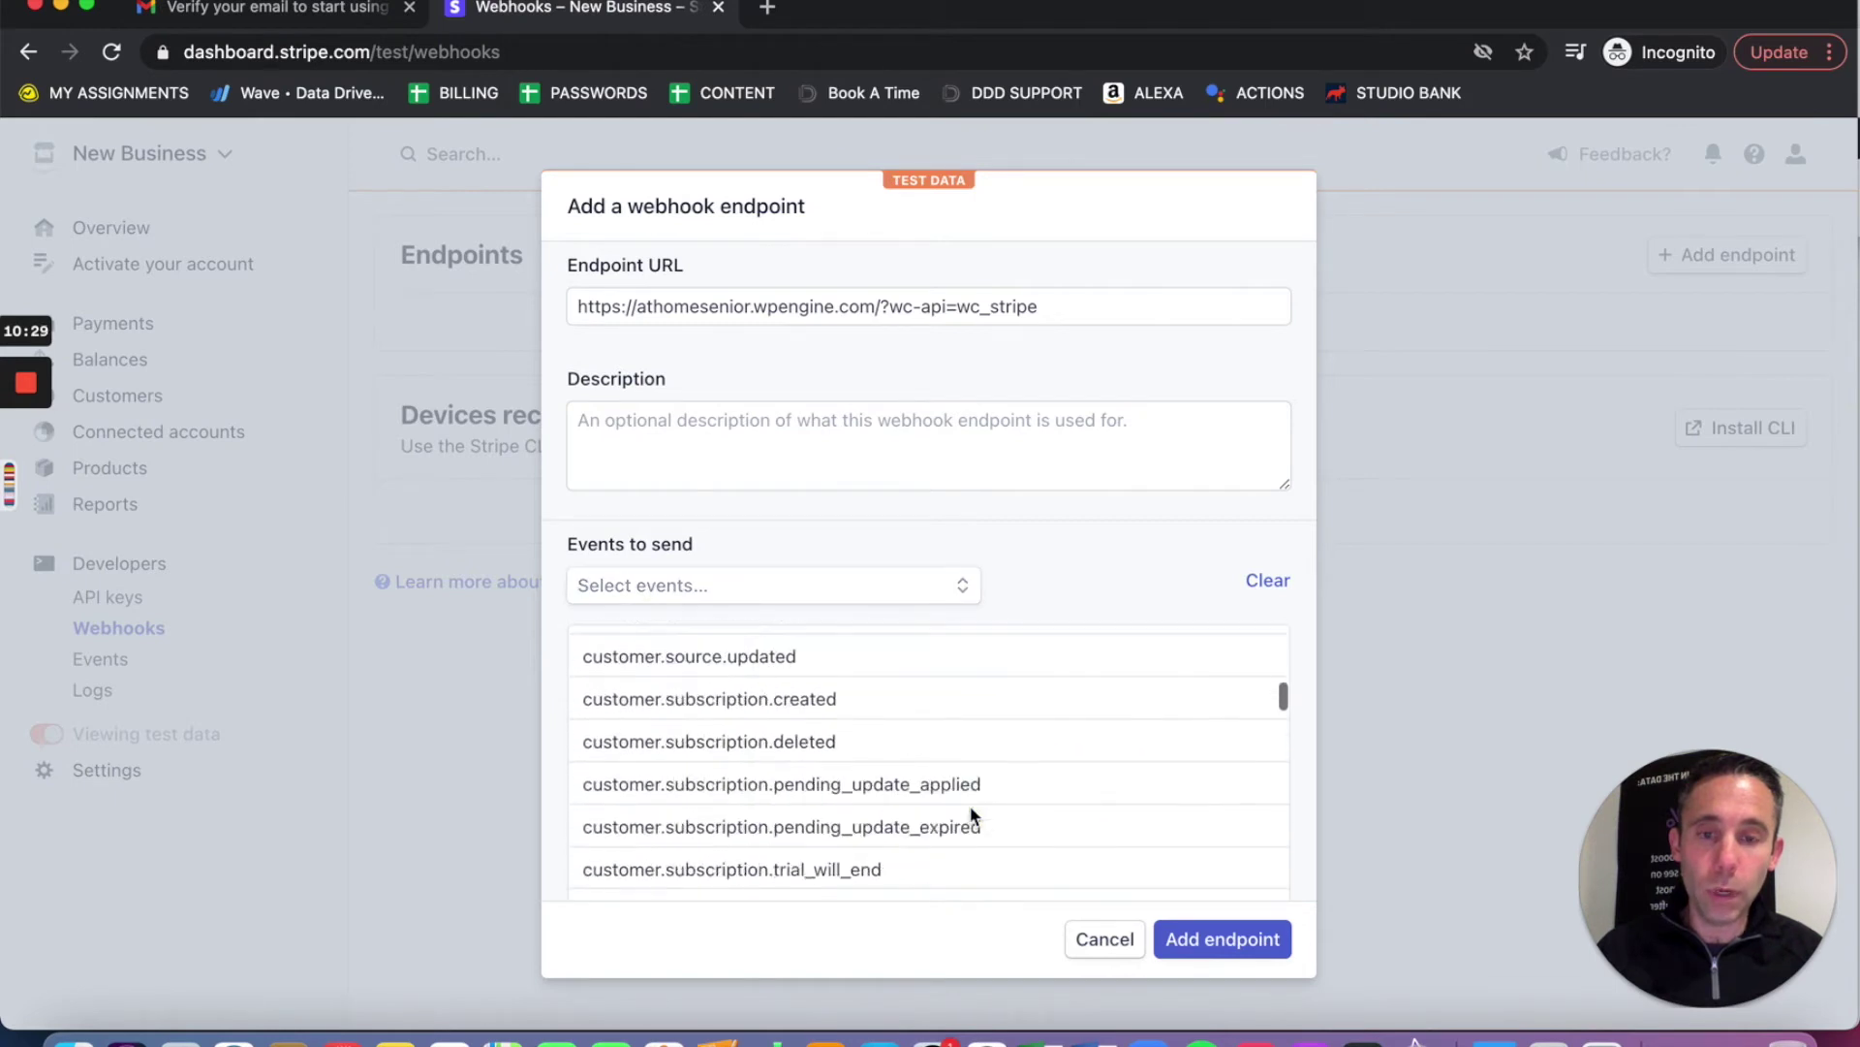
{"action": "scroll", "coordinate": [971, 807], "scroll_direction": "up", "scroll_amount": 10}
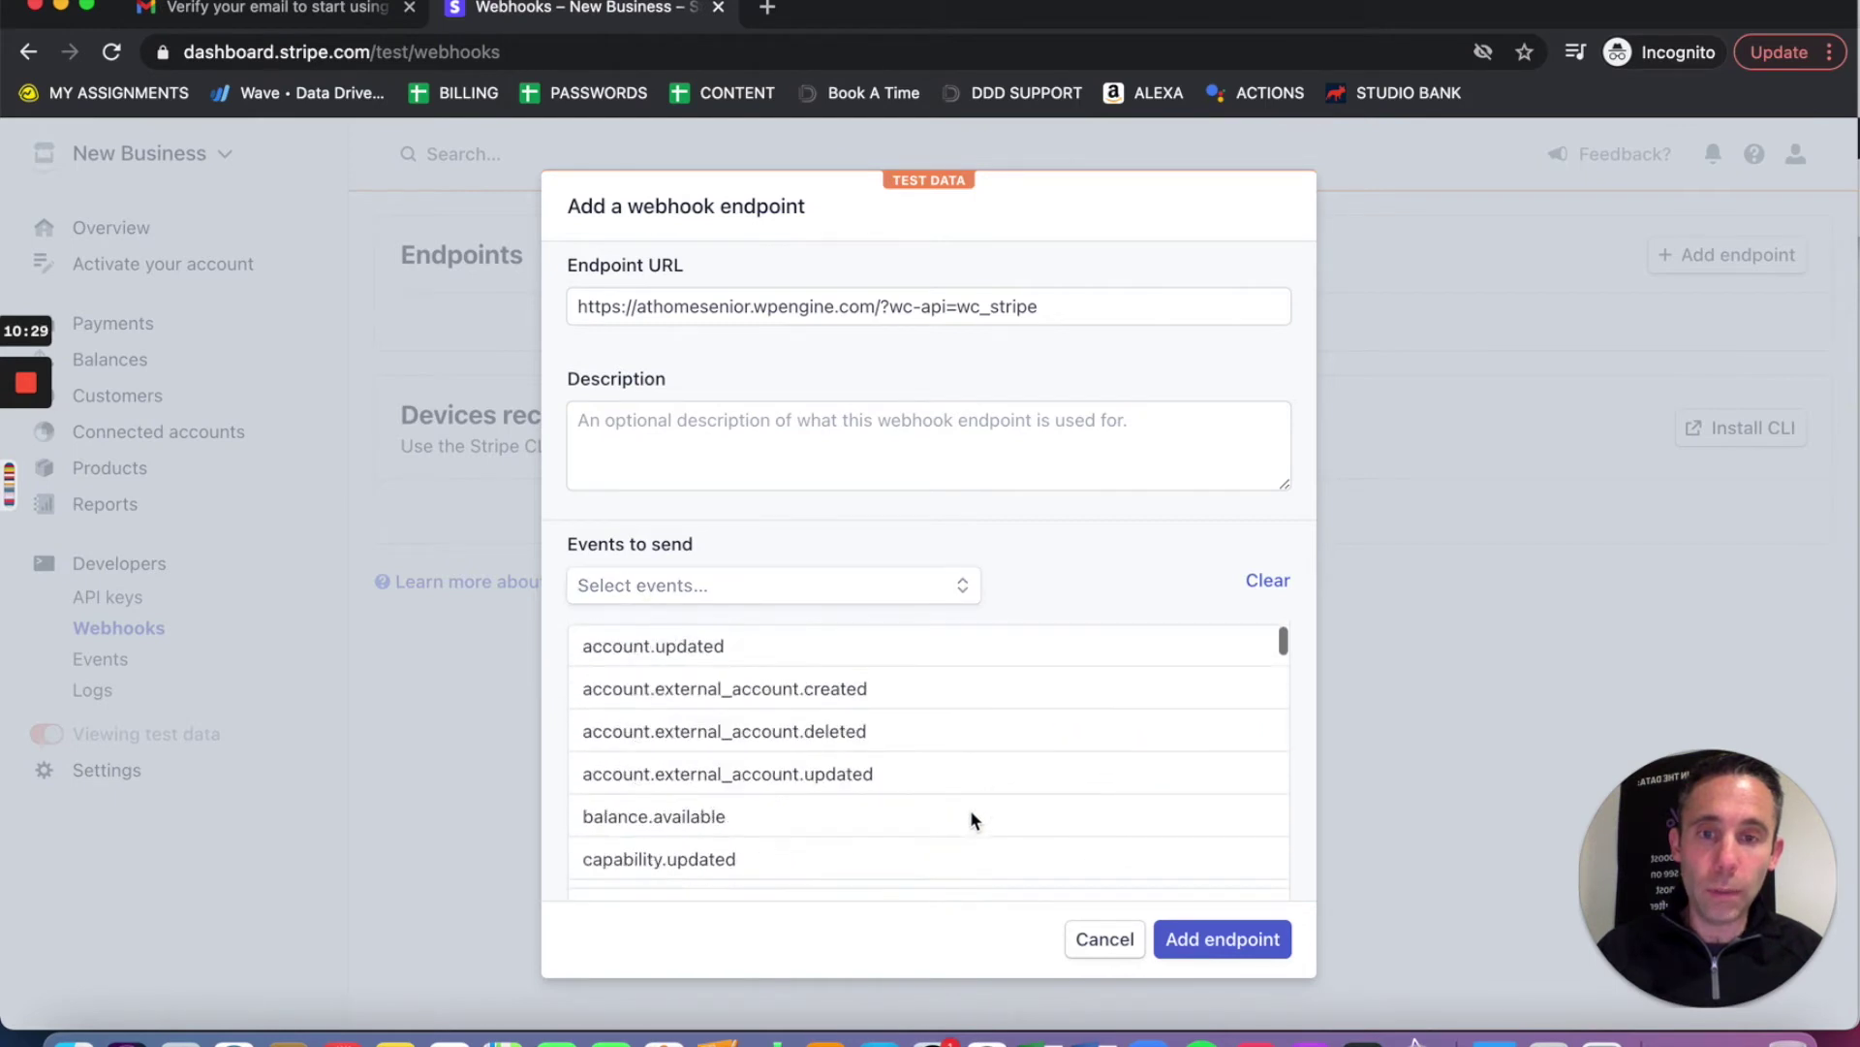
{"action": "left_click", "coordinate": [1206, 939]}
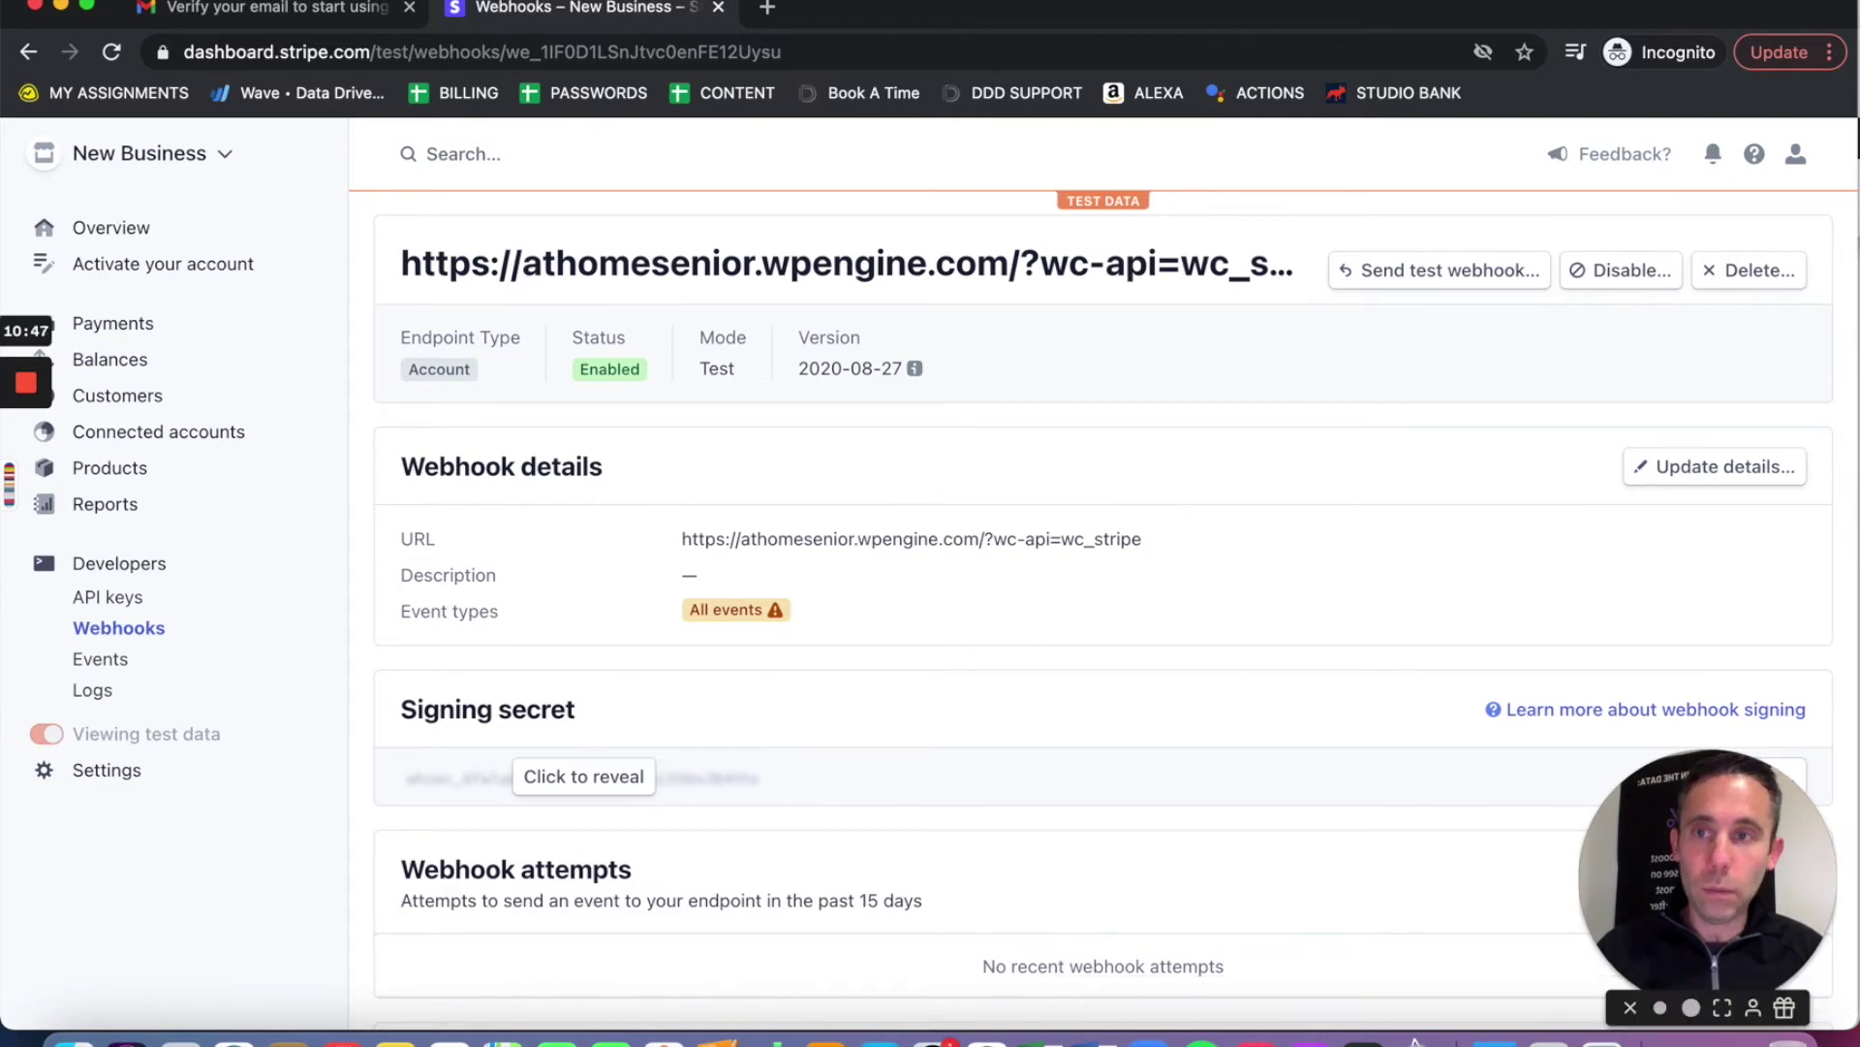
{"action": "key", "text": "super+grave"}
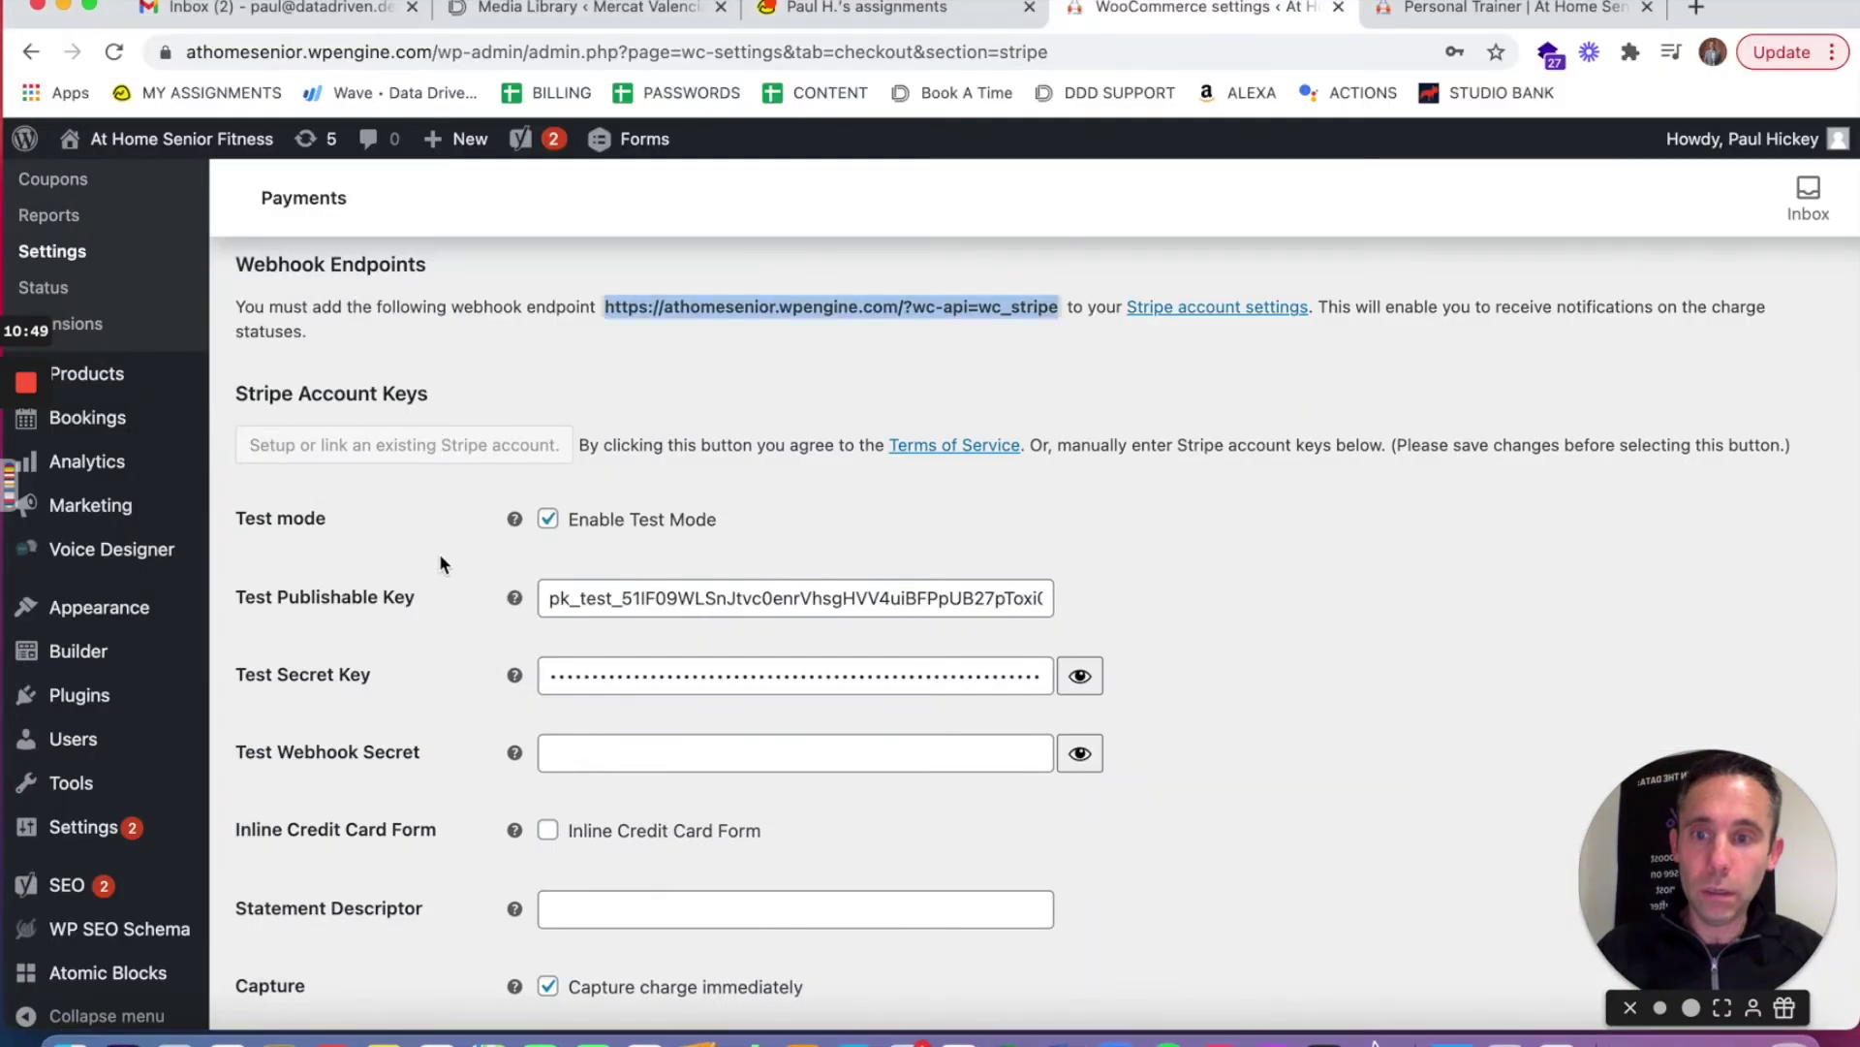
Step: Reveal and copy the new endpoint's webhook signing secret in Stripe
{"action": "mouse_move", "coordinate": [512, 751]}
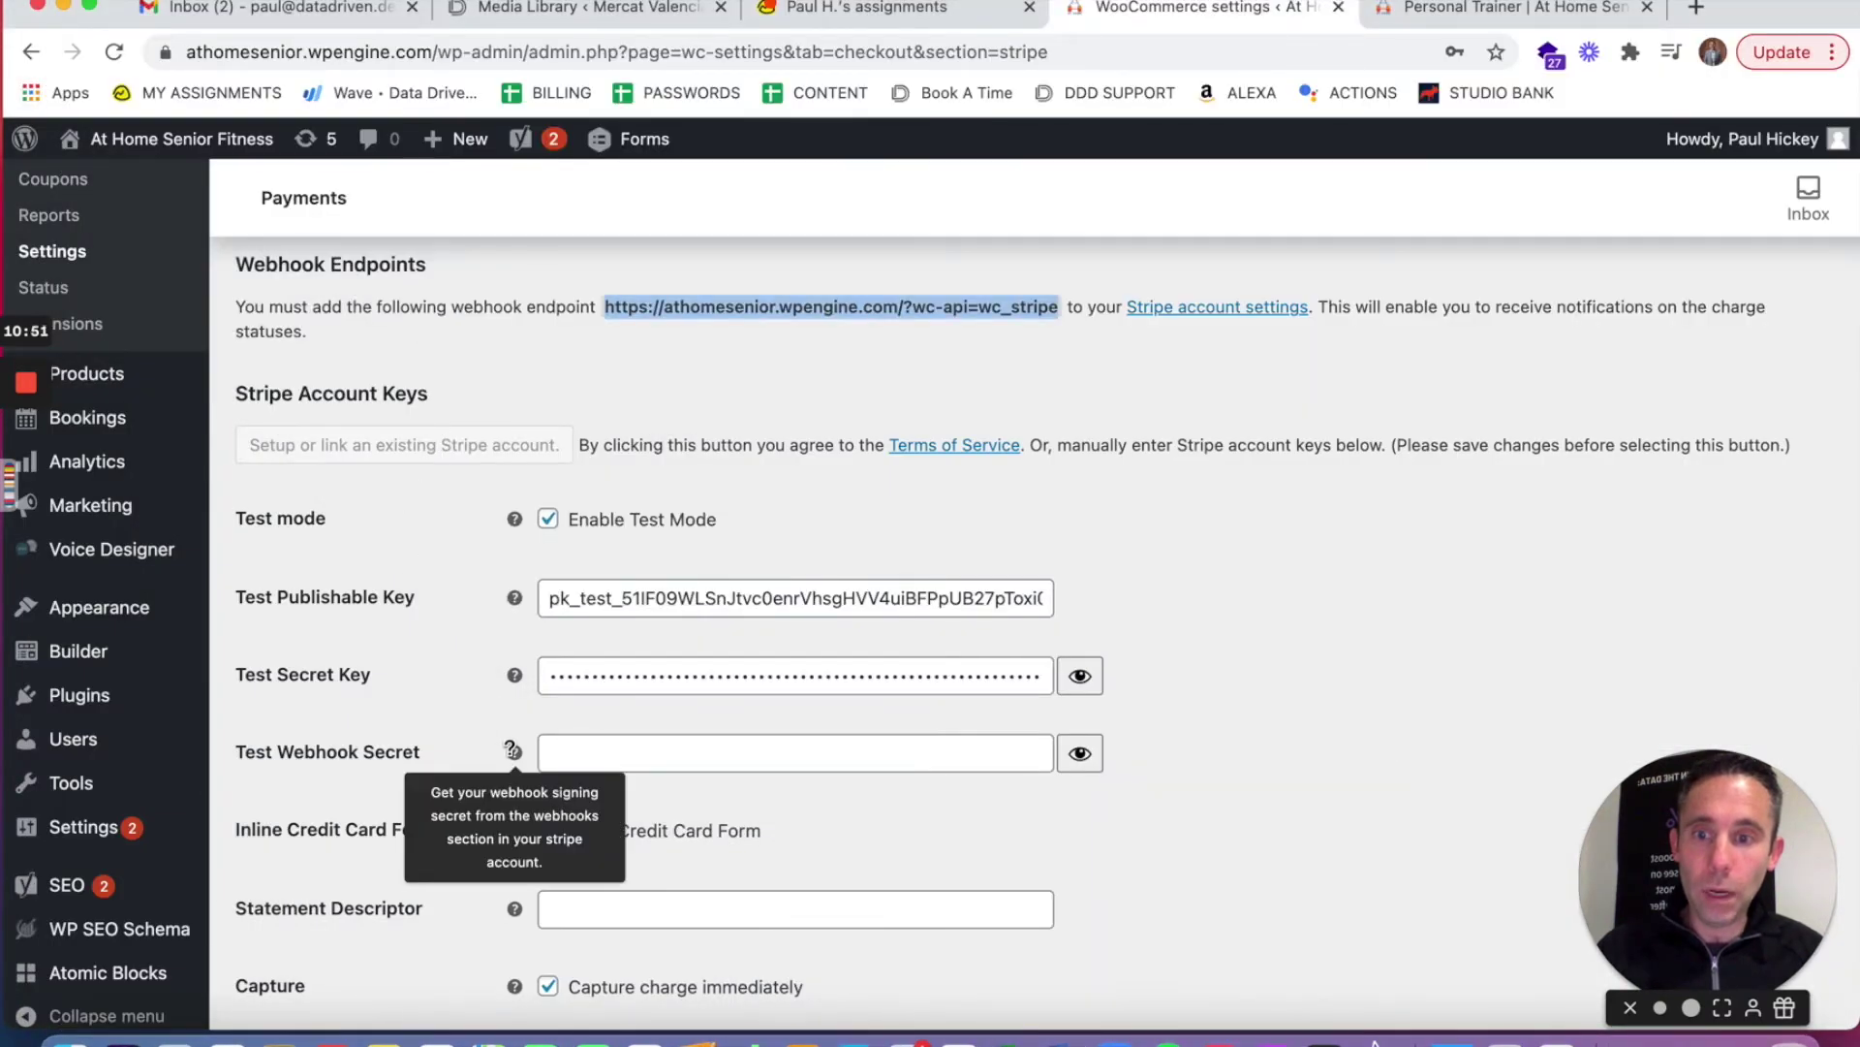
{"action": "scroll", "coordinate": [963, 839], "scroll_direction": "up", "scroll_amount": 1}
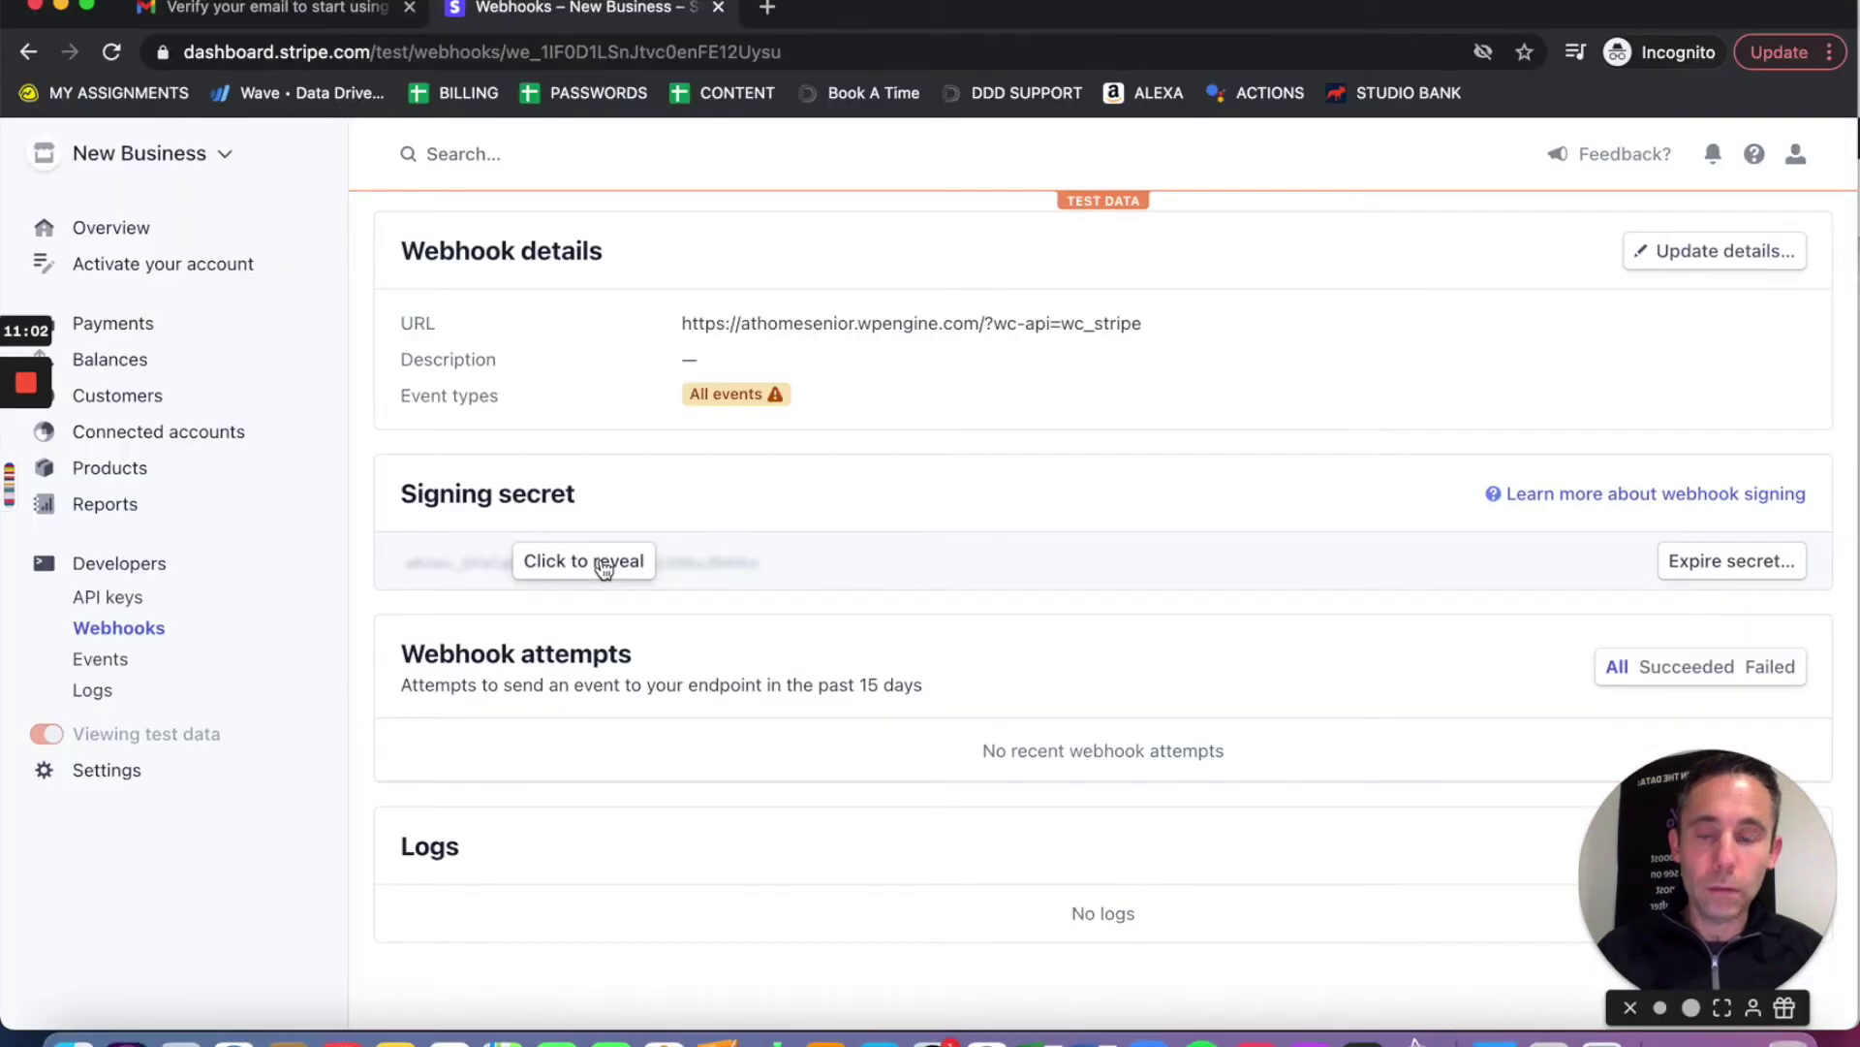
{"action": "left_click", "coordinate": [593, 562]}
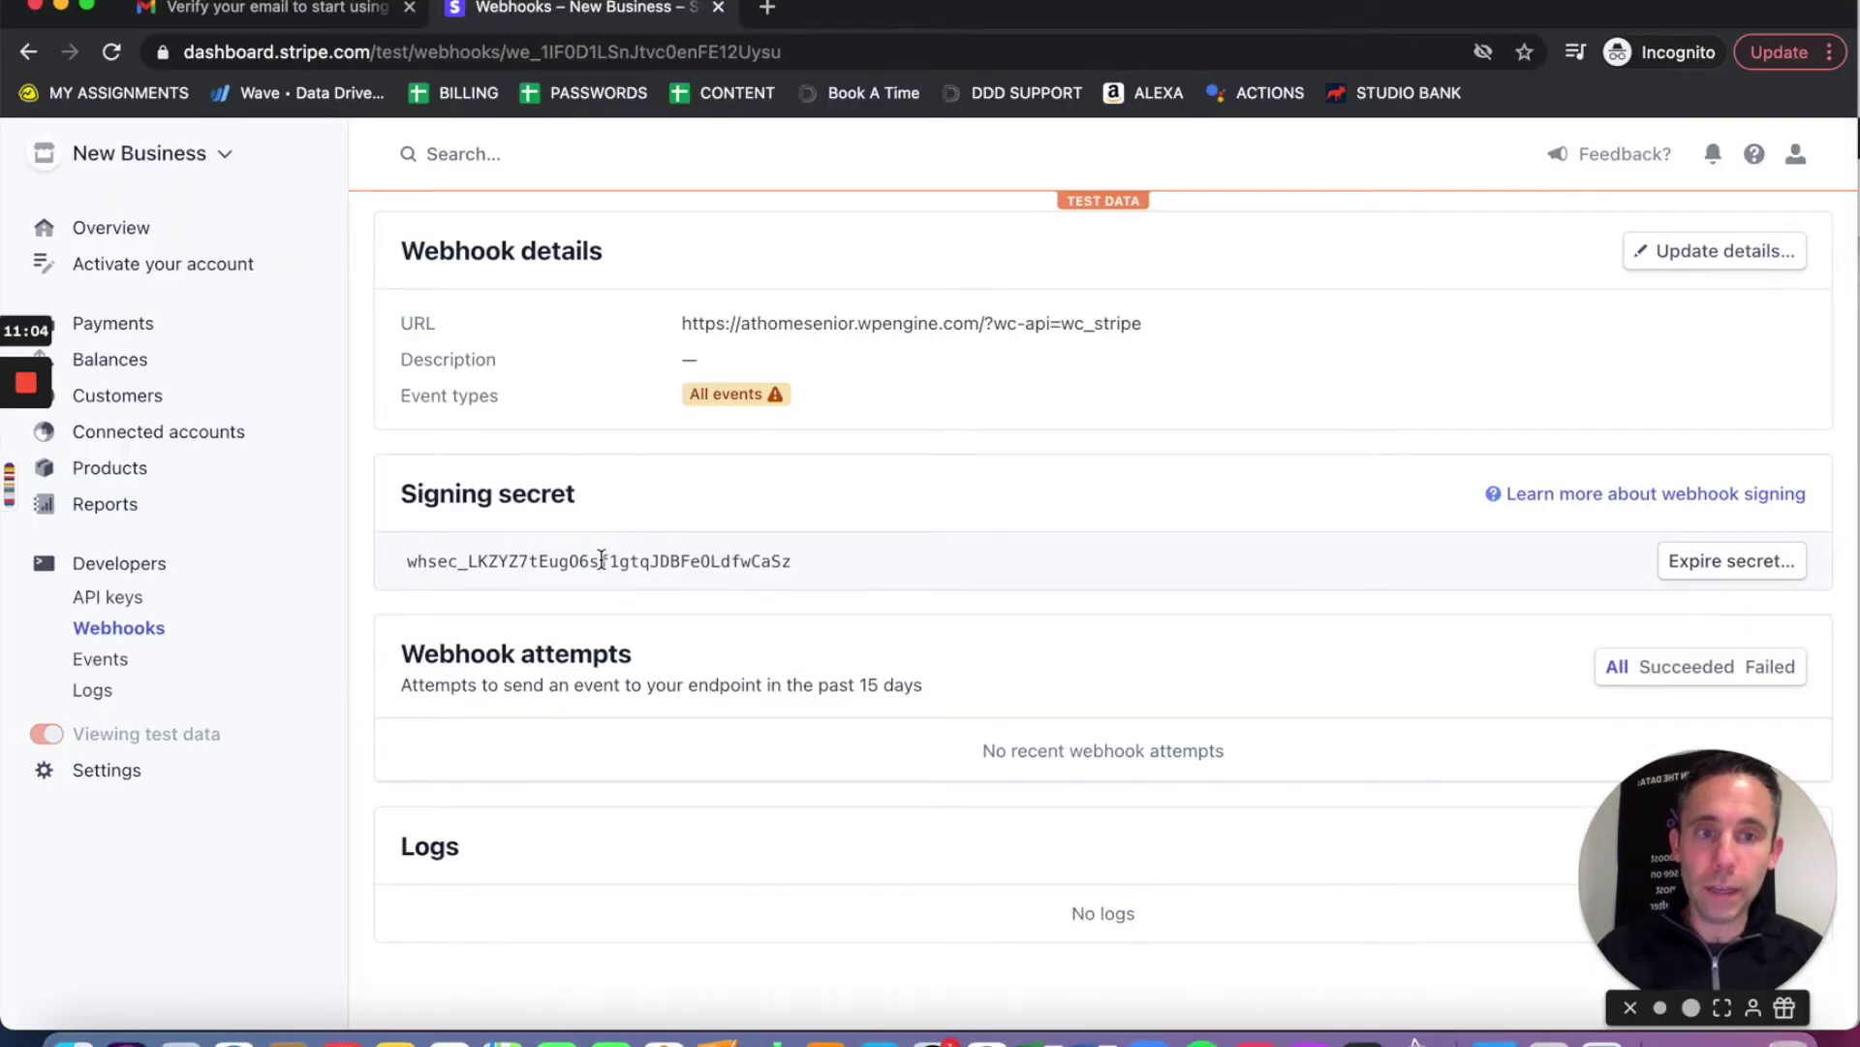
{"action": "double_click", "coordinate": [601, 559]}
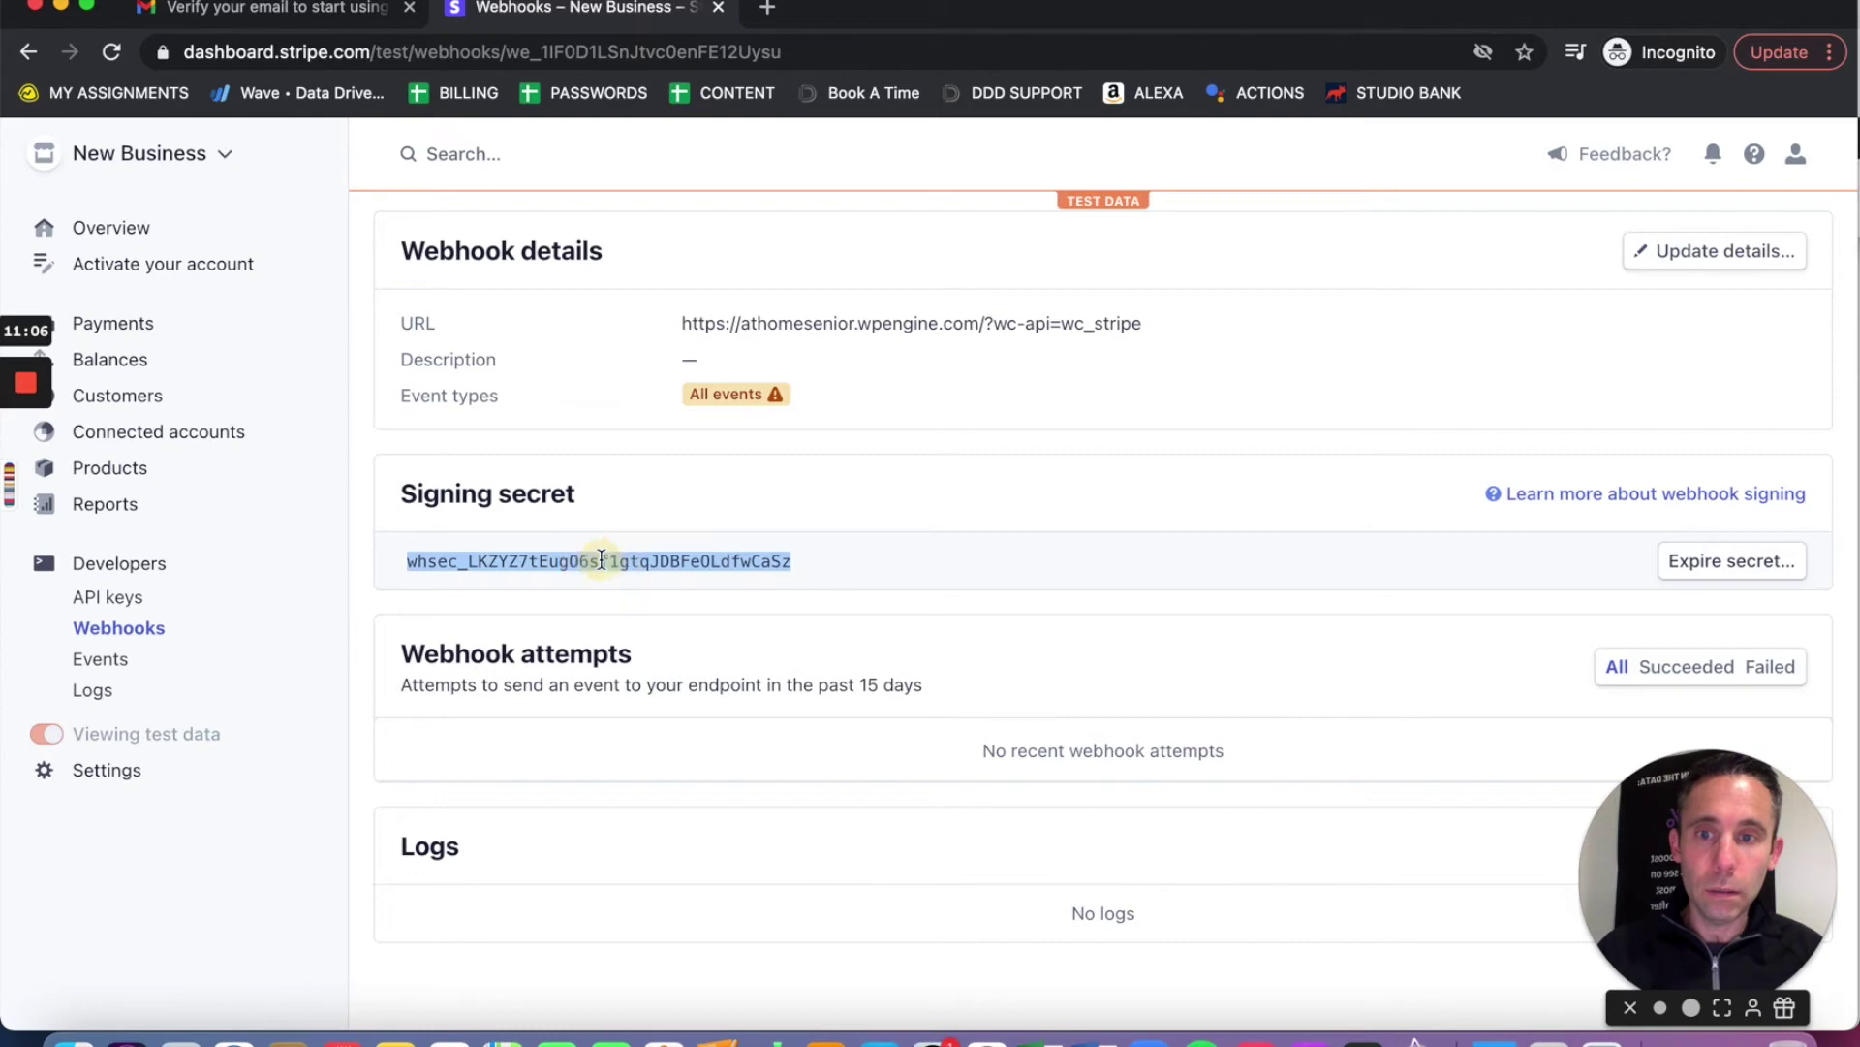
{"action": "right_click", "coordinate": [600, 562]}
{"action": "left_click", "coordinate": [657, 617]}
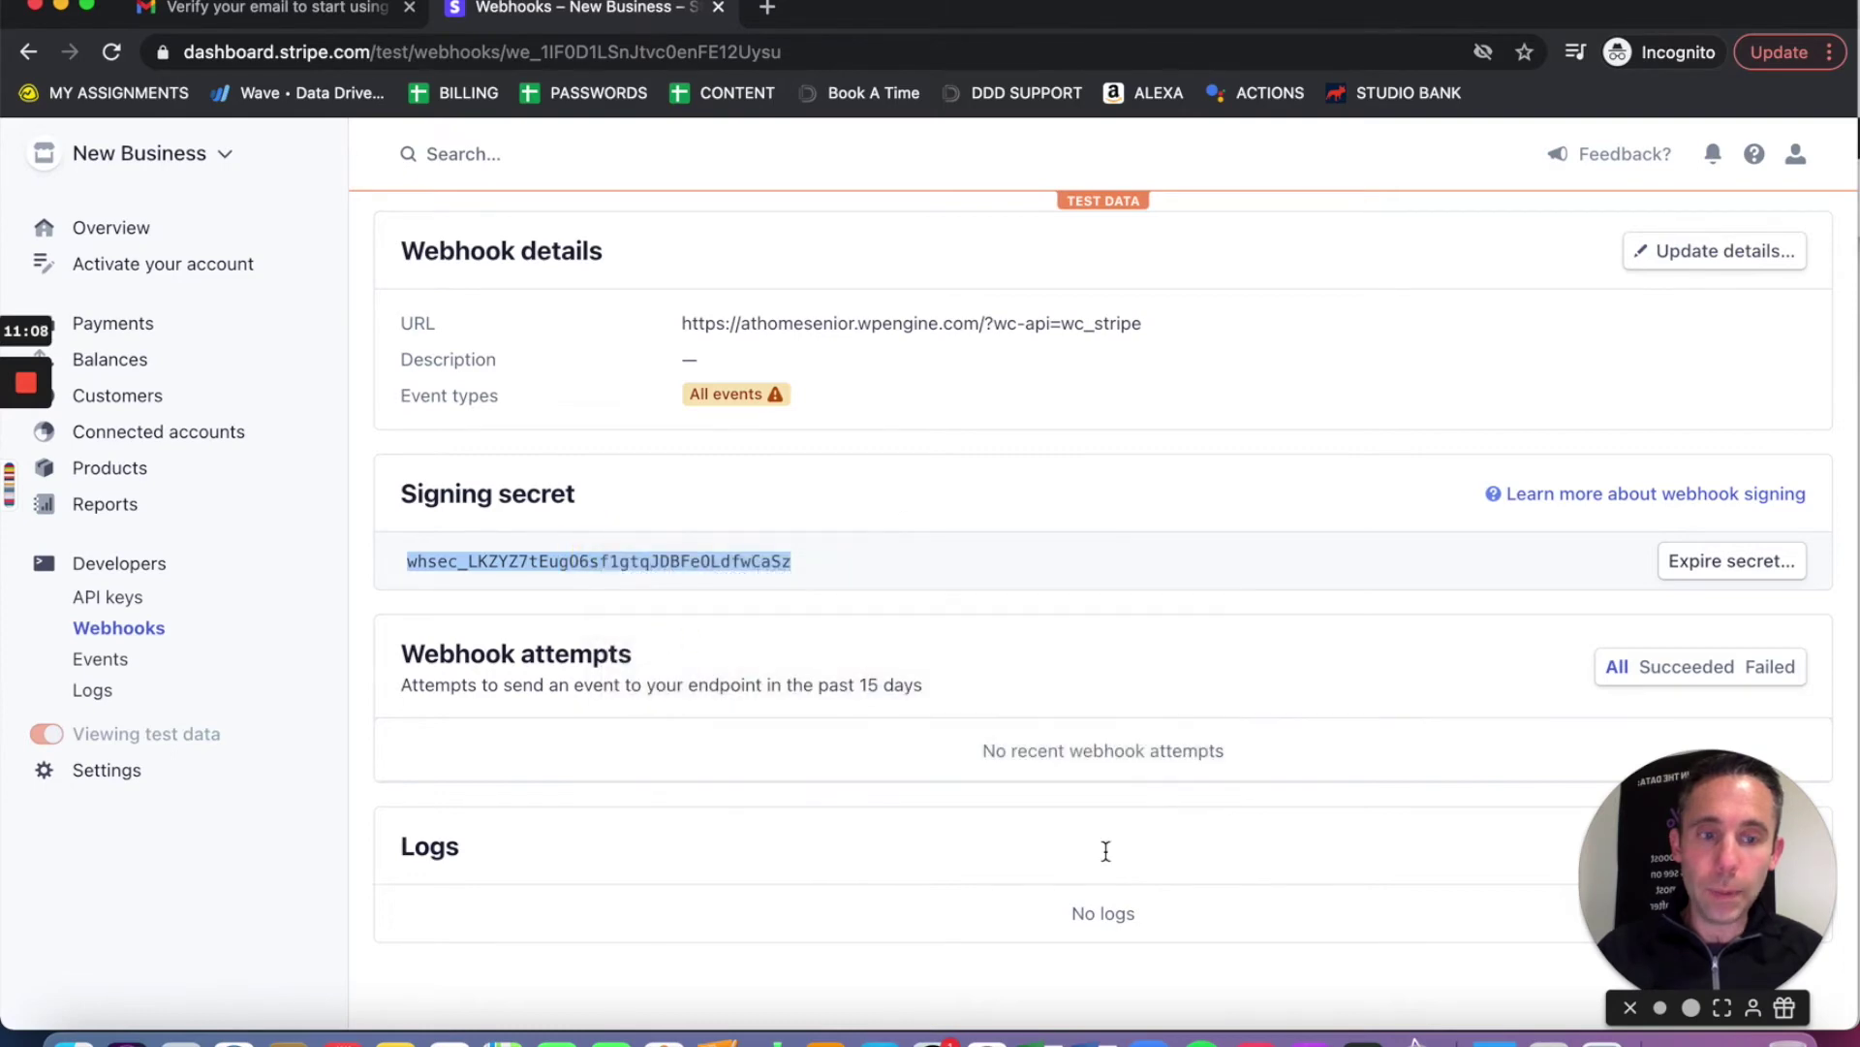
Step: Paste the signing secret into WooCommerce's Test Webhook Secret field and save changes
{"action": "left_click", "coordinate": [61, 7]}
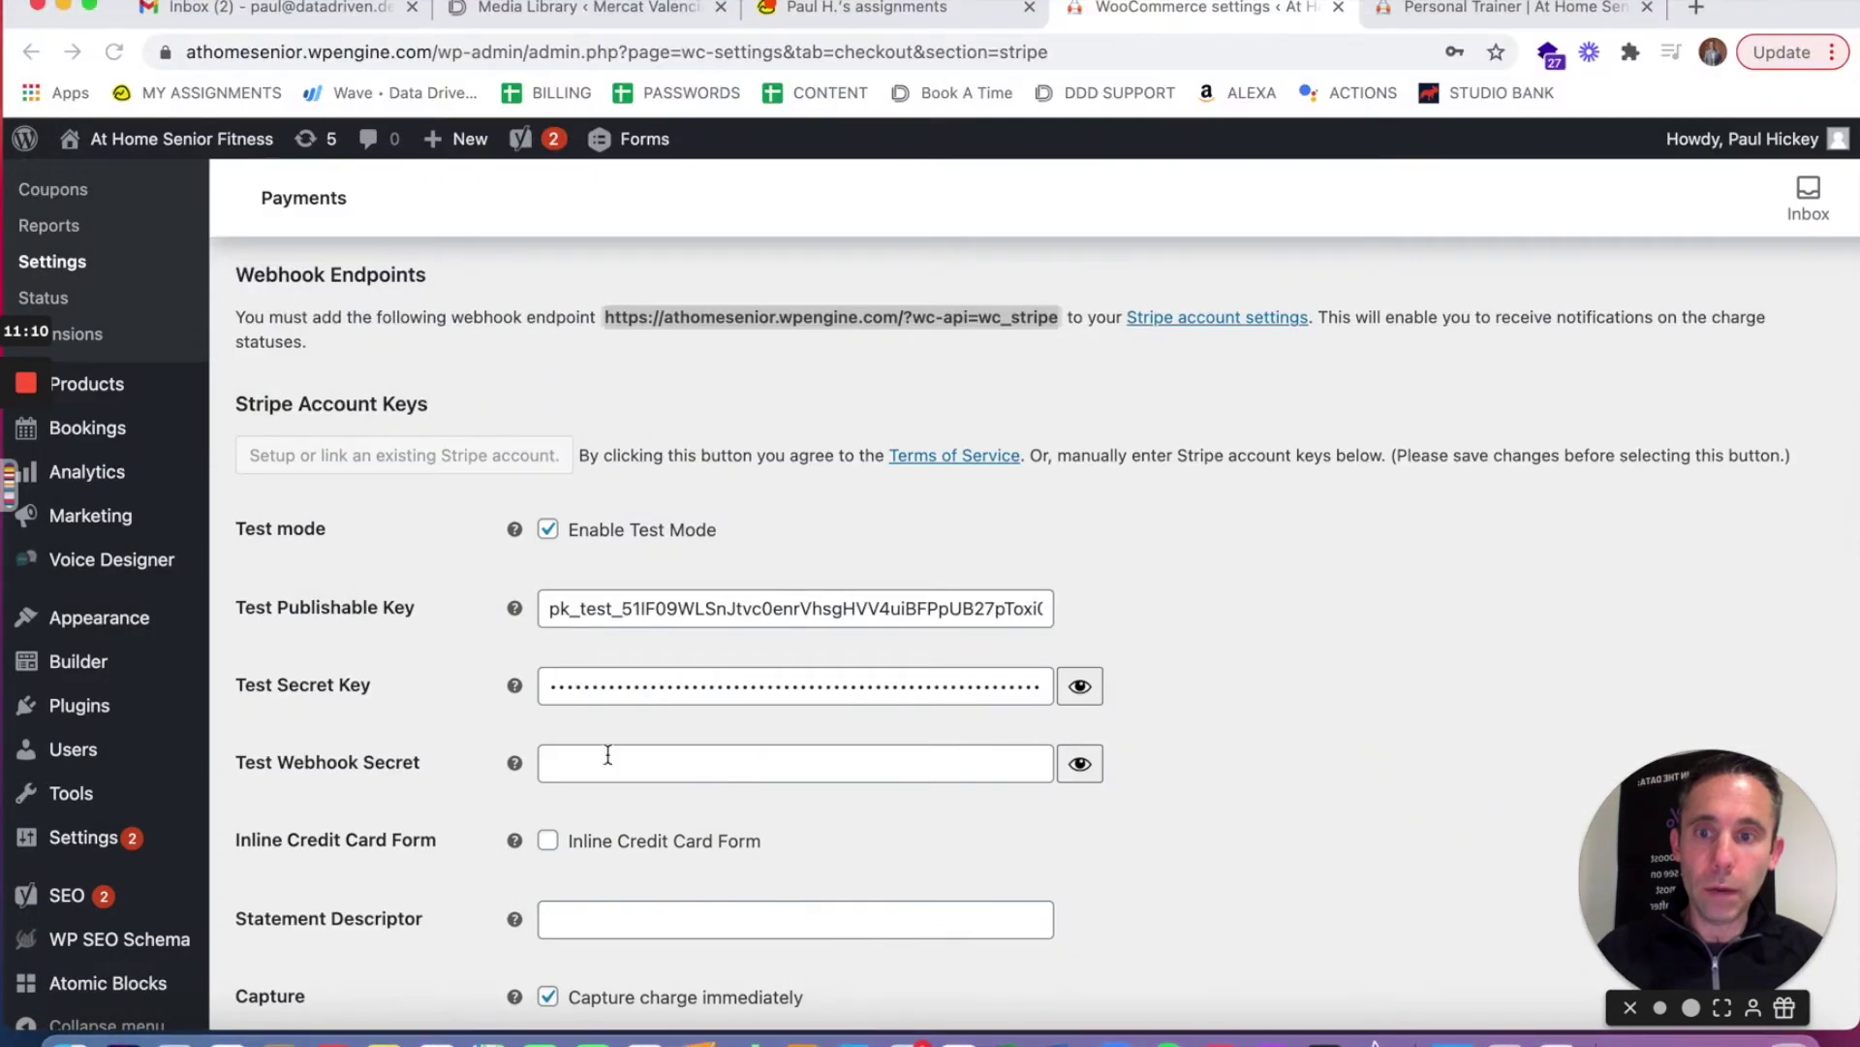
{"action": "scroll", "coordinate": [608, 755], "scroll_direction": "down", "scroll_amount": 2}
{"action": "left_click", "coordinate": [598, 692]}
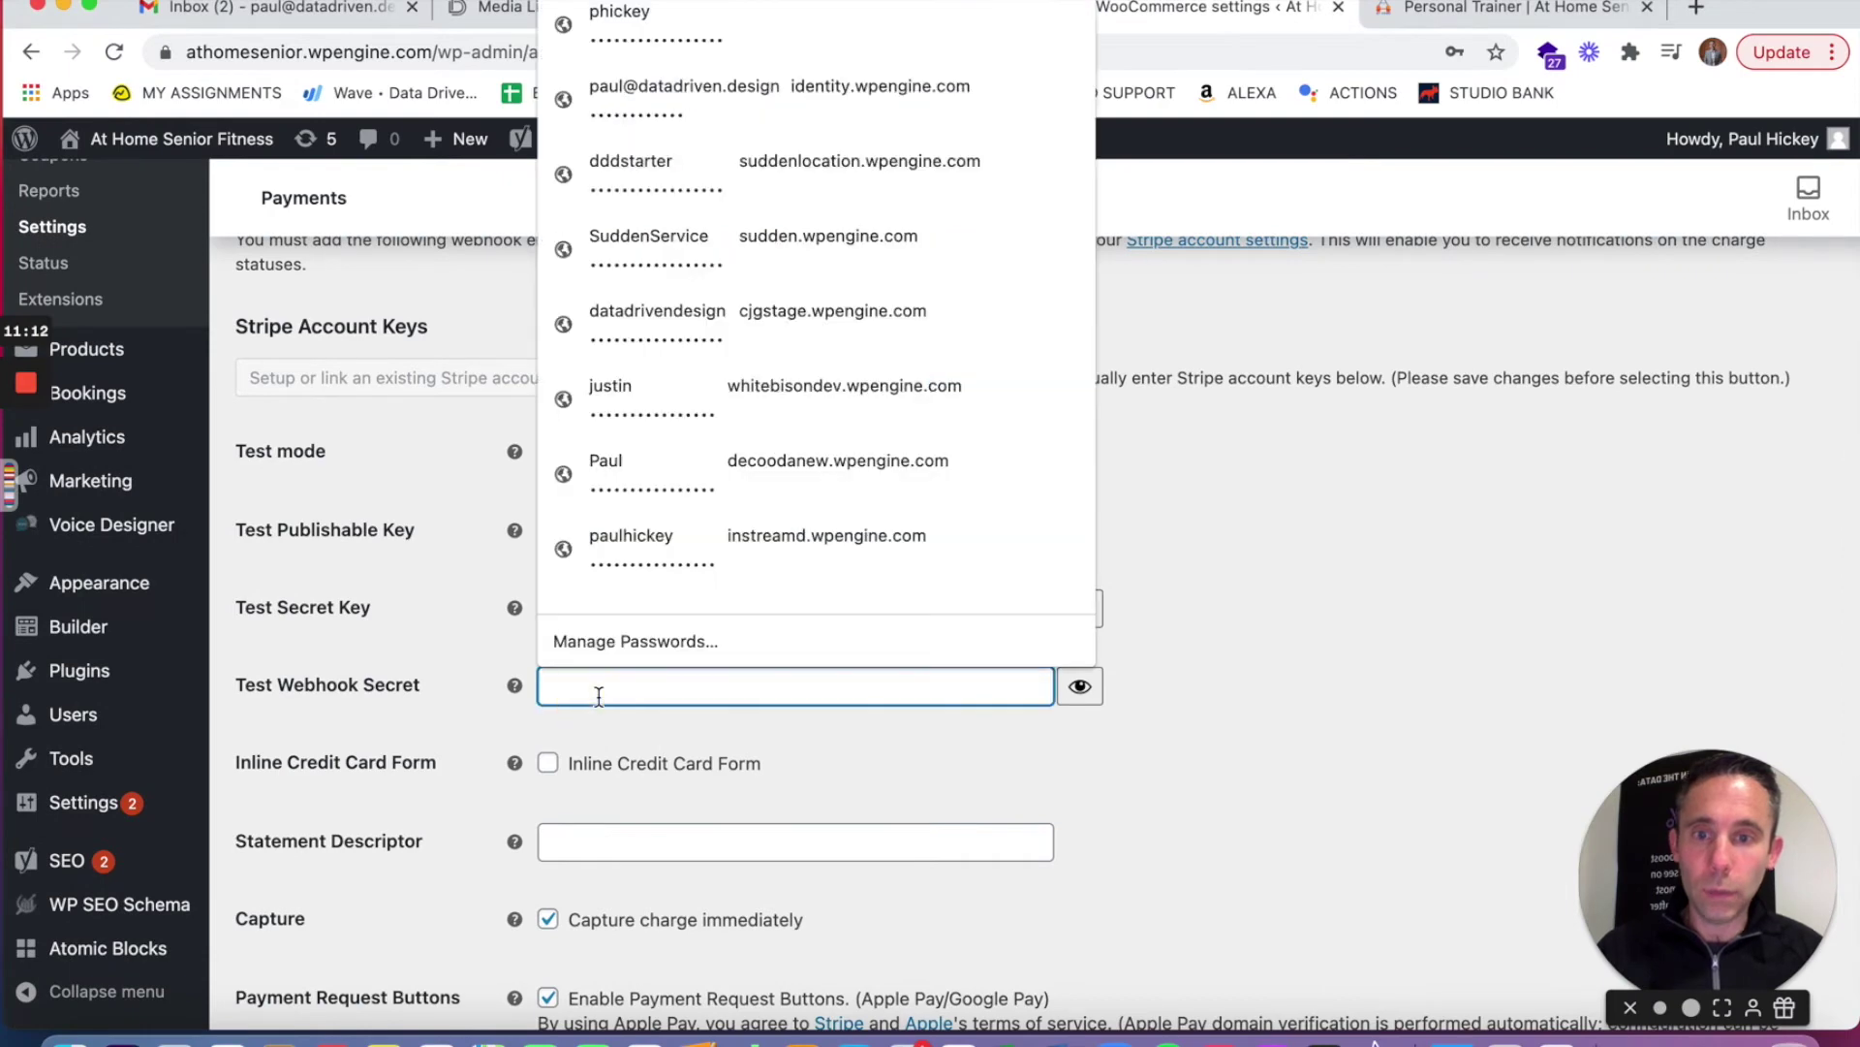
{"action": "key", "text": "super+v"}
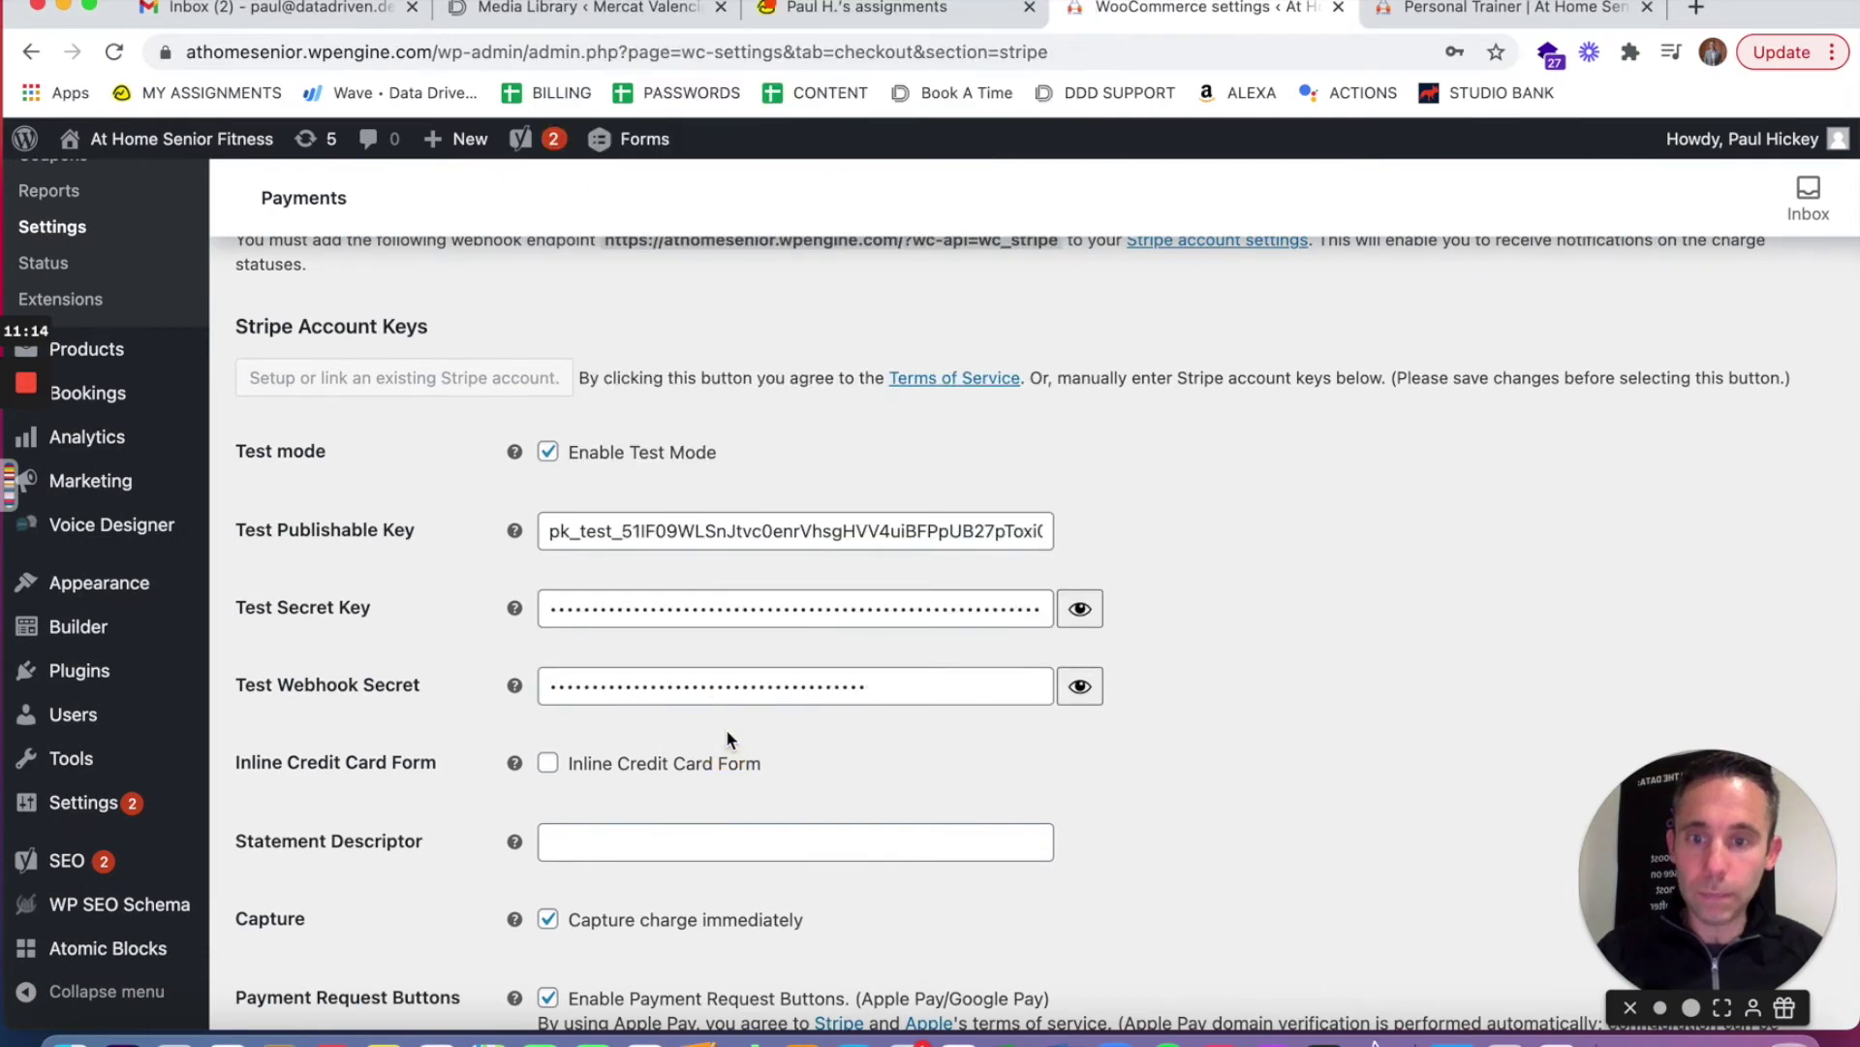
{"action": "scroll", "coordinate": [727, 739], "scroll_direction": "down", "scroll_amount": 7}
{"action": "left_click", "coordinate": [325, 900]}
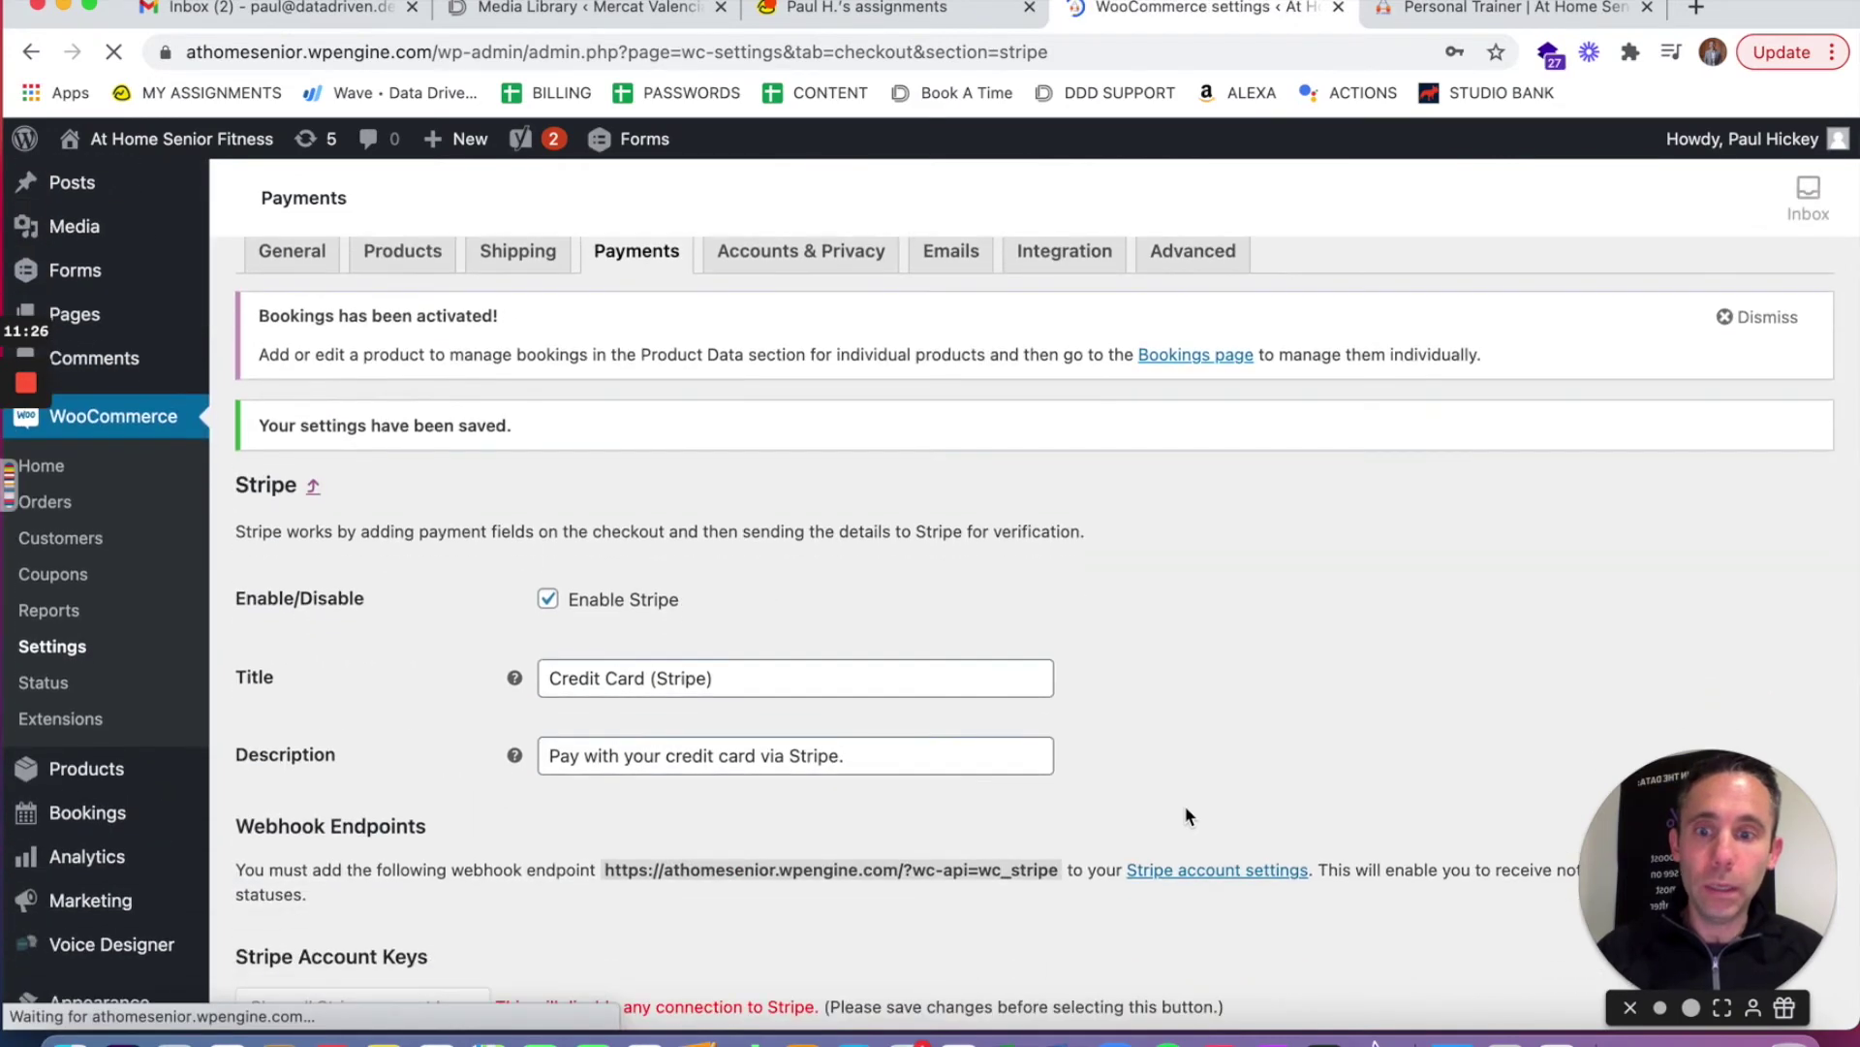
Step: Review the saved notice, test mode and keys in the reloaded settings, then return to Stripe's webhook page
{"action": "scroll", "coordinate": [1186, 816], "scroll_direction": "down", "scroll_amount": 3}
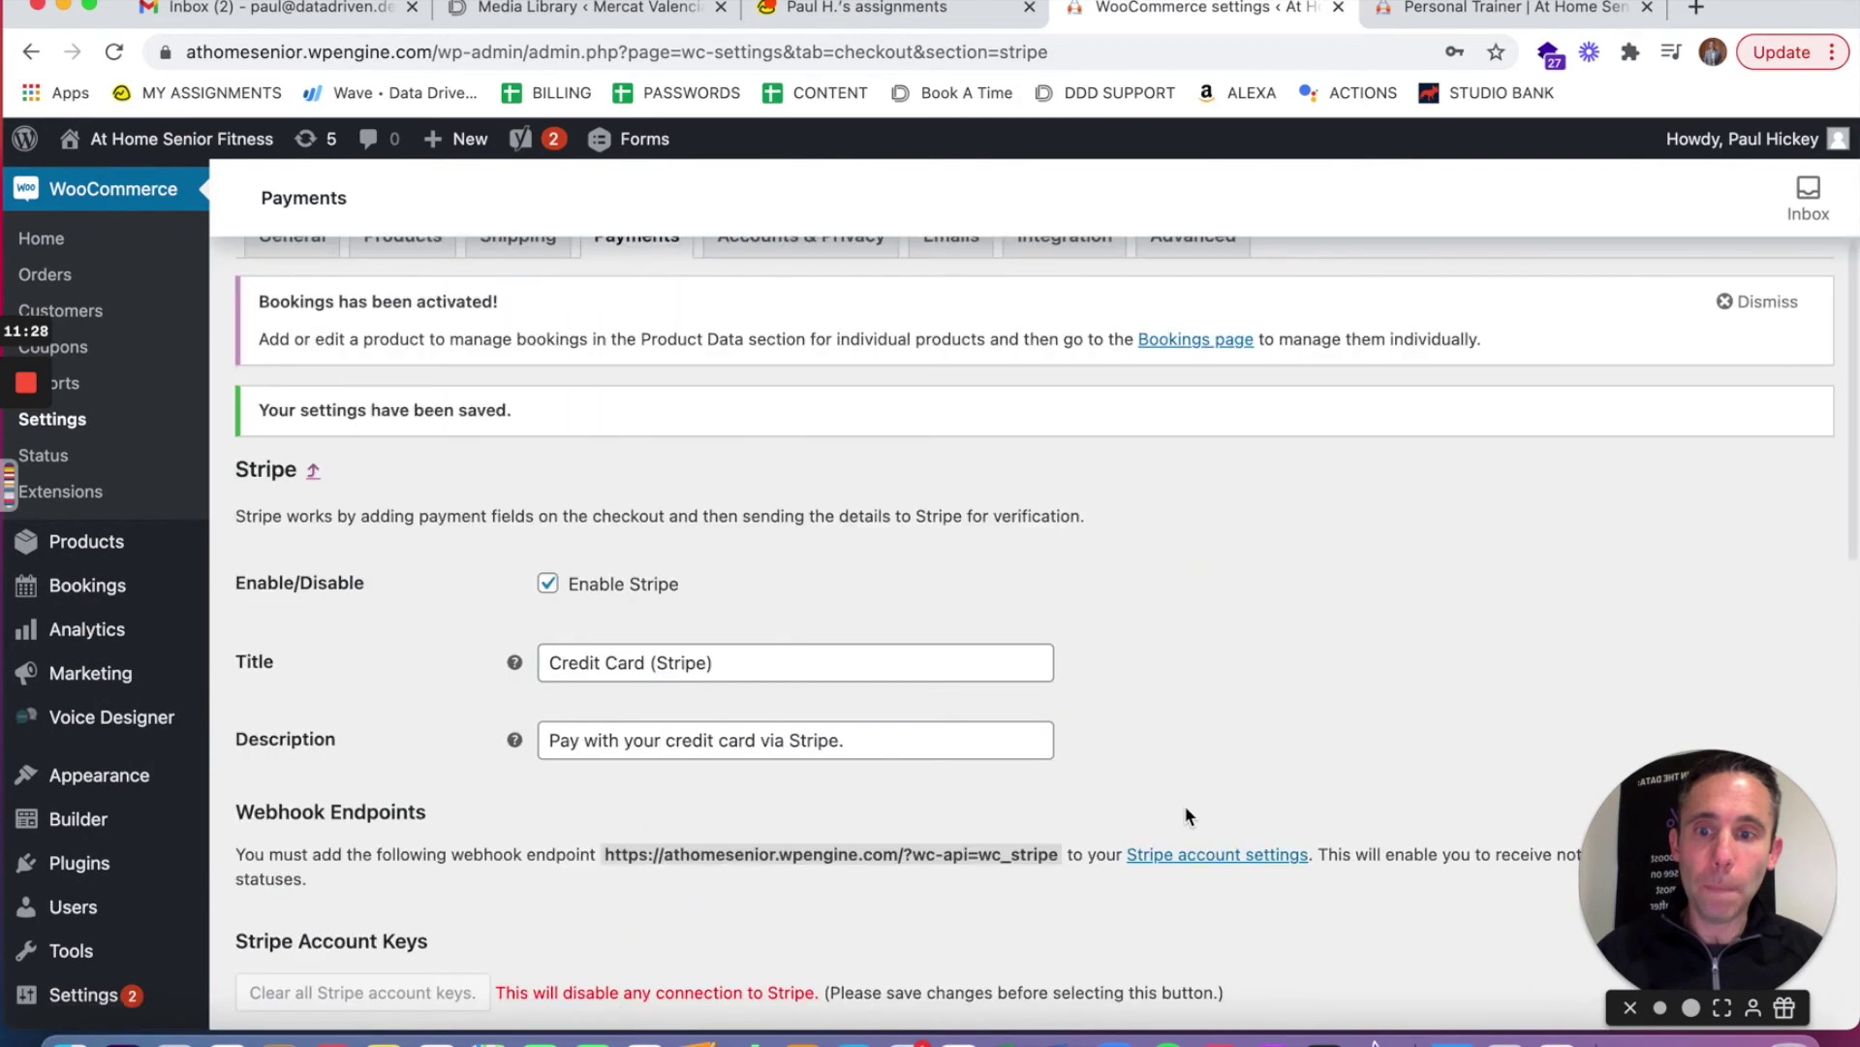
{"action": "scroll", "coordinate": [1186, 816], "scroll_direction": "down", "scroll_amount": 5}
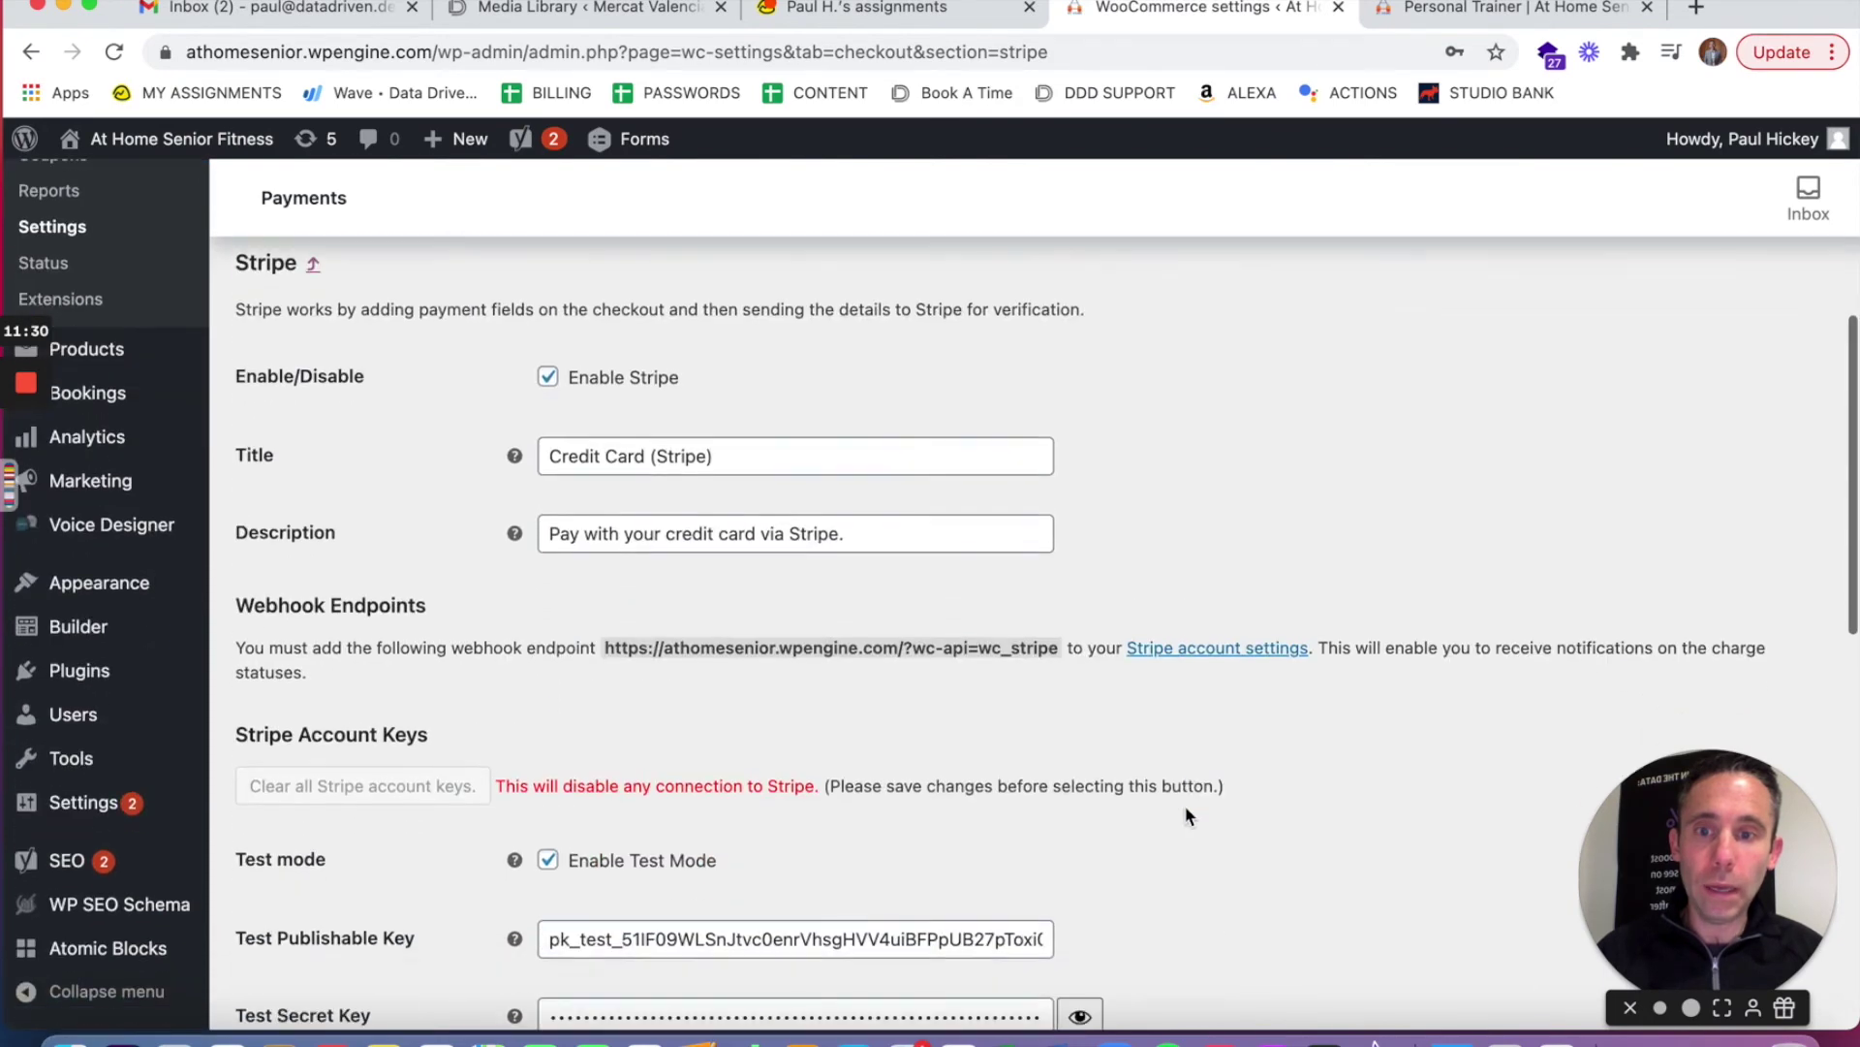
{"action": "scroll", "coordinate": [1185, 808], "scroll_direction": "down", "scroll_amount": 1}
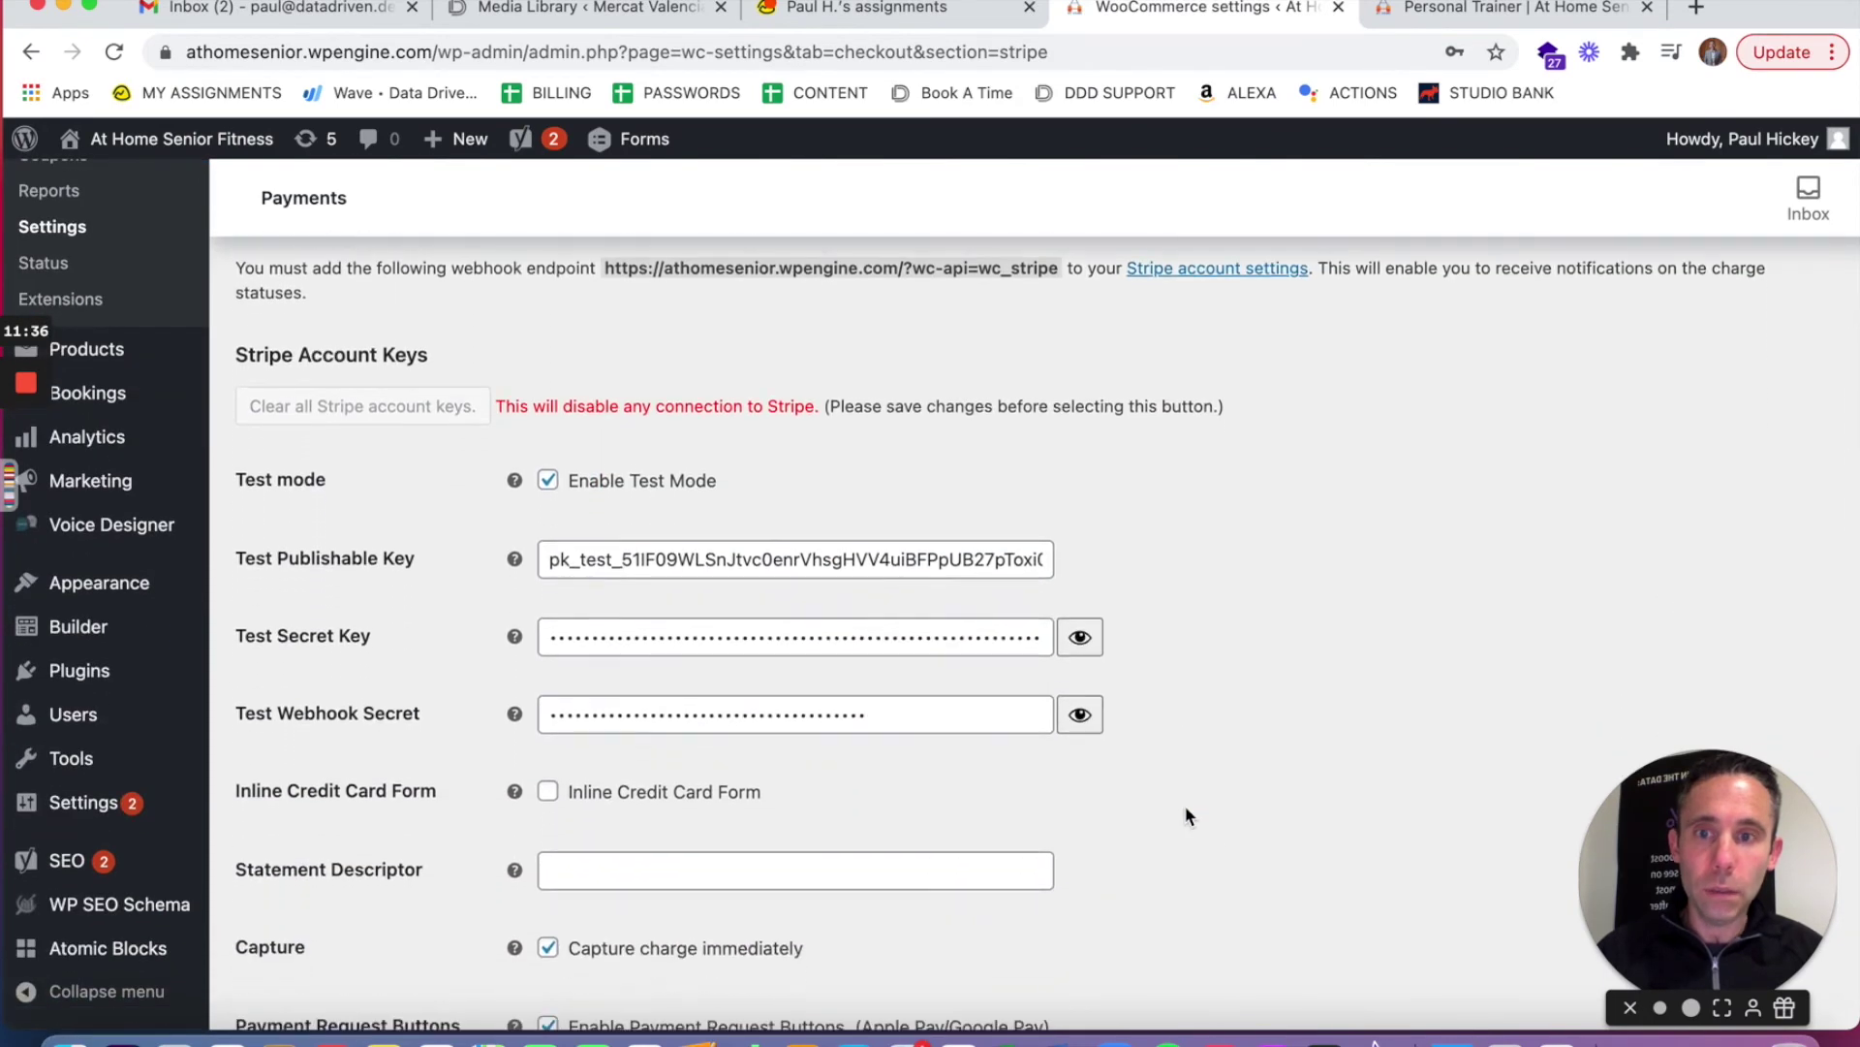
{"action": "scroll", "coordinate": [1184, 814], "scroll_direction": "down", "scroll_amount": 1}
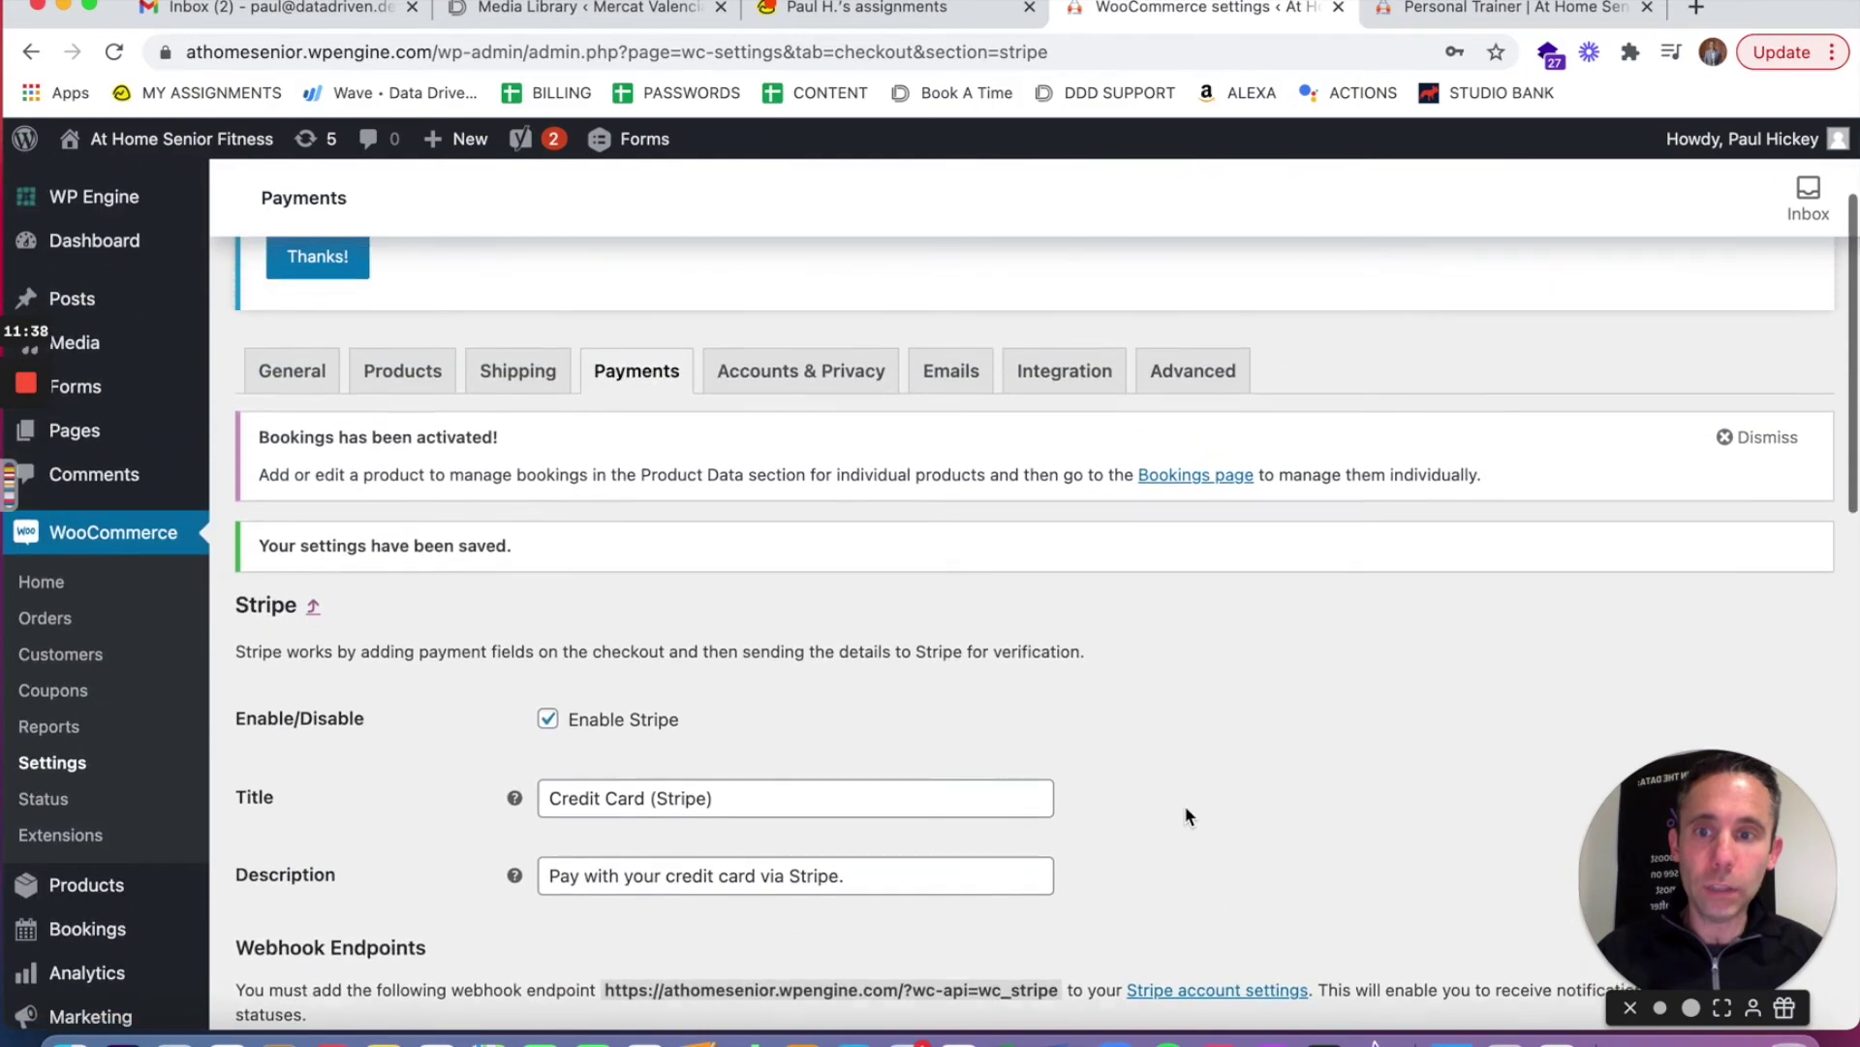
{"action": "scroll", "coordinate": [1186, 815], "scroll_direction": "down", "scroll_amount": 5}
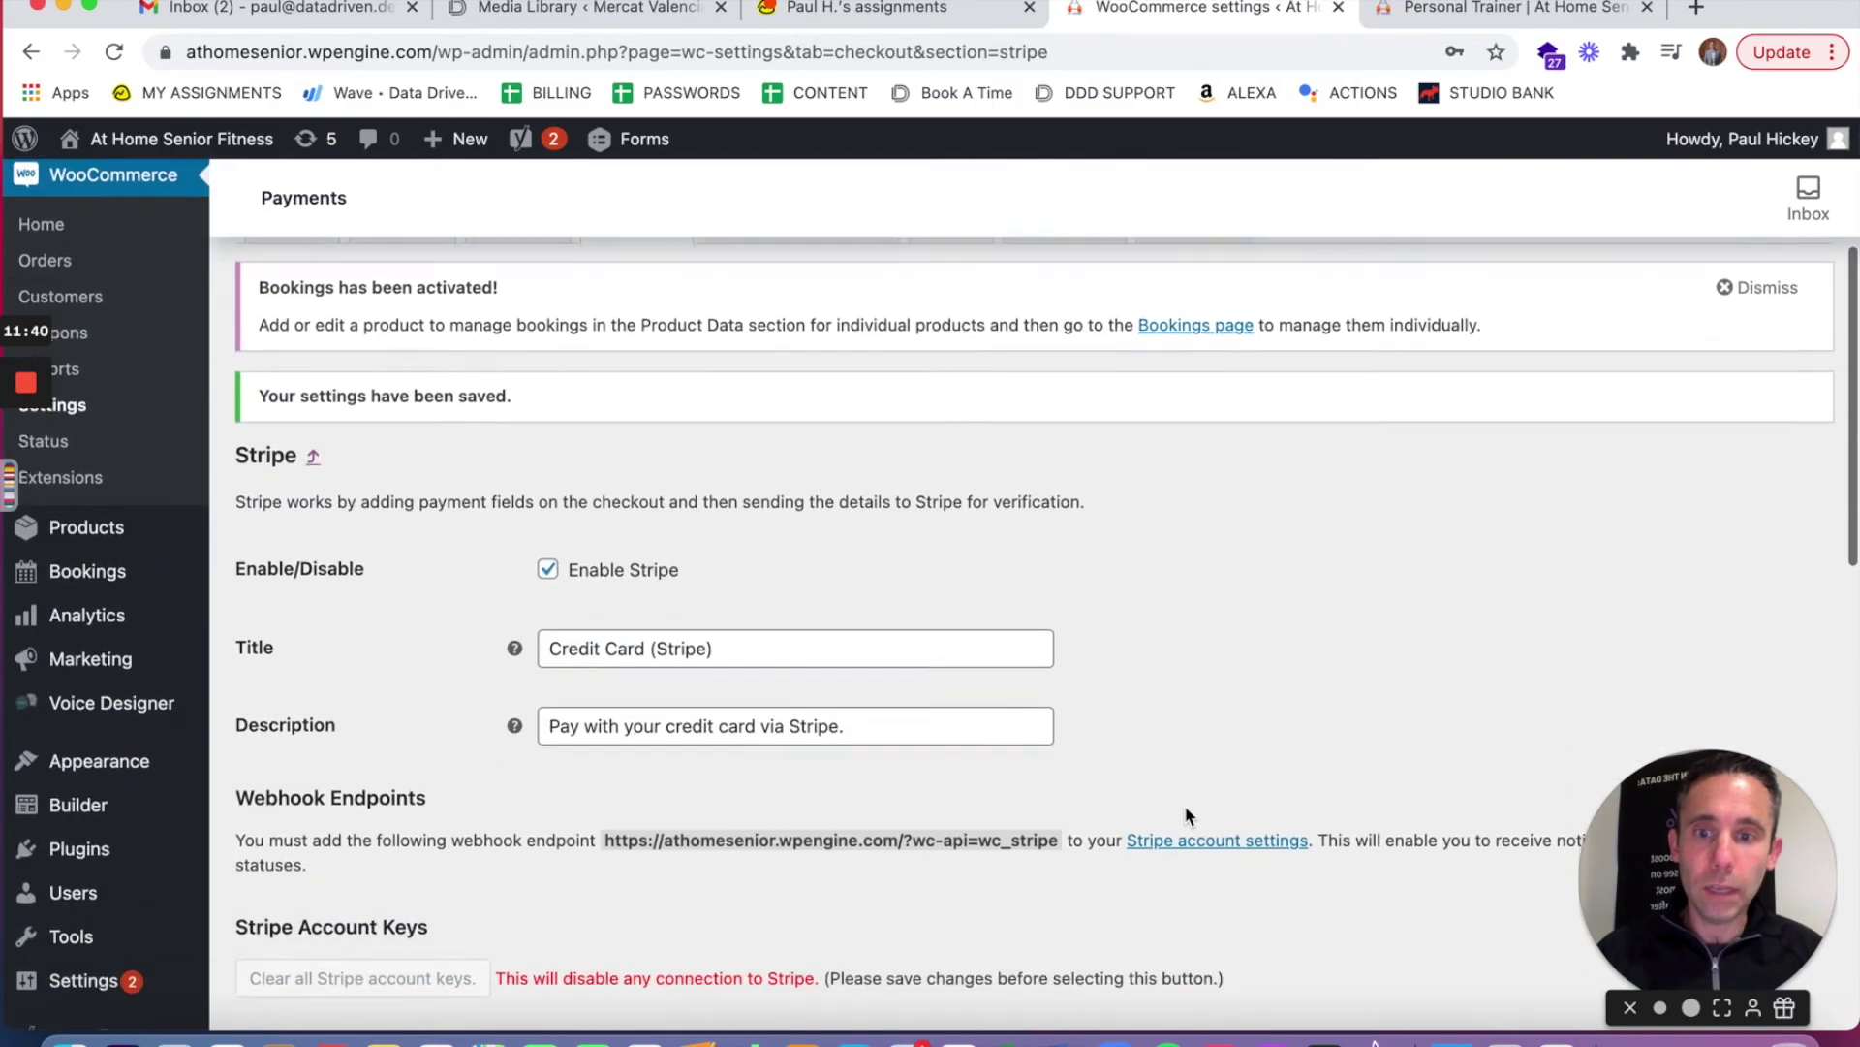
{"action": "scroll", "coordinate": [1184, 804], "scroll_direction": "down", "scroll_amount": 10}
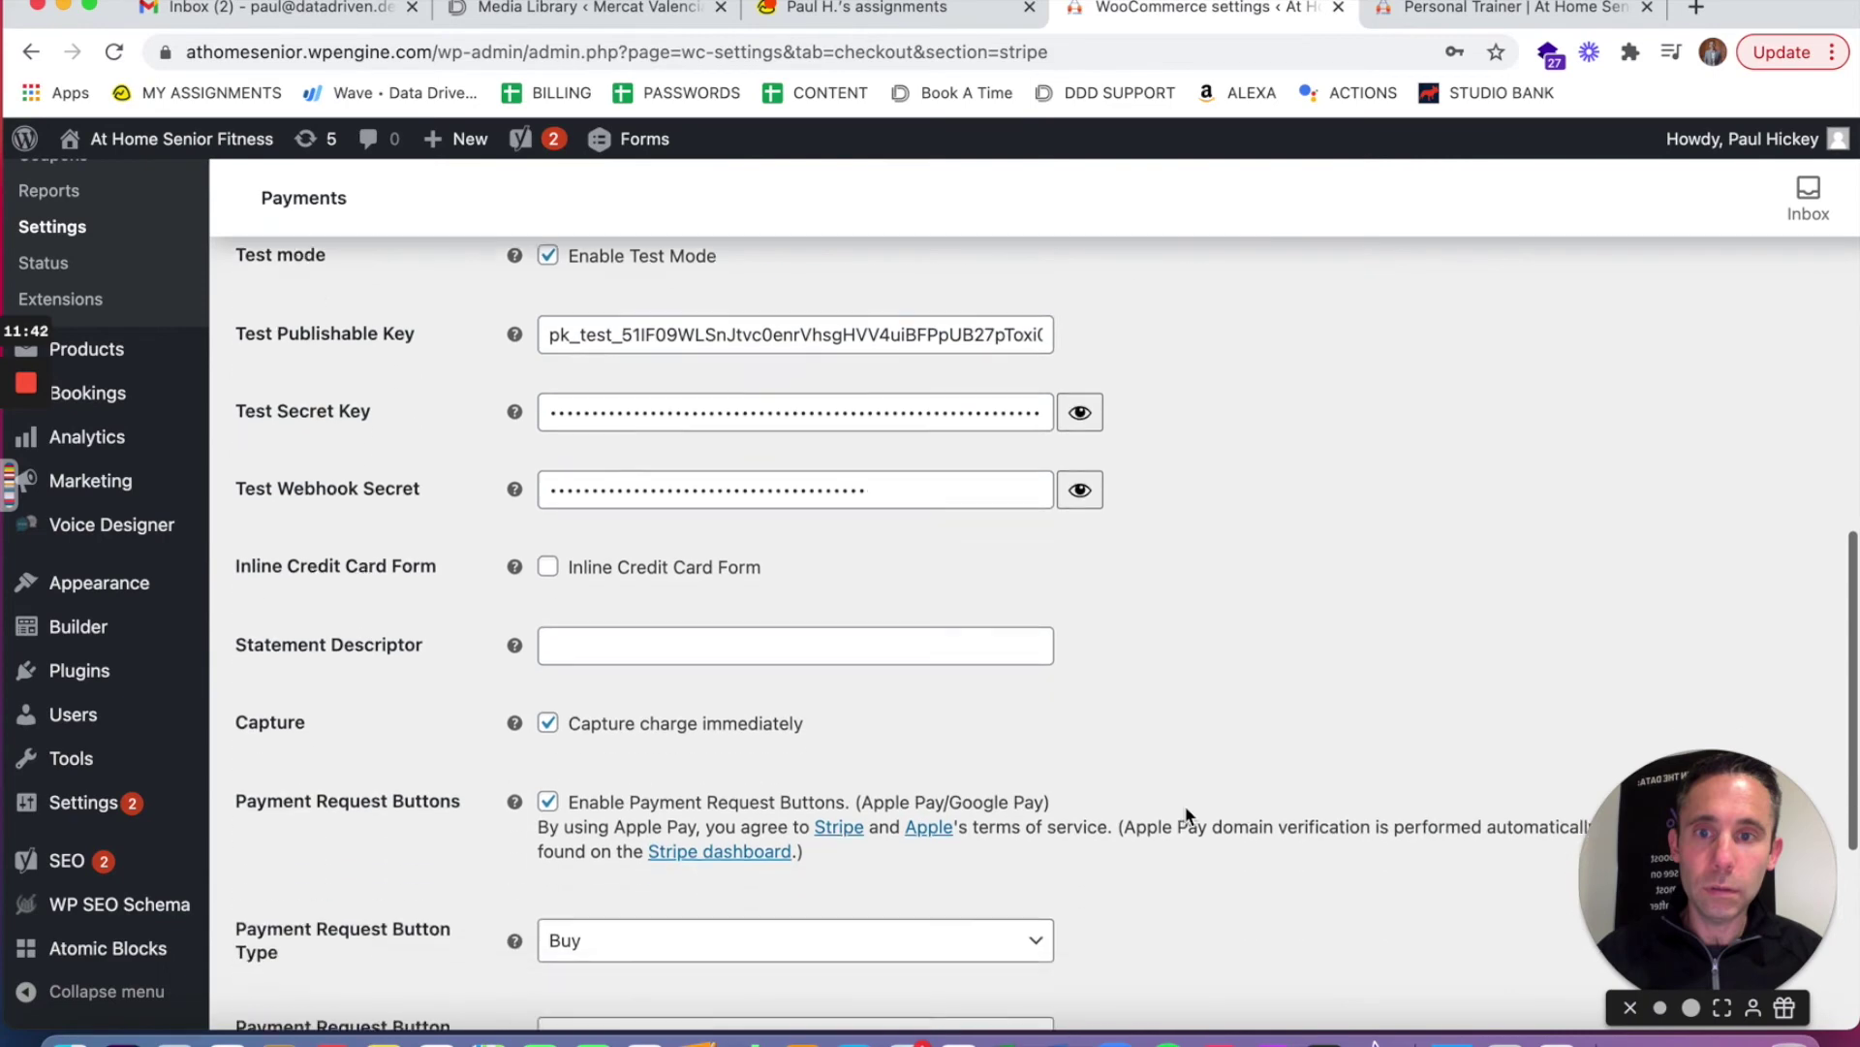
{"action": "scroll", "coordinate": [1184, 806], "scroll_direction": "down", "scroll_amount": 5}
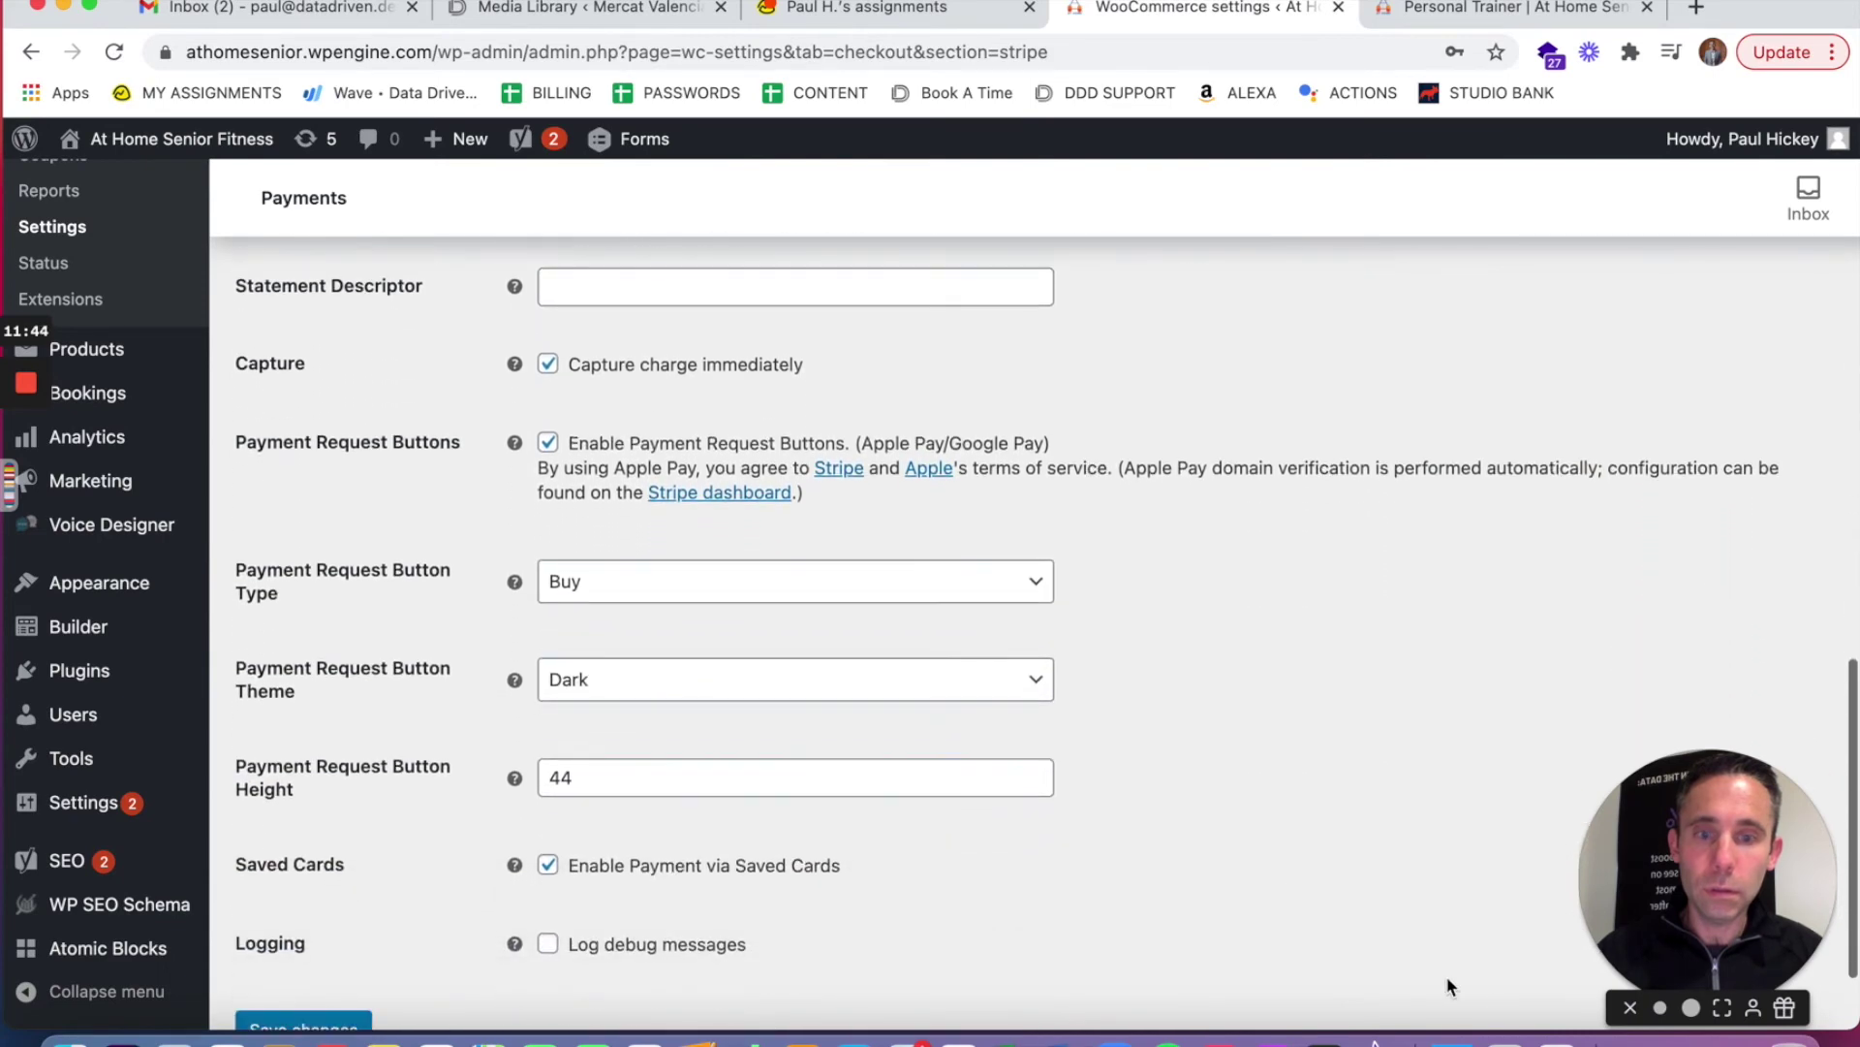
{"action": "left_click", "coordinate": [1550, 1039]}
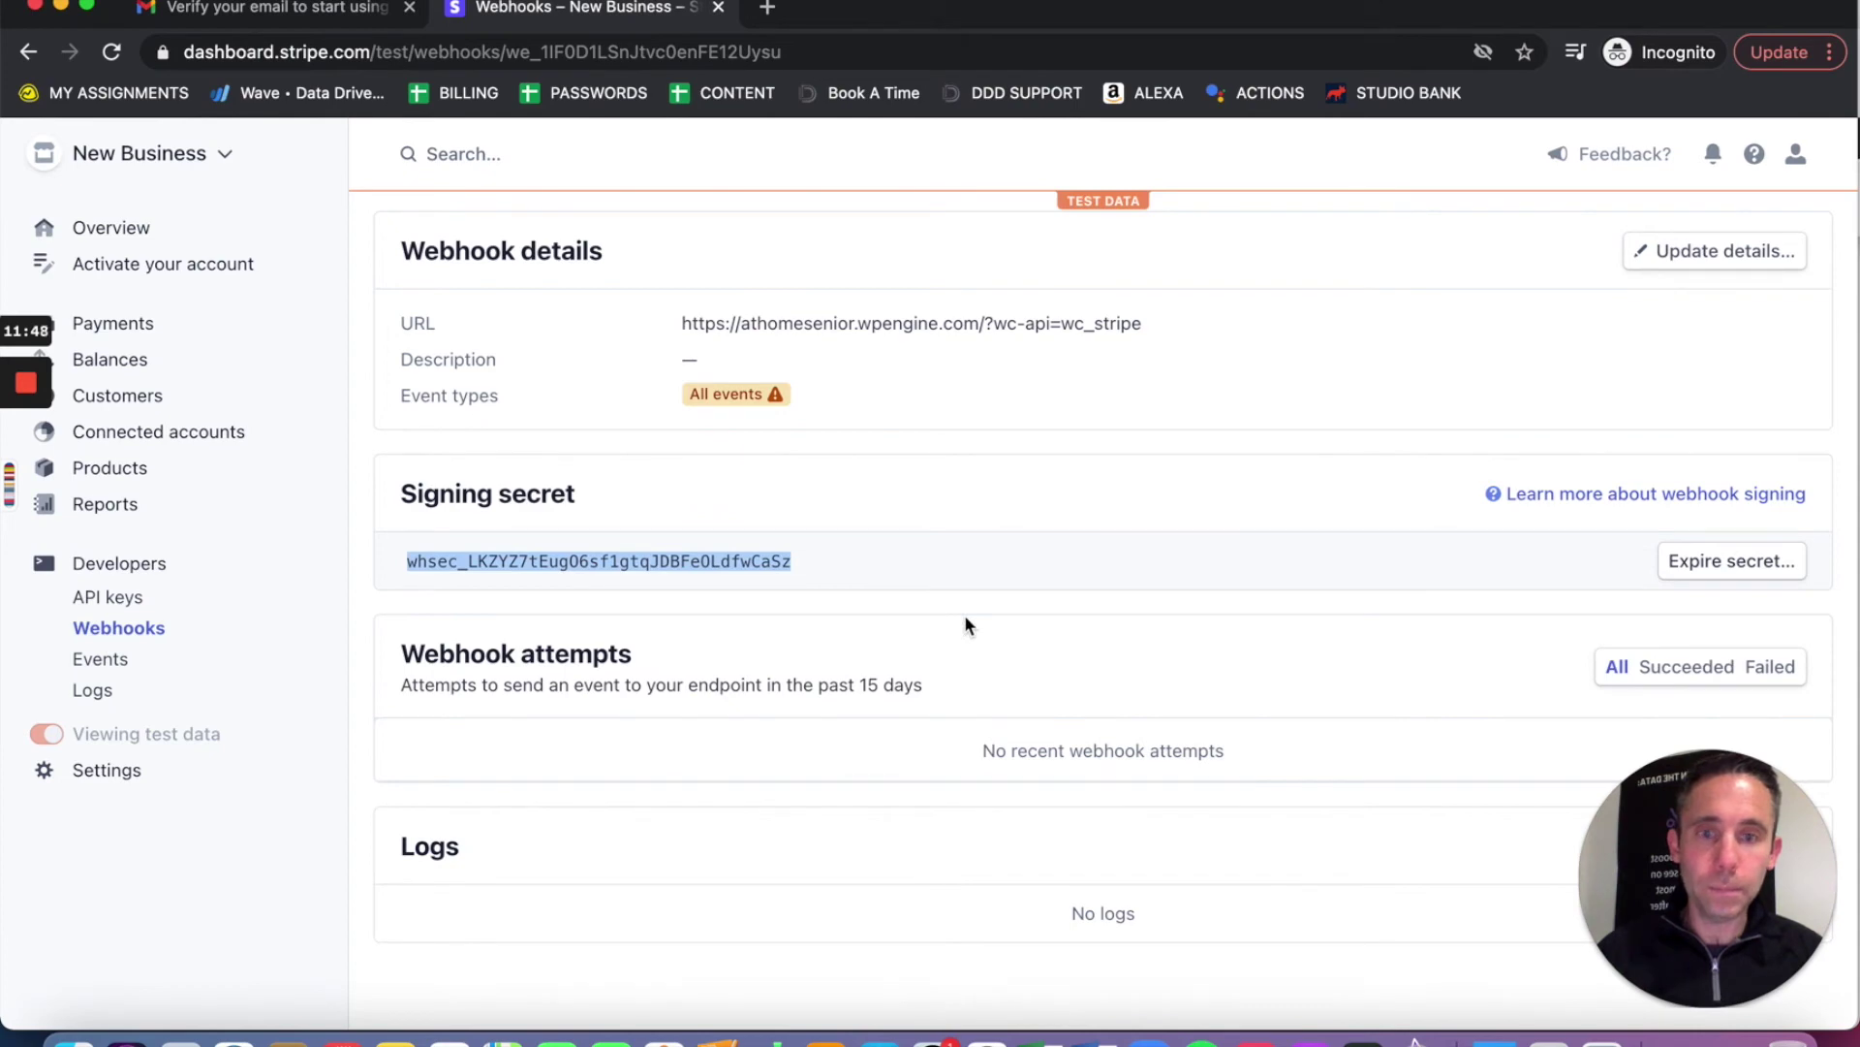
Step: Send a test webhook event to the wc_stripe endpoint, confirm it succeeded, and close the dialog
{"action": "scroll", "coordinate": [963, 625], "scroll_direction": "up", "scroll_amount": 4}
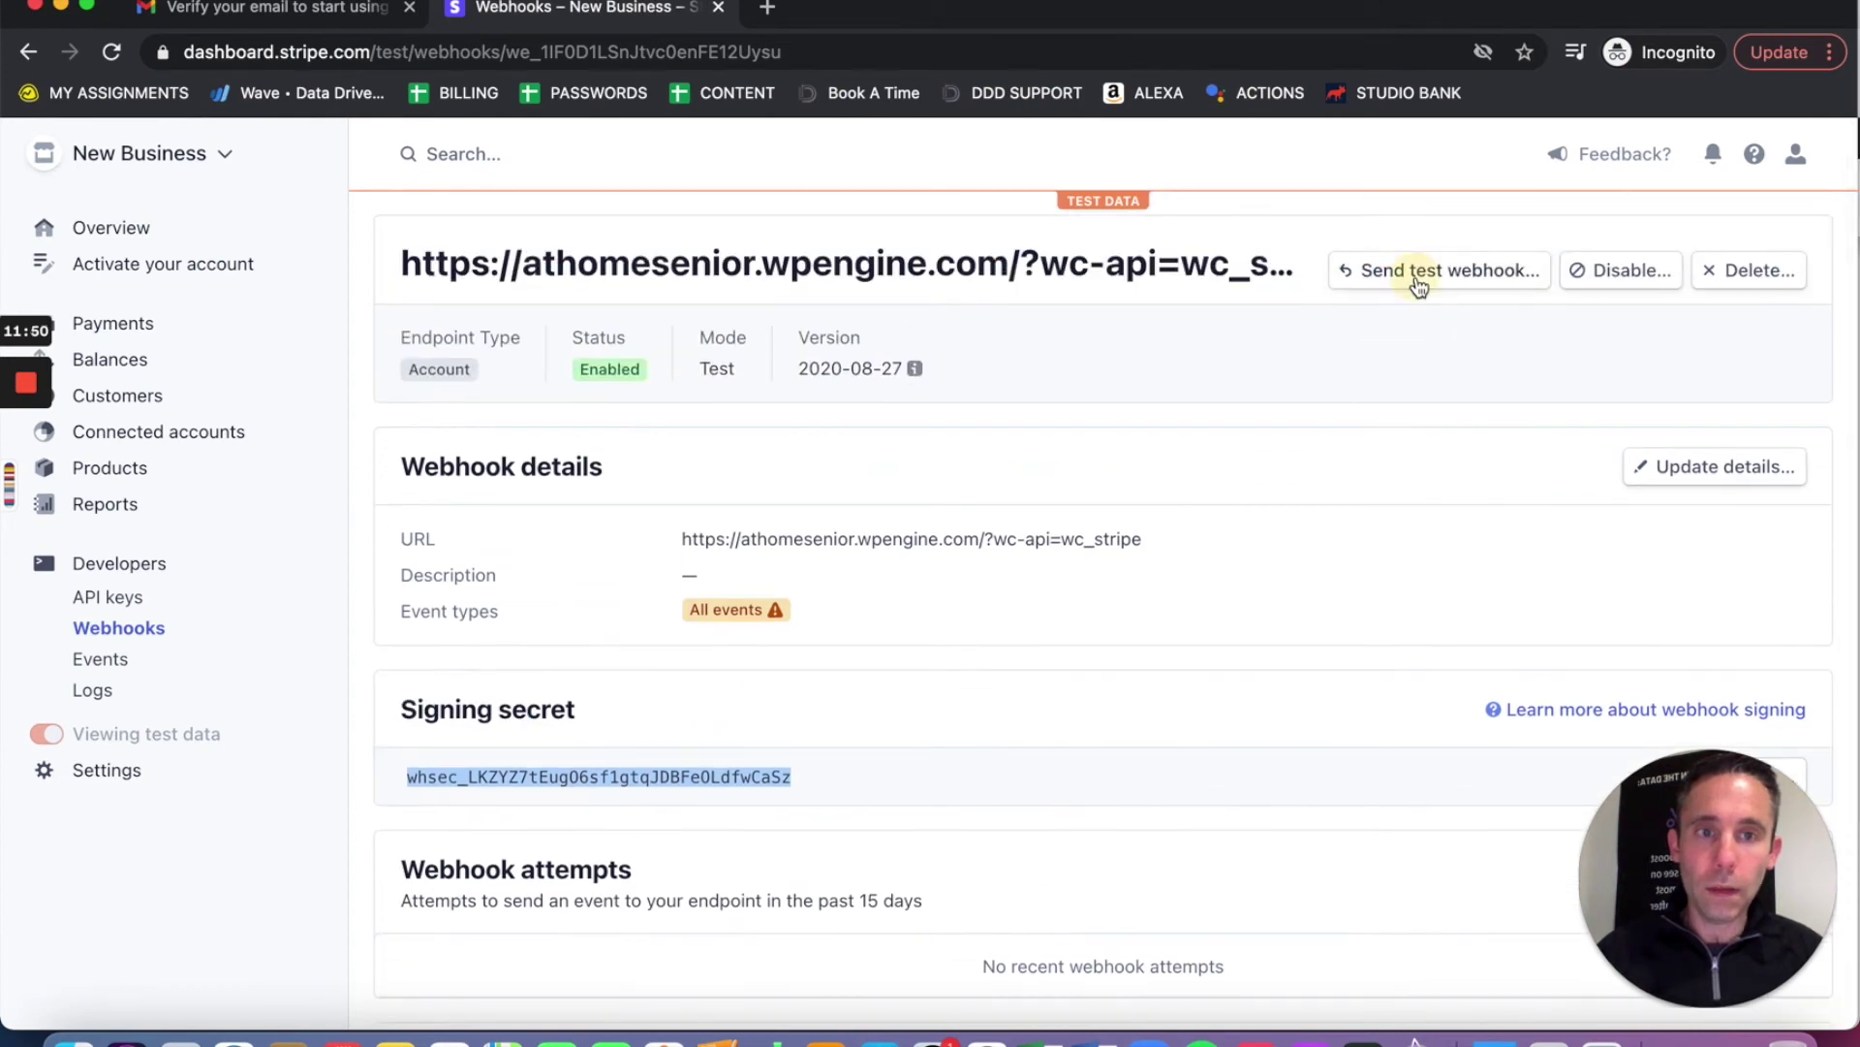
{"action": "left_click", "coordinate": [1416, 275]}
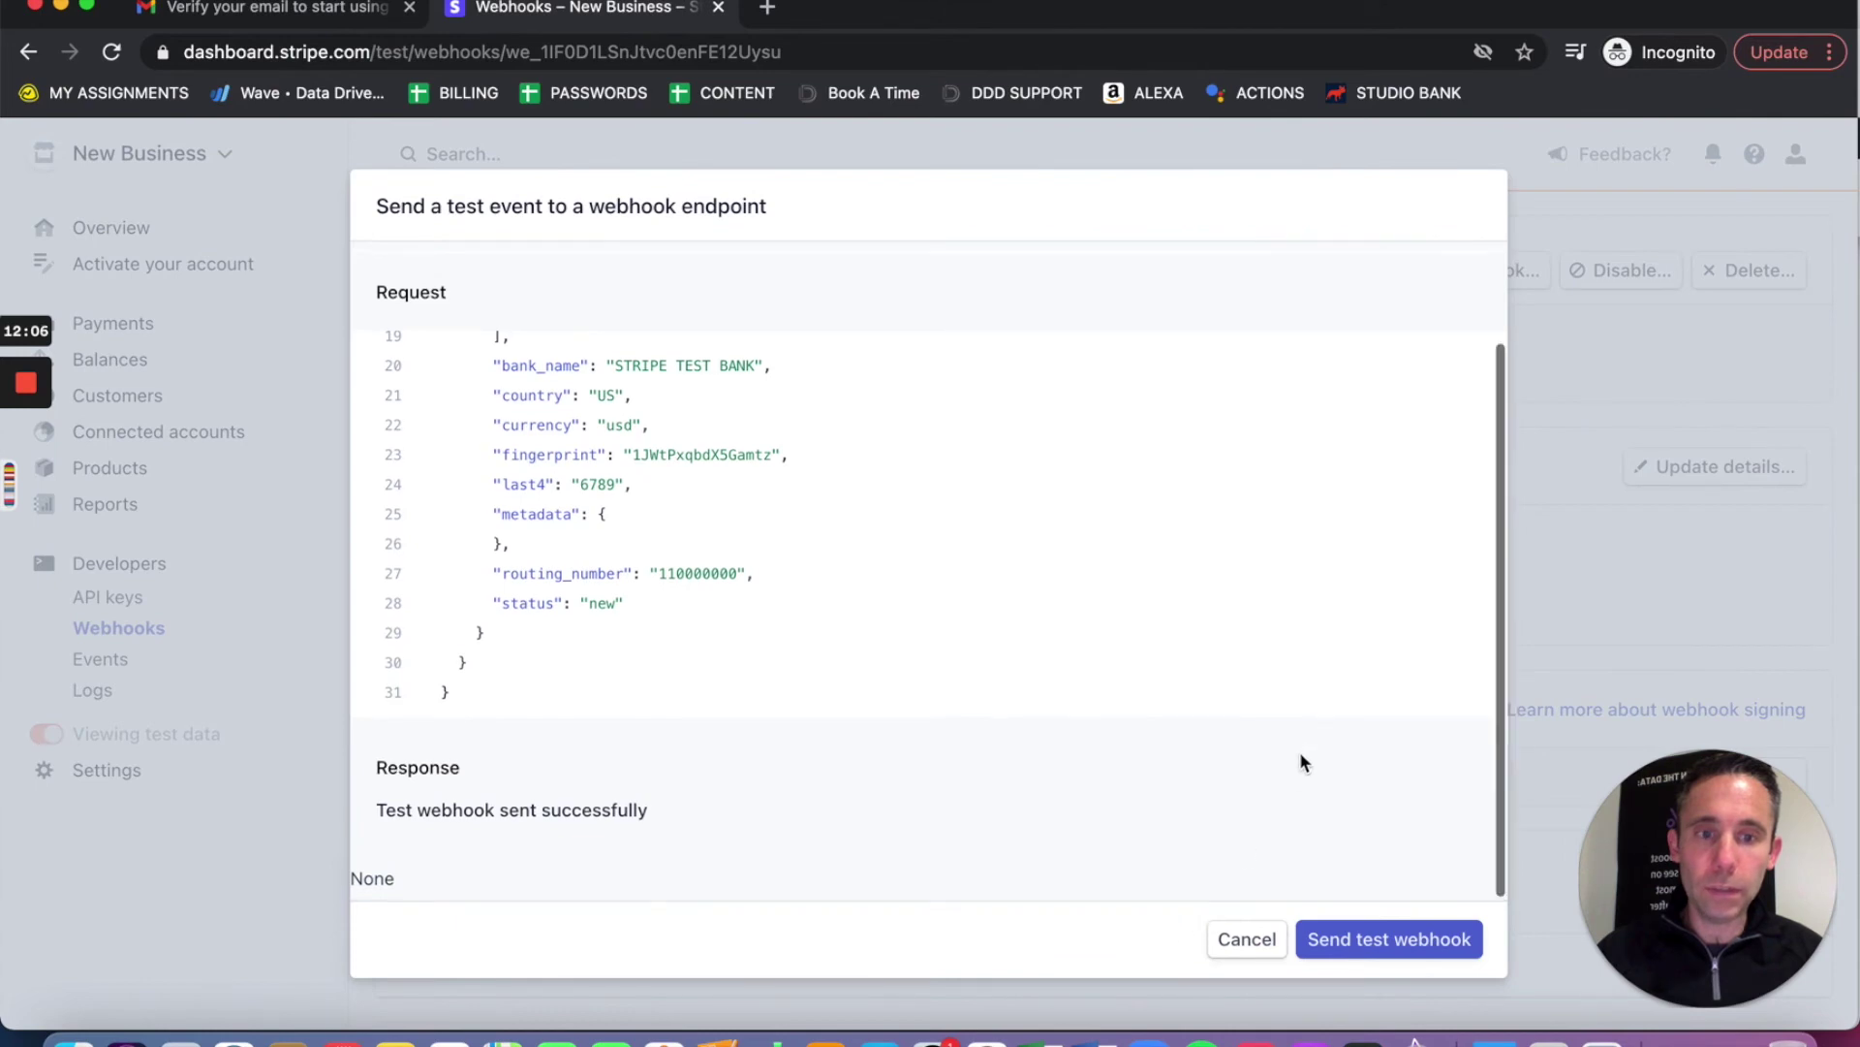
{"action": "scroll", "coordinate": [1299, 752], "scroll_direction": "up", "scroll_amount": 2}
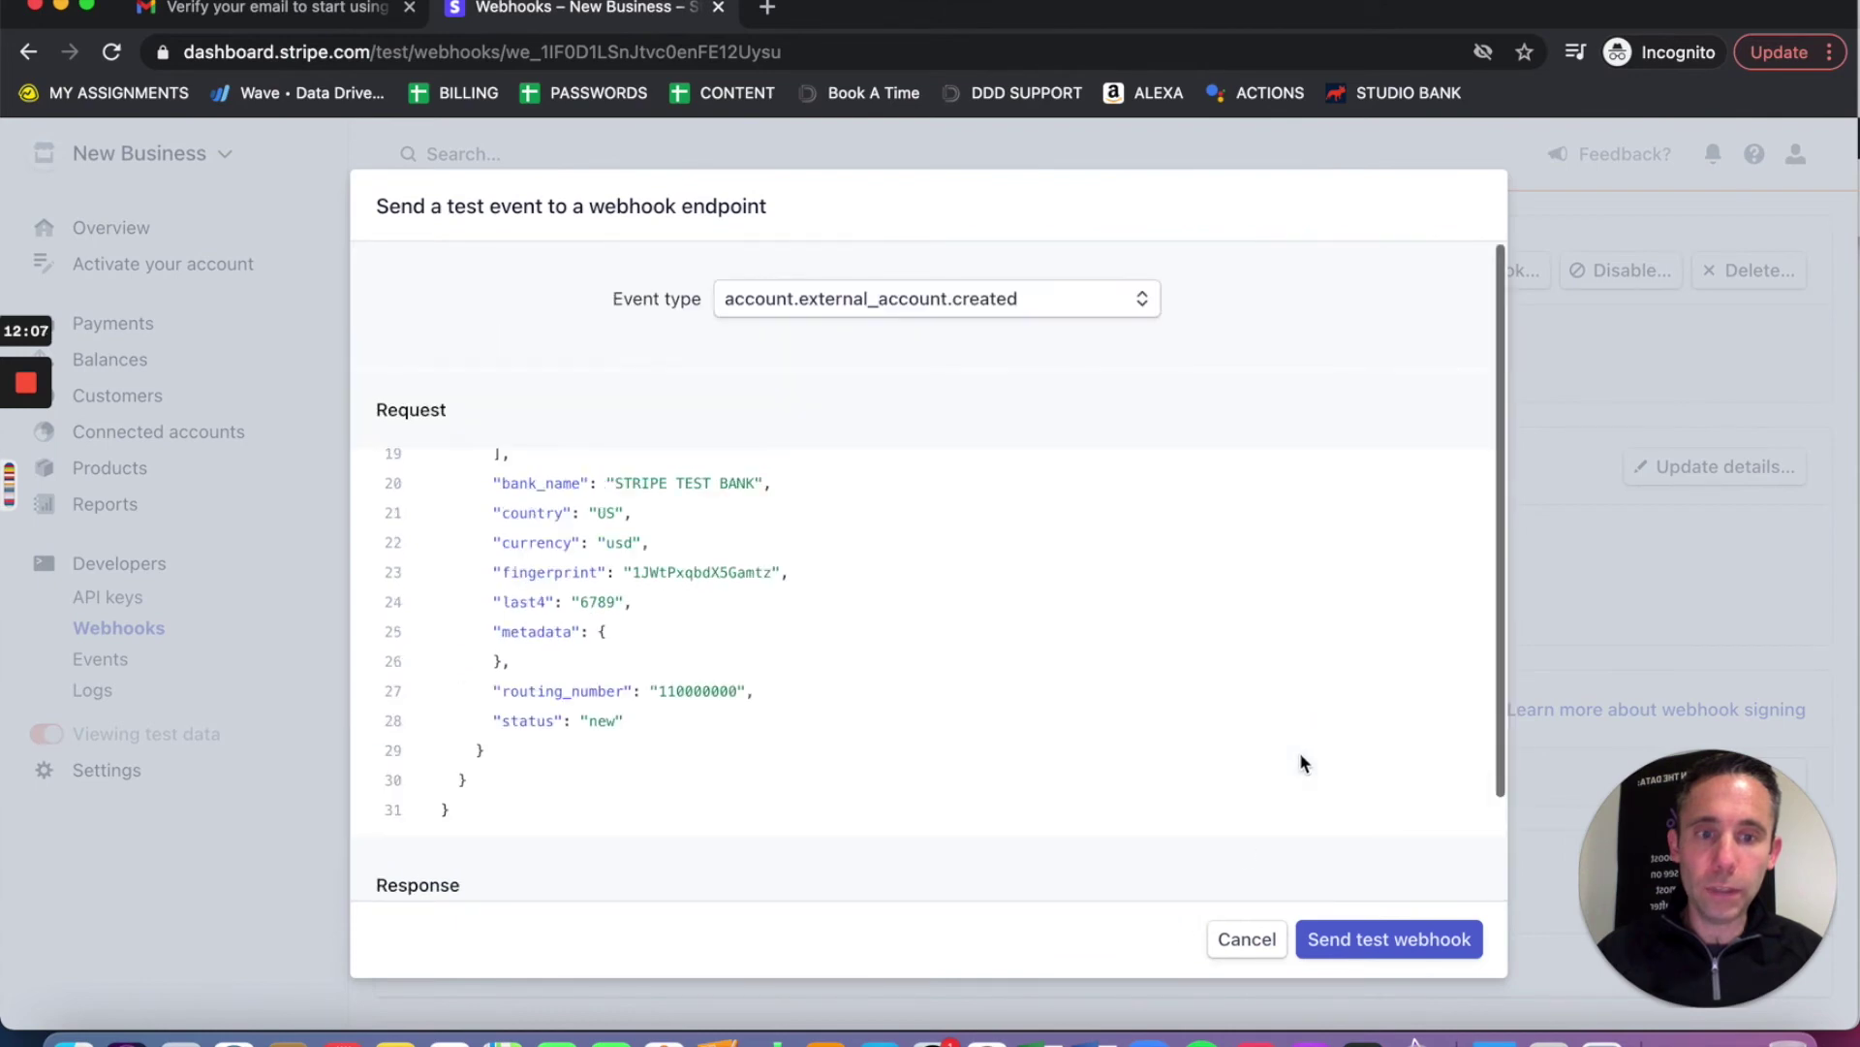
{"action": "left_click", "coordinate": [1268, 957]}
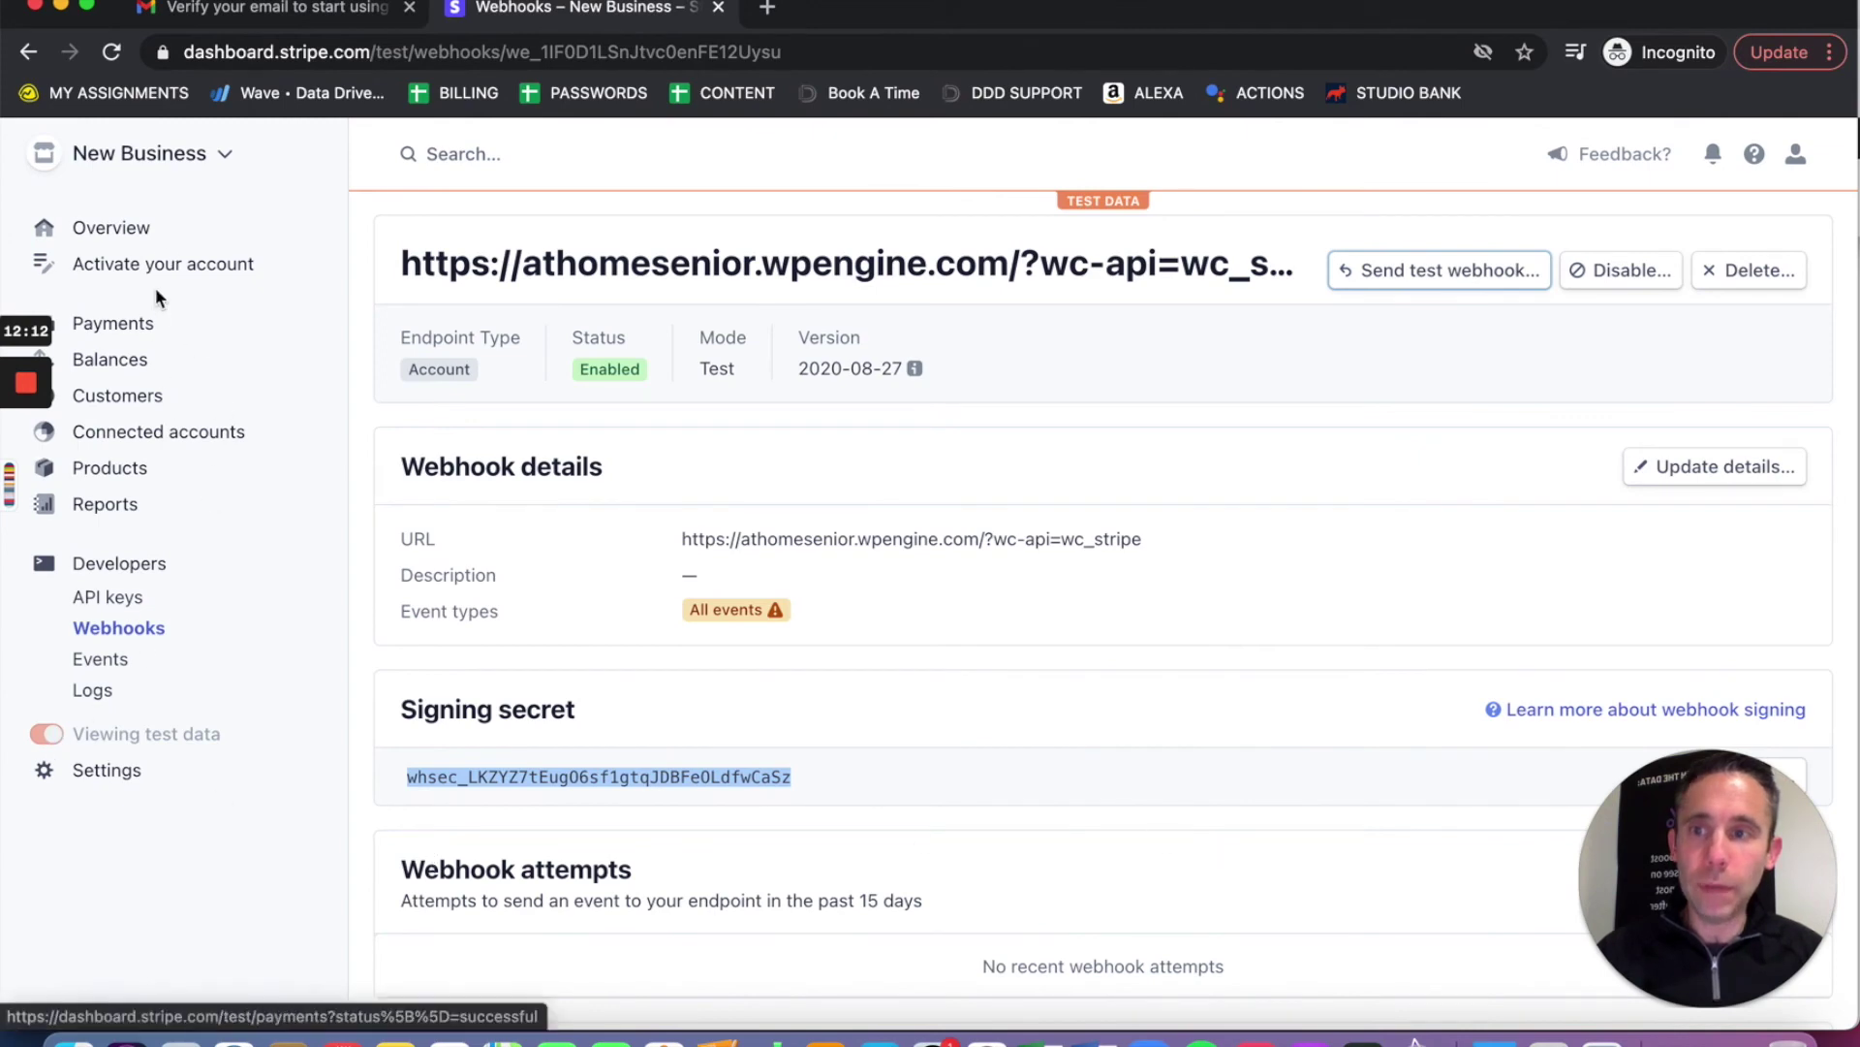
{"action": "mouse_move", "coordinate": [77, 739]}
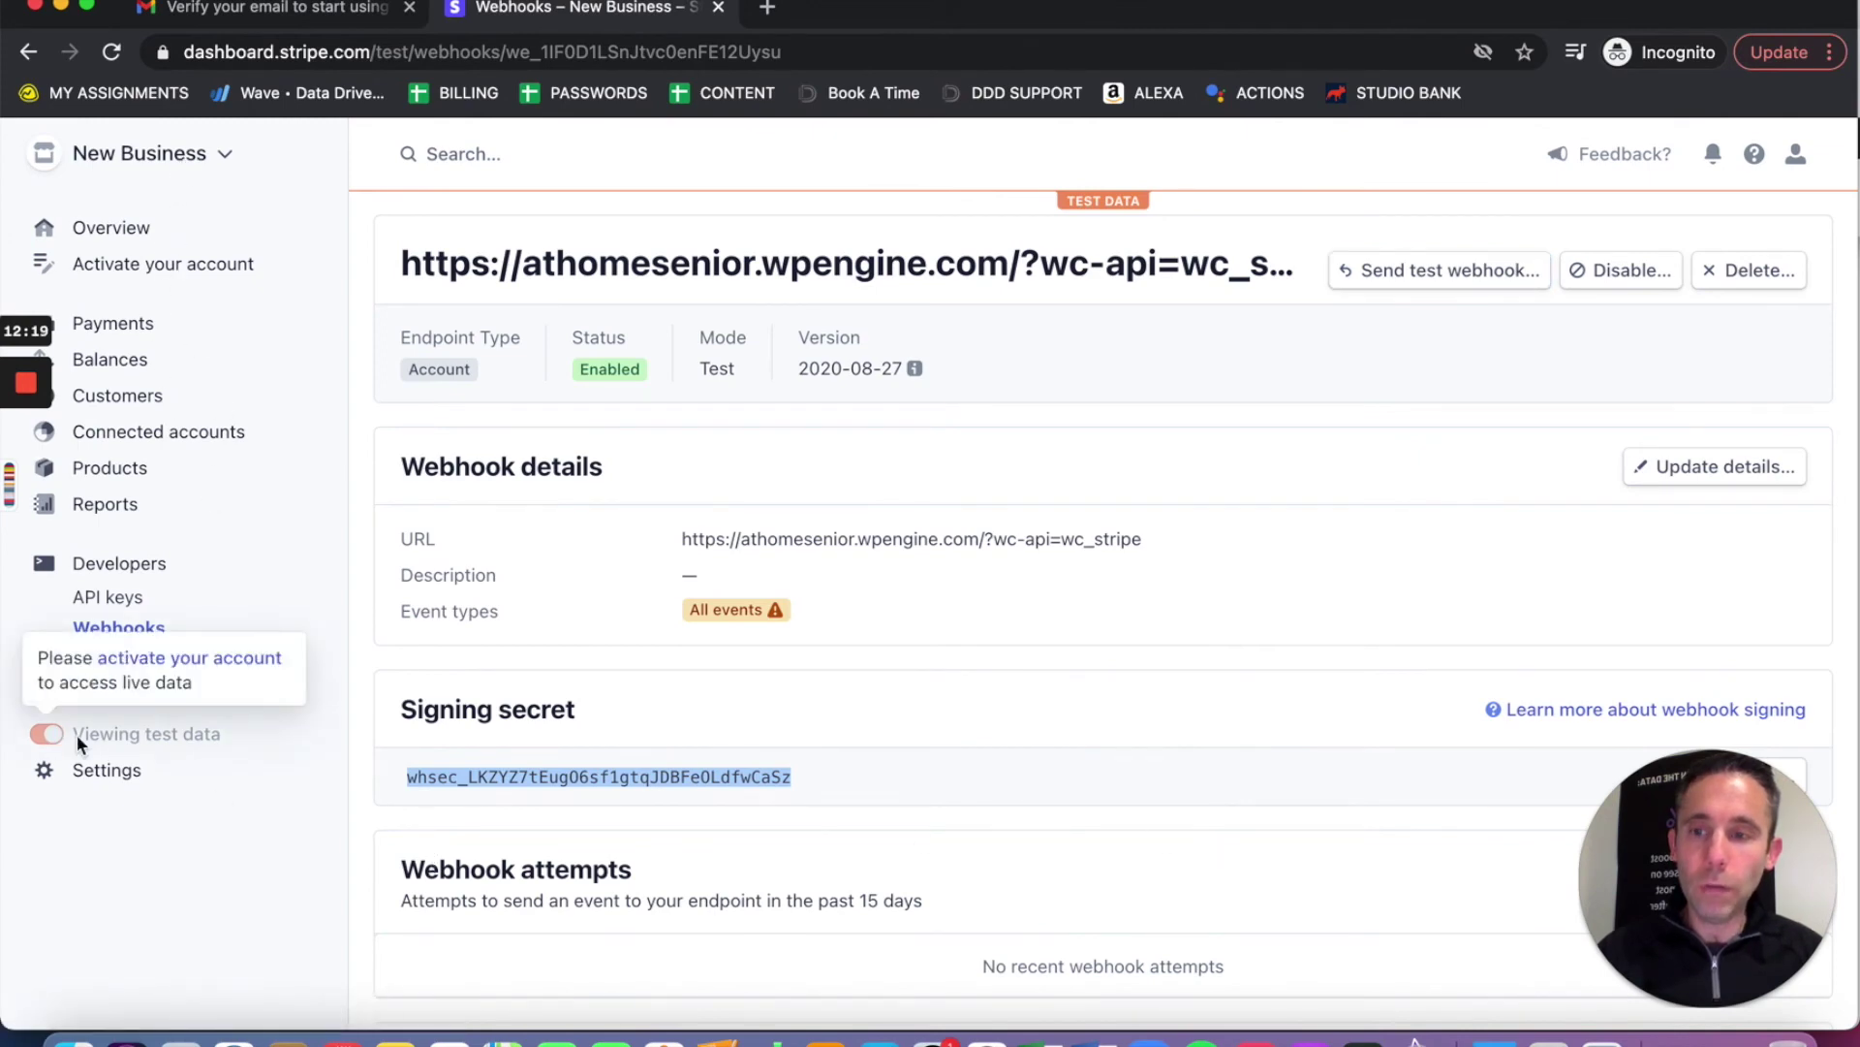
{"action": "left_click", "coordinate": [161, 667]}
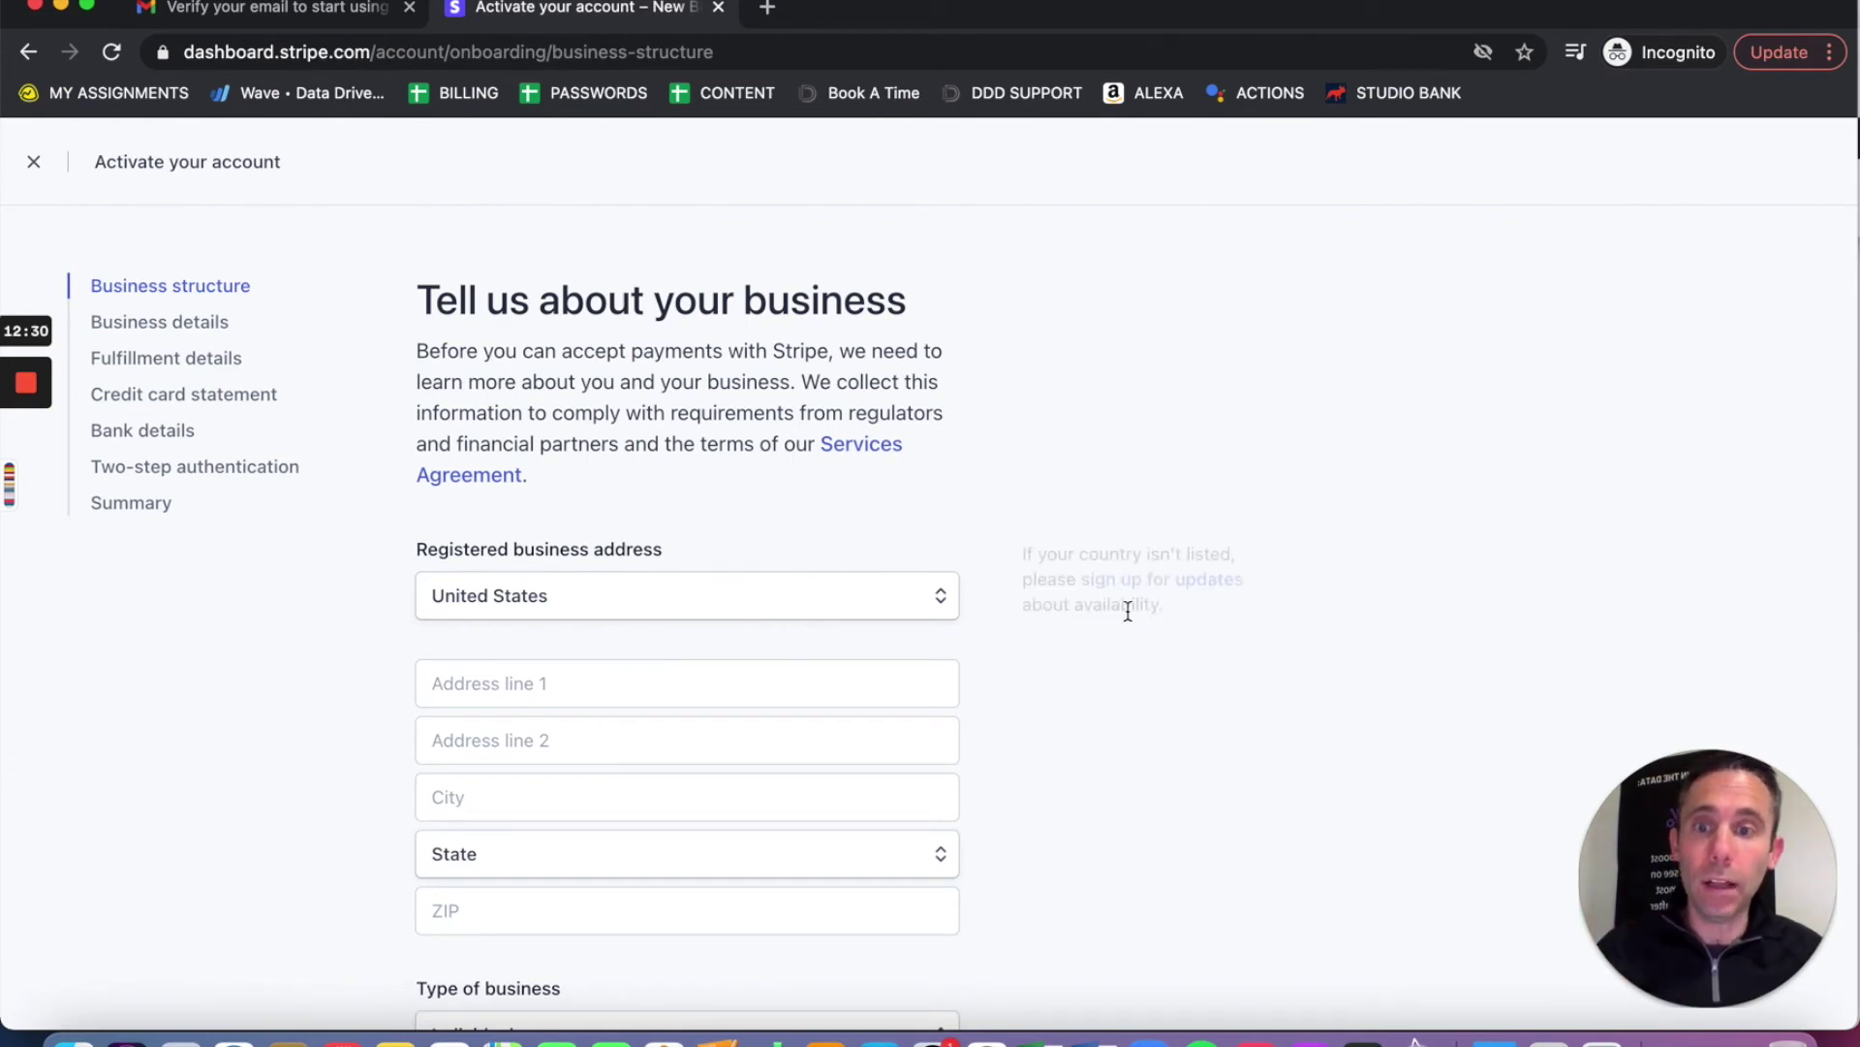
{"action": "scroll", "coordinate": [1124, 613], "scroll_direction": "down", "scroll_amount": 1}
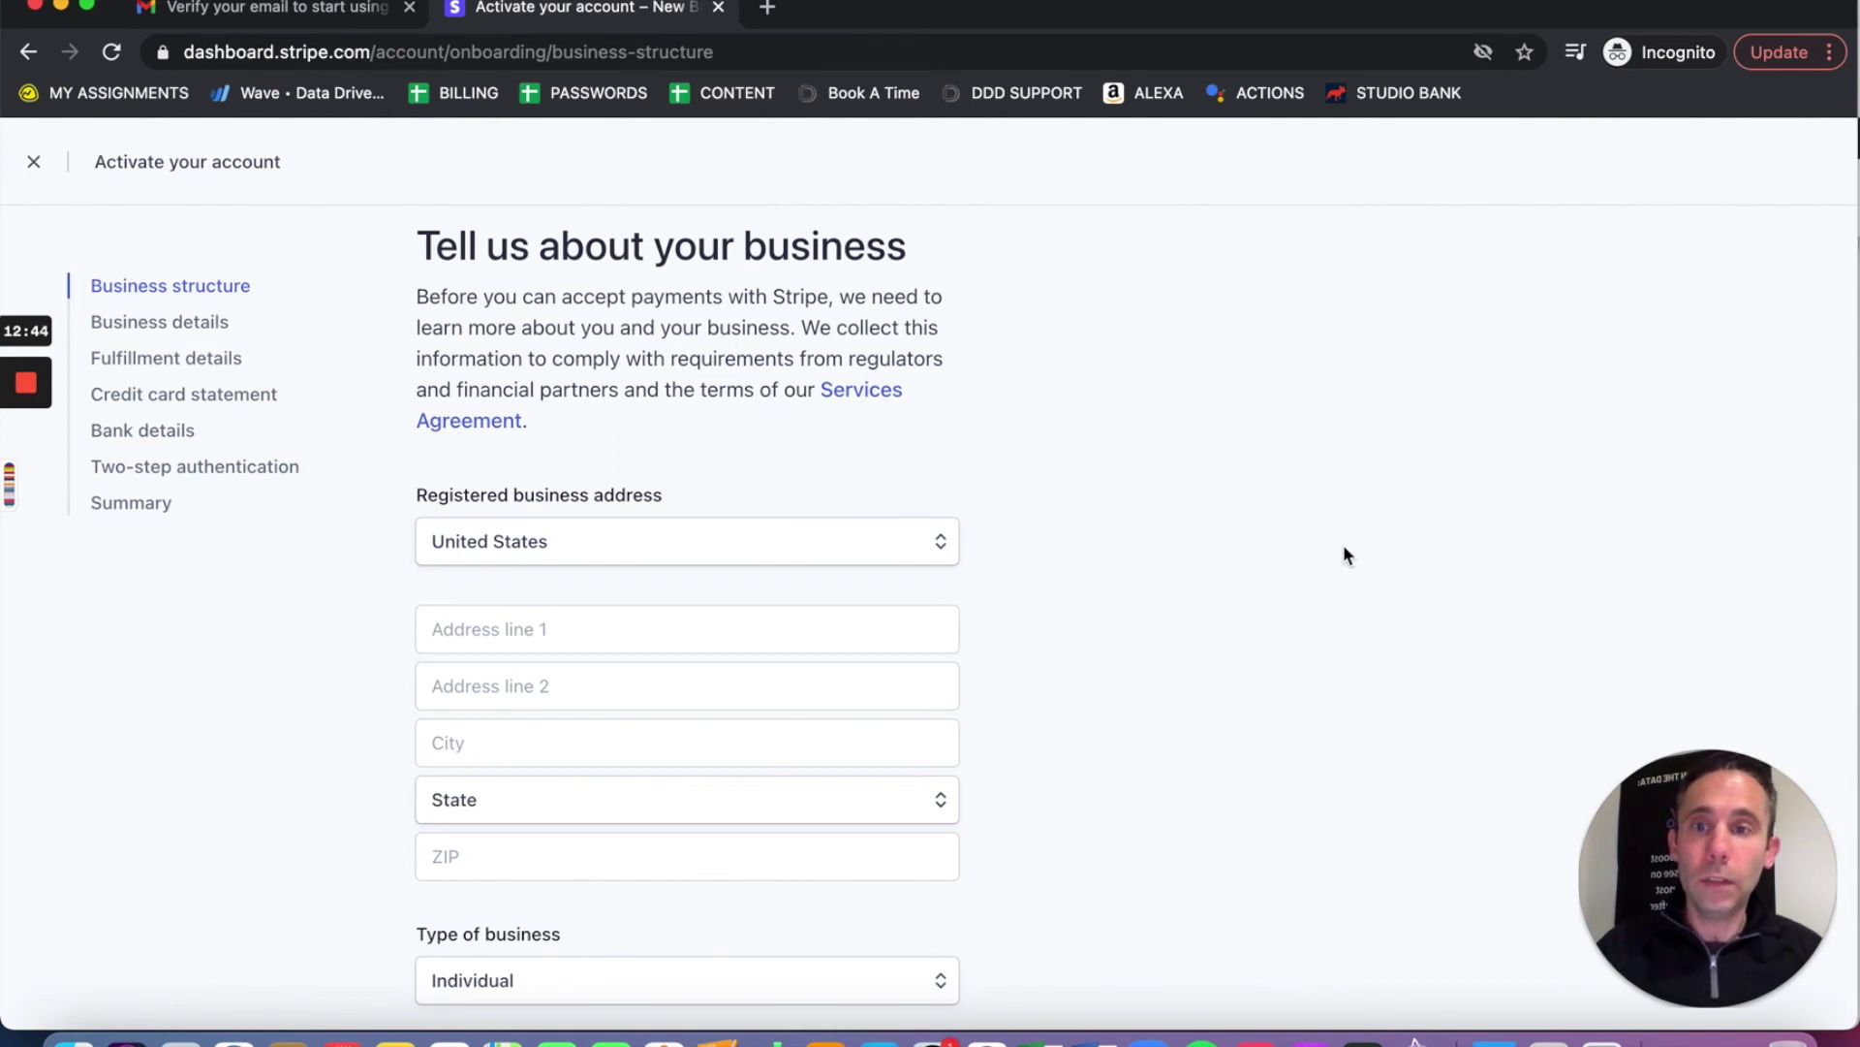
{"action": "scroll", "coordinate": [1344, 555], "scroll_direction": "down", "scroll_amount": 2}
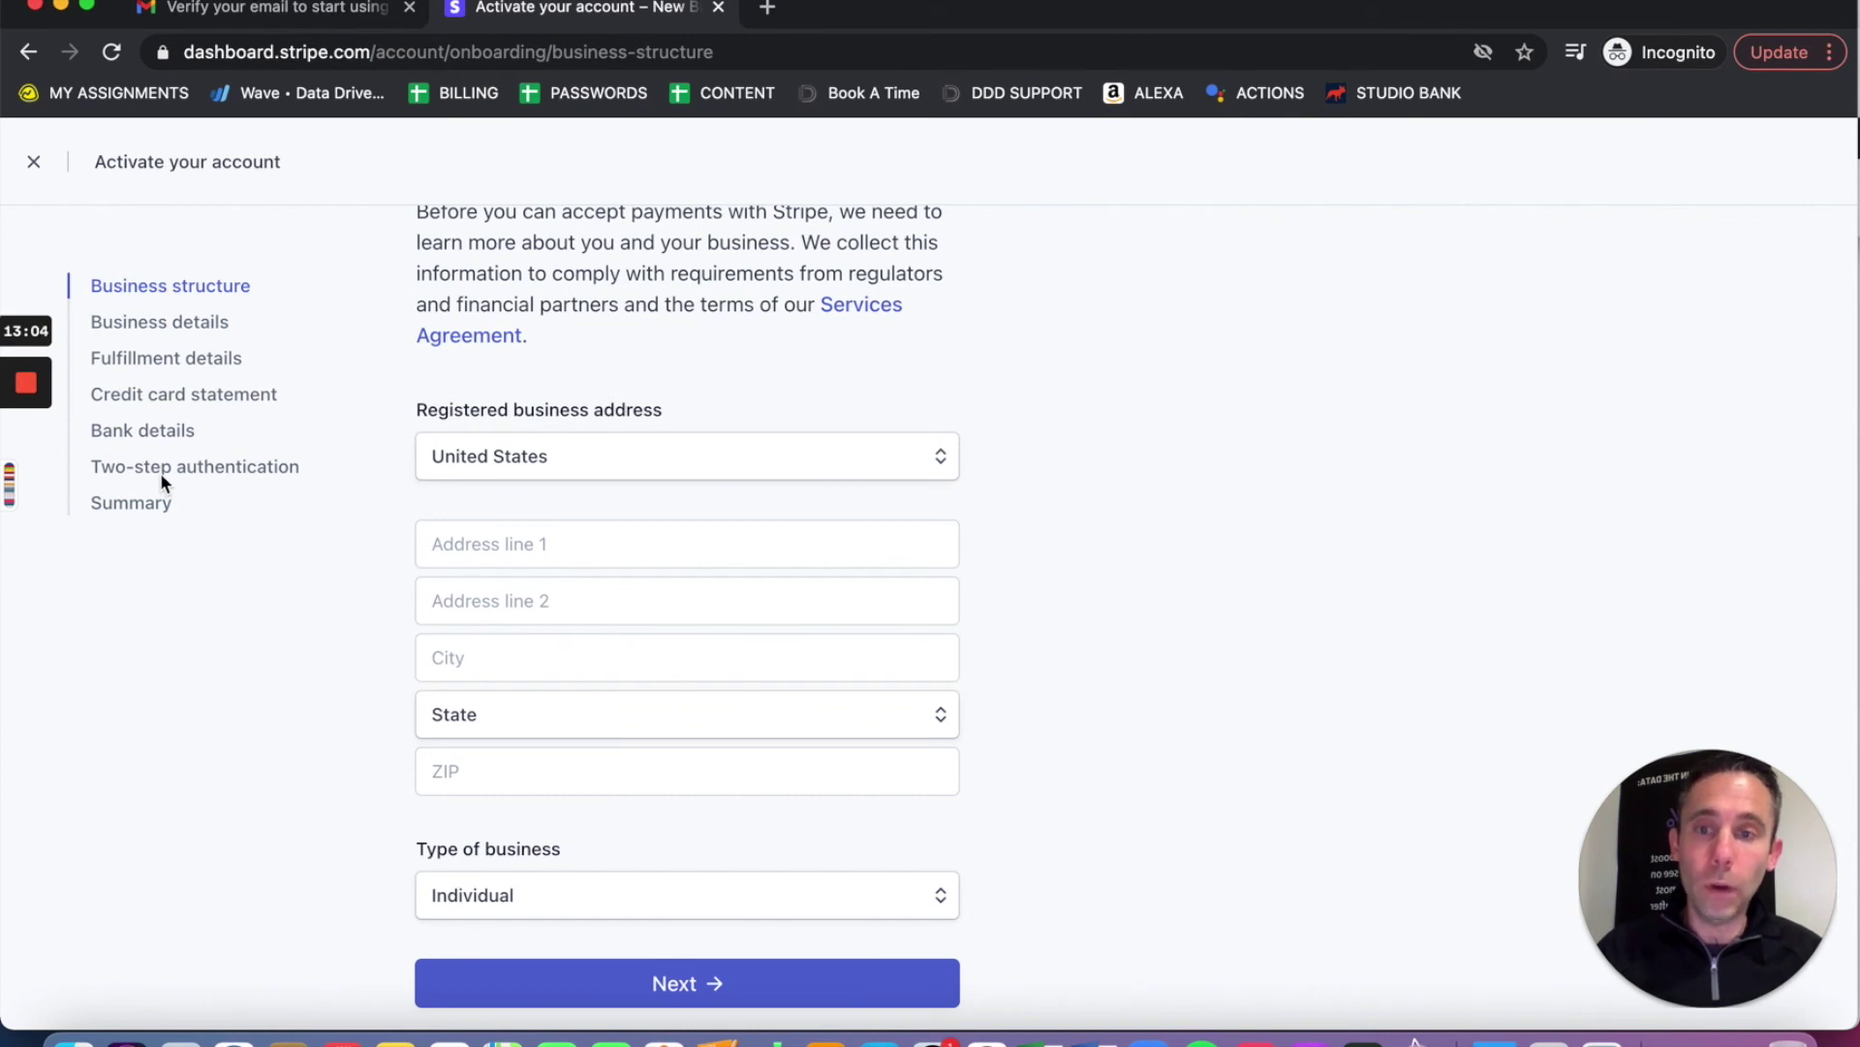
{"action": "scroll", "coordinate": [223, 599], "scroll_direction": "down", "scroll_amount": 2}
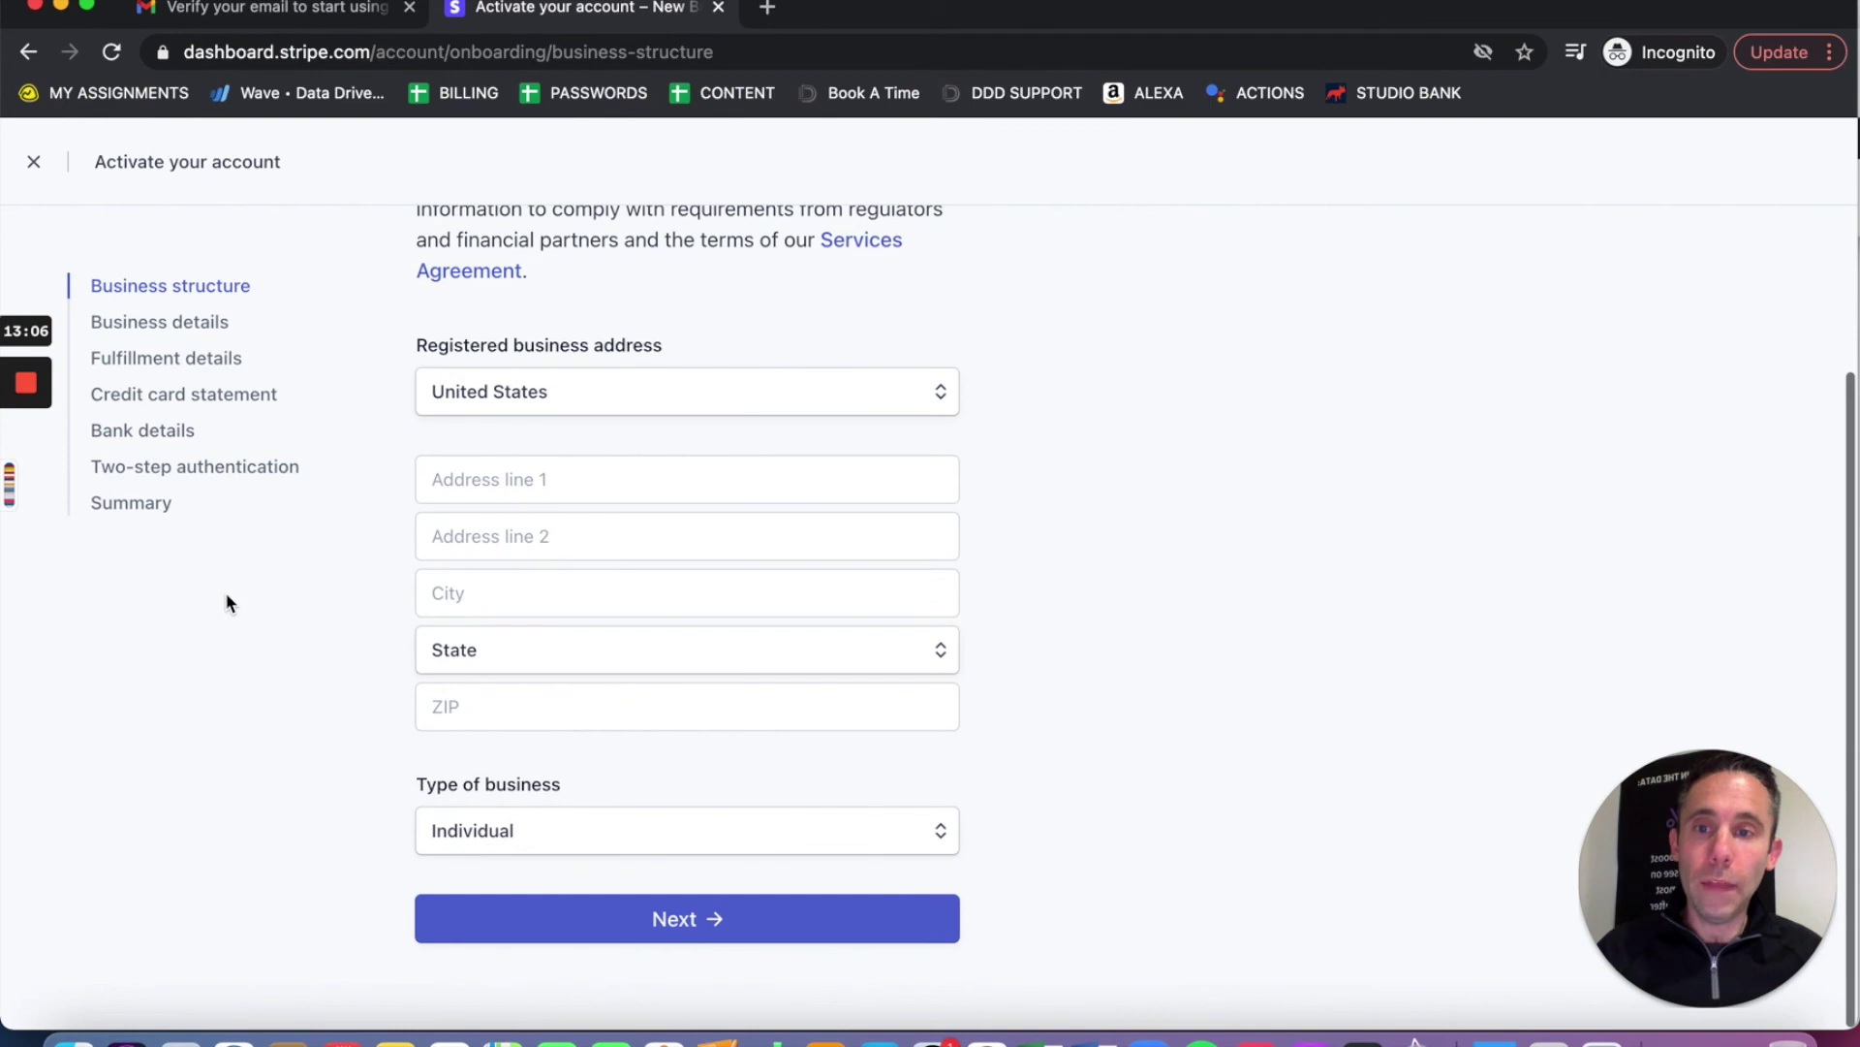
{"action": "scroll", "coordinate": [224, 596], "scroll_direction": "up", "scroll_amount": 5}
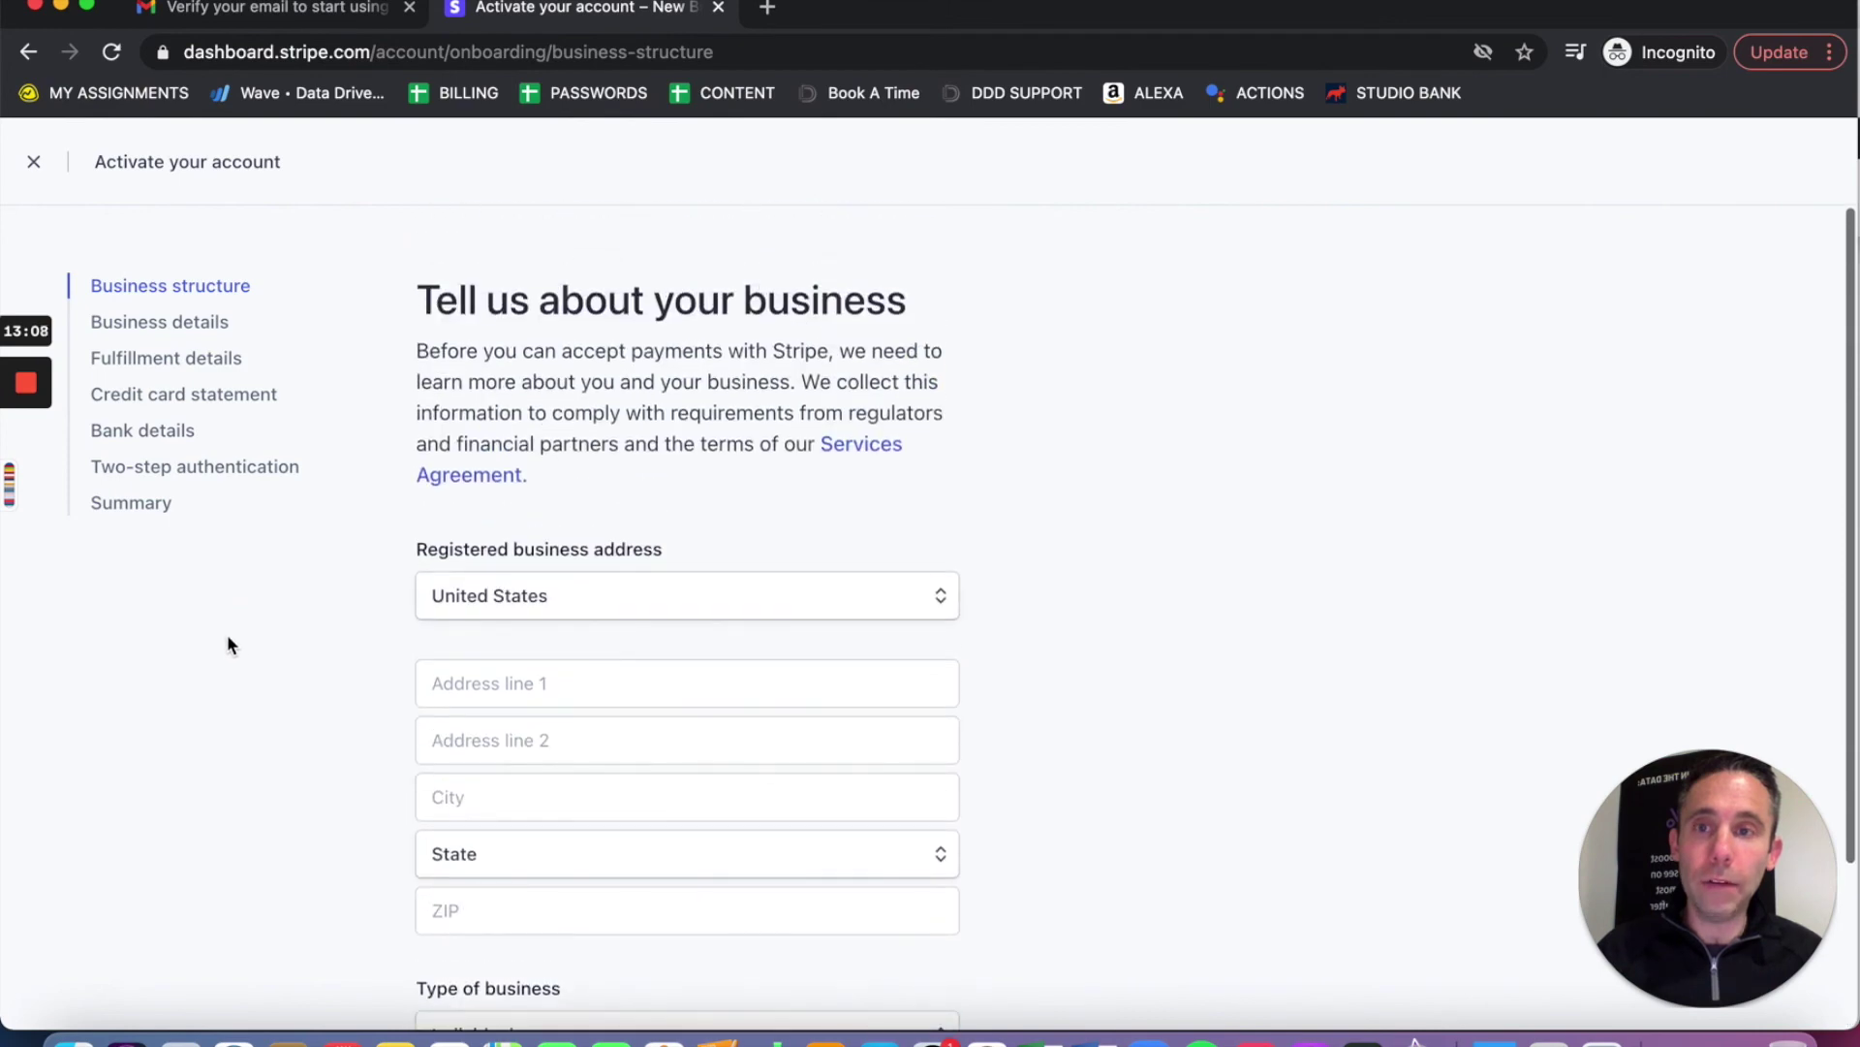
{"action": "left_click", "coordinate": [62, 8]}
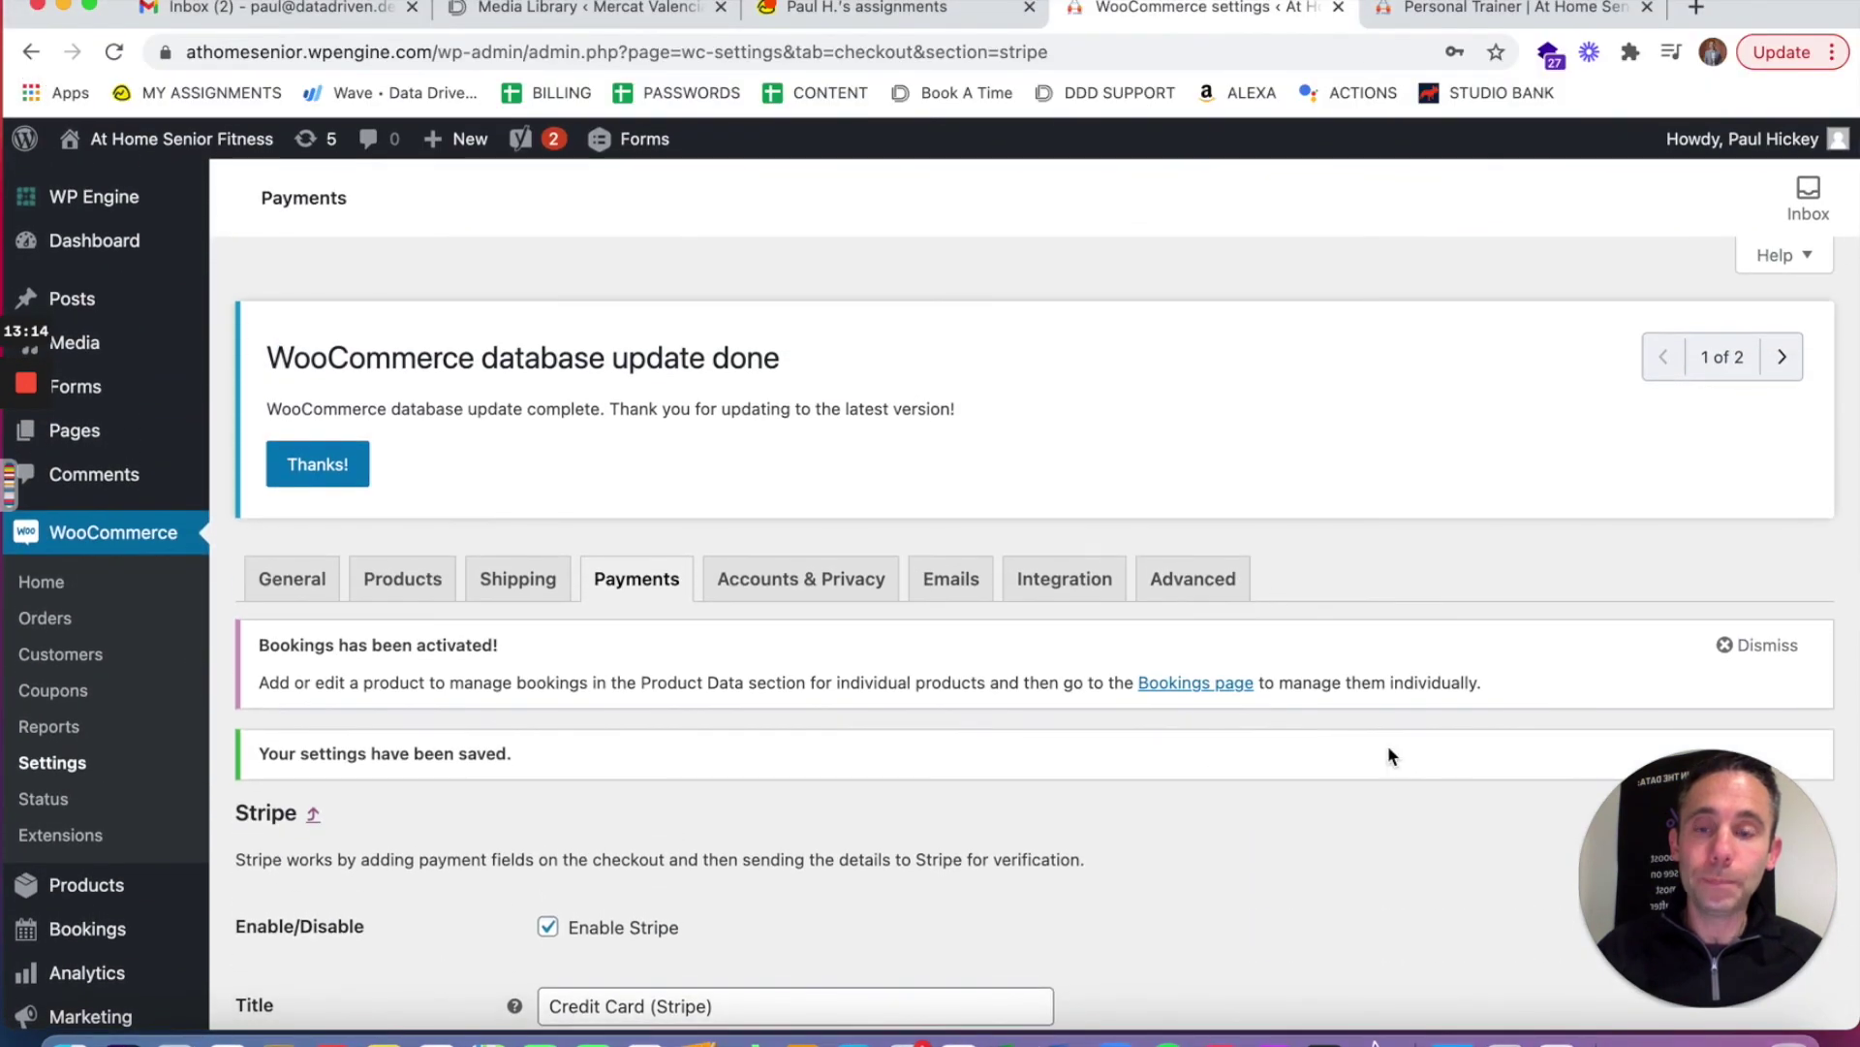
{"action": "scroll", "coordinate": [1384, 800], "scroll_direction": "down", "scroll_amount": 5}
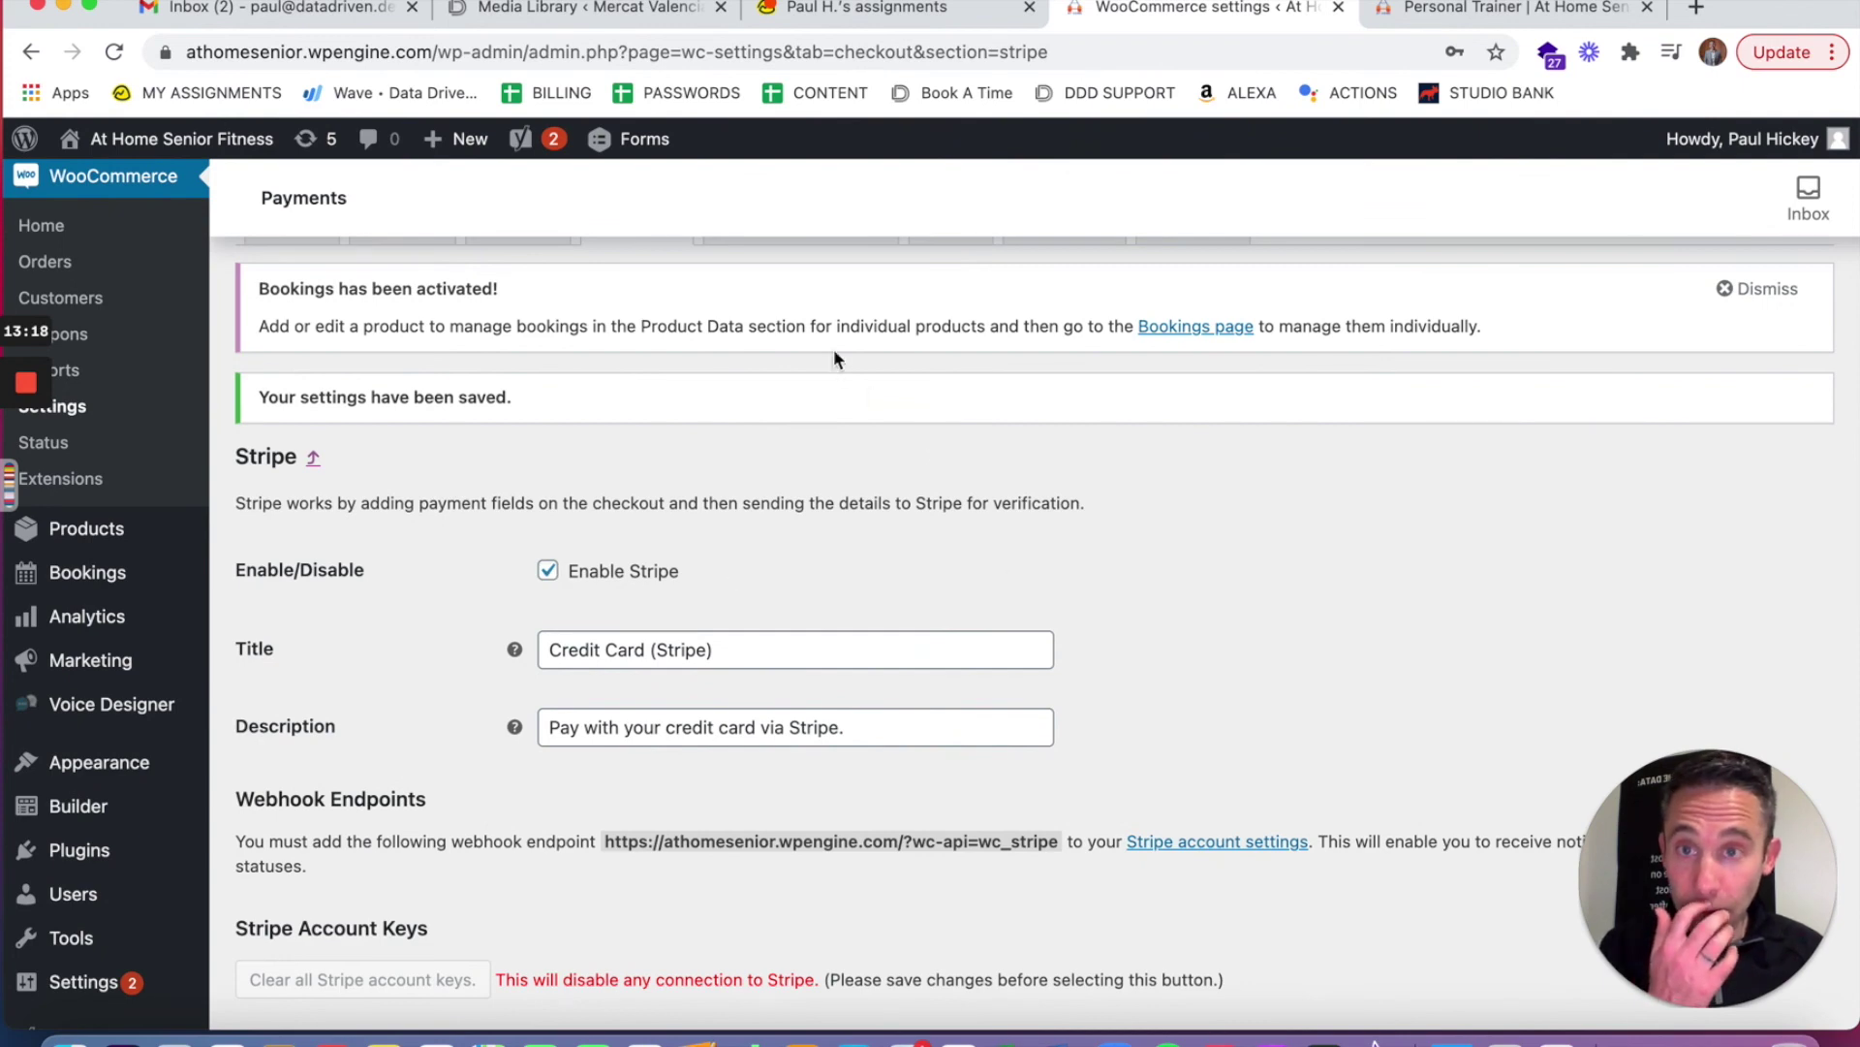
{"action": "scroll", "coordinate": [835, 359], "scroll_direction": "up", "scroll_amount": 3}
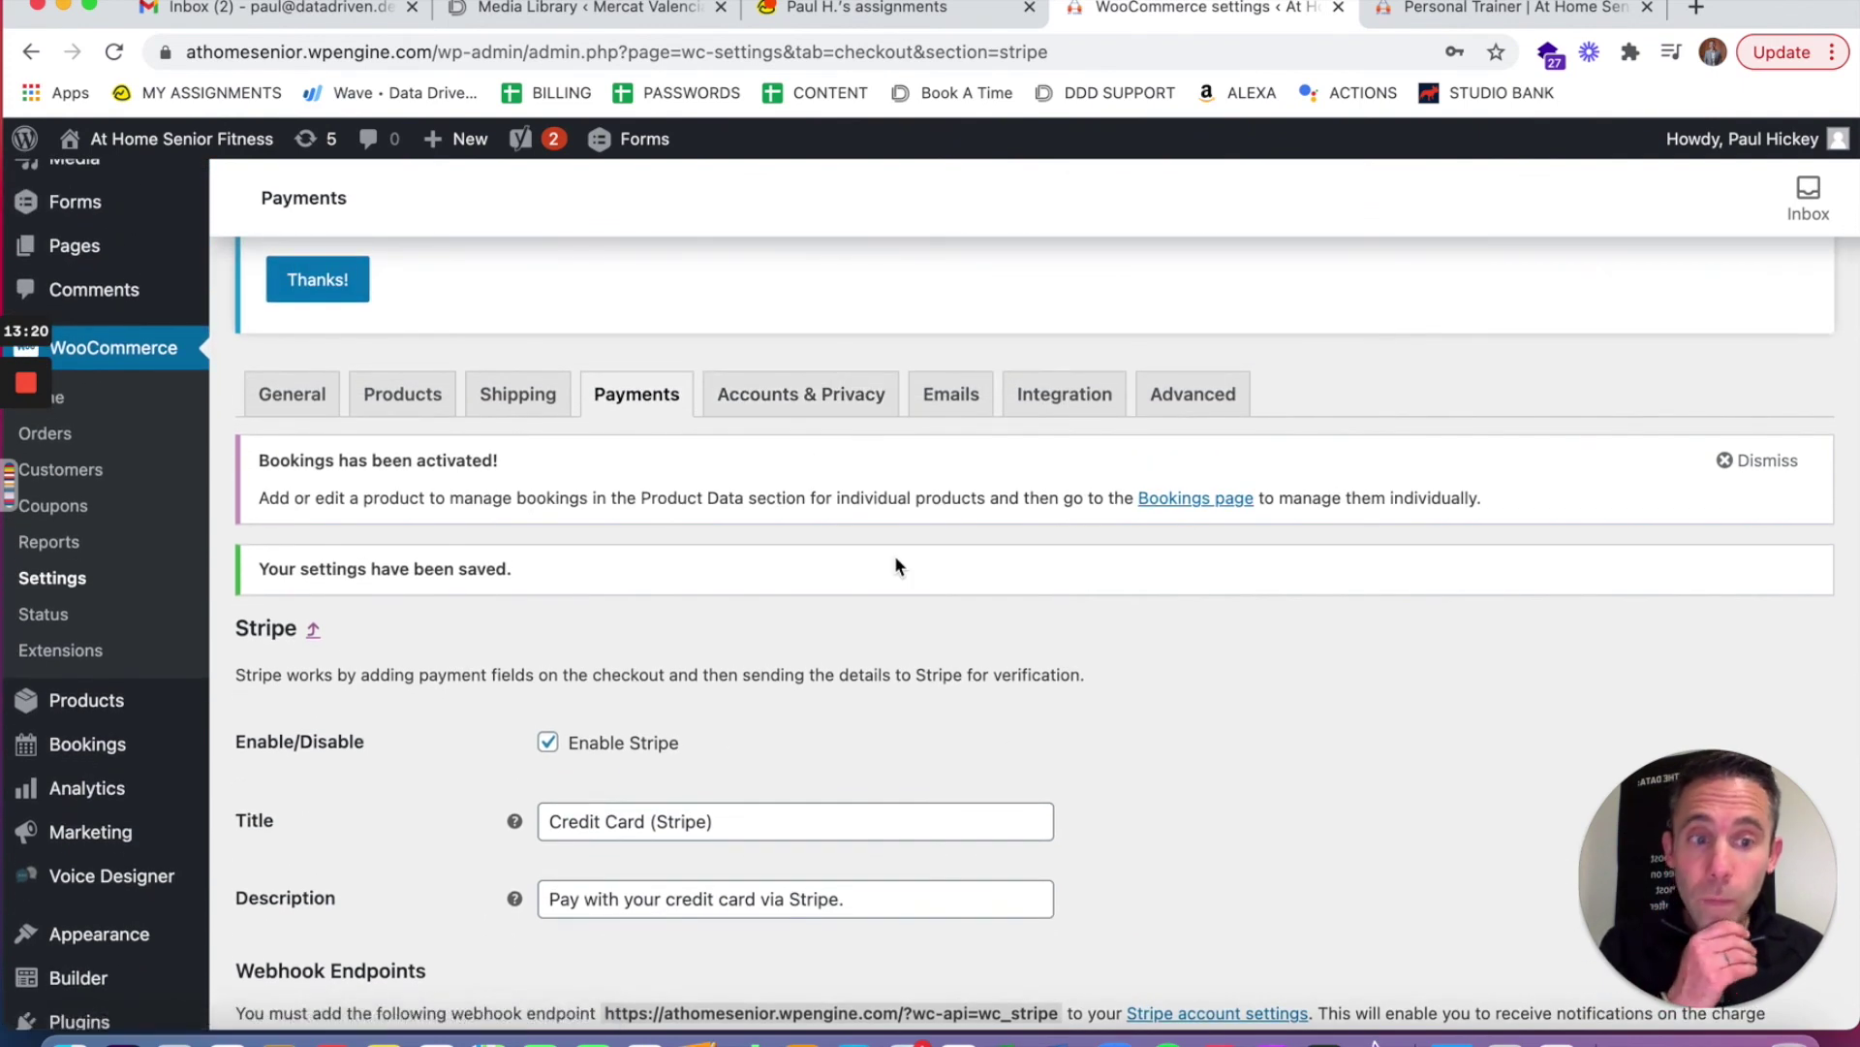
{"action": "scroll", "coordinate": [893, 564], "scroll_direction": "up", "scroll_amount": 3}
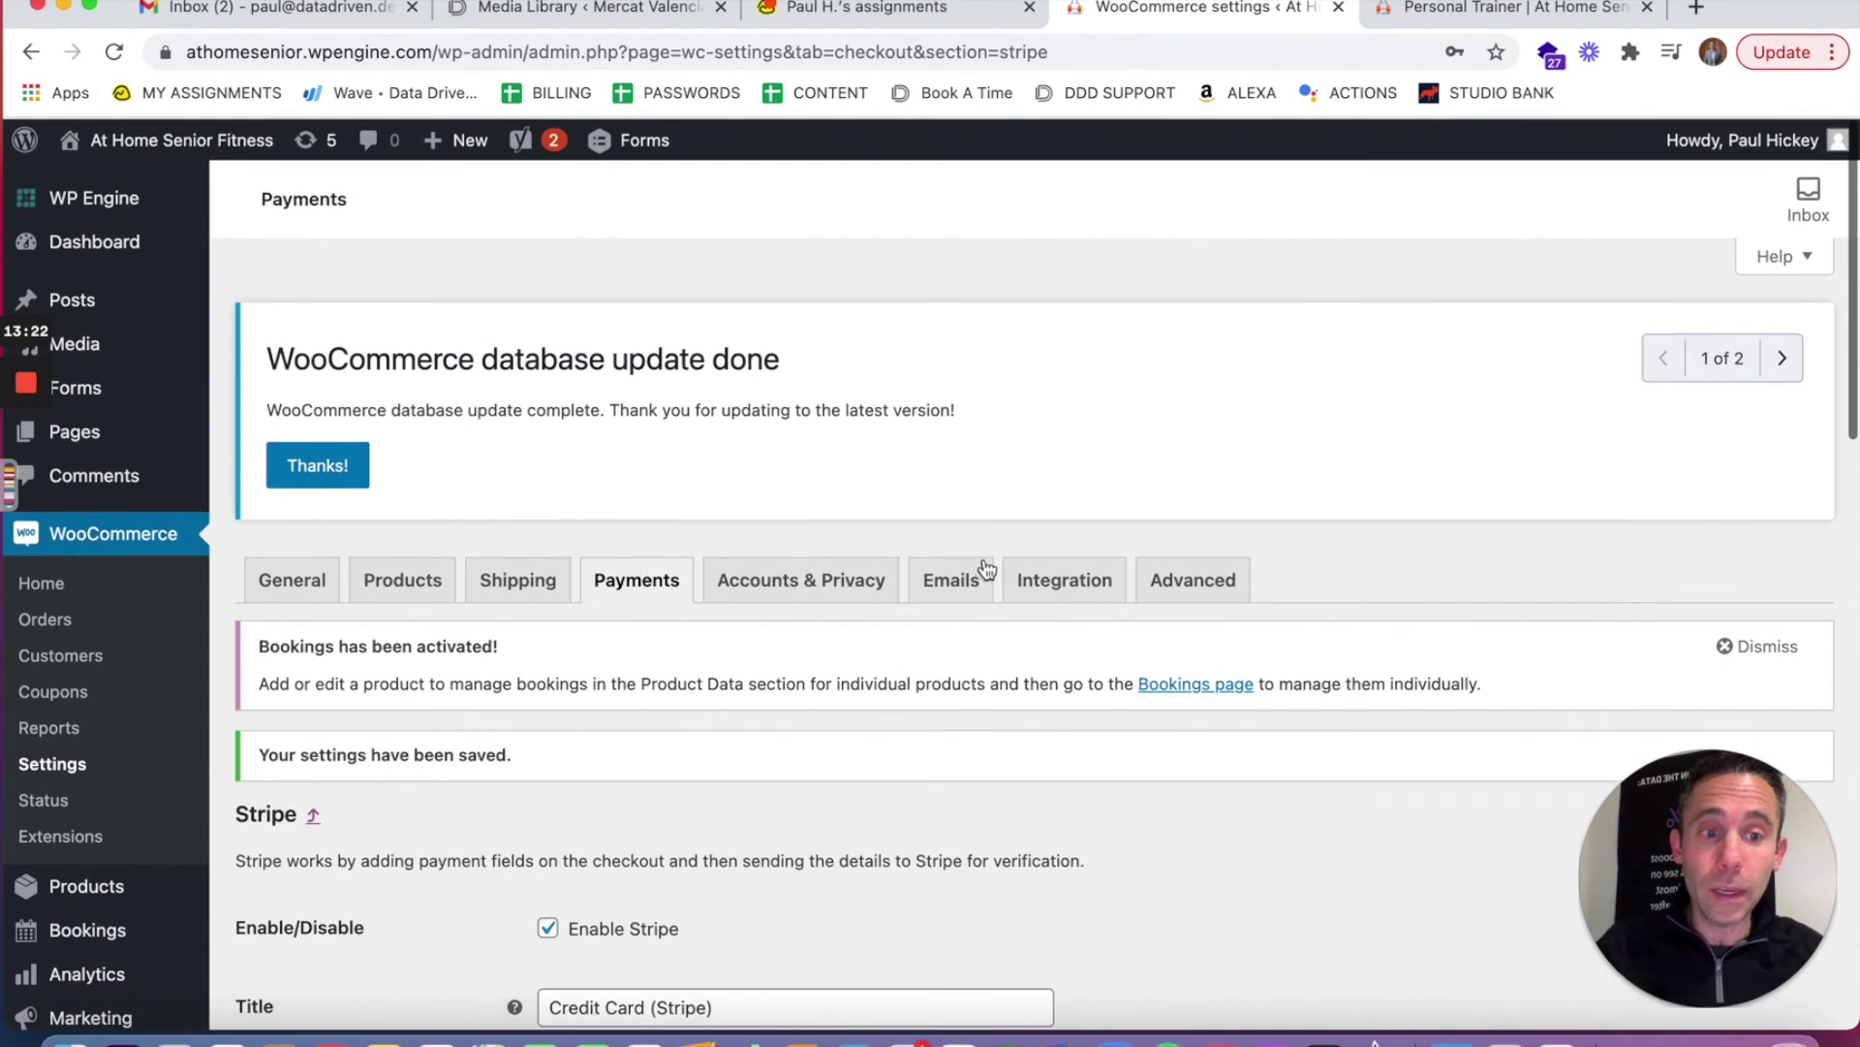
{"action": "scroll", "coordinate": [985, 562], "scroll_direction": "down", "scroll_amount": 10}
{"action": "scroll", "coordinate": [986, 562], "scroll_direction": "up", "scroll_amount": 10}
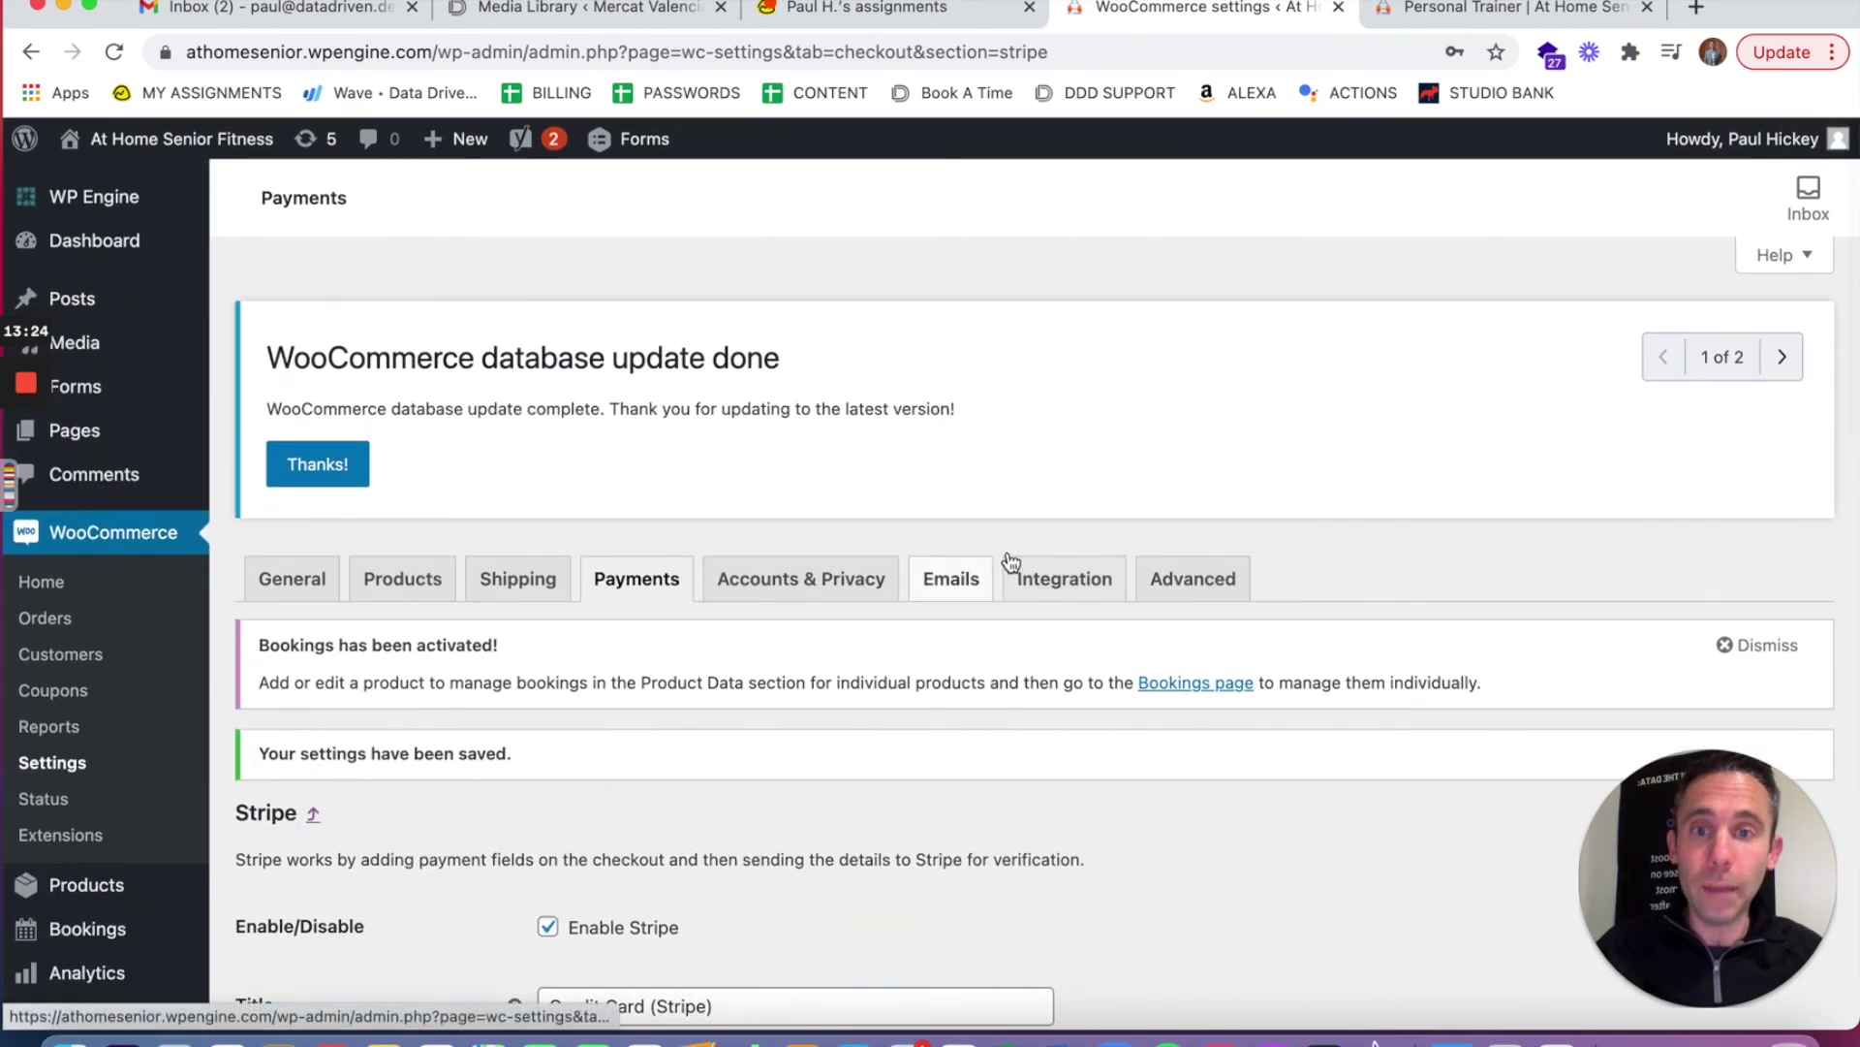